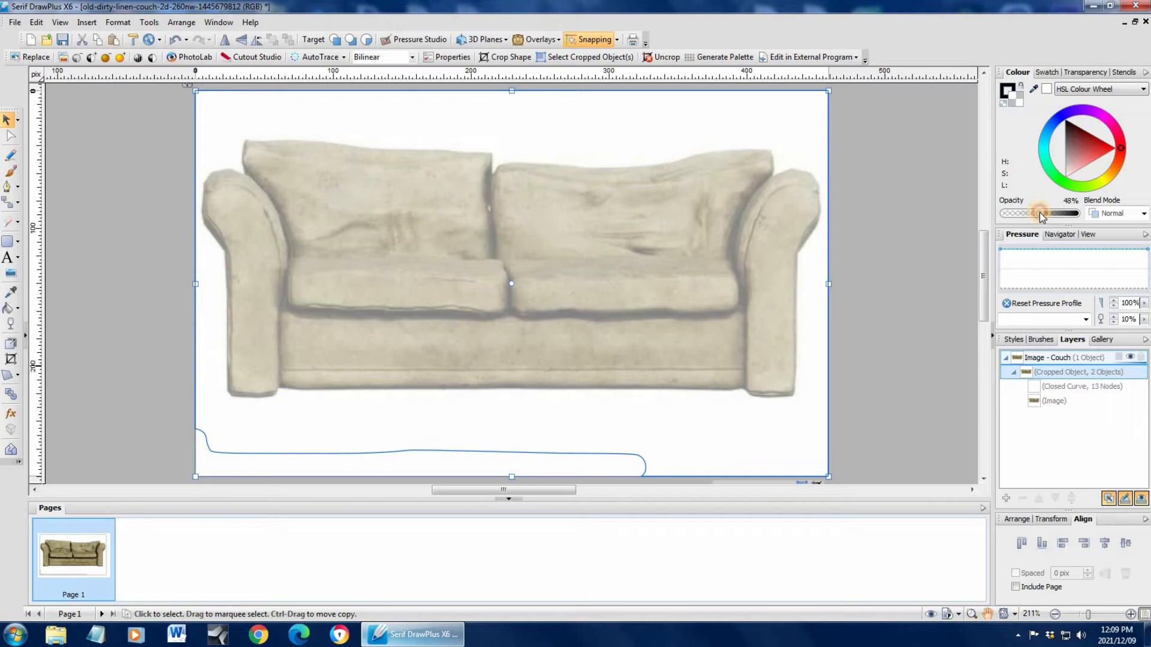
Add a new layer above the Image - Couch layer and collapse the couch layer's object list.
{"action": "left_click", "coordinate": [947, 348]}
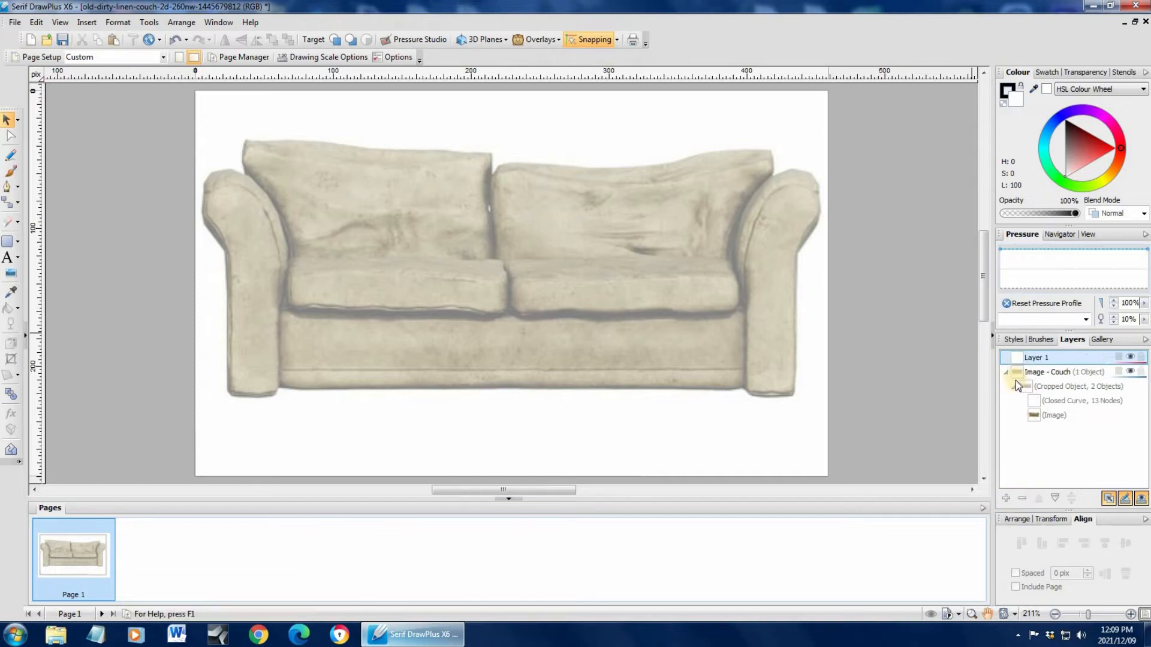
{"action": "left_click", "coordinate": [1015, 388]}
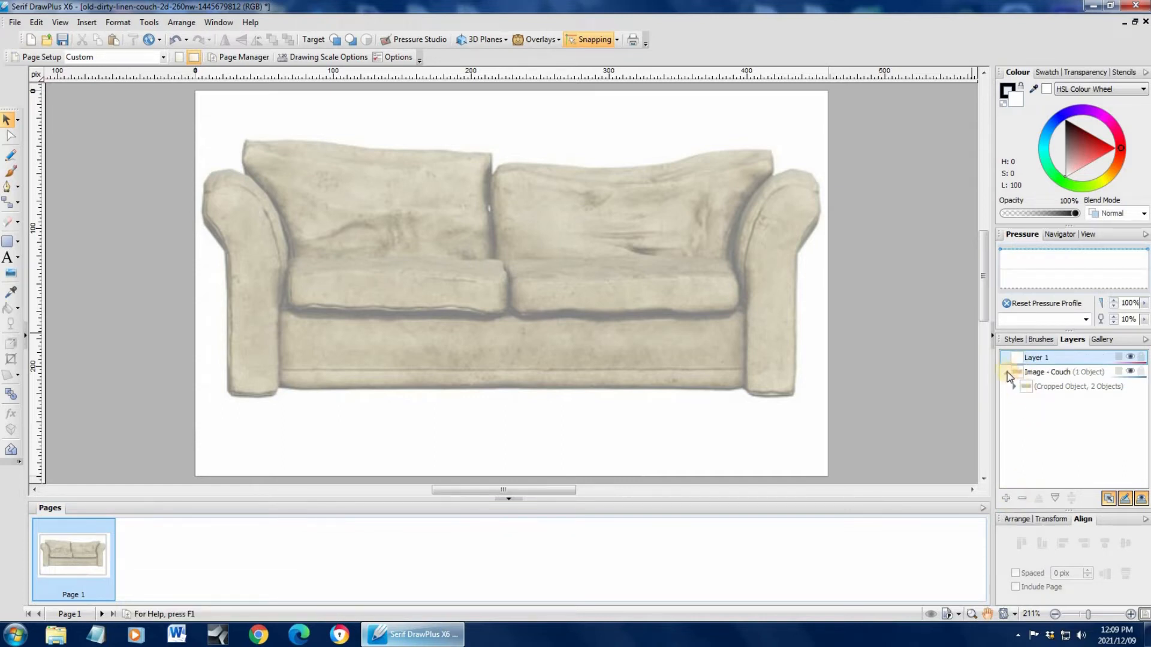
{"action": "left_click", "coordinate": [1007, 372]}
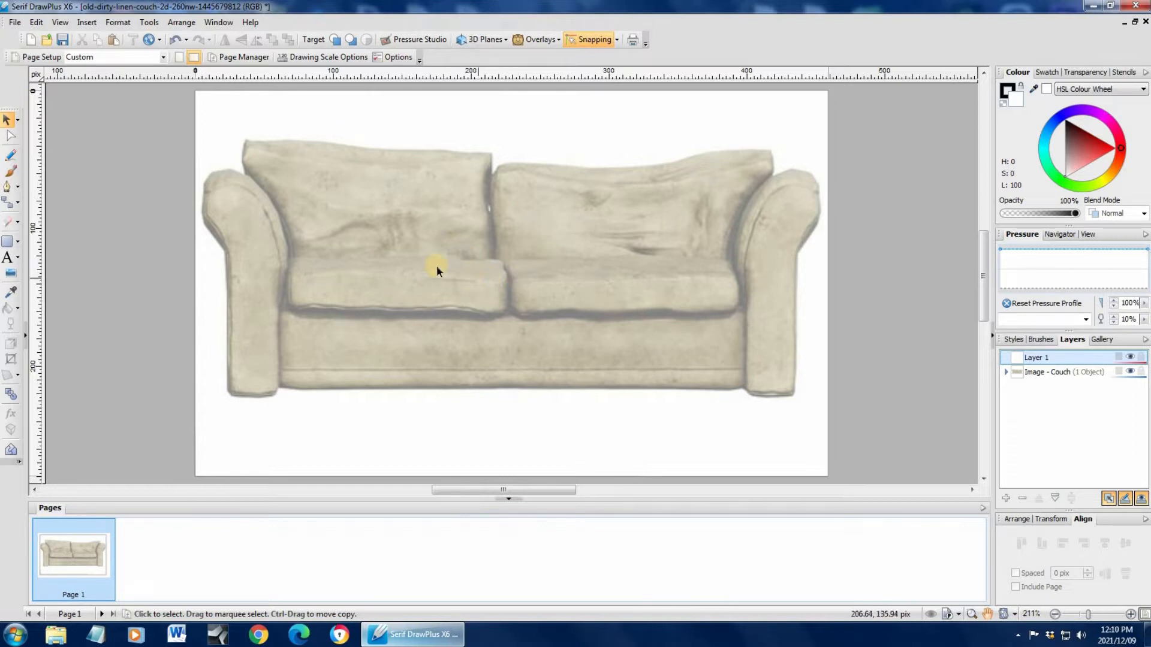
Start tracing the left seat cushion on Layer 1 with the Pen tool in curved-segment mode, around its upper-left corner and down its left side.
{"action": "left_click", "coordinate": [8, 188]}
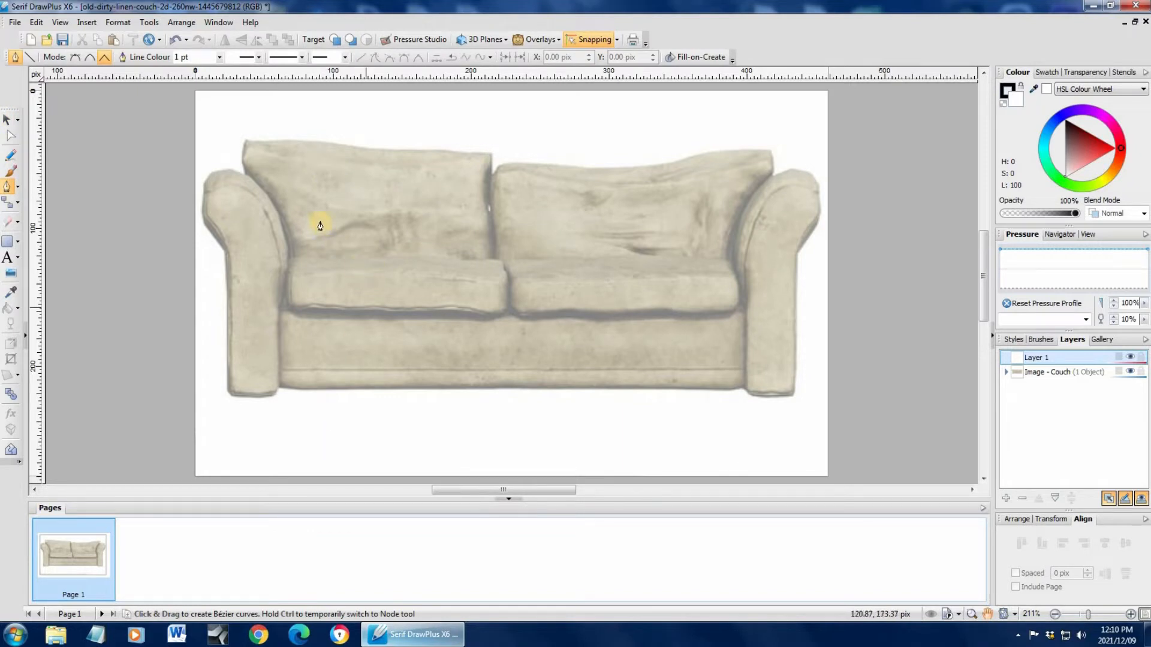
{"action": "left_click", "coordinate": [1130, 612]}
{"action": "left_click_drag", "start_coordinate": [528, 497], "coordinate": [507, 495]}
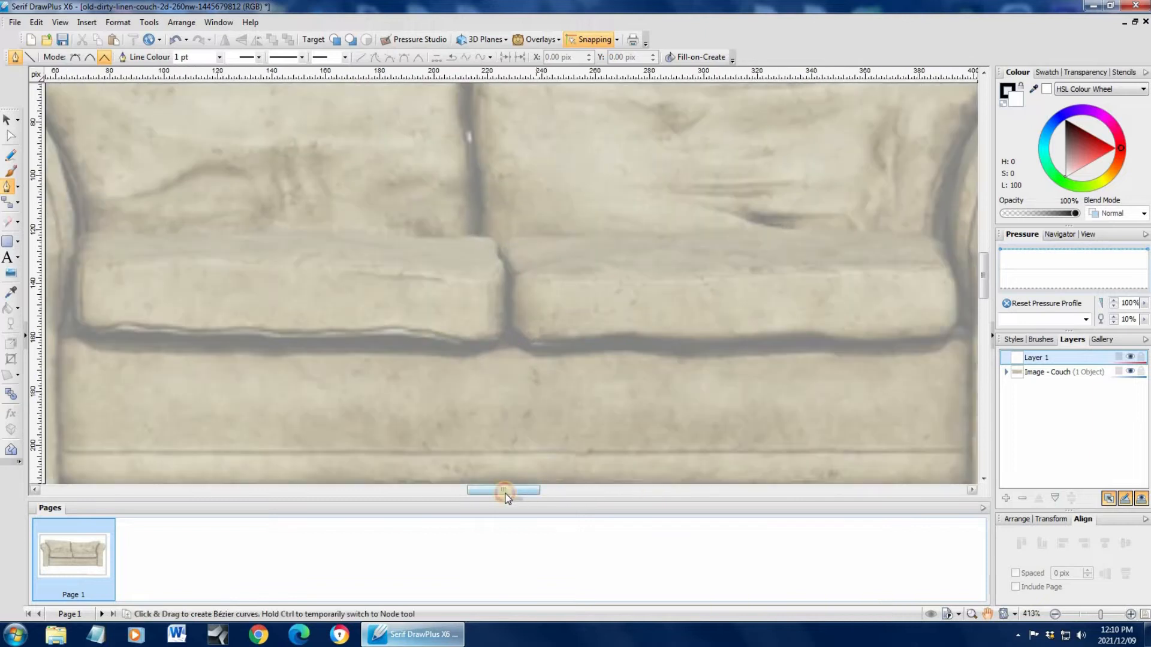
{"action": "left_click", "coordinate": [89, 57]}
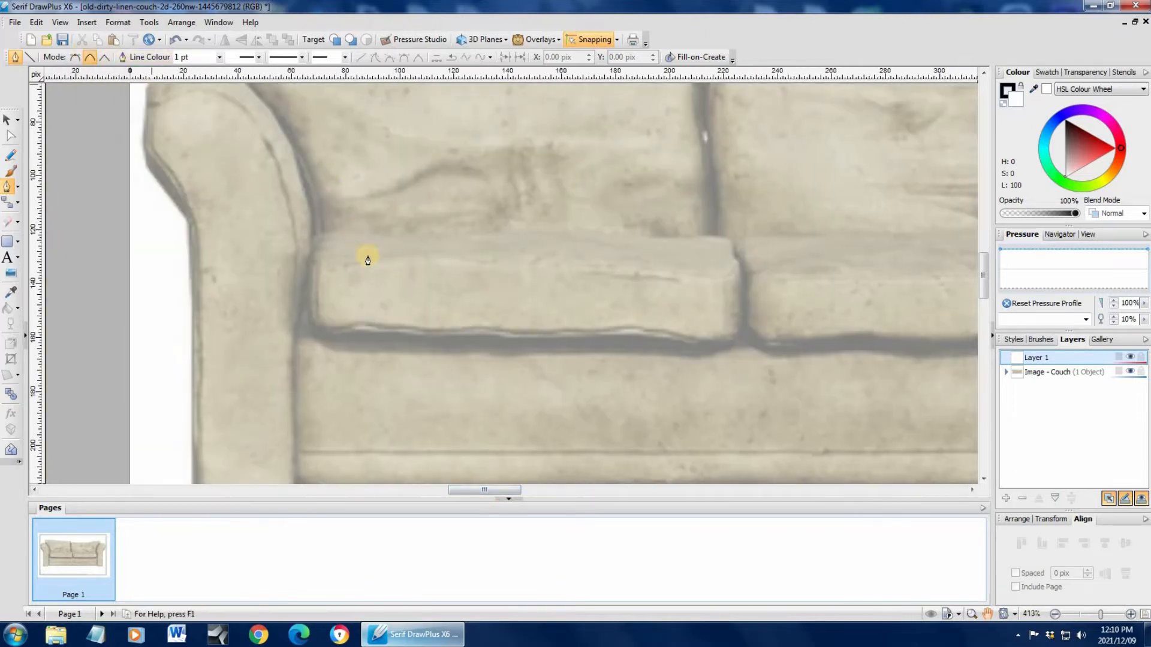
{"action": "left_click", "coordinate": [340, 233]}
{"action": "left_click_drag", "start_coordinate": [314, 235], "coordinate": [303, 247]}
{"action": "left_click", "coordinate": [310, 284]}
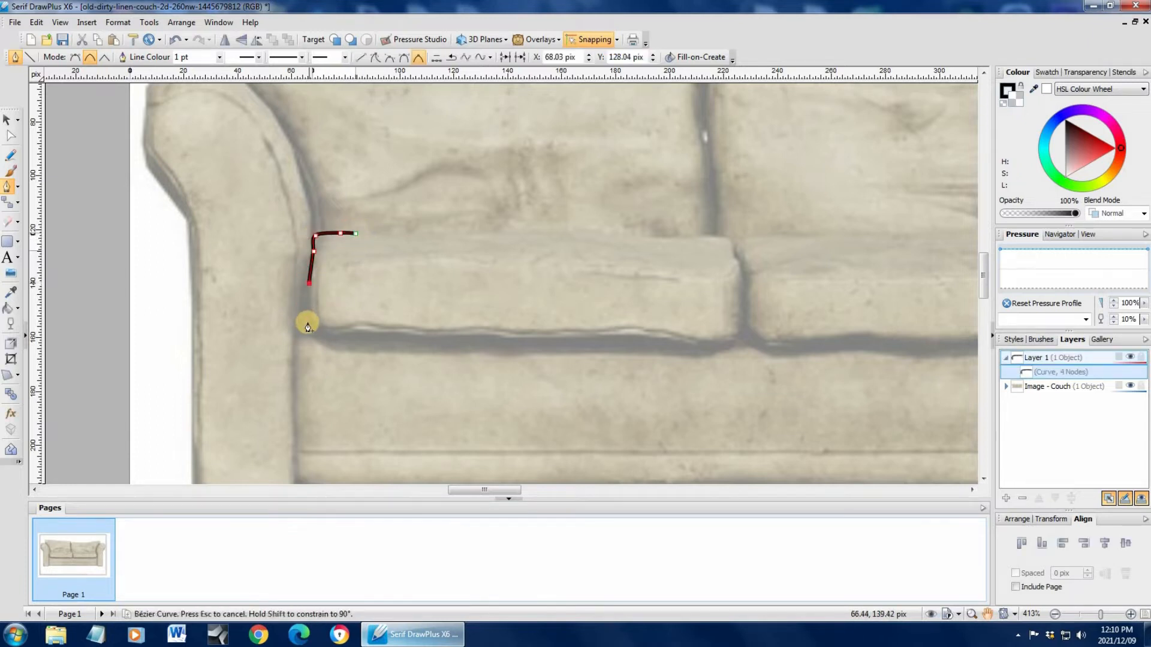
{"action": "left_click", "coordinate": [313, 328]}
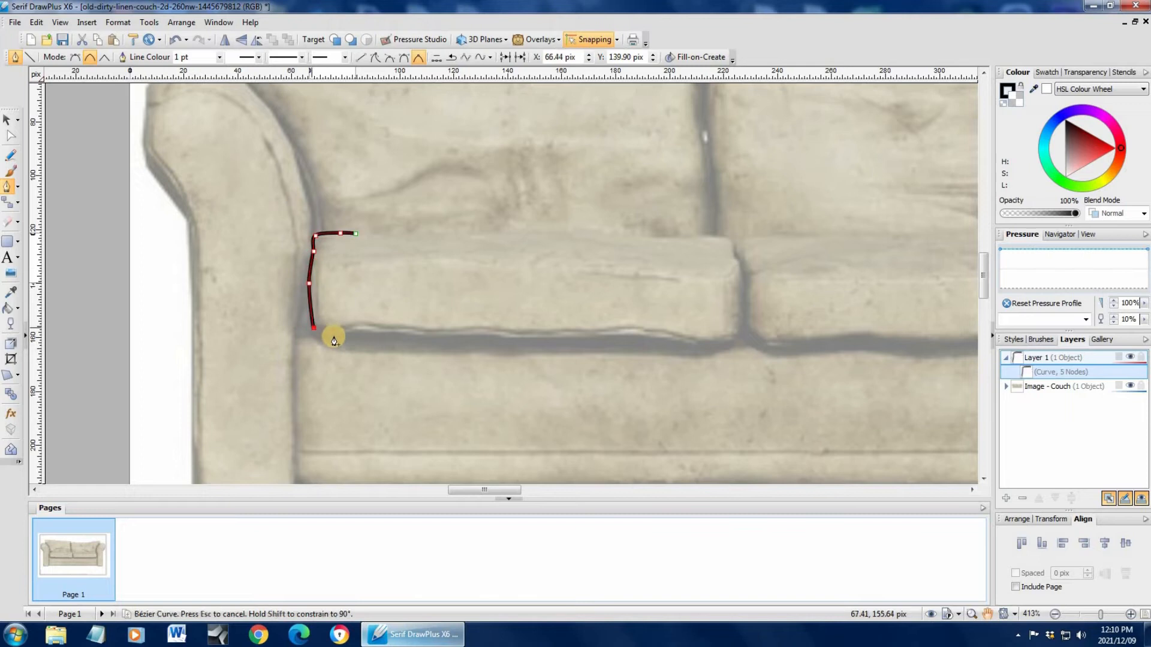
Continue the pen outline along the left cushion's lower edge to its lower-right corner.
{"action": "left_click", "coordinate": [377, 335]}
{"action": "left_click", "coordinate": [435, 337]}
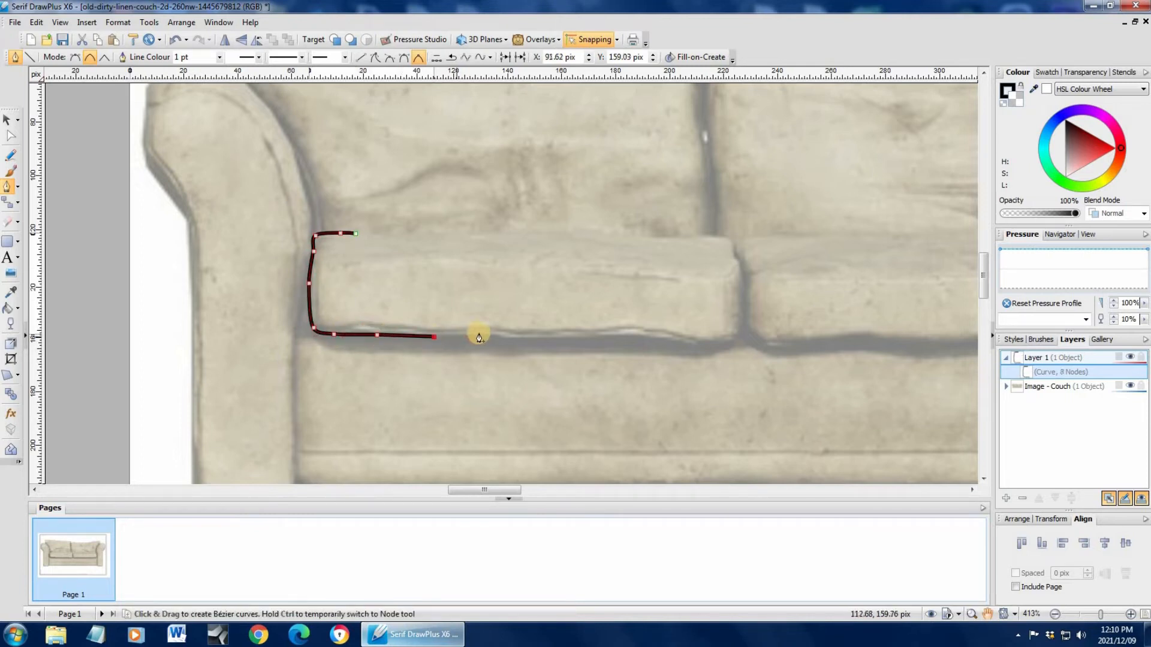
{"action": "left_click", "coordinate": [490, 337]}
{"action": "left_click", "coordinate": [539, 339]}
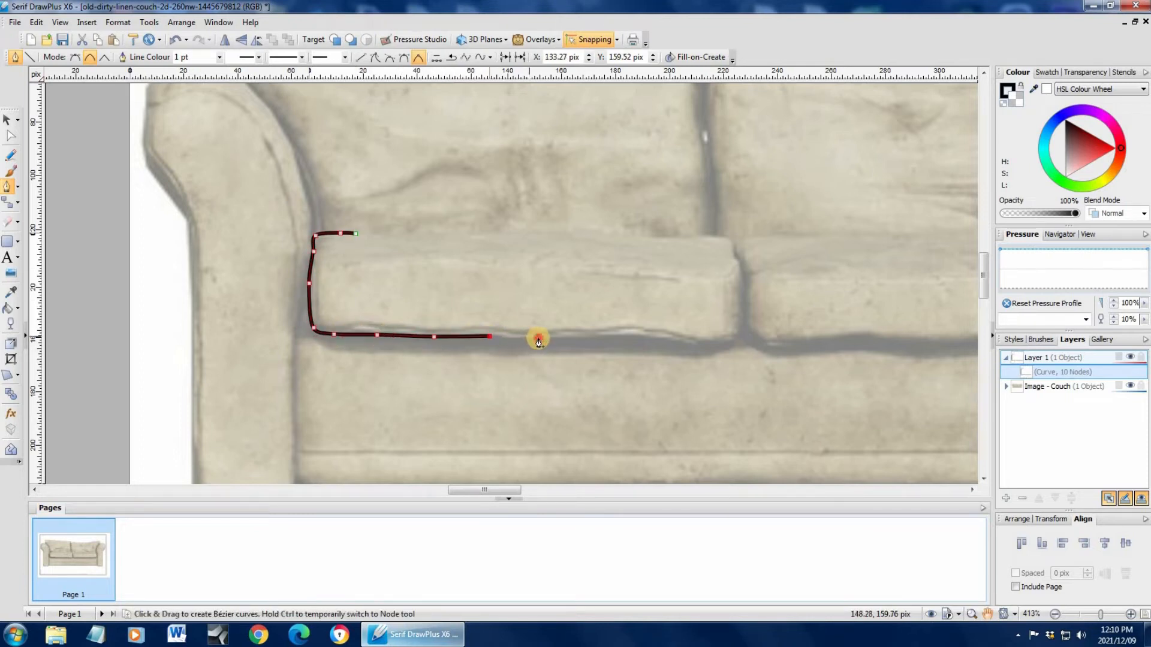
{"action": "left_click", "coordinate": [598, 337]}
{"action": "left_click", "coordinate": [639, 338]}
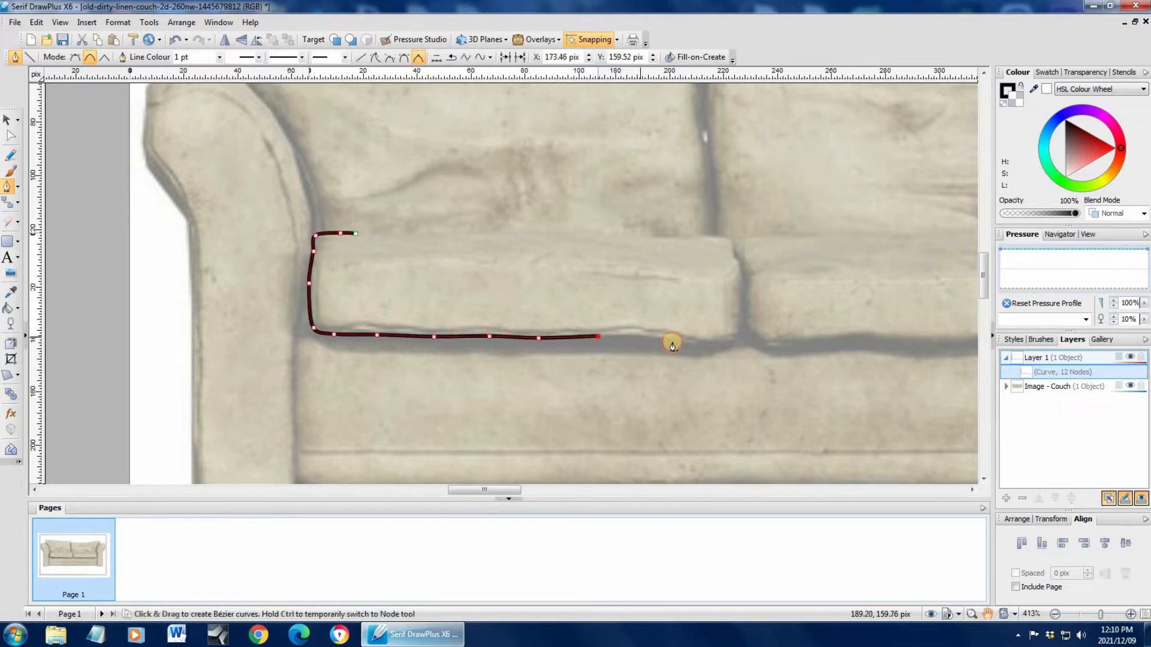
{"action": "left_click", "coordinate": [691, 343]}
{"action": "left_click", "coordinate": [725, 347]}
Extend the outline up the cushion's right side and around its upper-right corner.
{"action": "double_click", "coordinate": [741, 328]}
{"action": "left_click", "coordinate": [740, 268]}
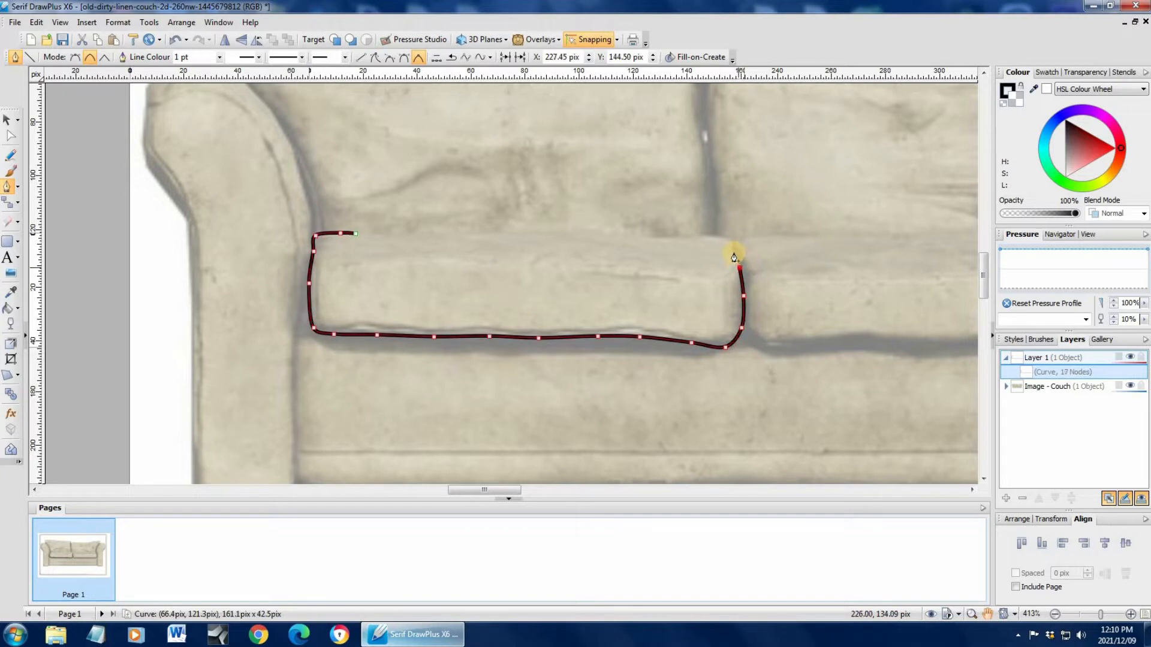
{"action": "left_click", "coordinate": [732, 252]}
{"action": "left_click", "coordinate": [727, 239]}
{"action": "left_click", "coordinate": [708, 237]}
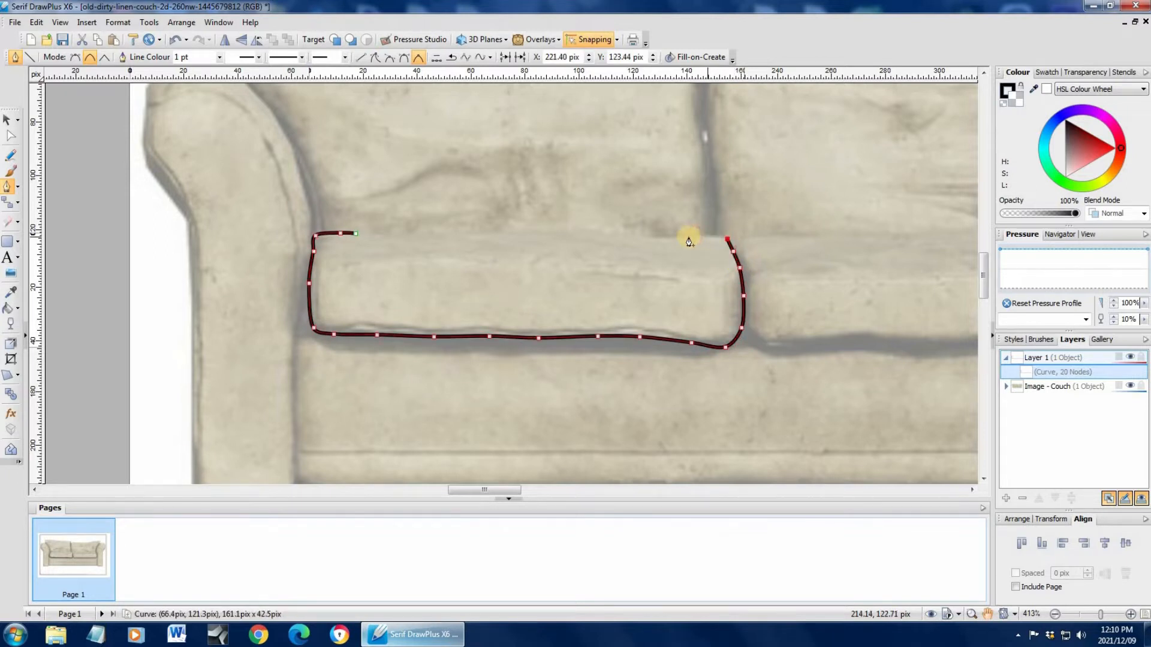
Close the cushion outline along its top edge, about 161 by 43 px overall, and raise the node dipping in the edge's right part slightly.
{"action": "left_click", "coordinate": [662, 238]}
{"action": "left_click", "coordinate": [617, 239]}
{"action": "left_click", "coordinate": [549, 231]}
{"action": "left_click", "coordinate": [478, 234]}
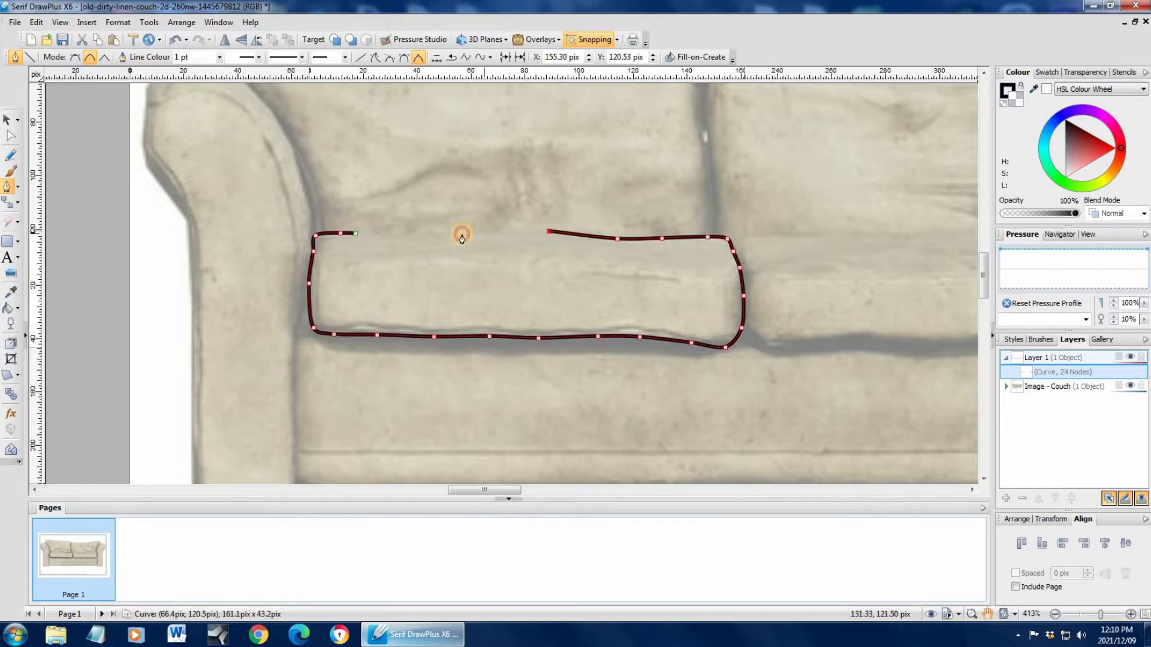
{"action": "left_click", "coordinate": [426, 237]}
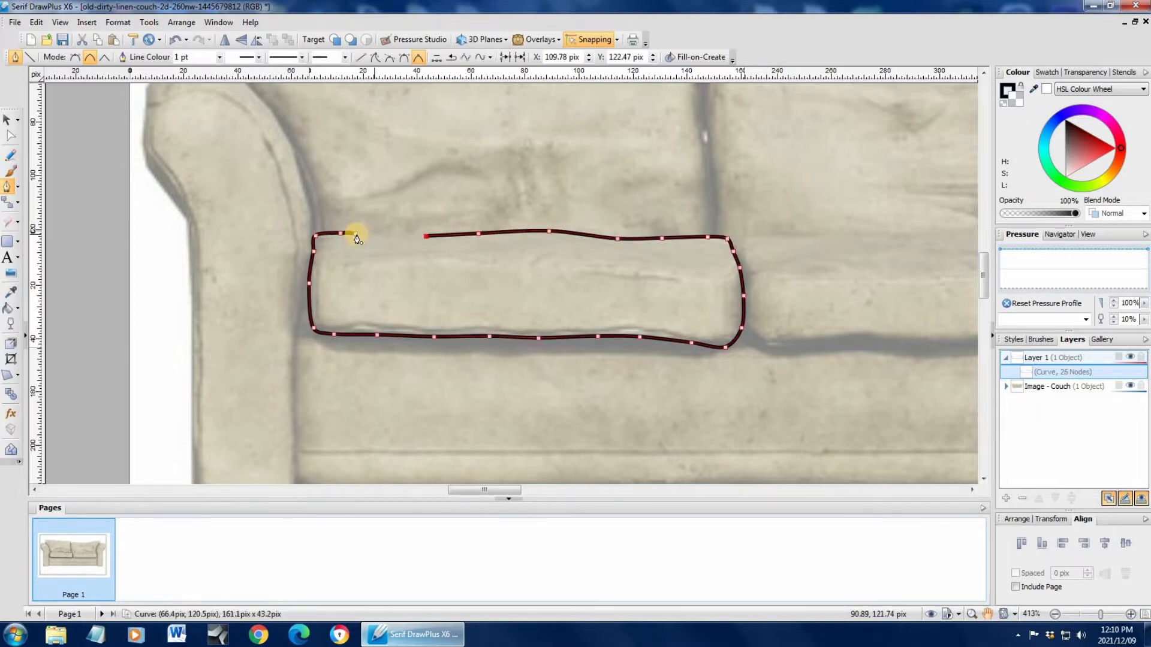
{"action": "left_click", "coordinate": [356, 236]}
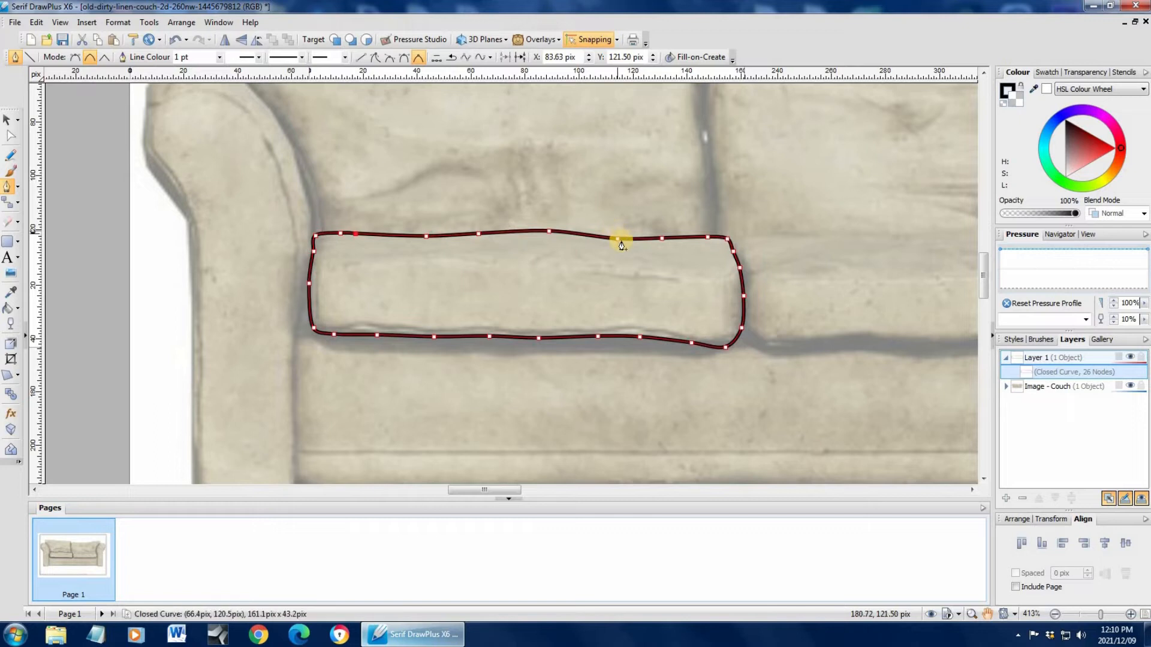
{"action": "left_click_drag", "start_coordinate": [617, 238], "coordinate": [619, 231]}
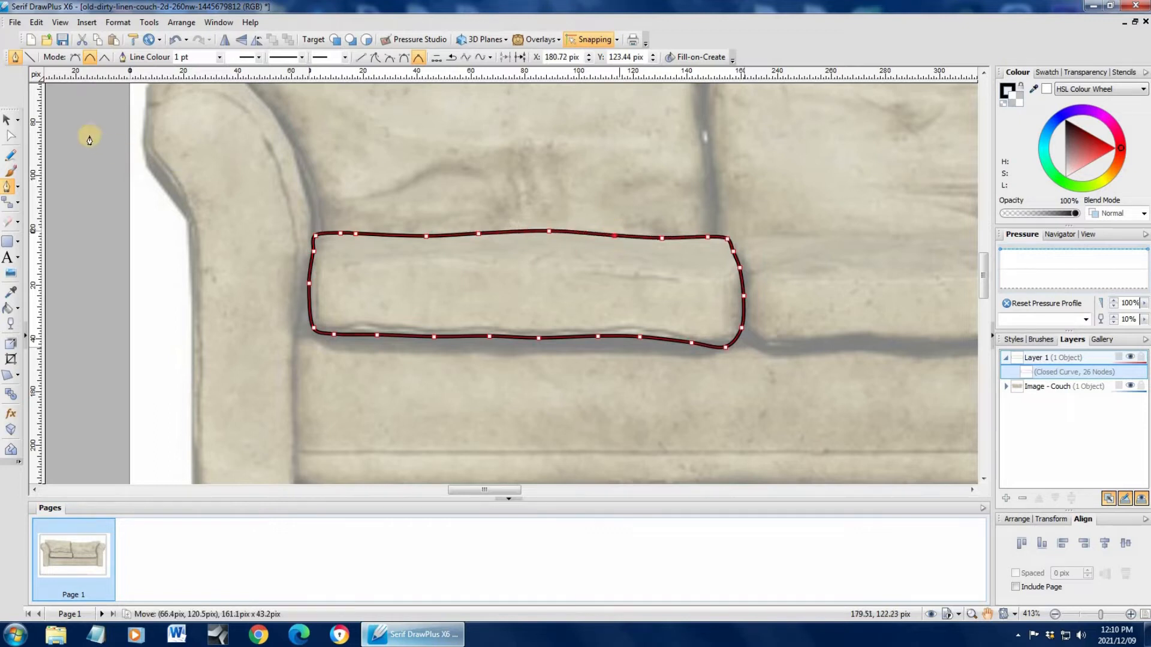
Deselect the outline and draw a separate open seam curve about 154 px wide across the cushion's upper part, from right end to left end.
{"action": "left_click", "coordinate": [7, 119]}
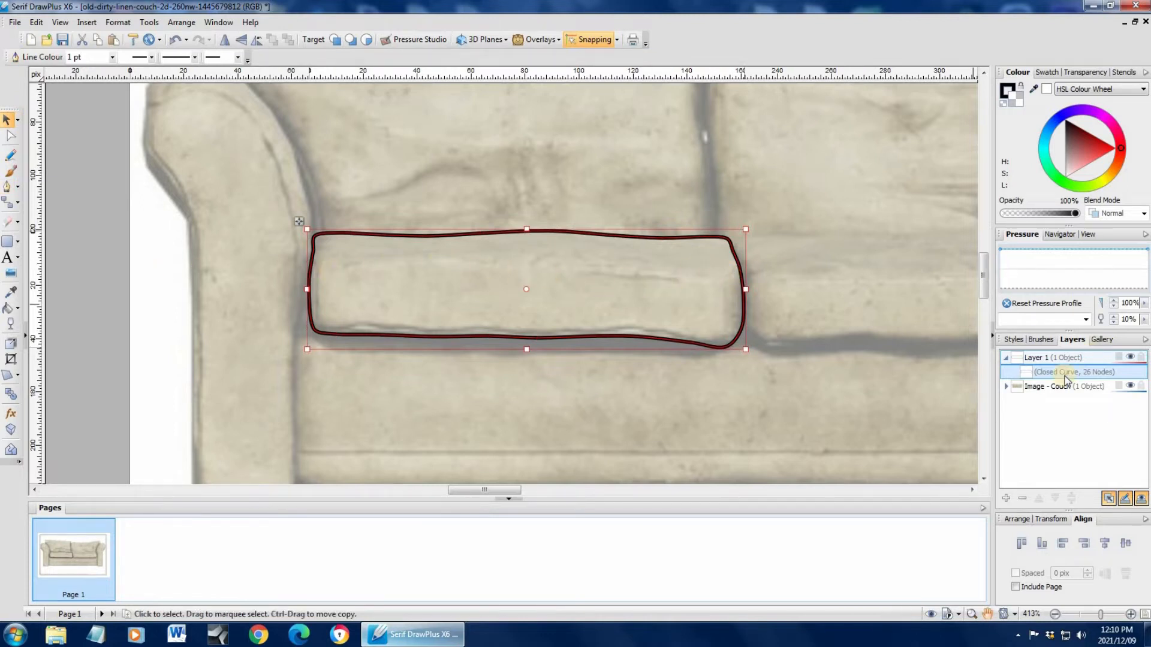
{"action": "left_click", "coordinate": [7, 186]}
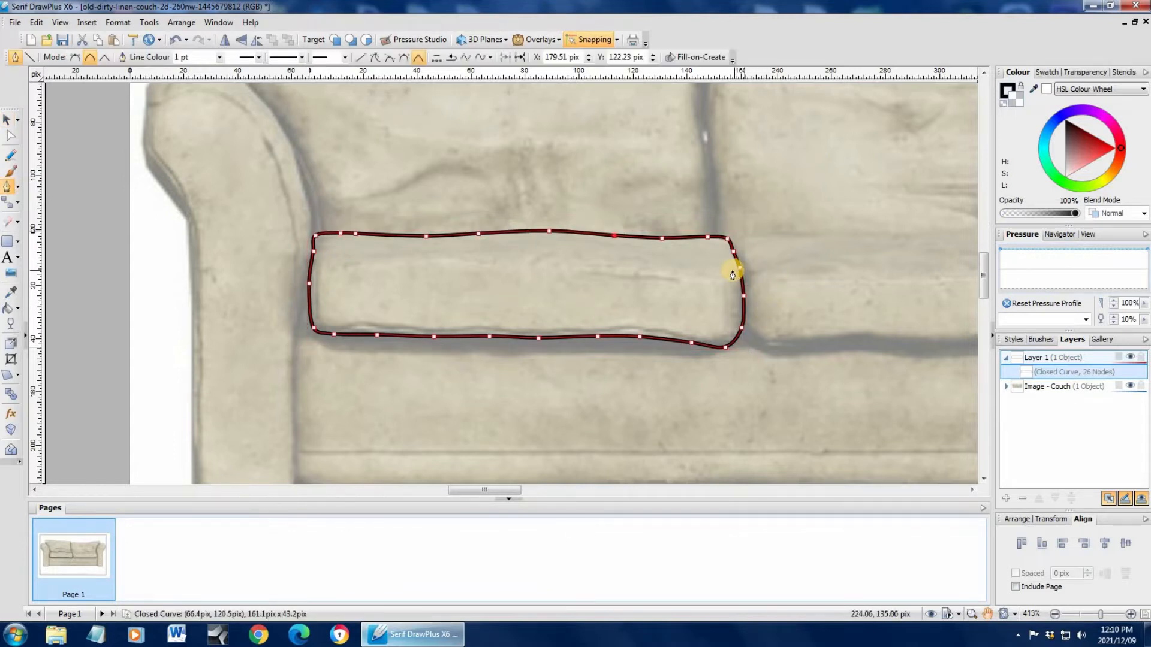
{"action": "key", "text": "Escape"}
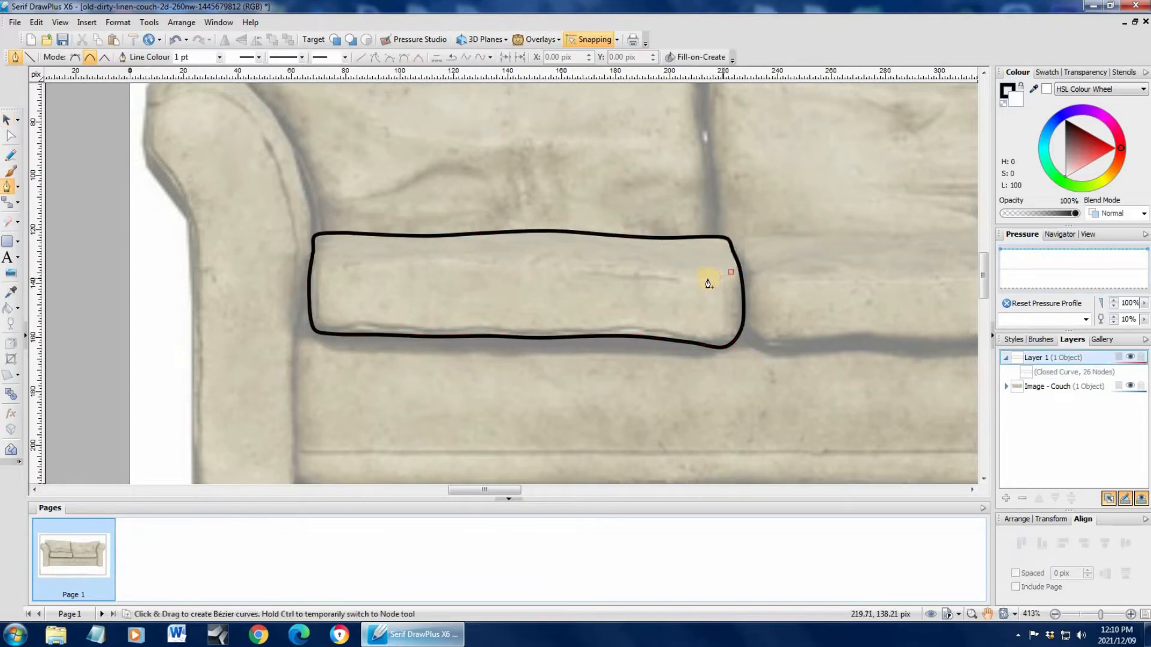
{"action": "left_click", "coordinate": [723, 278]}
{"action": "left_click", "coordinate": [702, 278]}
{"action": "left_click", "coordinate": [656, 272]}
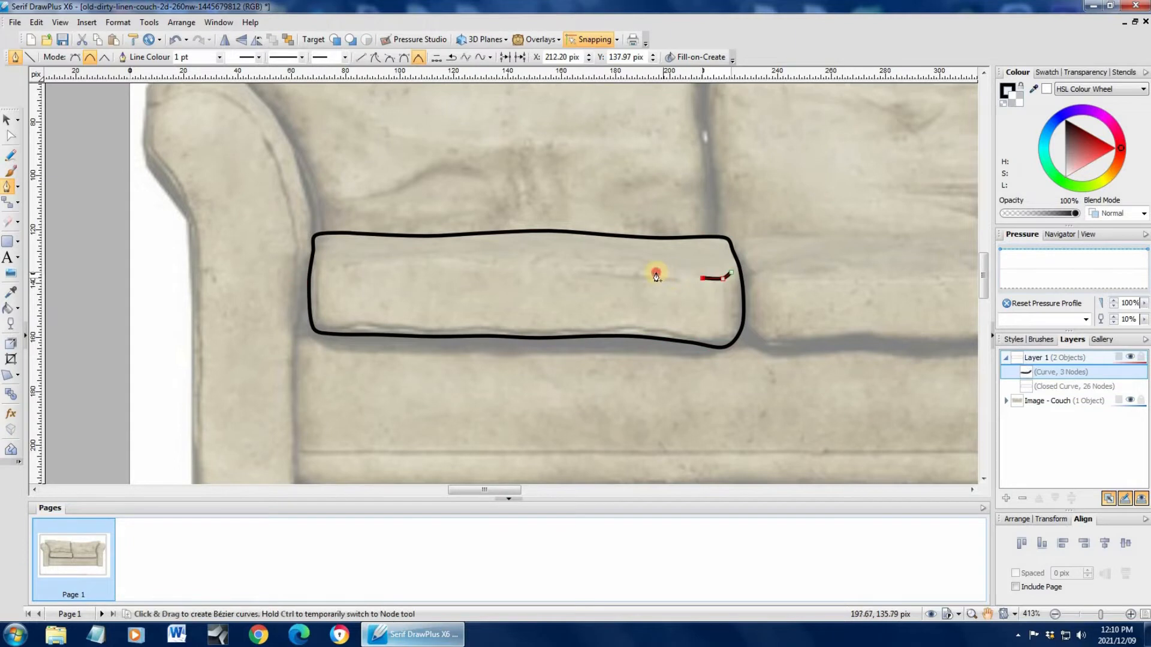
{"action": "left_click", "coordinate": [610, 270]}
{"action": "left_click", "coordinate": [541, 266]}
{"action": "left_click", "coordinate": [486, 265]}
{"action": "left_click", "coordinate": [422, 258]}
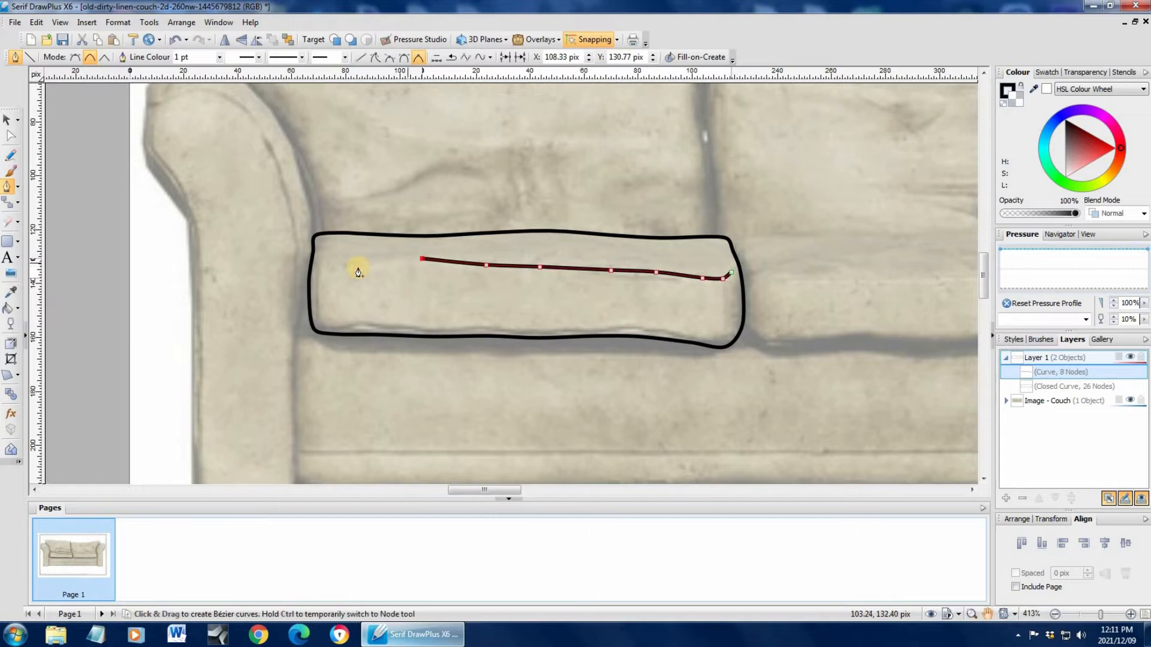
{"action": "left_click", "coordinate": [354, 268]}
{"action": "left_click", "coordinate": [319, 279]}
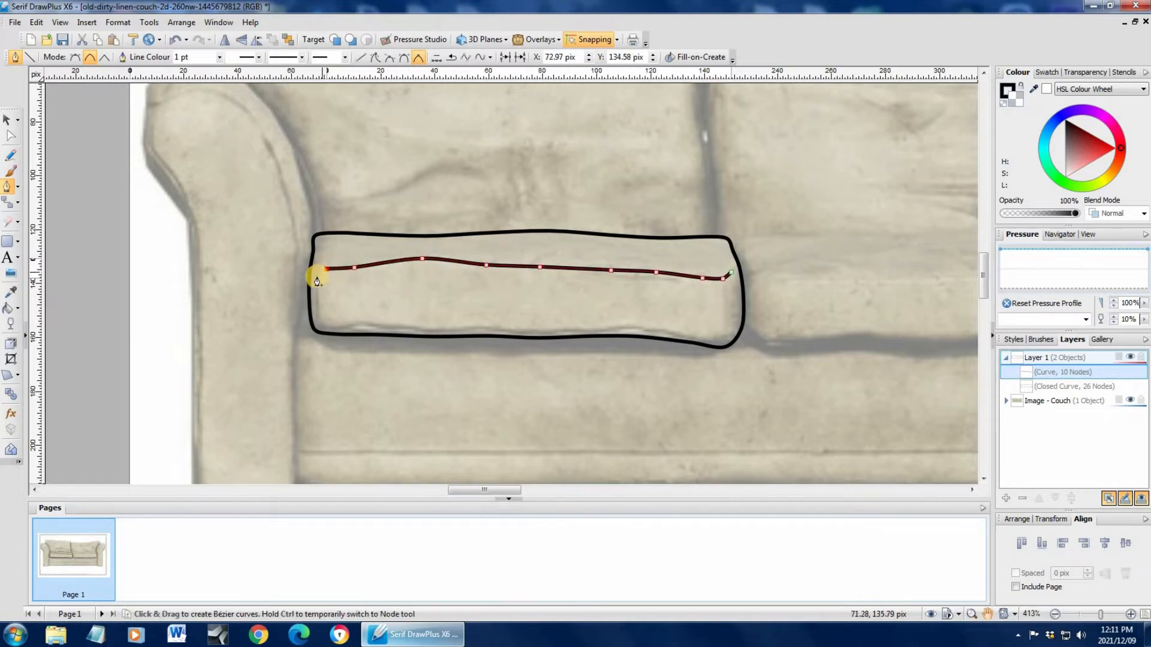
{"action": "left_click", "coordinate": [317, 277]}
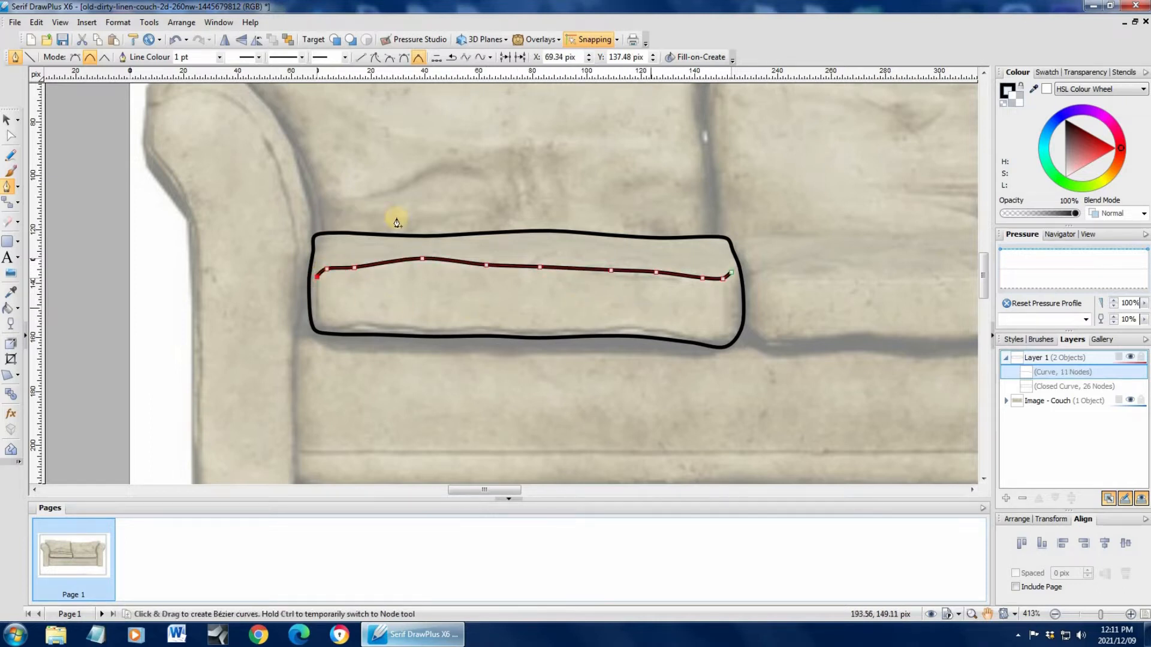
{"action": "left_click", "coordinate": [8, 120]}
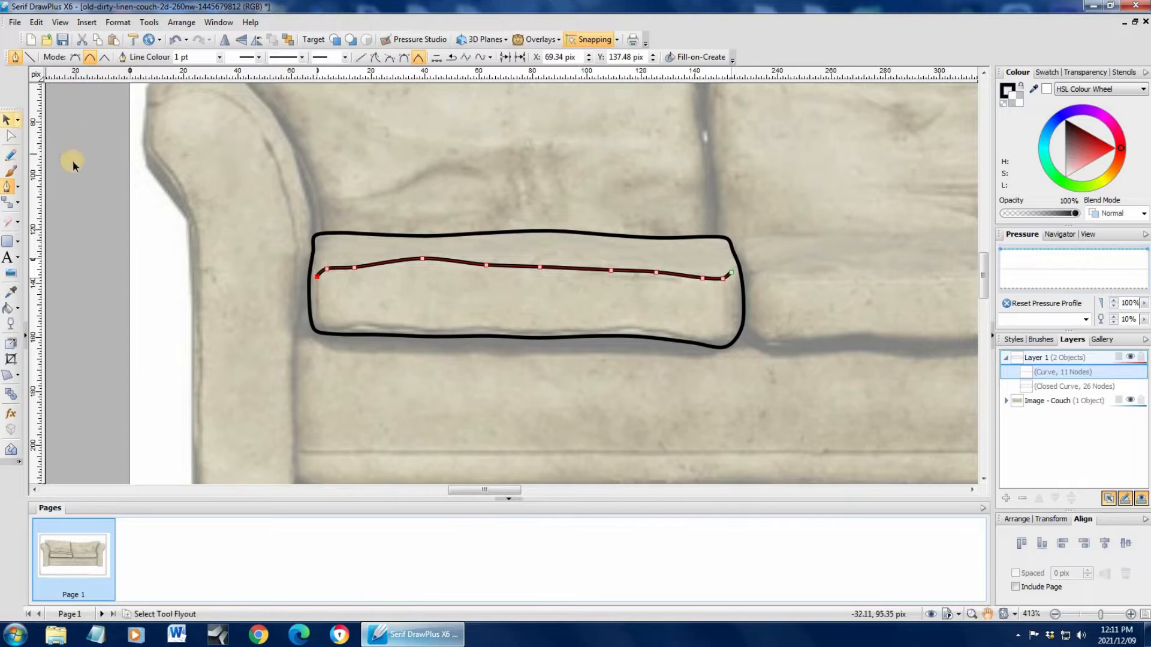
{"action": "left_click", "coordinate": [8, 186]}
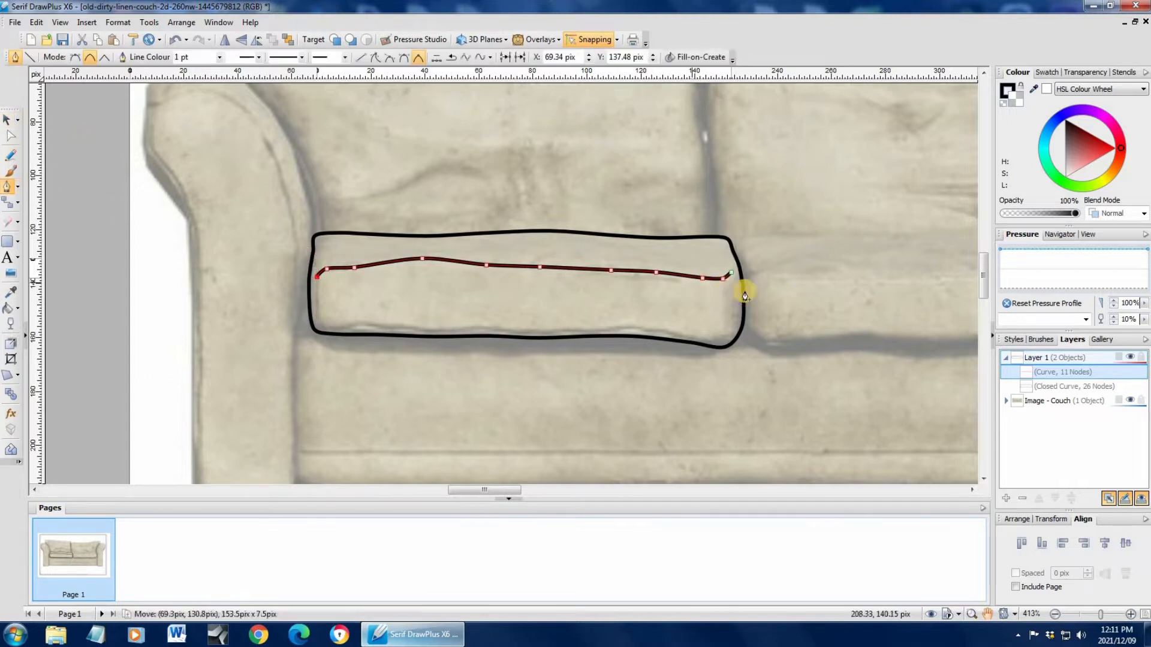
{"action": "left_click", "coordinate": [729, 288]}
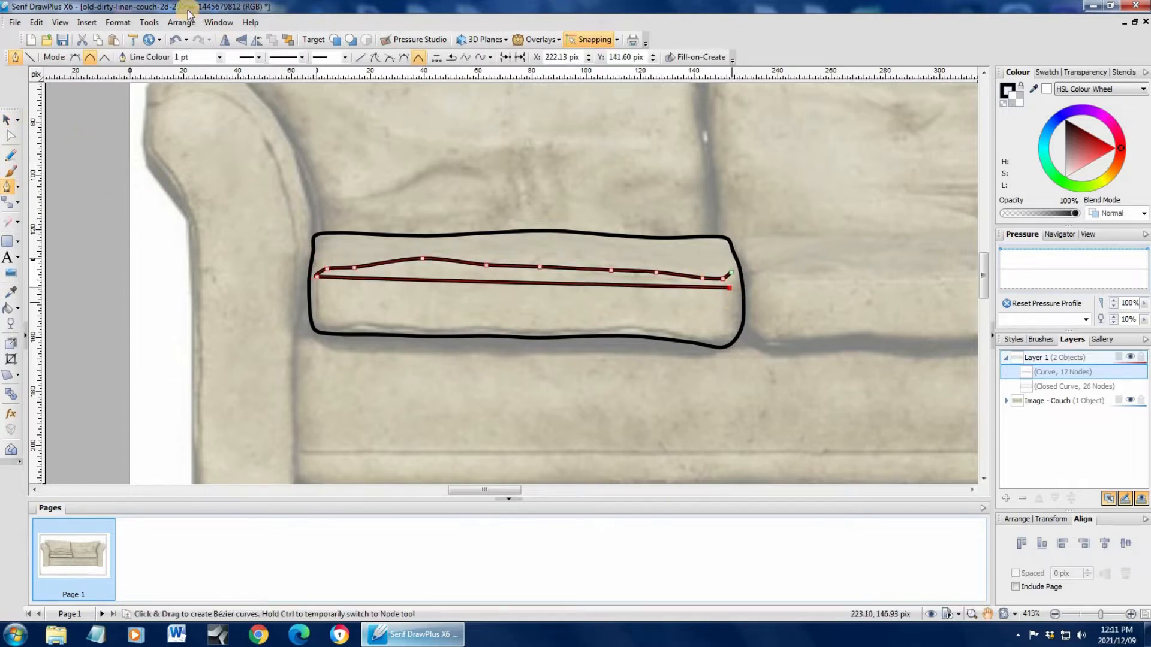
{"action": "left_click", "coordinate": [175, 40]}
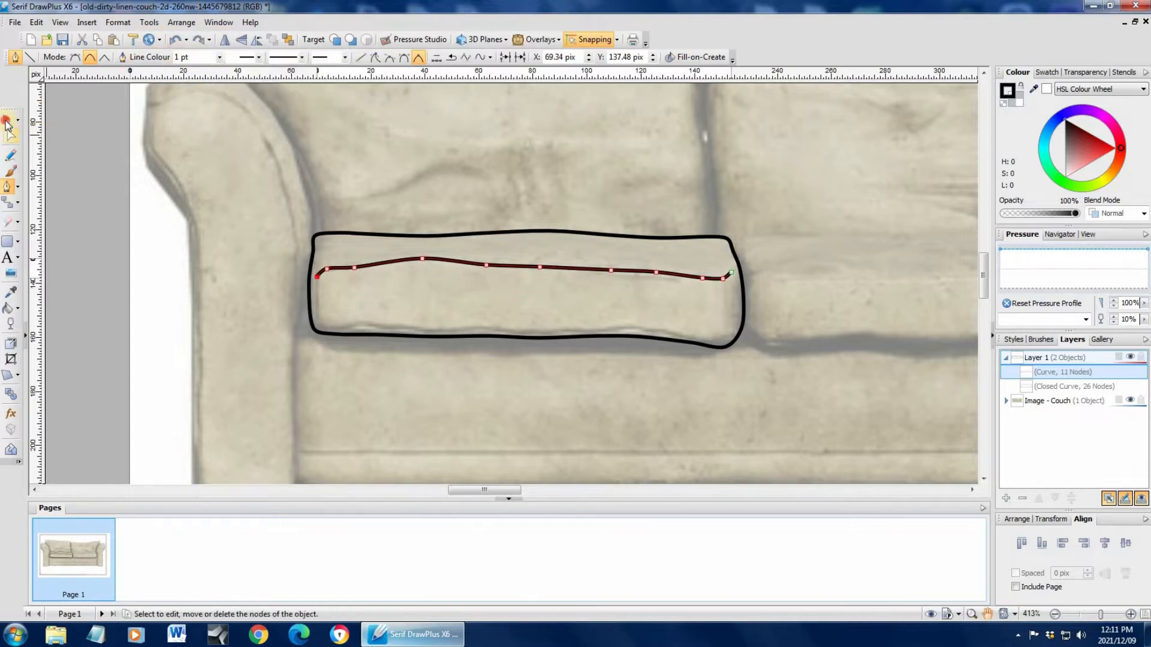
Deselect the seam curve and draw a separate short vertical curve just inside the cushion's right end, below the seam.
{"action": "left_click", "coordinate": [7, 120]}
{"action": "left_click", "coordinate": [210, 151]}
{"action": "left_click", "coordinate": [6, 187]}
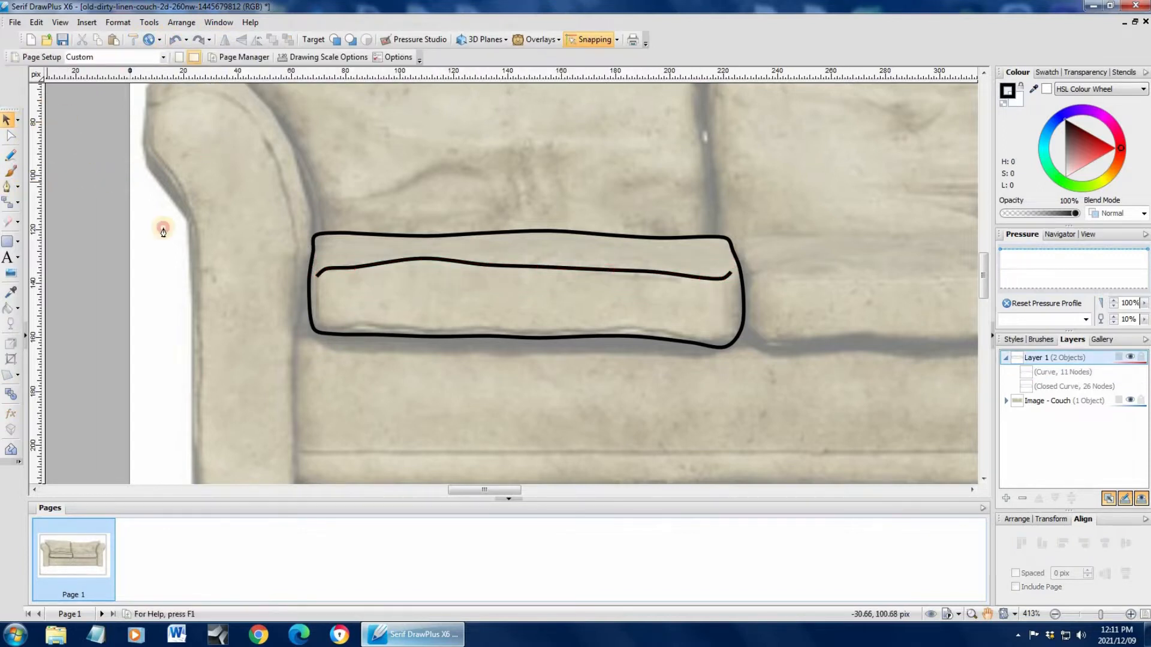
{"action": "left_click", "coordinate": [730, 288]}
{"action": "left_click", "coordinate": [710, 343]}
{"action": "left_click", "coordinate": [7, 120]}
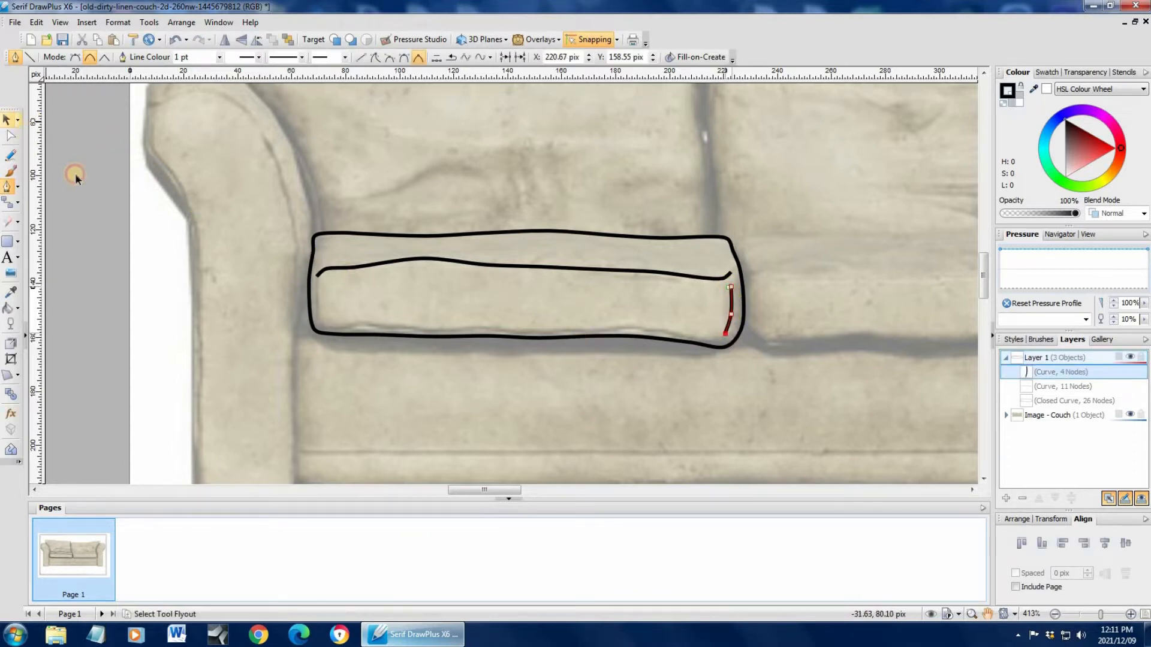
{"action": "left_click", "coordinate": [149, 207]}
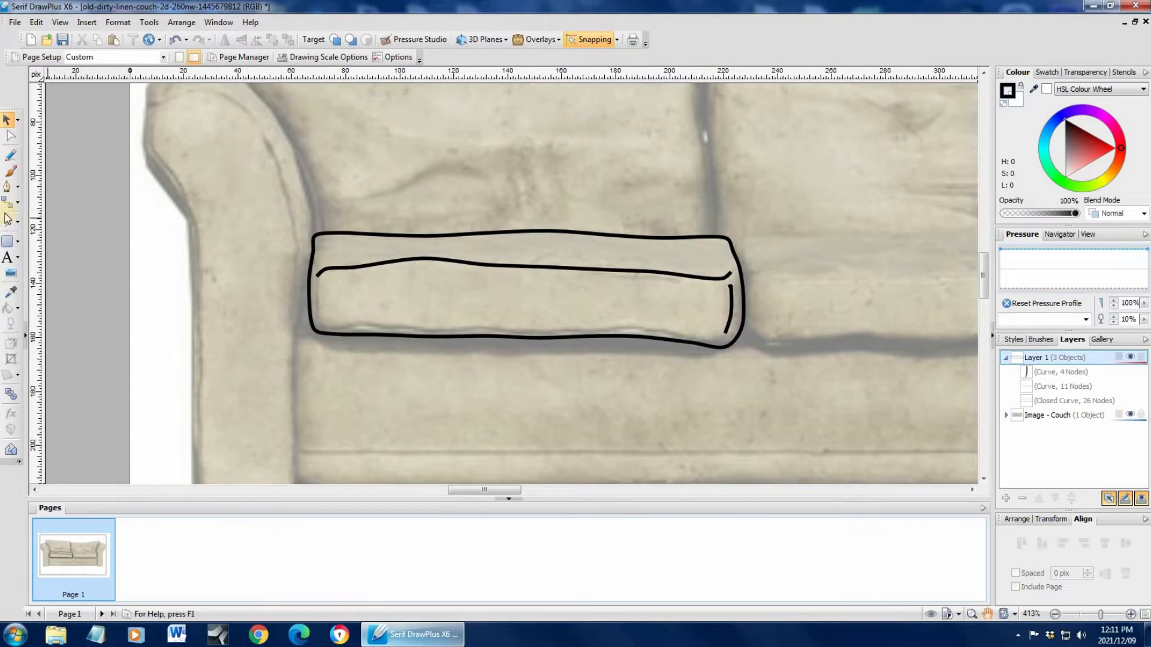
Draw a matching short vertical curve just inside the cushion's left end, below the seam, and leave it deselected.
{"action": "left_click", "coordinate": [7, 187]}
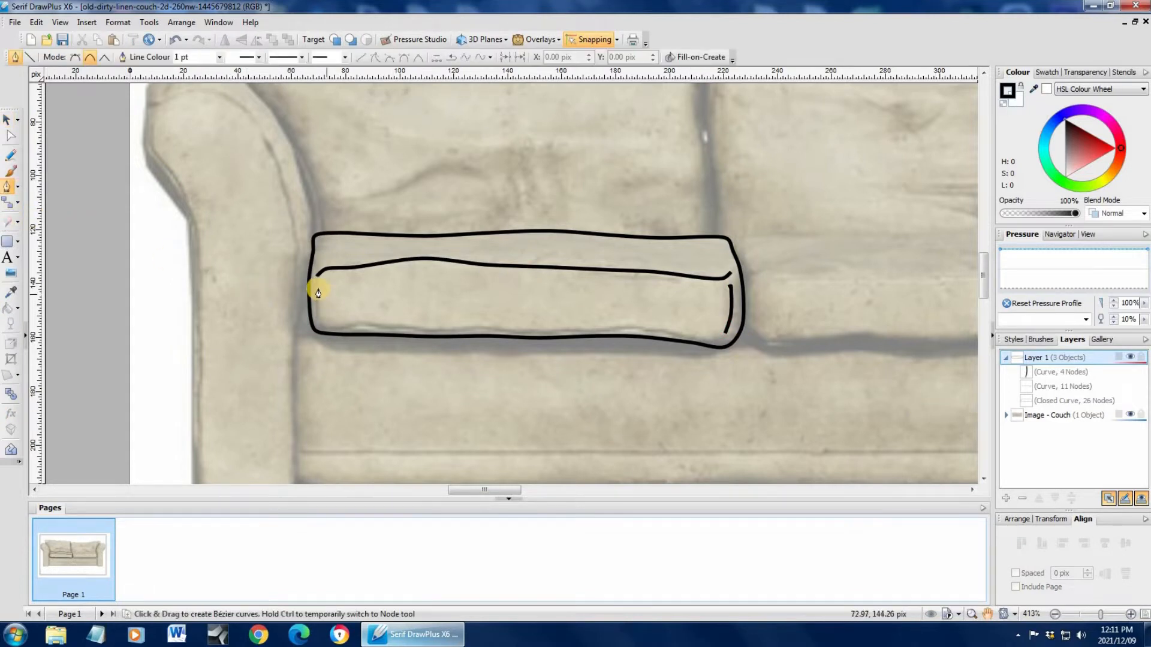
{"action": "left_click_drag", "start_coordinate": [318, 302], "coordinate": [318, 311]}
{"action": "left_click", "coordinate": [318, 322]}
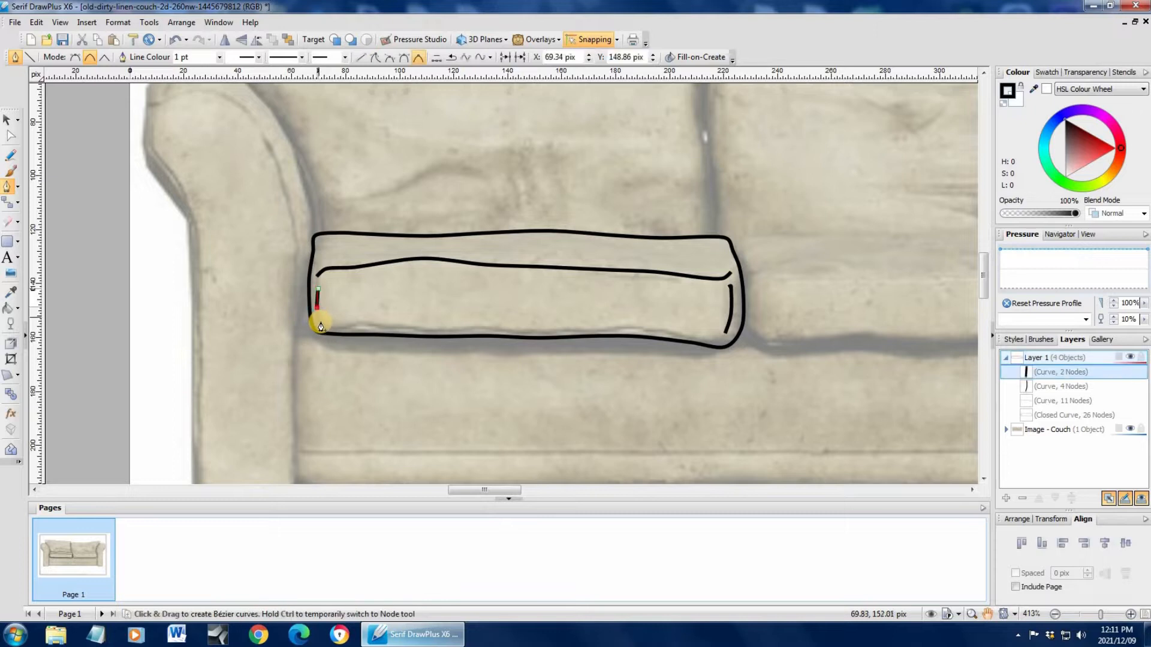
{"action": "left_click", "coordinate": [9, 123]}
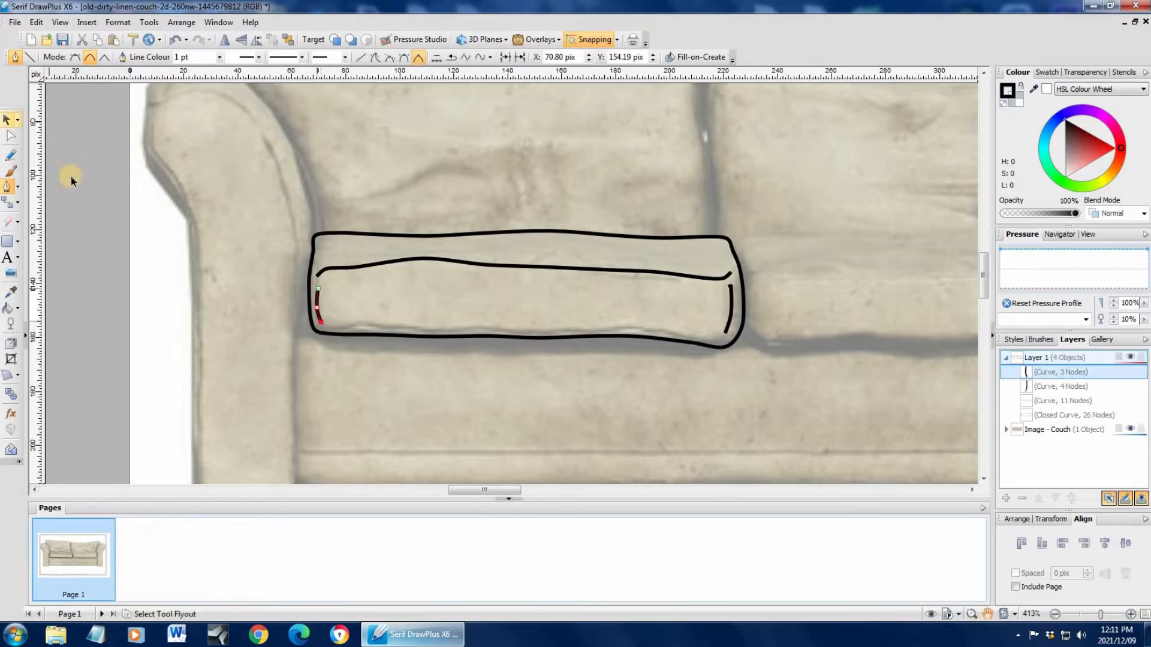
{"action": "left_click", "coordinate": [1114, 440]}
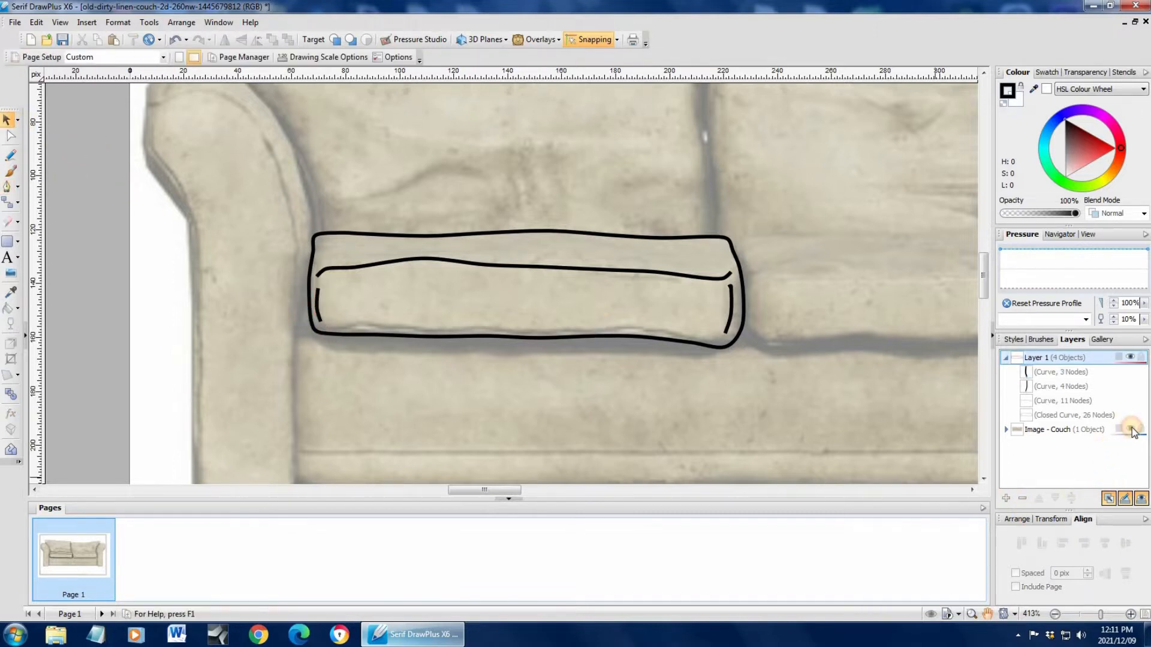
Hide the Image - Couch layer, rename Layer 1 as Cusion 1, and collapse its object list.
{"action": "left_click", "coordinate": [1131, 429]}
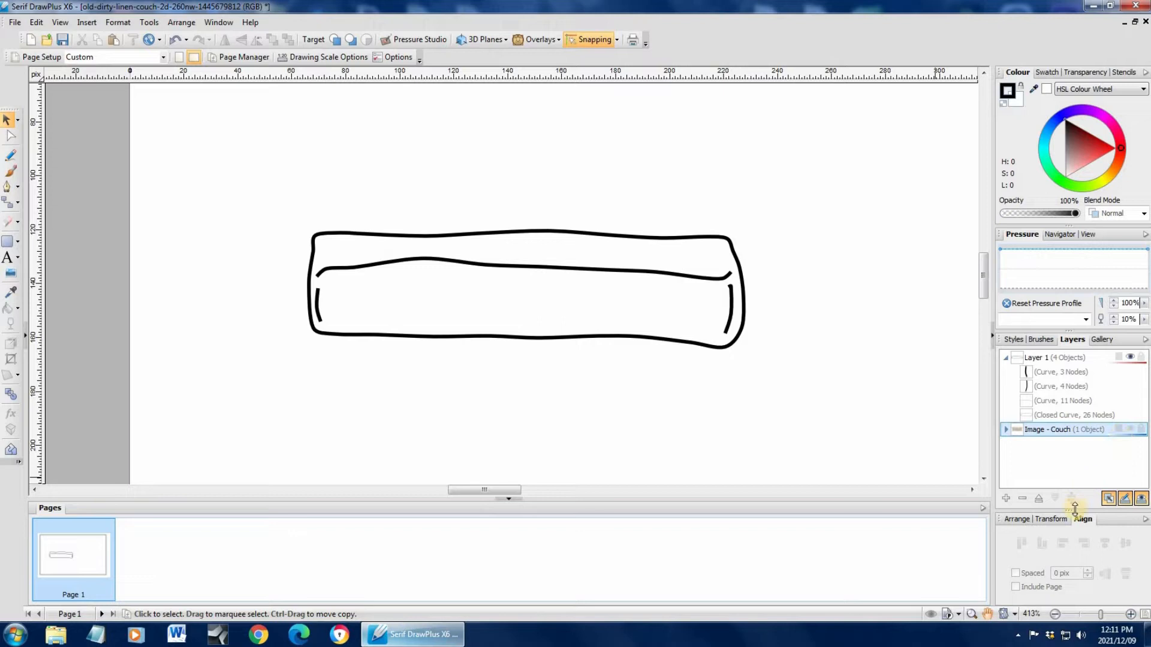
{"action": "double_click", "coordinate": [1038, 357]}
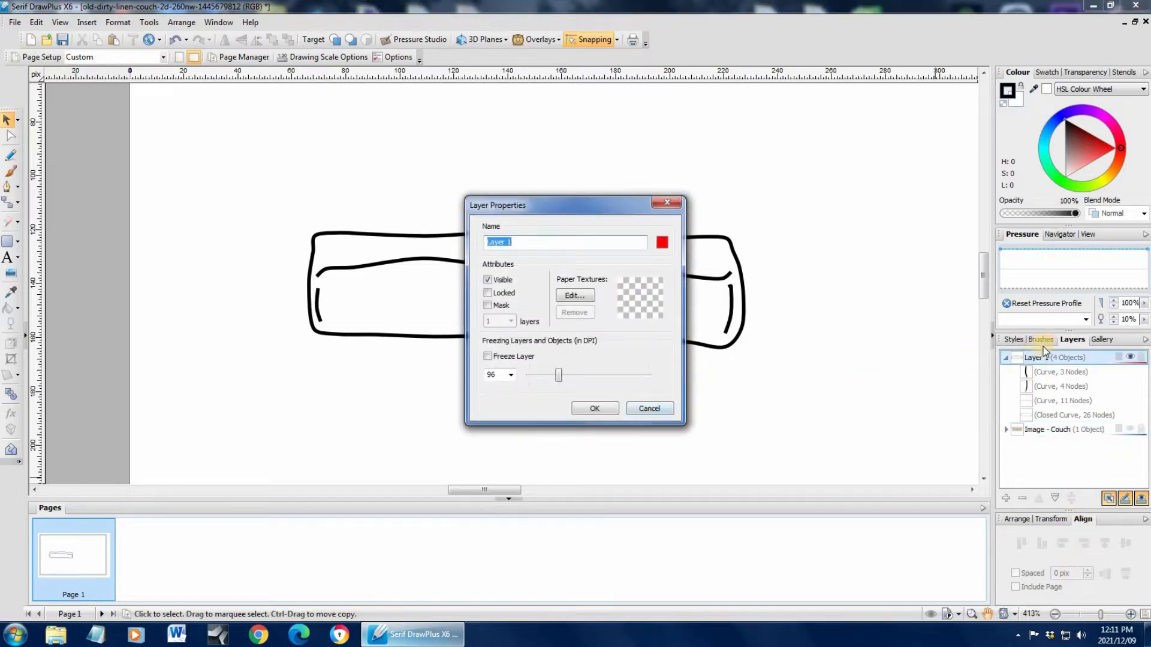
{"action": "key", "text": "Escape"}
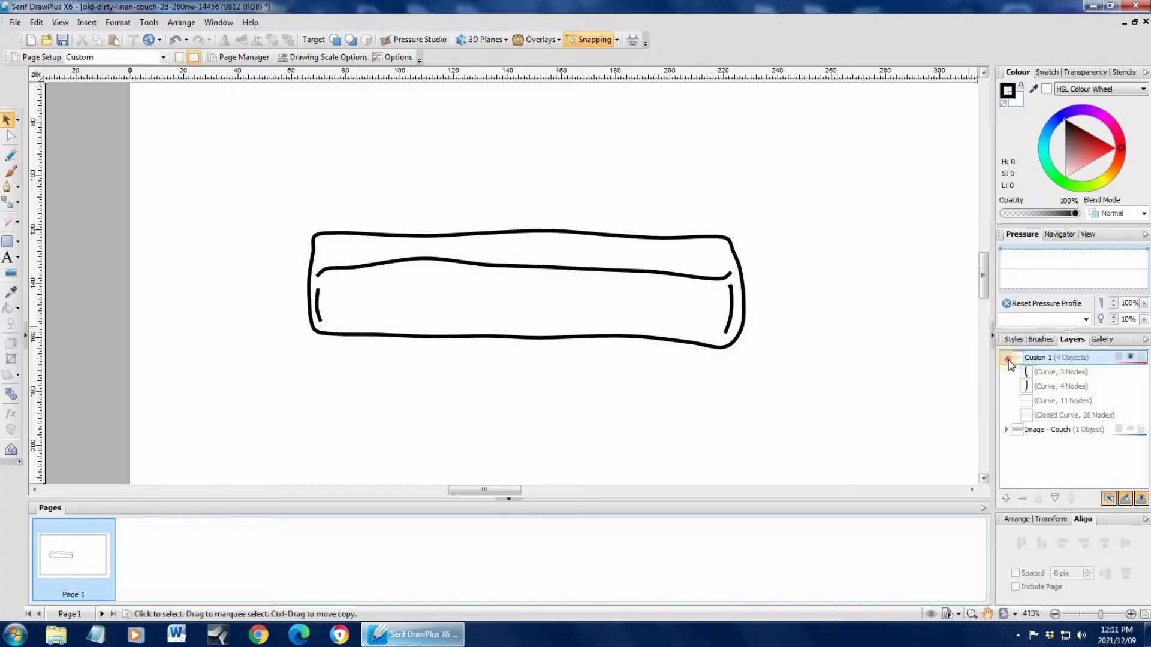
{"action": "left_click", "coordinate": [1006, 357]}
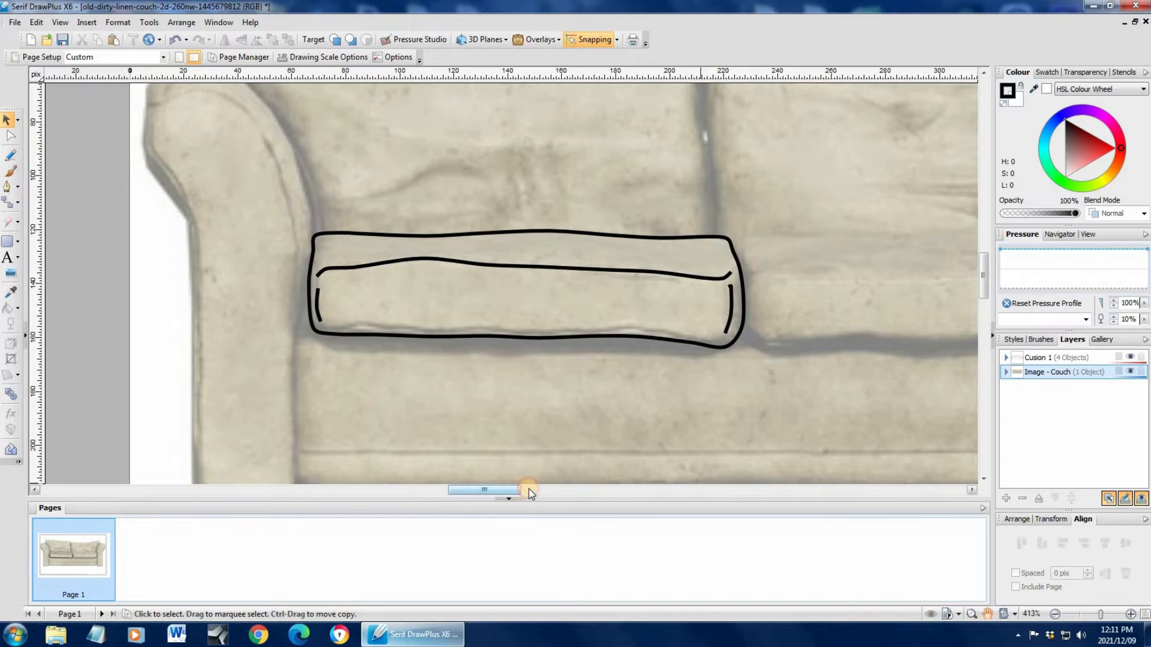
Start the right seat cushion's outline with the Pen tool at its lower left corner, tracing up the left side and around the upper left corner.
{"action": "left_click", "coordinate": [529, 489]}
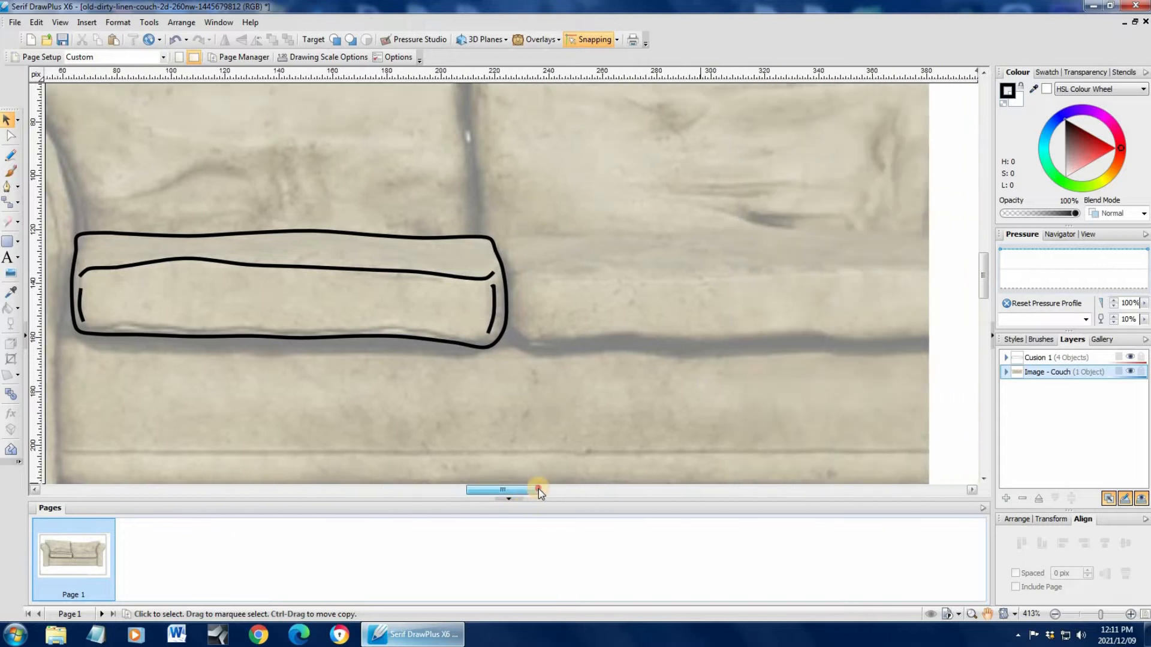
{"action": "left_click", "coordinate": [7, 186]}
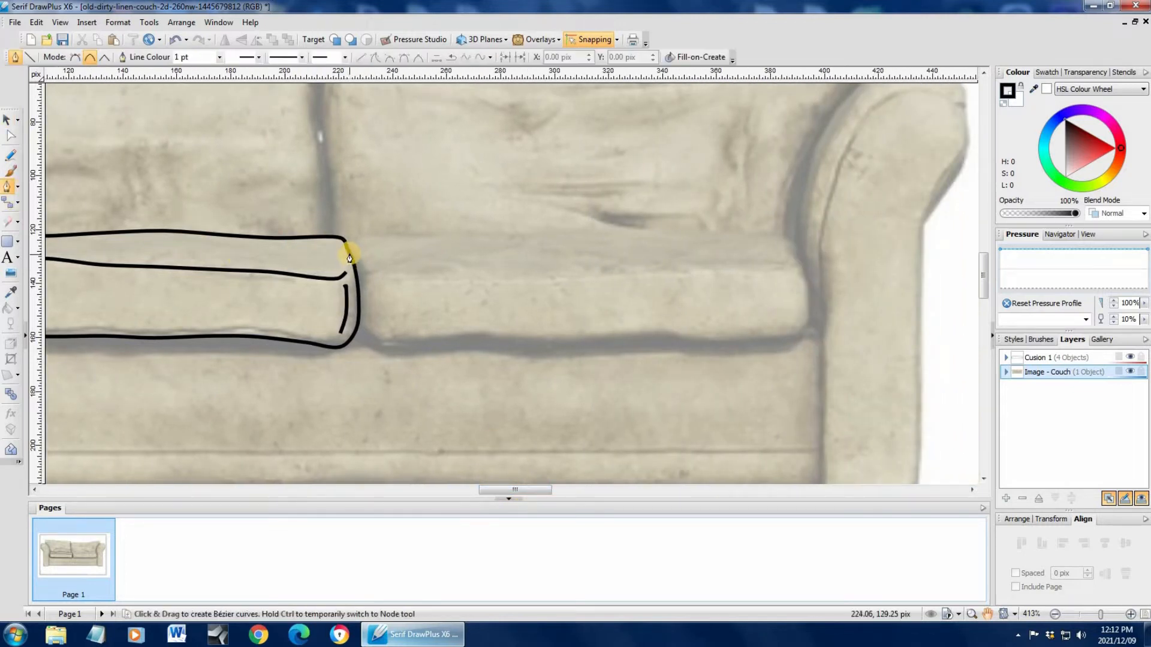
{"action": "left_click", "coordinate": [381, 345]}
{"action": "left_click", "coordinate": [377, 347]}
{"action": "left_click", "coordinate": [364, 334]}
{"action": "left_click", "coordinate": [358, 320]}
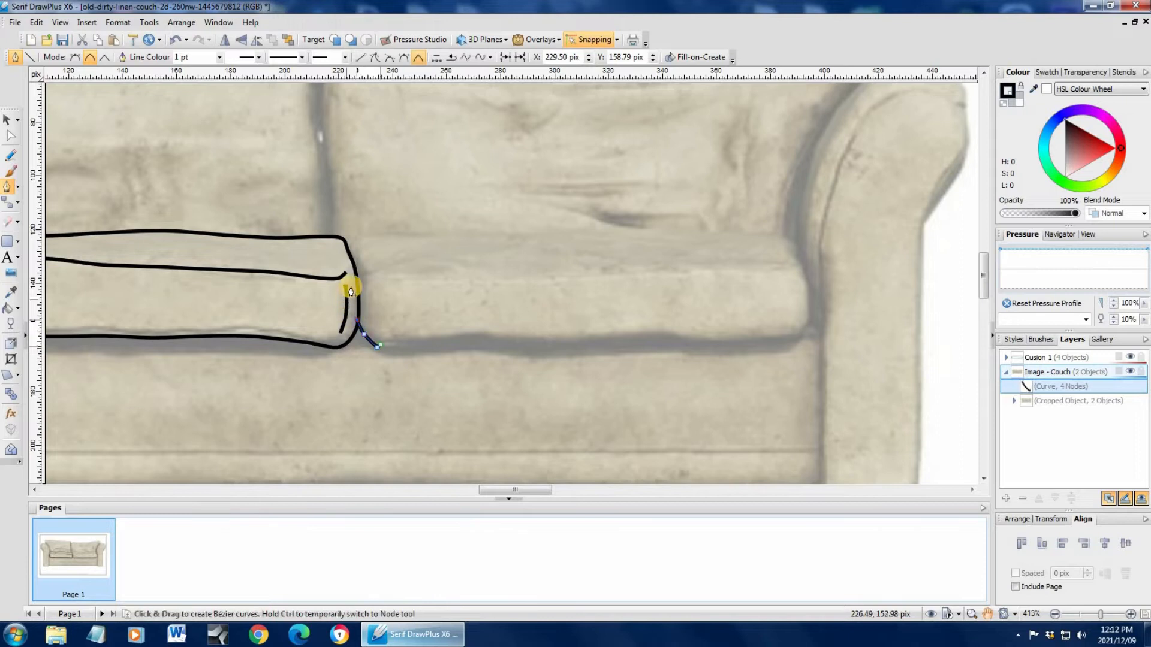
{"action": "left_click_drag", "start_coordinate": [352, 268], "coordinate": [352, 258]}
{"action": "left_click", "coordinate": [349, 252]}
{"action": "left_click", "coordinate": [364, 238]}
{"action": "left_click", "coordinate": [396, 236]}
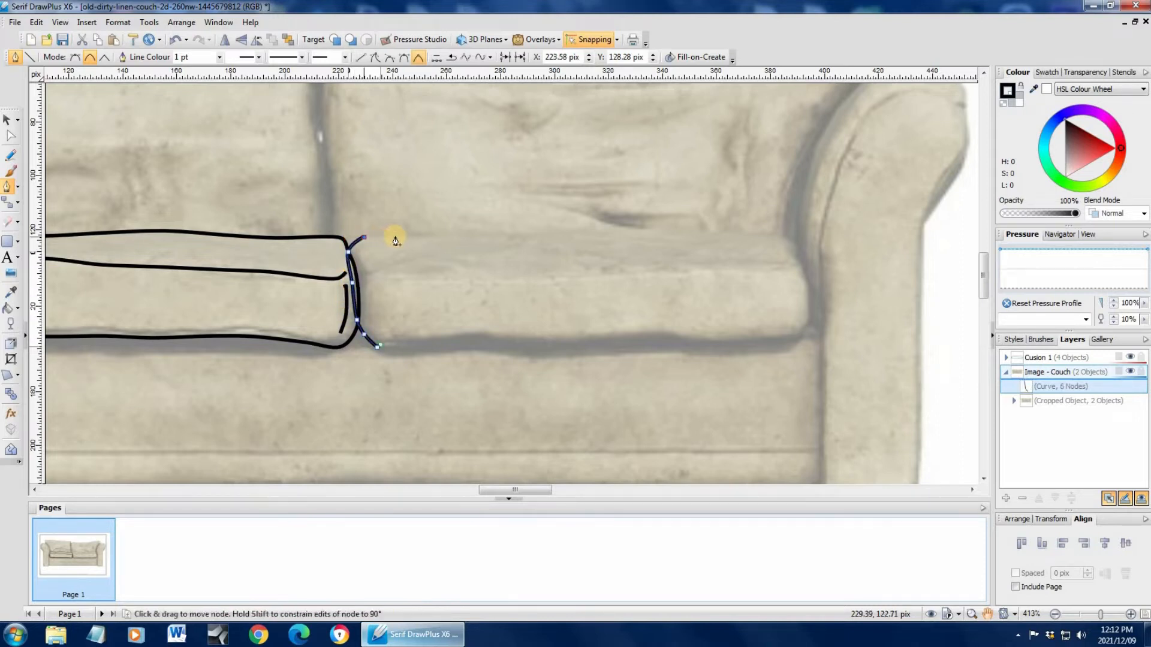
Continue the right cushion's outline along its top edge, around the upper right corner and down its right side.
{"action": "left_click", "coordinate": [458, 236]}
{"action": "left_click", "coordinate": [486, 235]}
{"action": "left_click", "coordinate": [556, 234]}
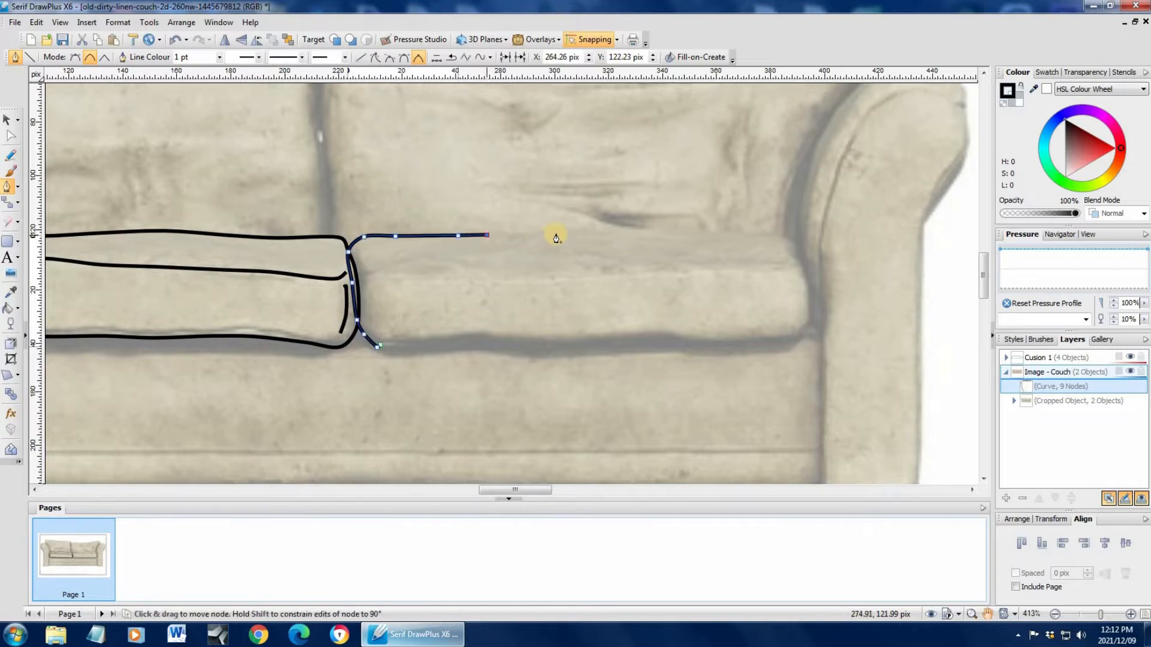
{"action": "left_click", "coordinate": [615, 232]}
{"action": "left_click", "coordinate": [675, 232]}
{"action": "left_click", "coordinate": [731, 233]}
{"action": "left_click_drag", "start_coordinate": [797, 247], "coordinate": [812, 307]}
{"action": "left_click", "coordinate": [804, 282]}
{"action": "left_click", "coordinate": [806, 328]}
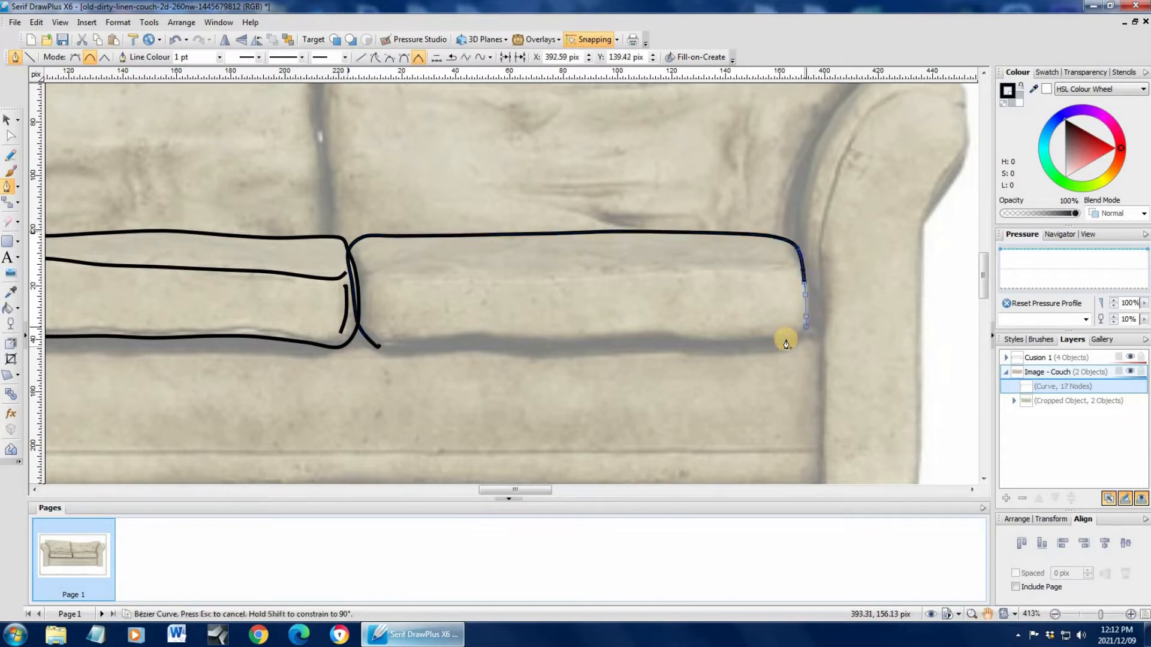
Trace the right cushion's bottom edge back to the starting node and close the outline, about 170 by 43 px overall.
{"action": "left_click", "coordinate": [785, 341]}
{"action": "left_click", "coordinate": [739, 341]}
{"action": "left_click", "coordinate": [676, 338]}
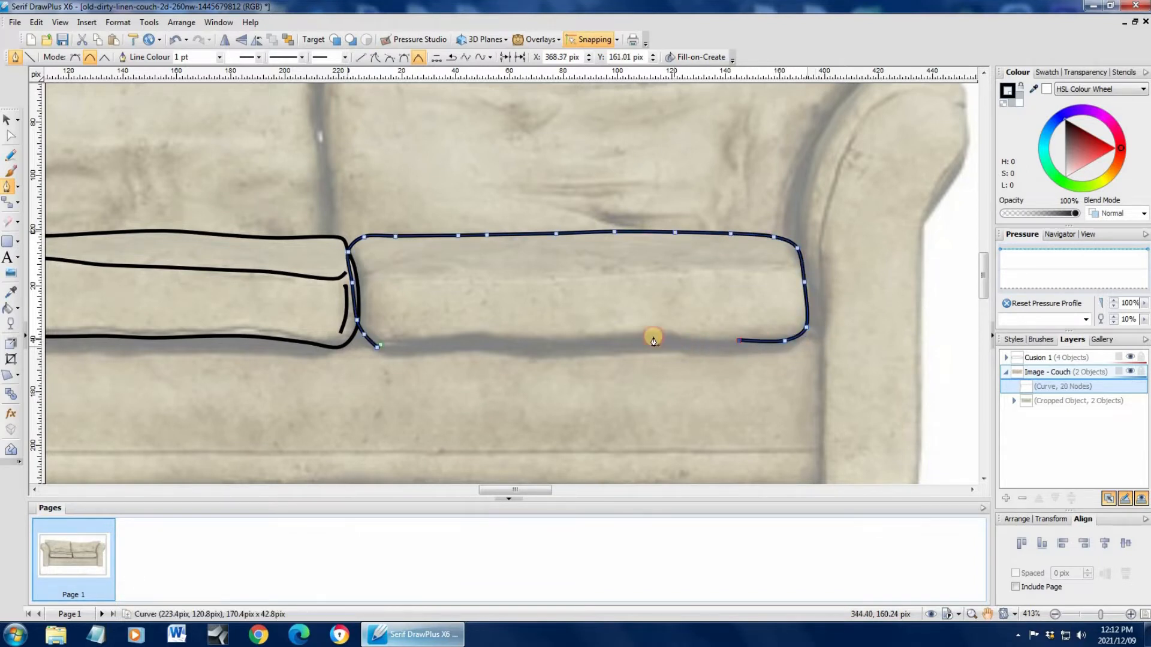
{"action": "left_click", "coordinate": [595, 334]}
{"action": "left_click", "coordinate": [530, 340]}
{"action": "left_click", "coordinate": [468, 336]}
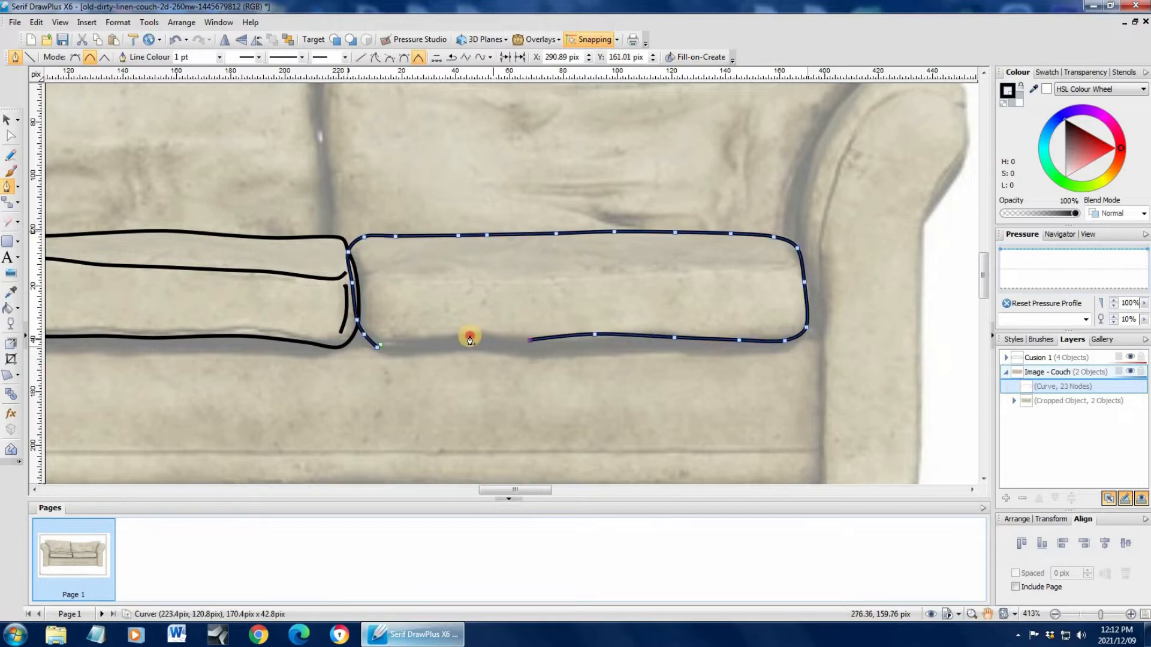
{"action": "left_click", "coordinate": [416, 343]}
{"action": "left_click", "coordinate": [378, 346]}
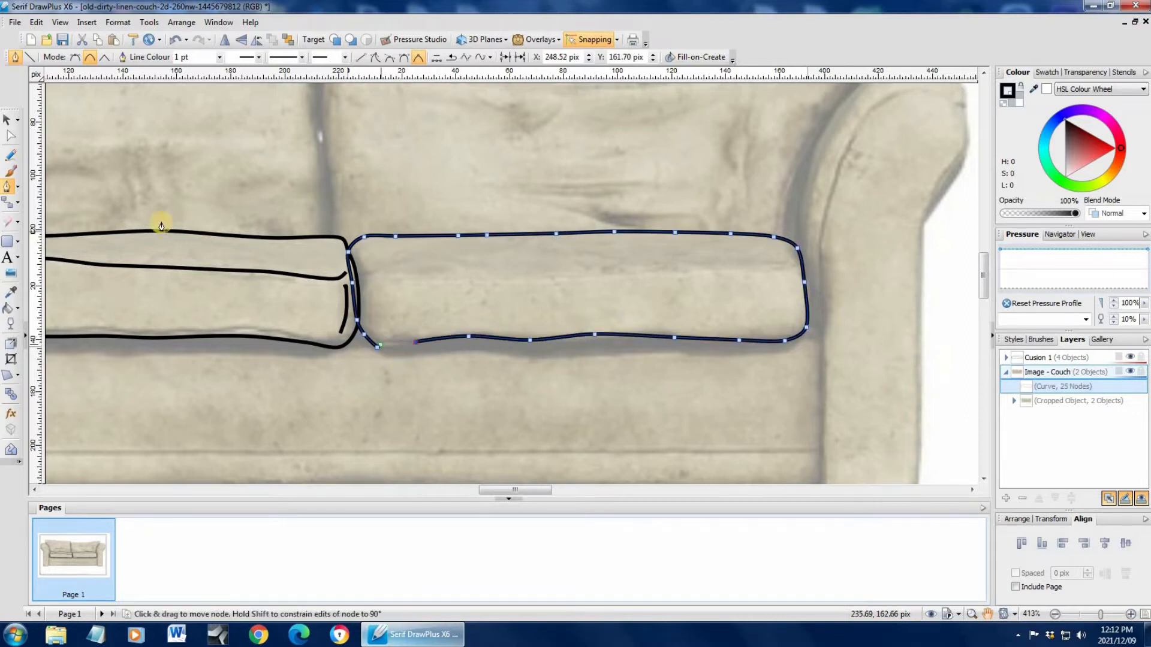
{"action": "left_click", "coordinate": [12, 137]}
{"action": "left_click", "coordinate": [378, 346]}
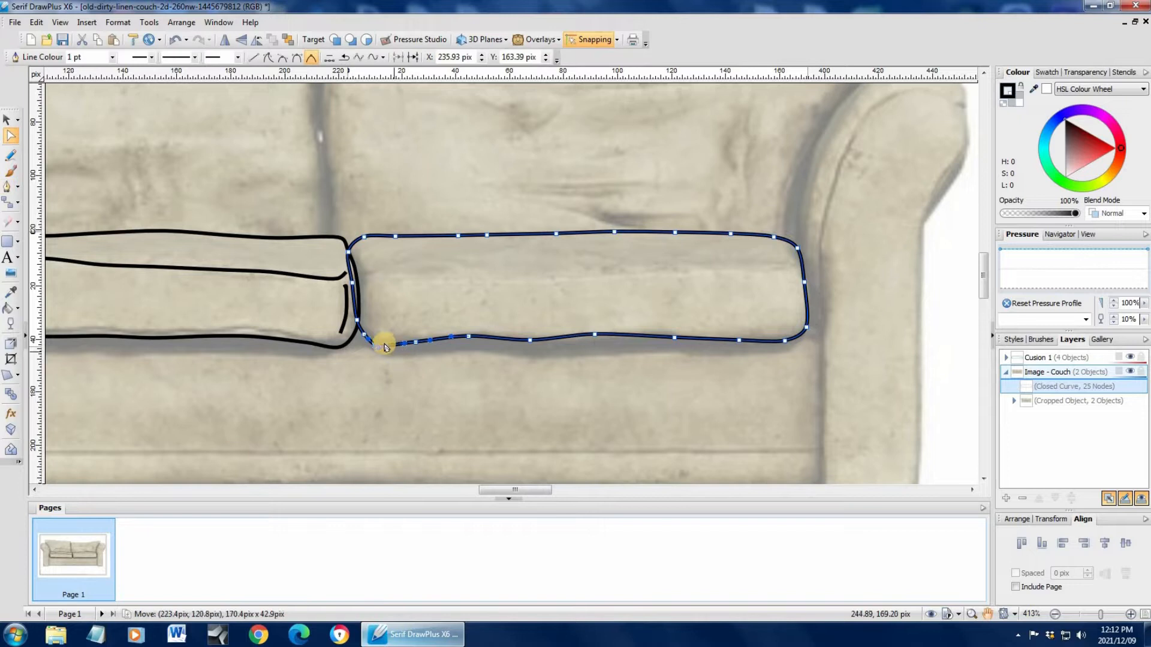
Bend the bottom segment beside the right cushion outline's lower left corner slightly outward to round it, and deselect the outline.
{"action": "left_click", "coordinate": [1130, 614]}
{"action": "left_click_drag", "start_coordinate": [519, 492], "coordinate": [510, 493]}
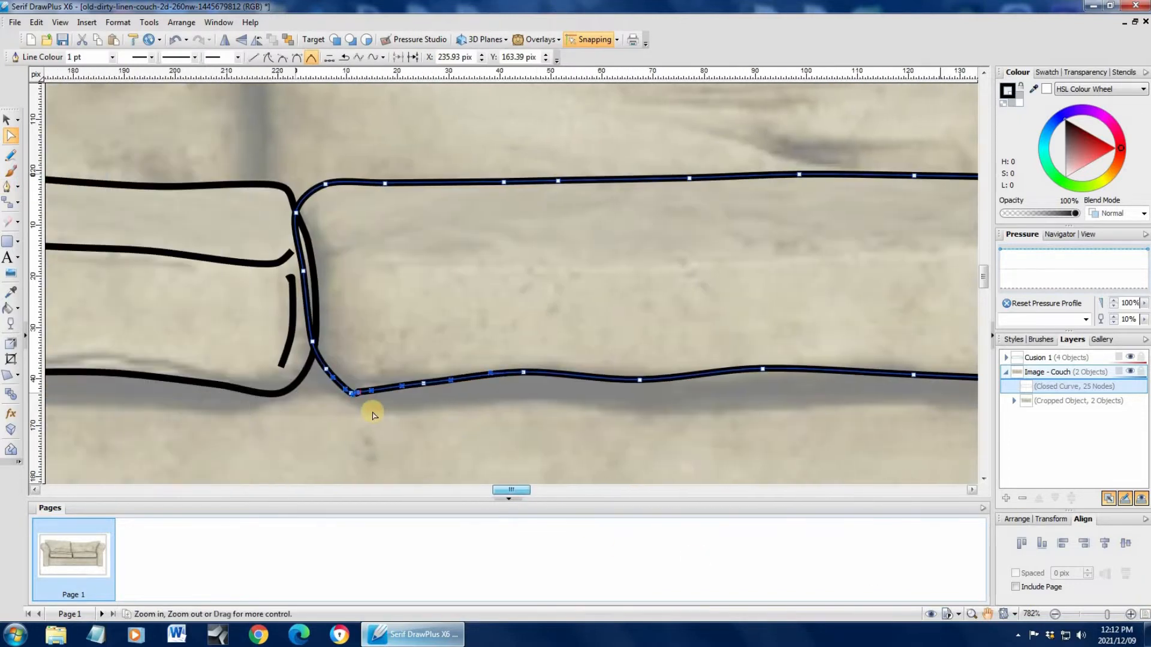
{"action": "left_click_drag", "start_coordinate": [362, 392], "coordinate": [387, 397]}
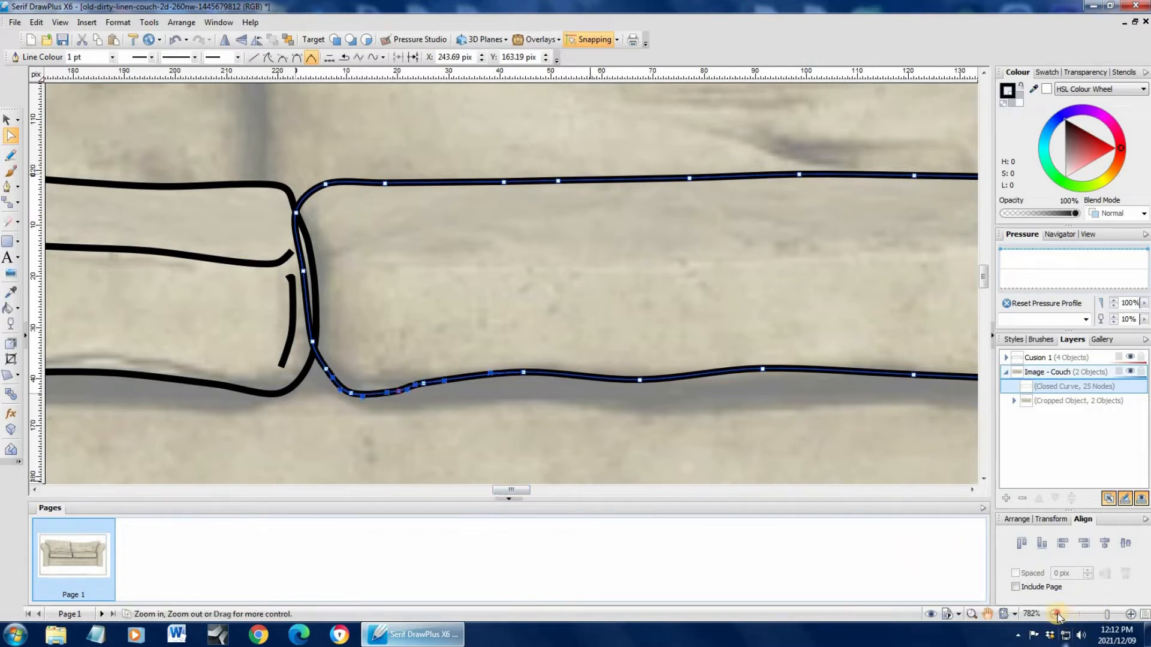
{"action": "left_click", "coordinate": [1056, 614]}
{"action": "left_click", "coordinate": [1055, 614]}
{"action": "left_click", "coordinate": [1055, 615]}
{"action": "left_click", "coordinate": [1055, 615]}
{"action": "left_click", "coordinate": [1055, 615]}
{"action": "left_click", "coordinate": [8, 121]}
{"action": "left_click", "coordinate": [72, 190]}
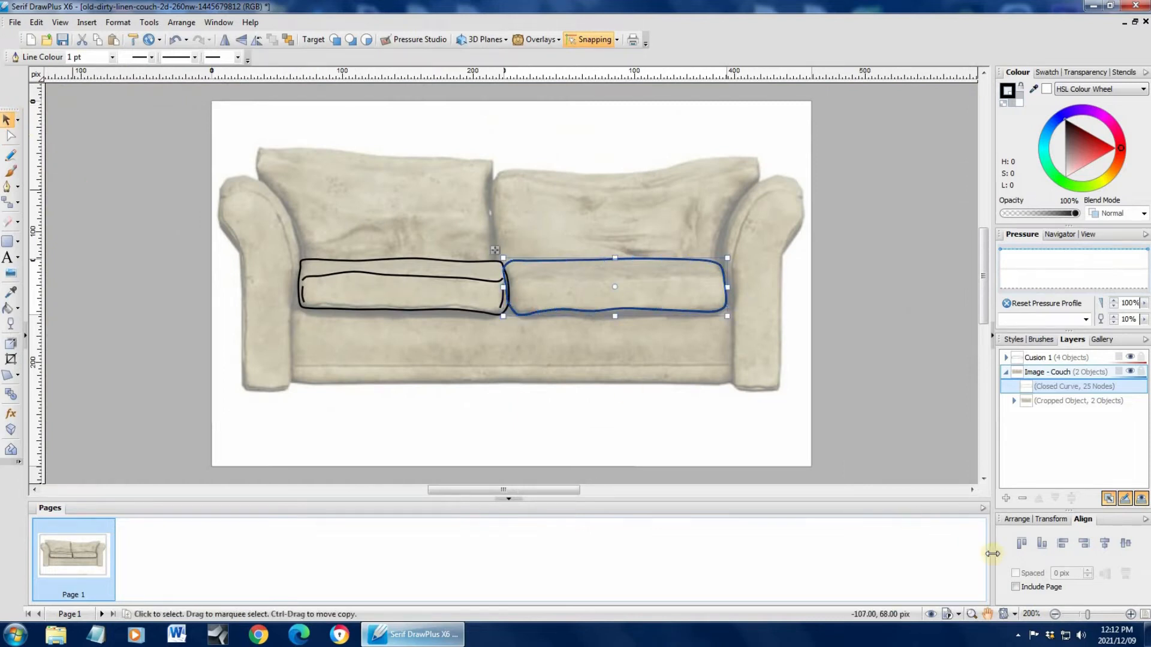
Draw an open seam curve about 161 by 12 px across the right cushion's upper part, from right end to left end, and finish the curve.
{"action": "left_click", "coordinate": [1131, 614]}
{"action": "left_click", "coordinate": [7, 187]}
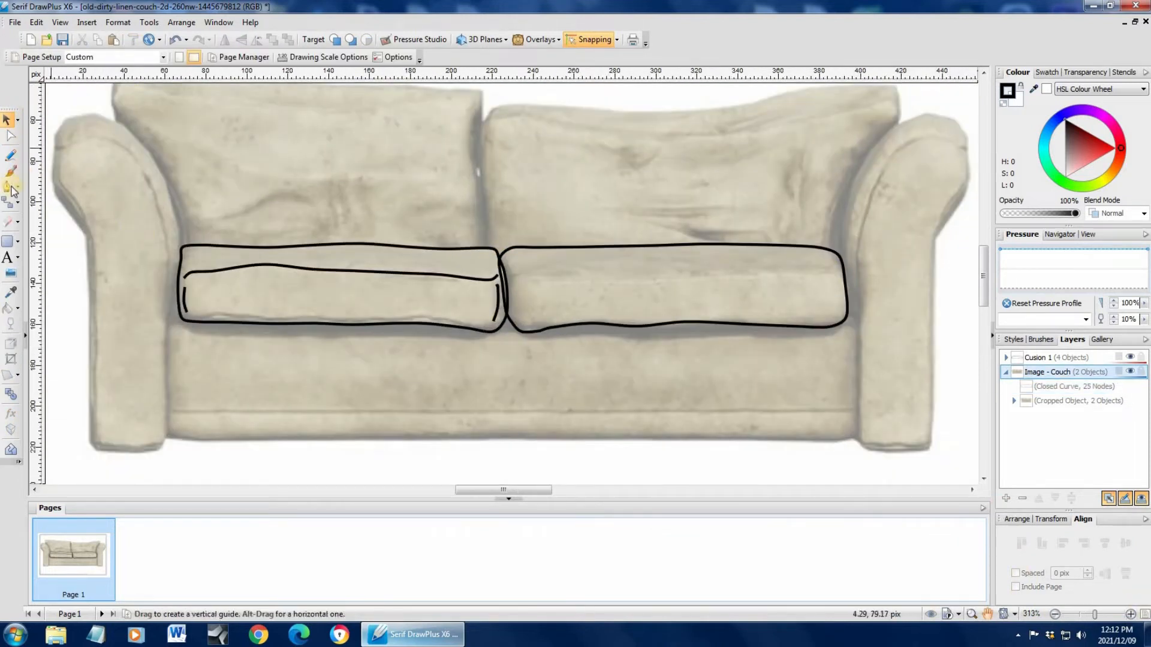
{"action": "left_click", "coordinate": [835, 268]}
{"action": "left_click", "coordinate": [823, 274]}
{"action": "left_click", "coordinate": [788, 275]}
{"action": "left_click", "coordinate": [753, 280]}
{"action": "left_click", "coordinate": [692, 280]}
{"action": "left_click", "coordinate": [639, 280]}
{"action": "left_click", "coordinate": [599, 280]}
{"action": "left_click", "coordinate": [564, 280]}
{"action": "left_click", "coordinate": [533, 280]}
{"action": "left_click", "coordinate": [514, 277]}
{"action": "left_click", "coordinate": [507, 262]}
{"action": "left_click", "coordinate": [504, 256]}
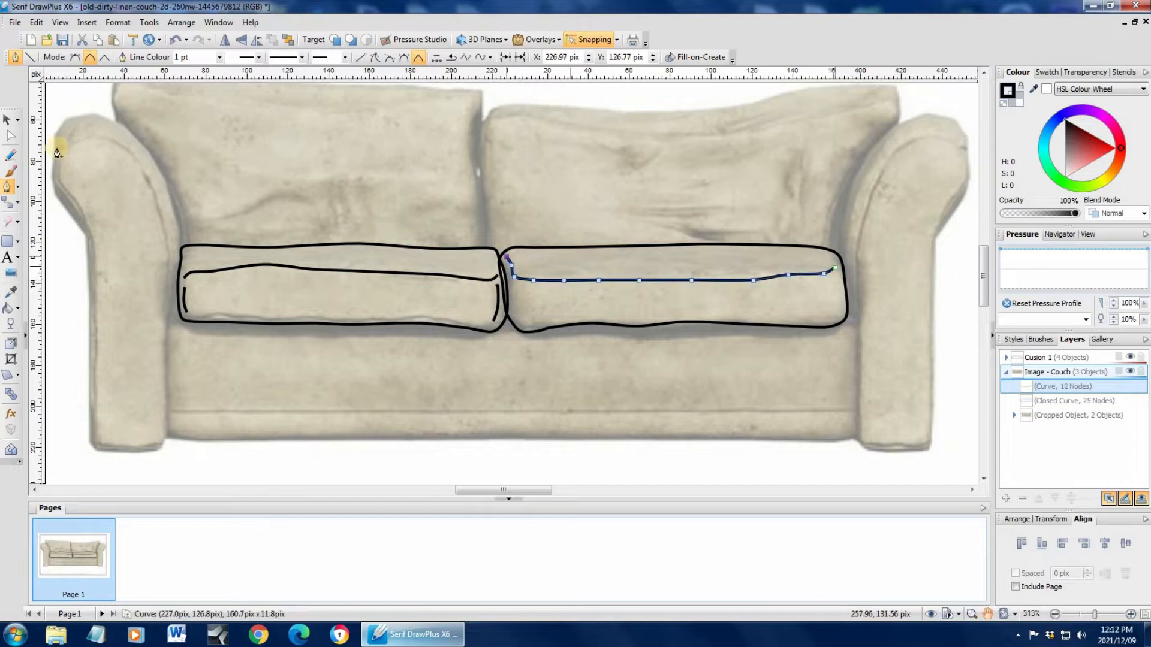
{"action": "left_click", "coordinate": [8, 120]}
{"action": "left_click", "coordinate": [66, 275]}
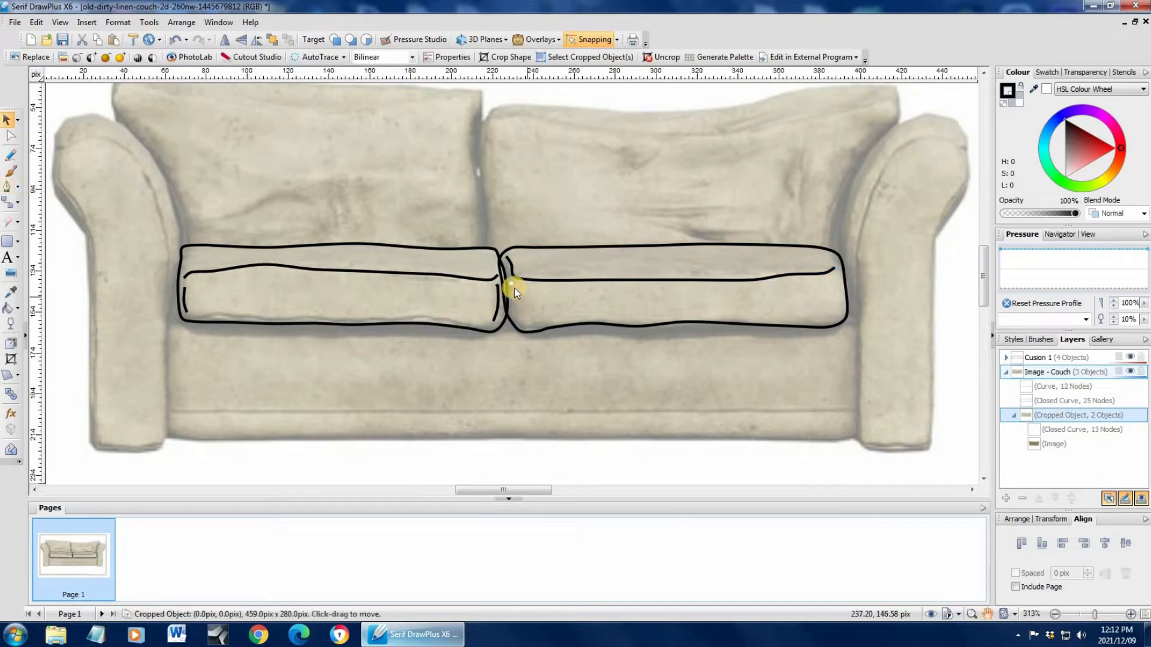
Add a new layer above the others and name it Cusion 2.
{"action": "left_click", "coordinate": [1048, 429]}
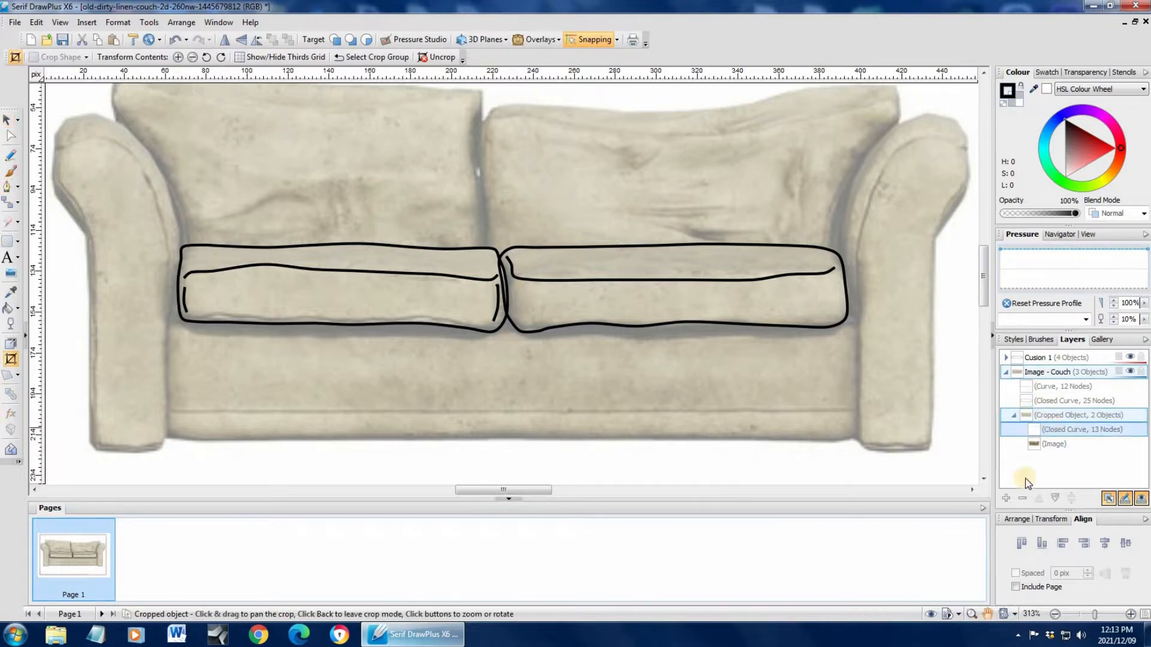
{"action": "left_click", "coordinate": [1006, 498]}
{"action": "double_click", "coordinate": [1043, 357]}
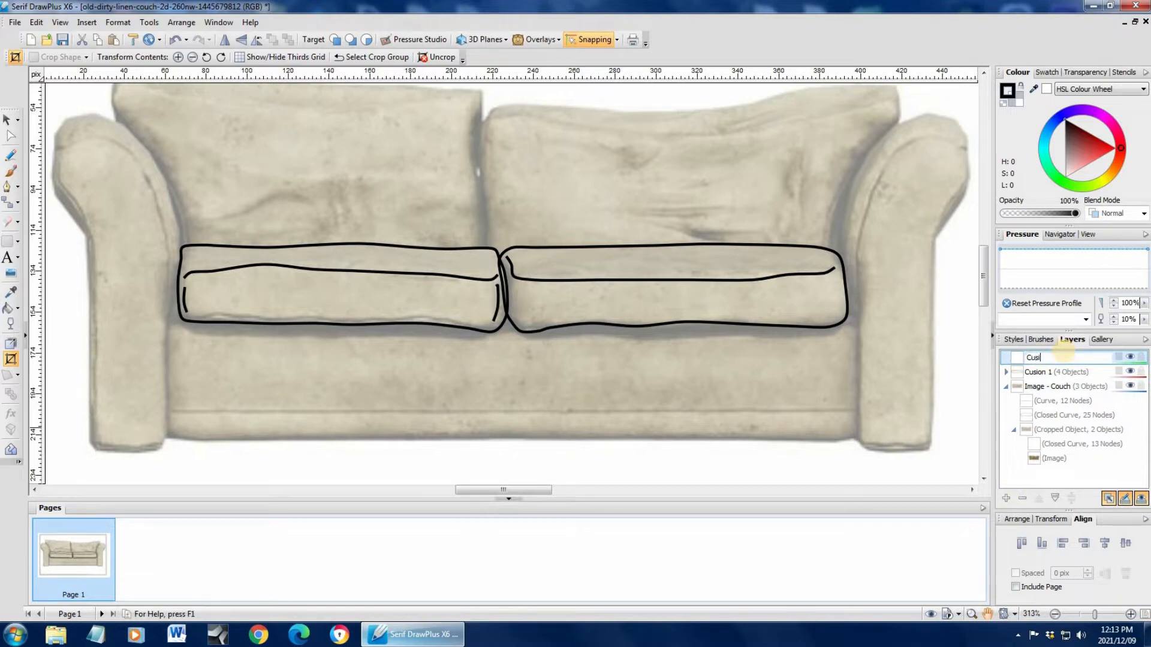
{"action": "left_click", "coordinate": [1039, 360]}
Move the right cushion's outline and seam curve together from the Image - Couch layer into the Cusion 2 layer.
{"action": "left_click", "coordinate": [1053, 401]}
{"action": "left_click", "coordinate": [1054, 418], "text": "shift"}
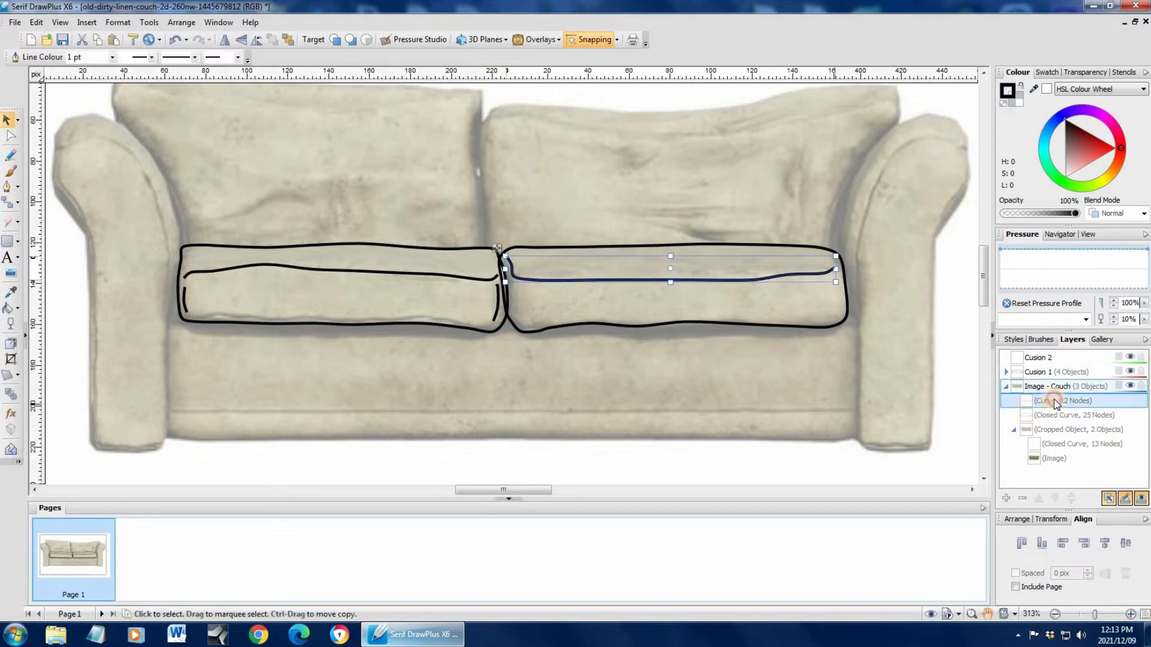
{"action": "left_click_drag", "start_coordinate": [1053, 400], "coordinate": [1049, 363]}
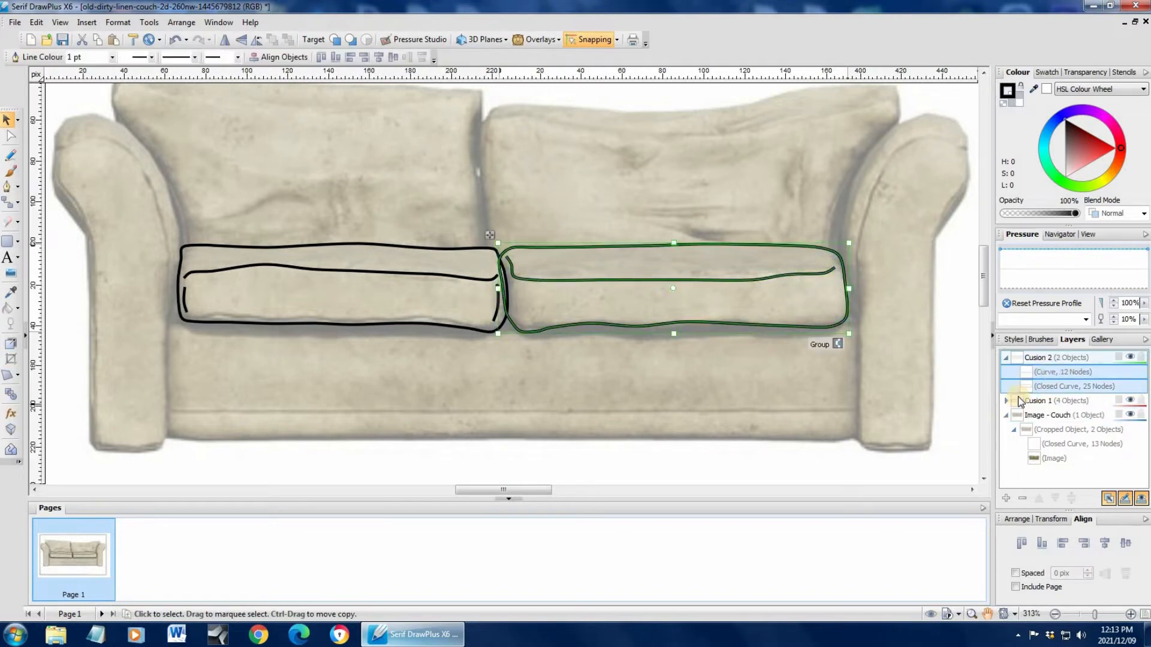
{"action": "left_click", "coordinate": [1009, 418]}
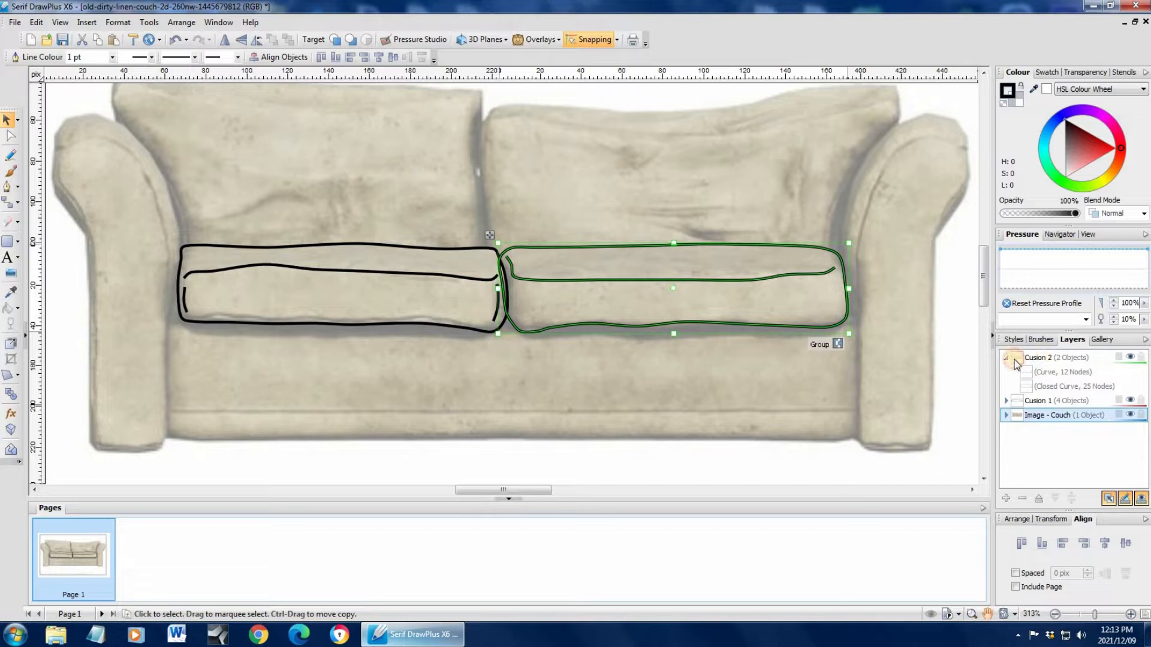
Deselect the curves and draw a short open curve just inside the right cushion's lower left corner, below the seam.
{"action": "left_click", "coordinate": [69, 434]}
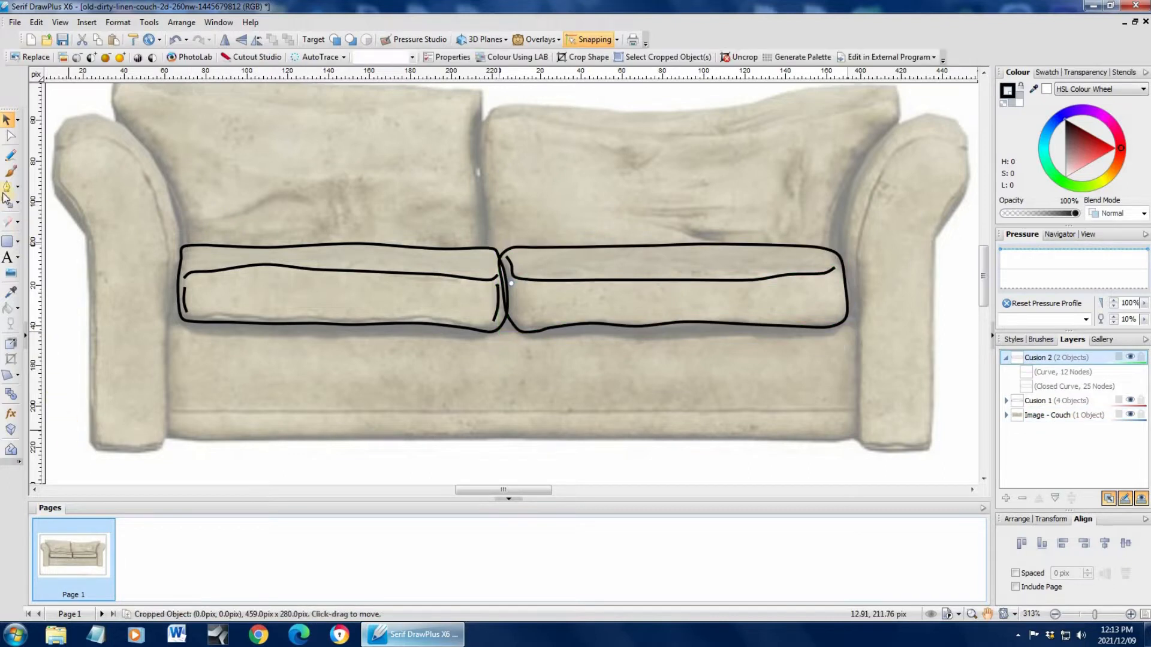
{"action": "key", "text": "p"}
{"action": "left_click", "coordinate": [516, 286]}
{"action": "left_click", "coordinate": [511, 303]}
{"action": "left_click", "coordinate": [522, 316]}
{"action": "left_click", "coordinate": [543, 321]}
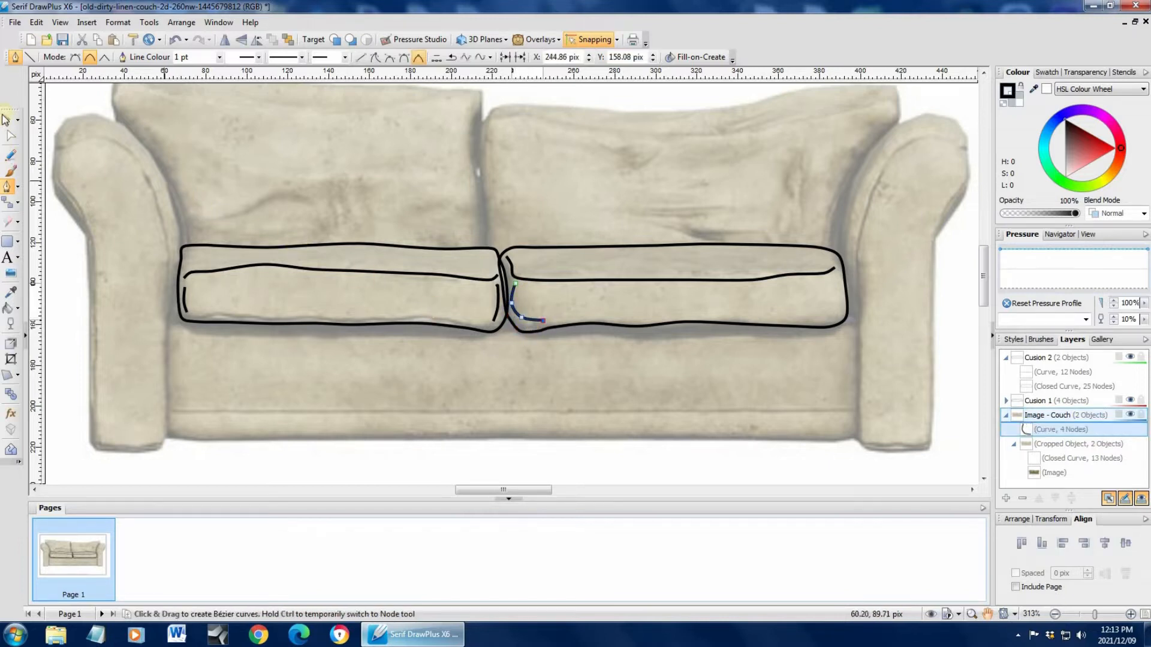
Move the short corner curve from the Image - Couch layer into the Cusion 2 layer and collapse the layers' object lists.
{"action": "left_click", "coordinate": [6, 120]}
{"action": "left_click_drag", "start_coordinate": [1040, 429], "coordinate": [1044, 358]}
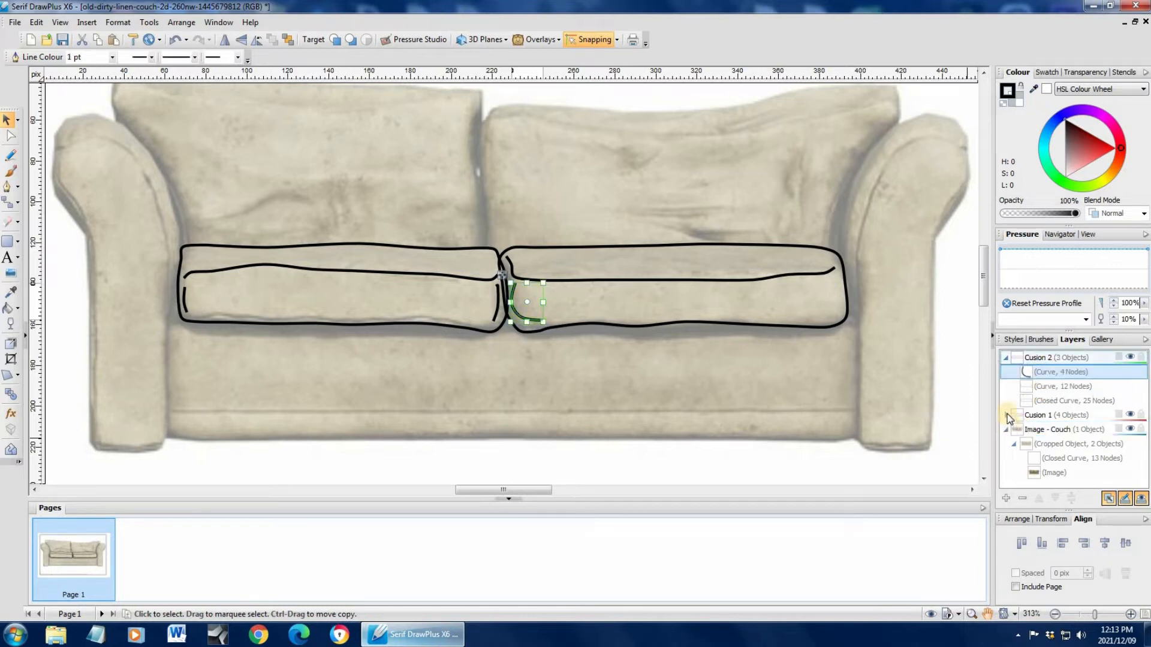
{"action": "left_click", "coordinate": [1006, 429]}
{"action": "left_click", "coordinate": [1006, 358]}
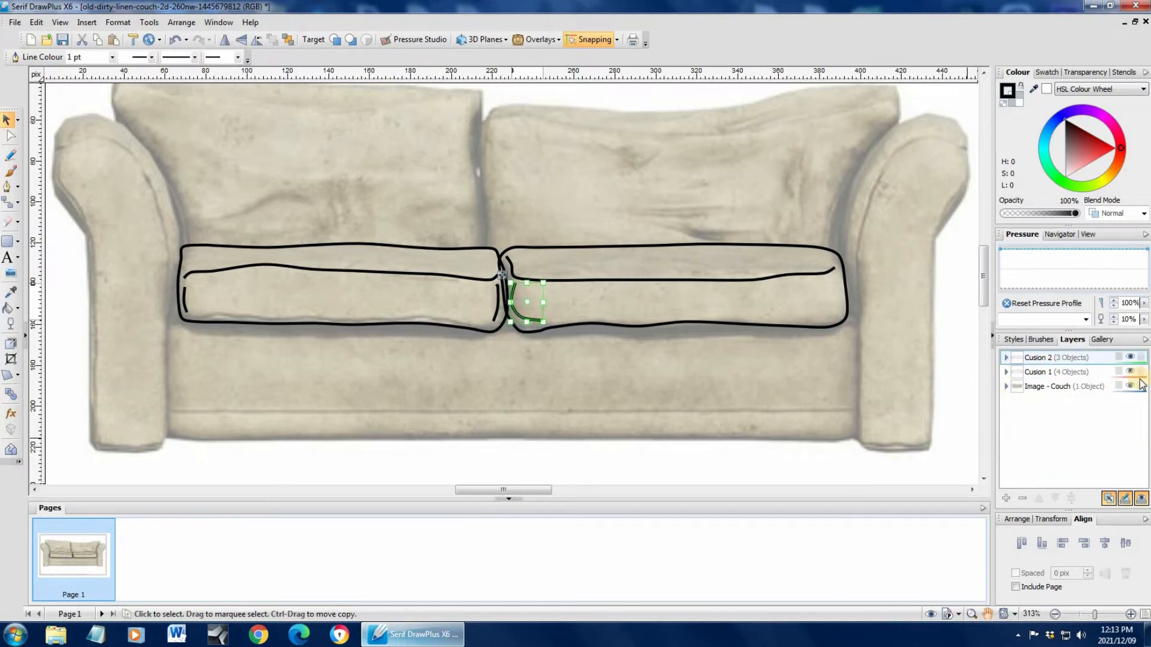
Hide the Image - Couch layer to examine the two traced cushions on the whole page.
{"action": "left_click", "coordinate": [1131, 387]}
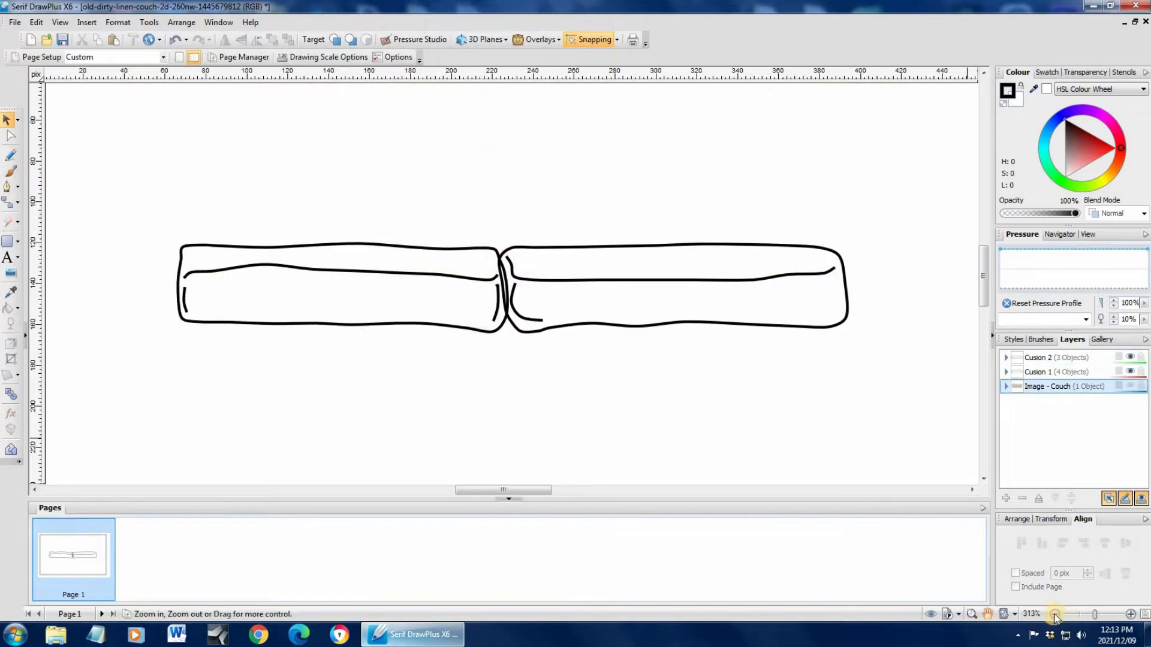
{"action": "left_click", "coordinate": [1054, 615]}
{"action": "left_click", "coordinate": [1054, 615]}
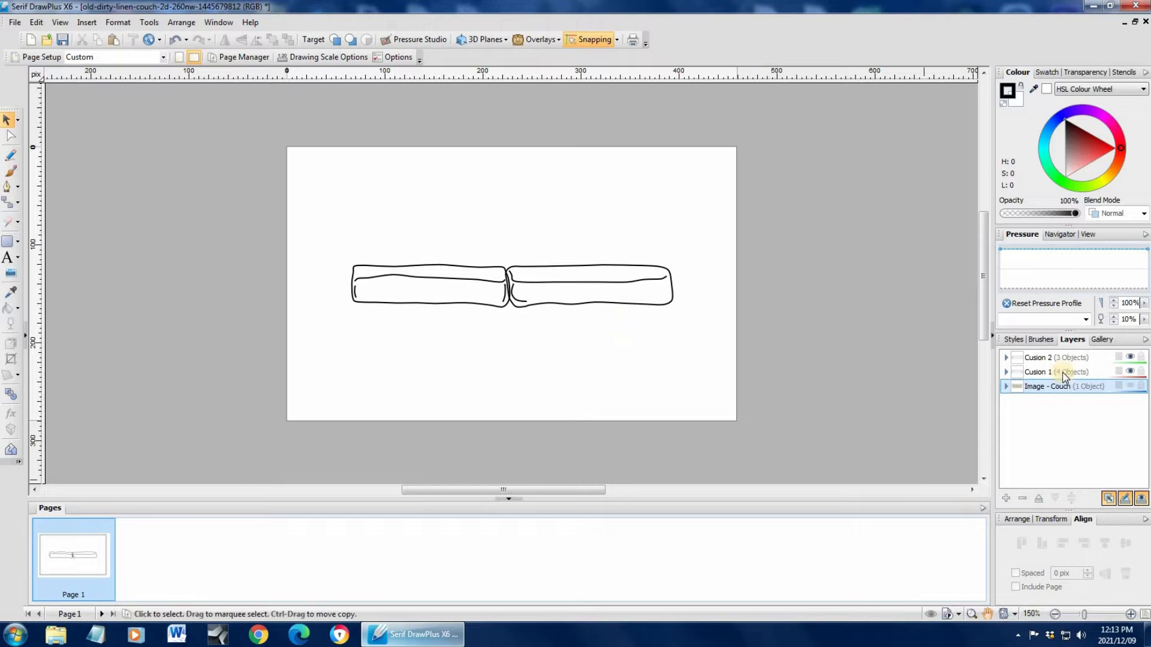
Add a new layer named Arm Rest 1 above the cushion layers and show the Image - Couch layer again.
{"action": "left_click", "coordinate": [1006, 498]}
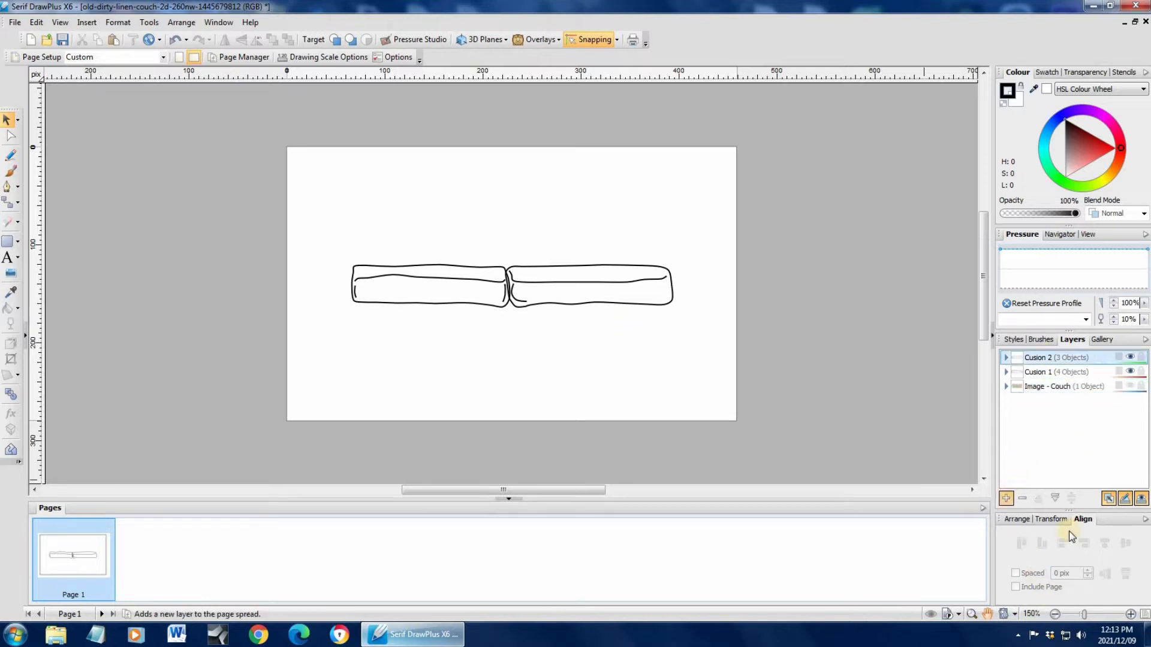
{"action": "left_click", "coordinate": [1130, 400]}
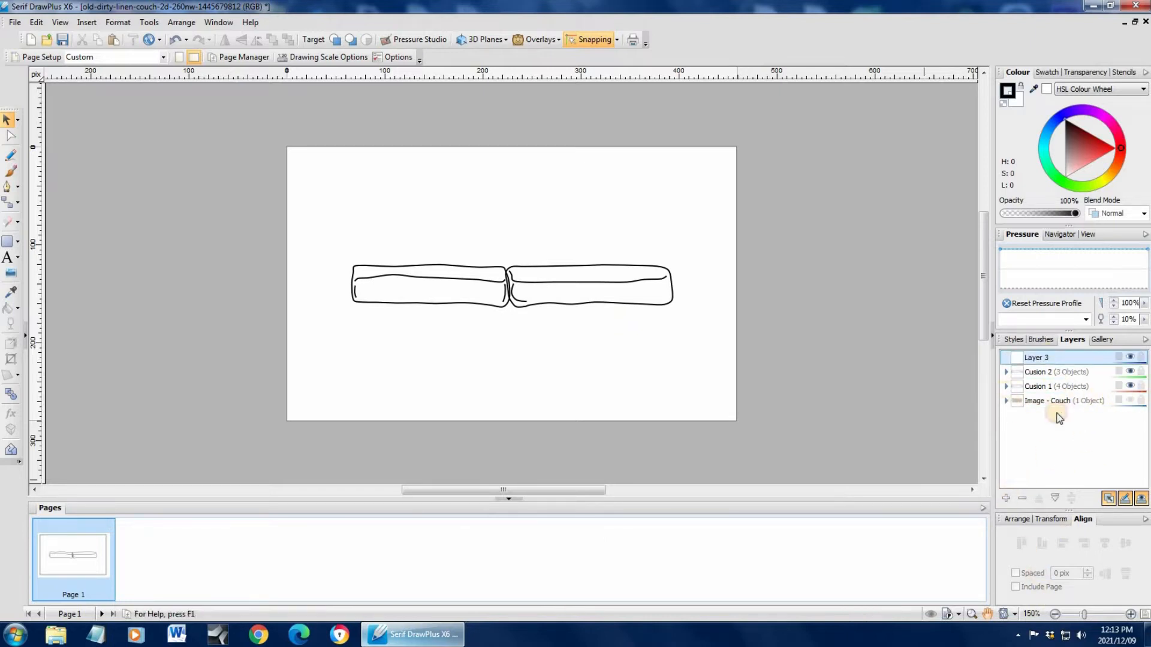
{"action": "left_click", "coordinate": [584, 359]}
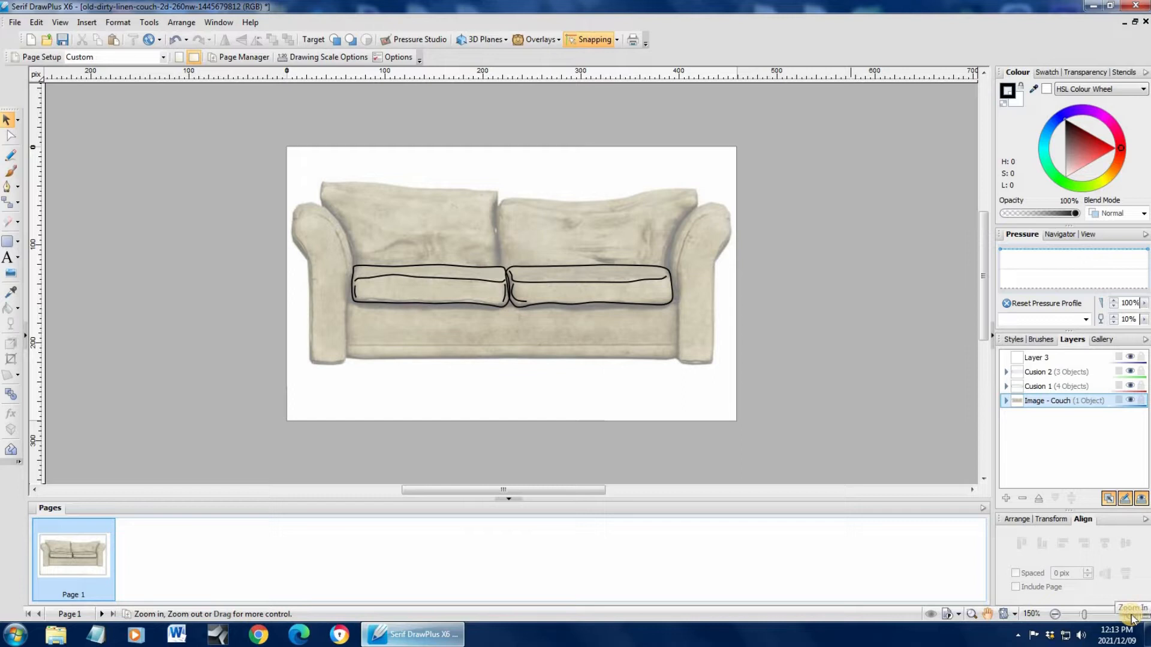
{"action": "double_click", "coordinate": [1038, 356]}
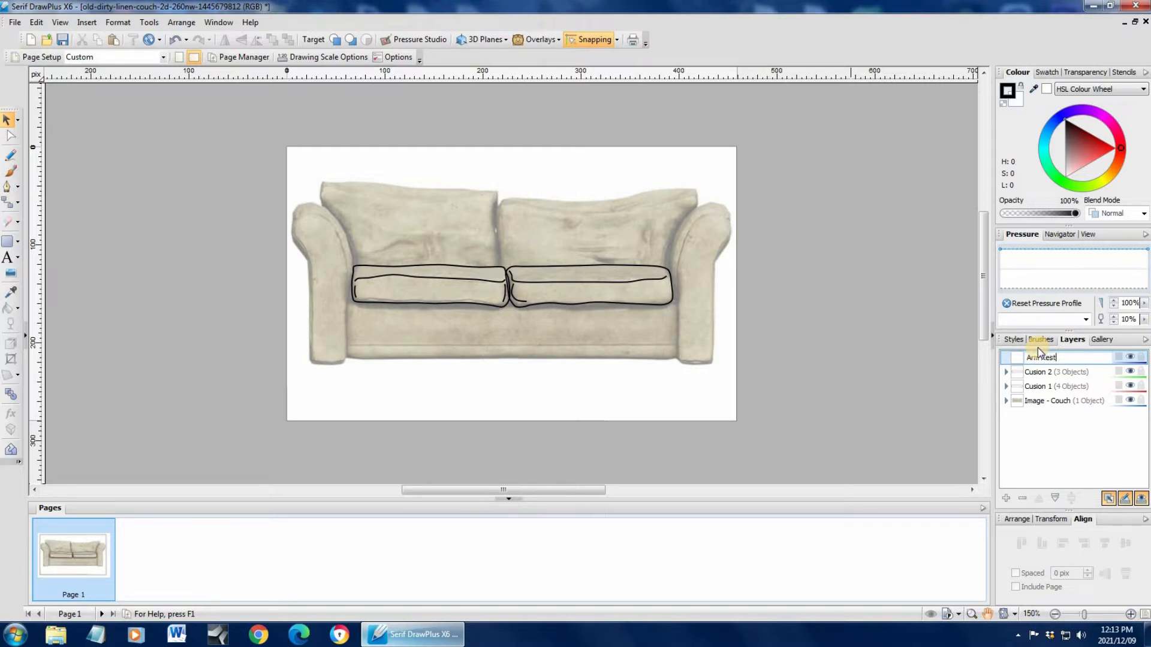
{"action": "type", "text": "Arm Rest 1"}
{"action": "key", "text": "Return"}
Trace the left arm rest's upper edge with the Pen tool, from the left cushion's upper corner over the rounded top to its outer side.
{"action": "left_click", "coordinate": [1131, 614]}
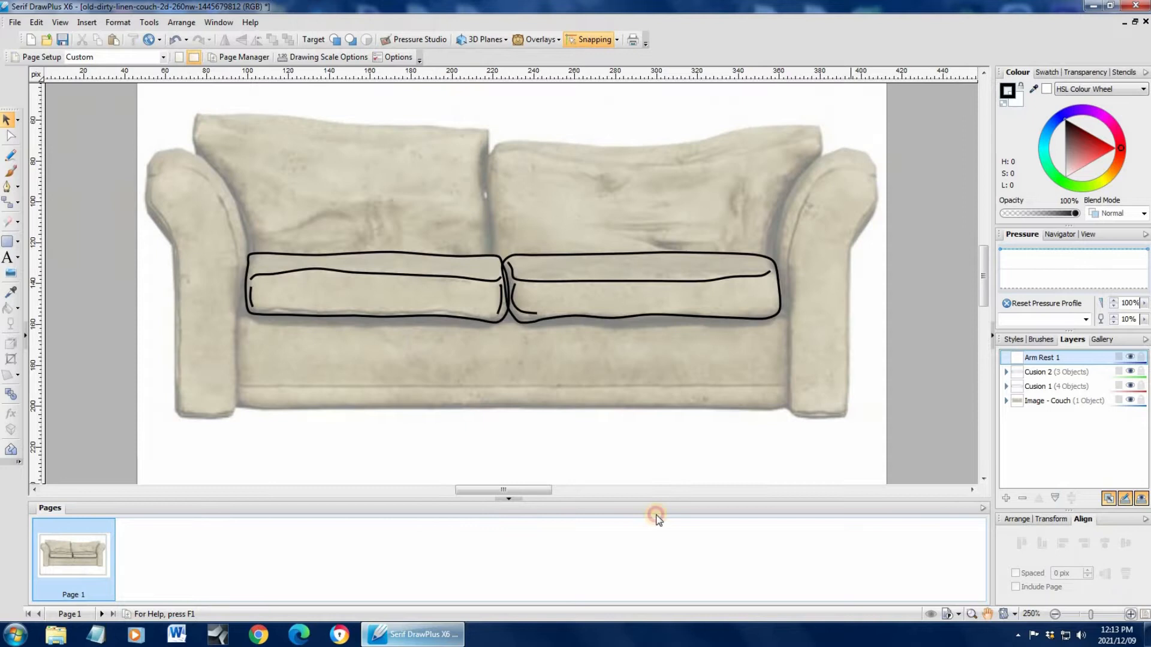
{"action": "left_click_drag", "start_coordinate": [503, 493], "coordinate": [468, 491]}
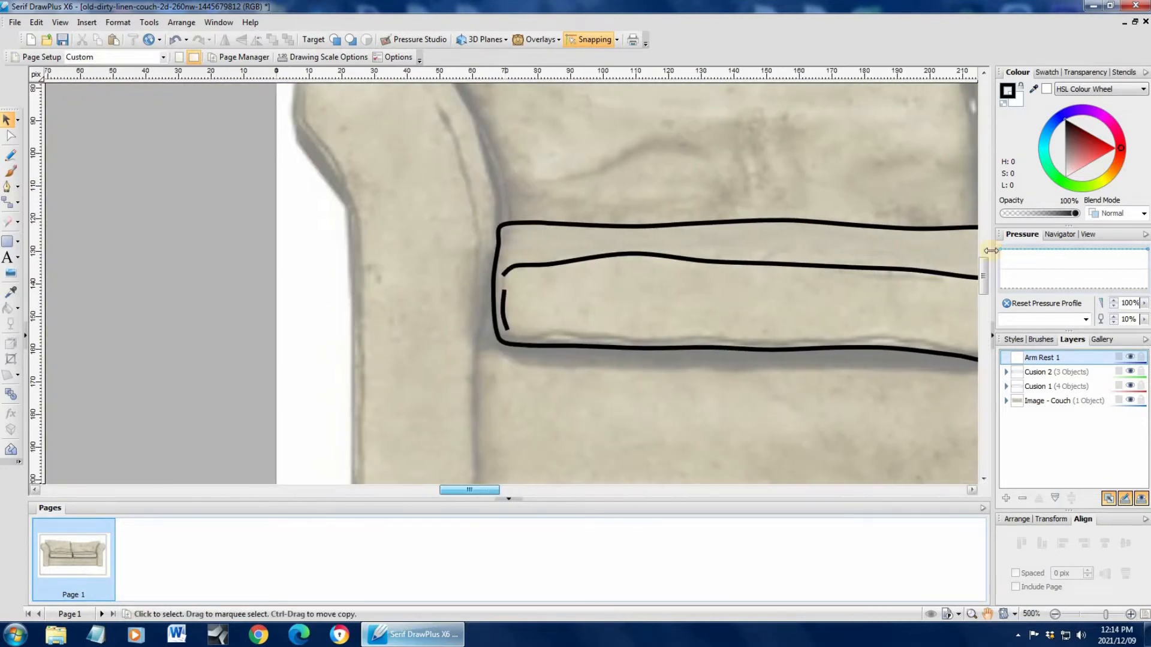
{"action": "left_click_drag", "start_coordinate": [984, 266], "coordinate": [984, 251]}
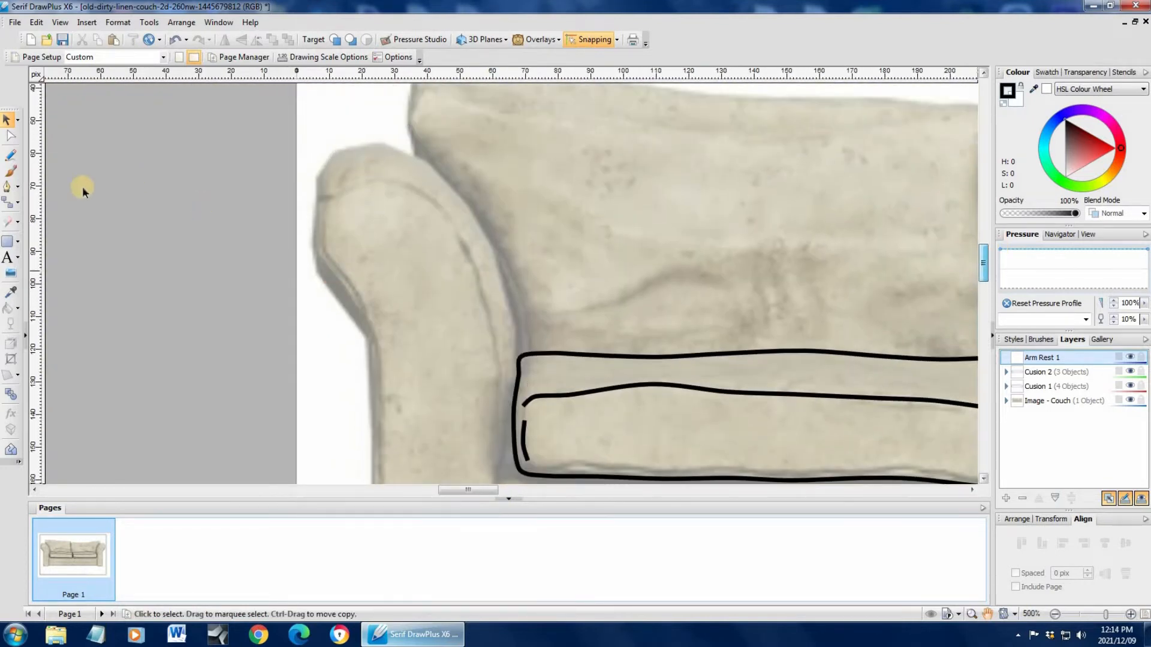
{"action": "key", "text": "p"}
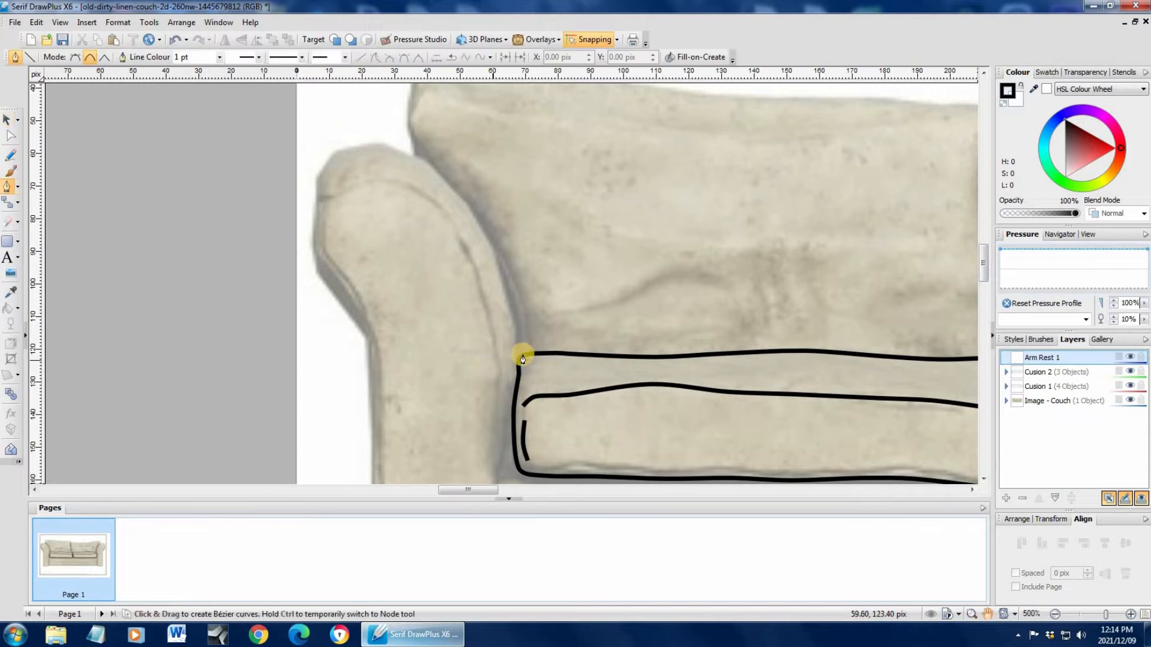
{"action": "left_click", "coordinate": [519, 358]}
{"action": "left_click", "coordinate": [513, 305]}
{"action": "left_click", "coordinate": [495, 249]}
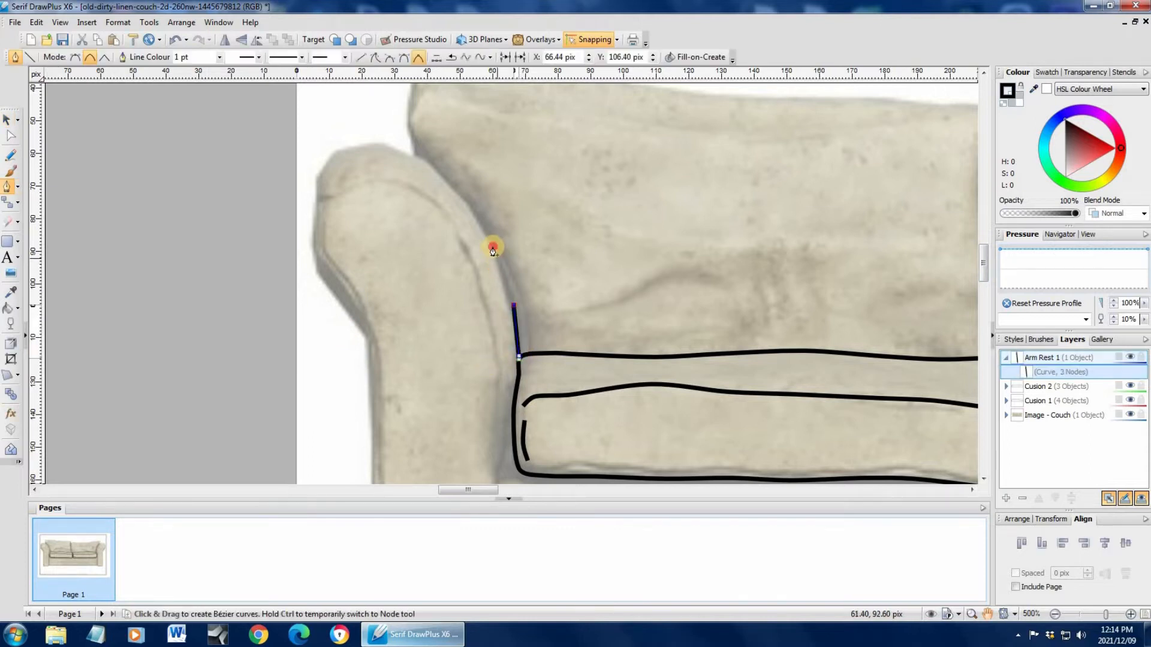
{"action": "left_click", "coordinate": [469, 202]}
{"action": "left_click", "coordinate": [429, 166]}
{"action": "left_click", "coordinate": [397, 149]}
{"action": "left_click", "coordinate": [365, 146]}
{"action": "left_click", "coordinate": [329, 158]}
{"action": "left_click", "coordinate": [319, 200]}
{"action": "left_click", "coordinate": [332, 200]}
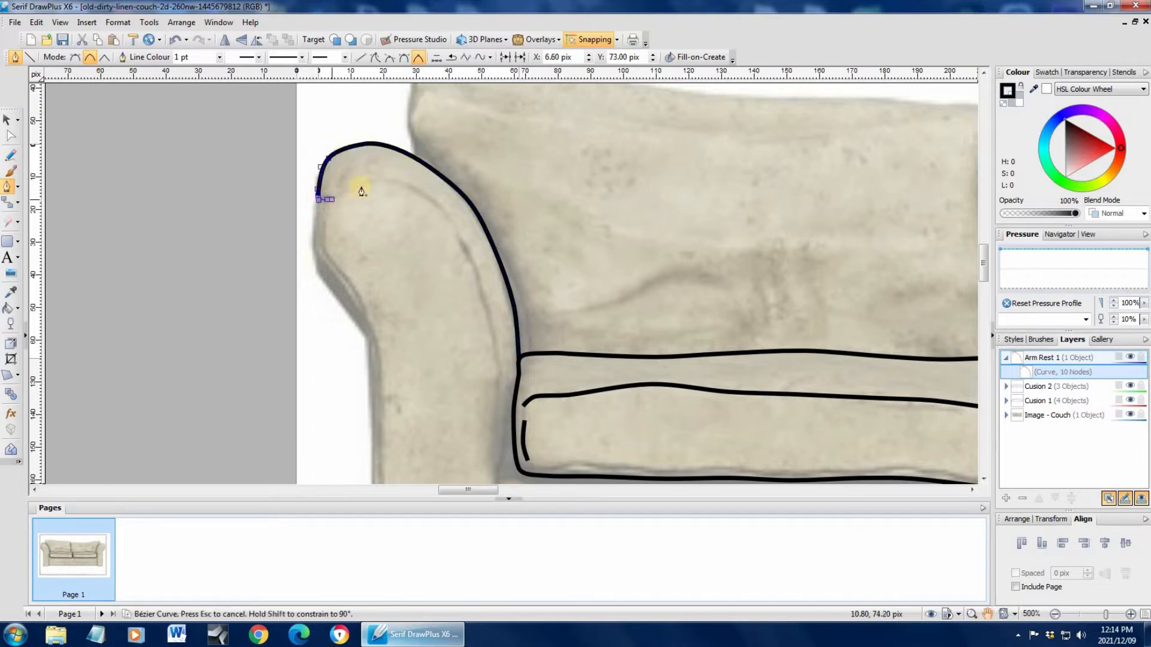
Continue the curve back along the left arm rest's inner seam to a point beside the cushion's lower corner and close the band shape.
{"action": "left_click", "coordinate": [395, 187]}
{"action": "left_click", "coordinate": [434, 199]}
{"action": "left_click", "coordinate": [463, 238]}
{"action": "left_click", "coordinate": [484, 294]}
{"action": "left_click", "coordinate": [502, 373]}
{"action": "scroll", "coordinate": [543, 344], "scroll_direction": "down", "scroll_amount": 2}
{"action": "left_click", "coordinate": [499, 358]}
{"action": "left_click", "coordinate": [499, 406]}
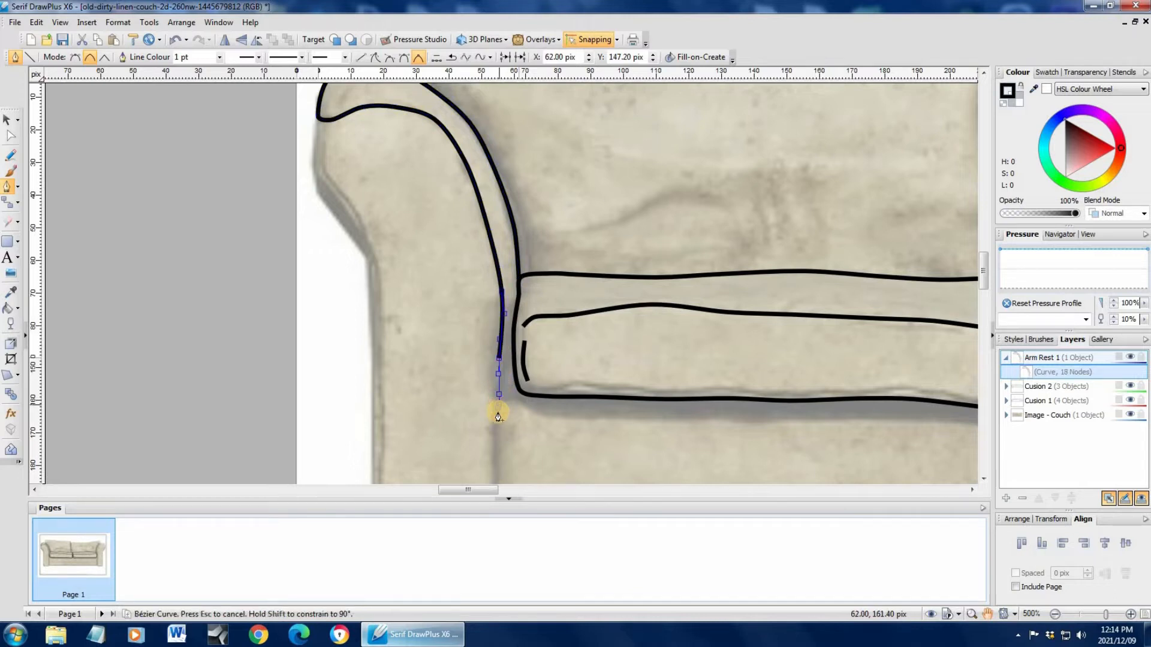
{"action": "left_click", "coordinate": [513, 334]}
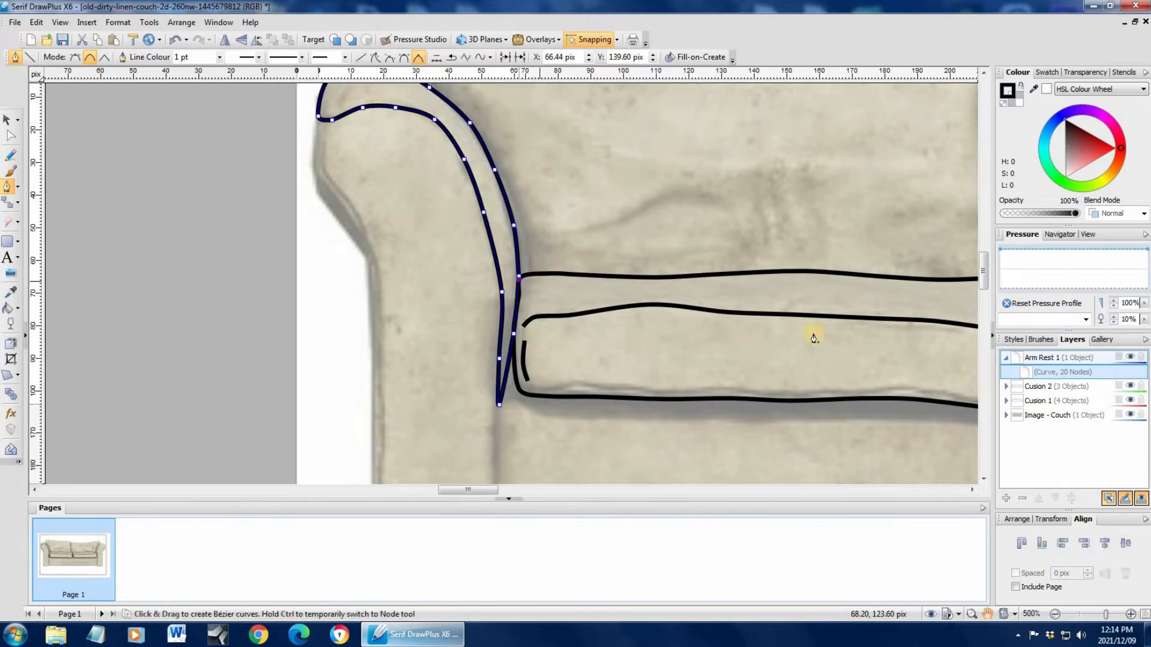
Deselect the band and begin a separate Pen curve from its outer end, following the arm rest's outer bulge down to the straight side.
{"action": "left_click", "coordinate": [9, 119]}
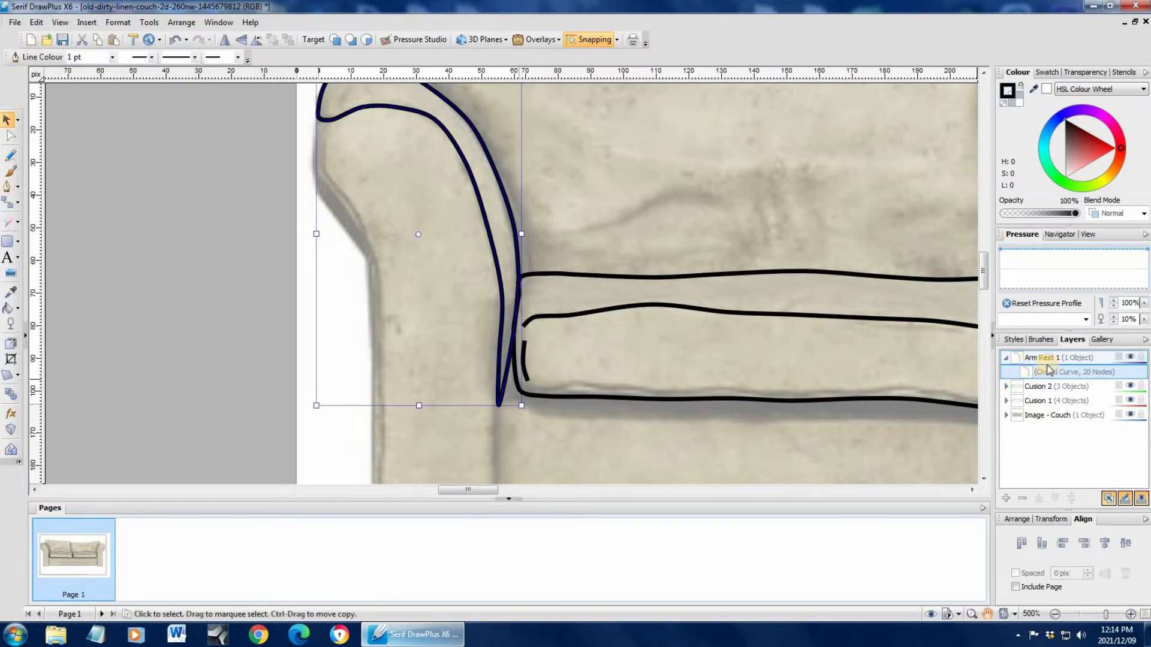
{"action": "left_click", "coordinate": [7, 187]}
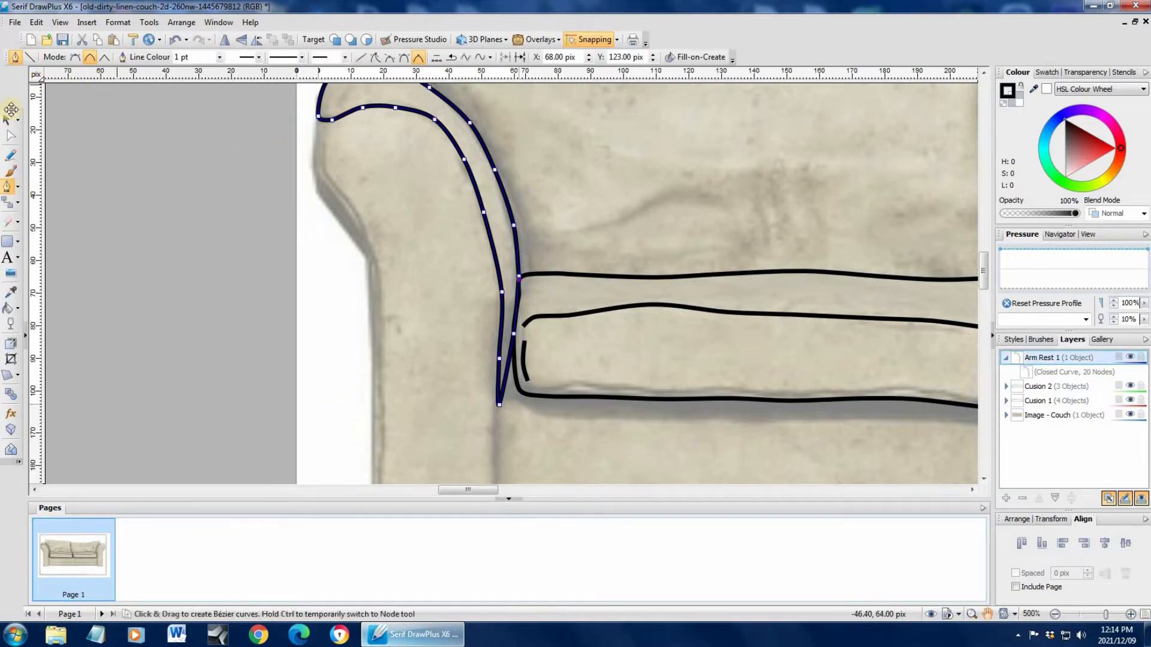
{"action": "left_click", "coordinate": [218, 290]}
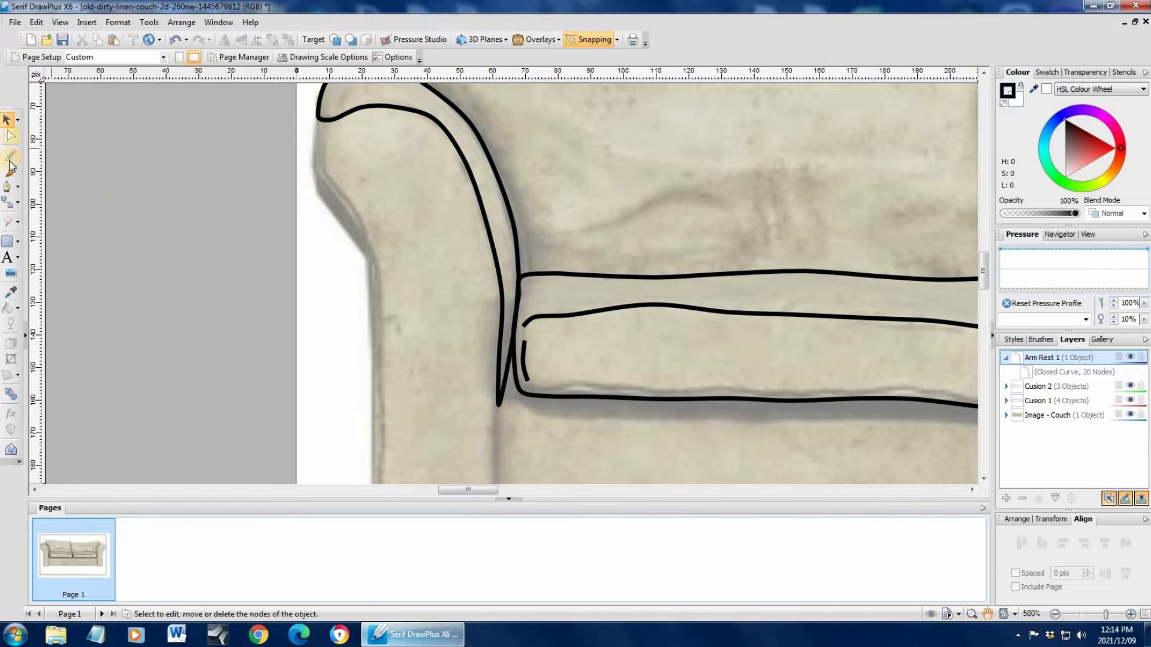
{"action": "left_click", "coordinate": [7, 190]}
{"action": "left_click", "coordinate": [321, 121]}
{"action": "left_click", "coordinate": [313, 156]}
{"action": "left_click", "coordinate": [324, 201]}
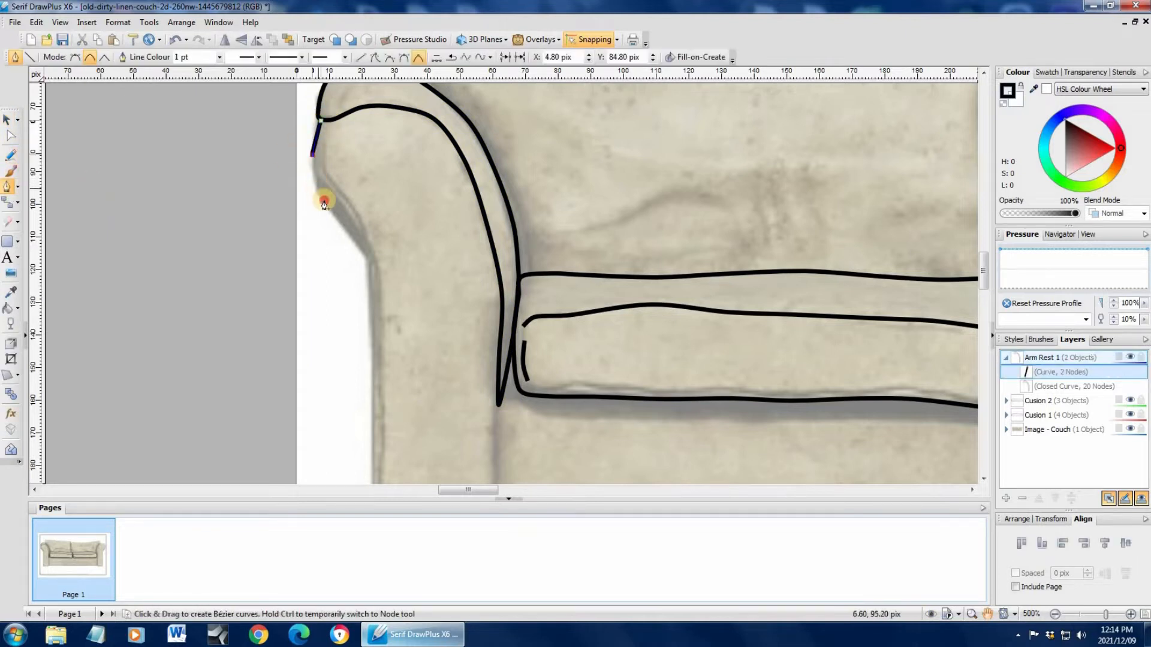
{"action": "left_click", "coordinate": [346, 230]}
{"action": "left_click", "coordinate": [367, 261]}
{"action": "left_click", "coordinate": [374, 313]}
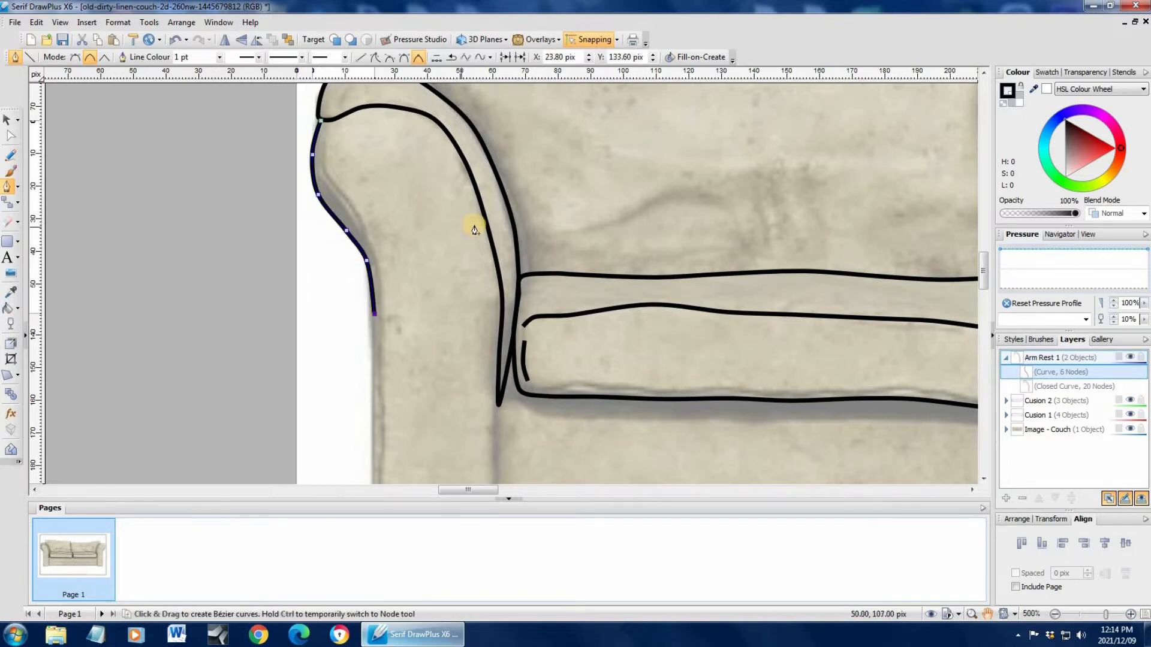
Continue the curve down the arm rest's outer side, around its rounded base and up the inner side to the band's lower tip.
{"action": "scroll", "coordinate": [475, 230], "scroll_direction": "down", "scroll_amount": 5}
{"action": "left_click", "coordinate": [378, 259]}
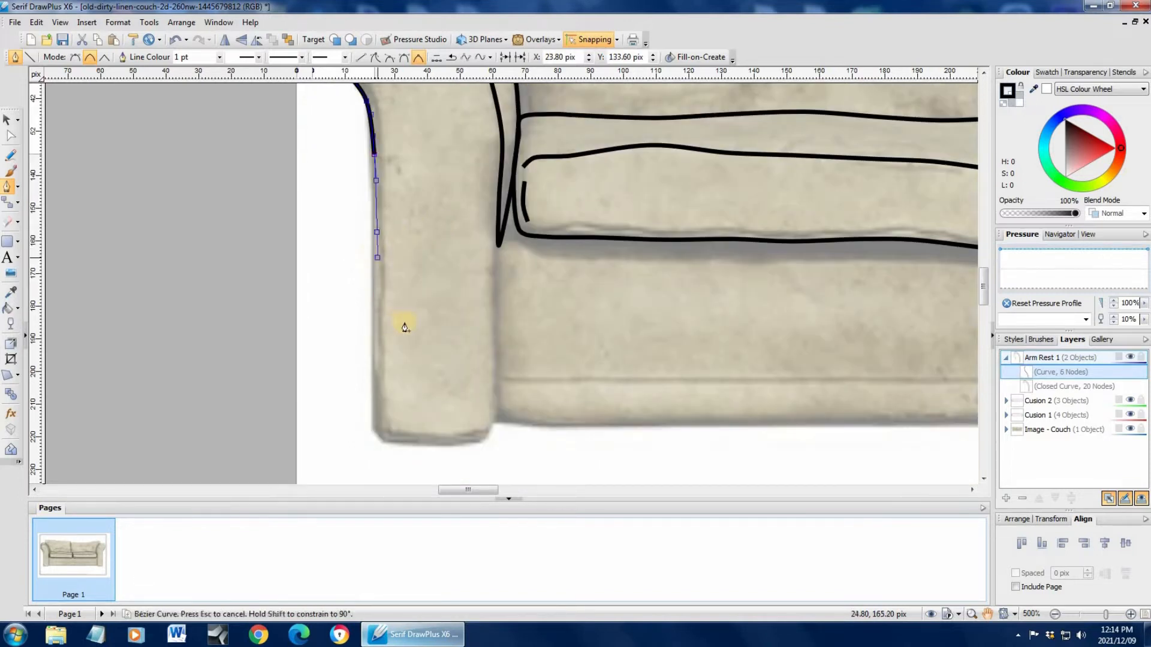
{"action": "left_click", "coordinate": [377, 370]}
{"action": "left_click", "coordinate": [376, 427]}
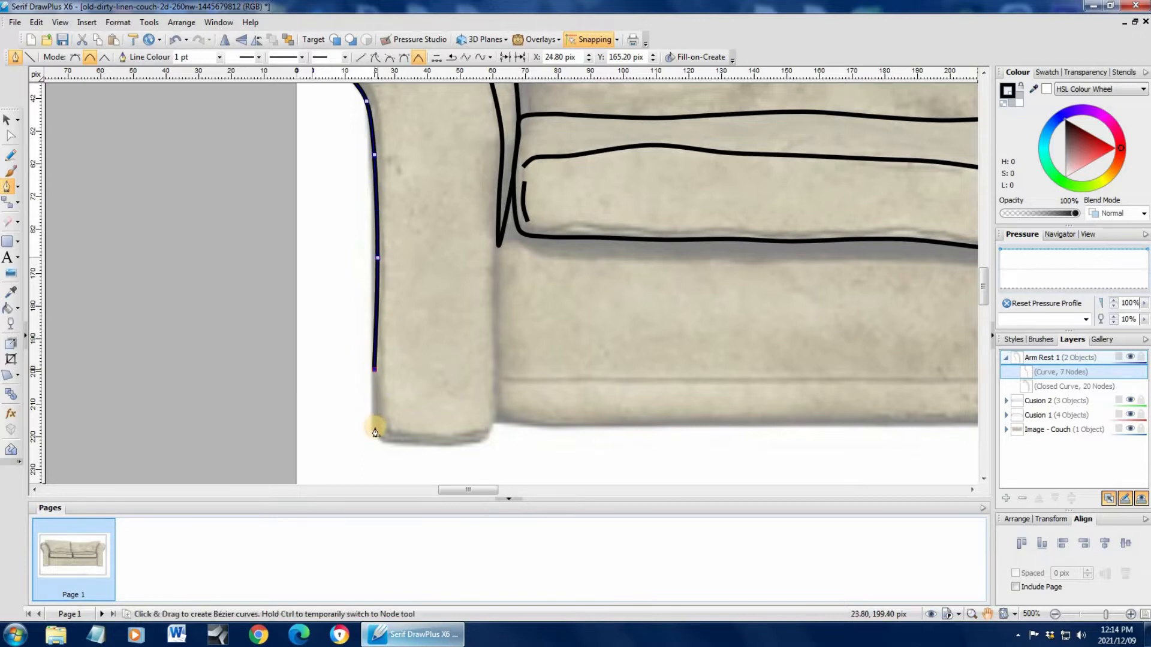
{"action": "left_click", "coordinate": [385, 442]}
{"action": "left_click", "coordinate": [485, 442]}
{"action": "left_click", "coordinate": [495, 422]}
{"action": "left_click", "coordinate": [497, 331]}
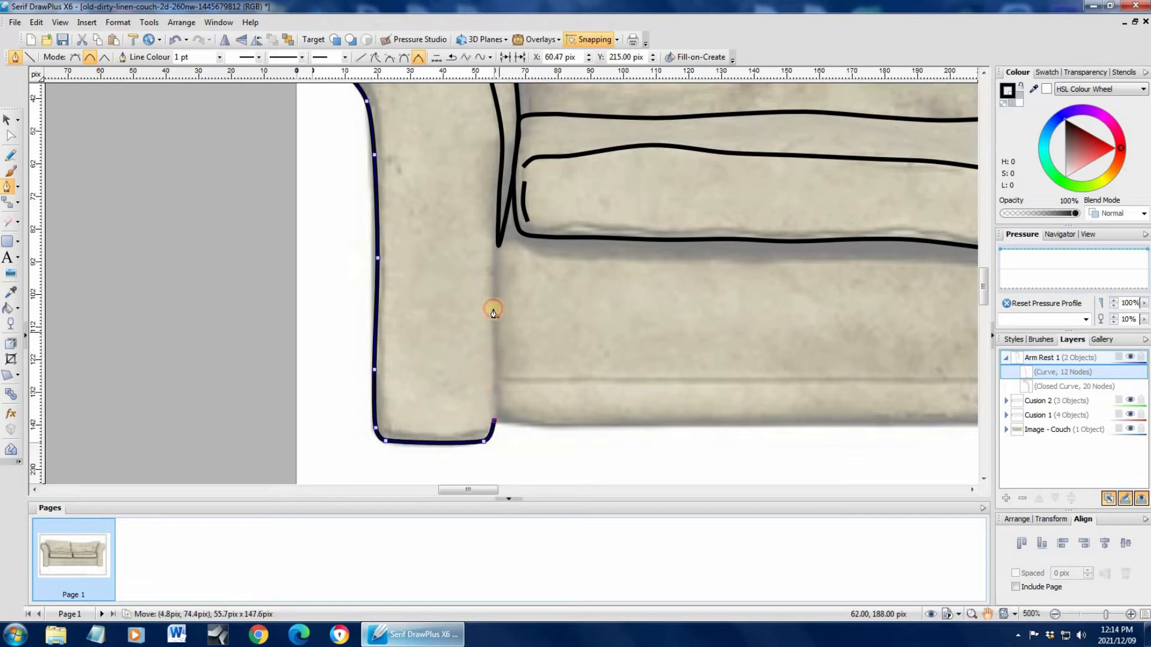
{"action": "left_click", "coordinate": [497, 244]}
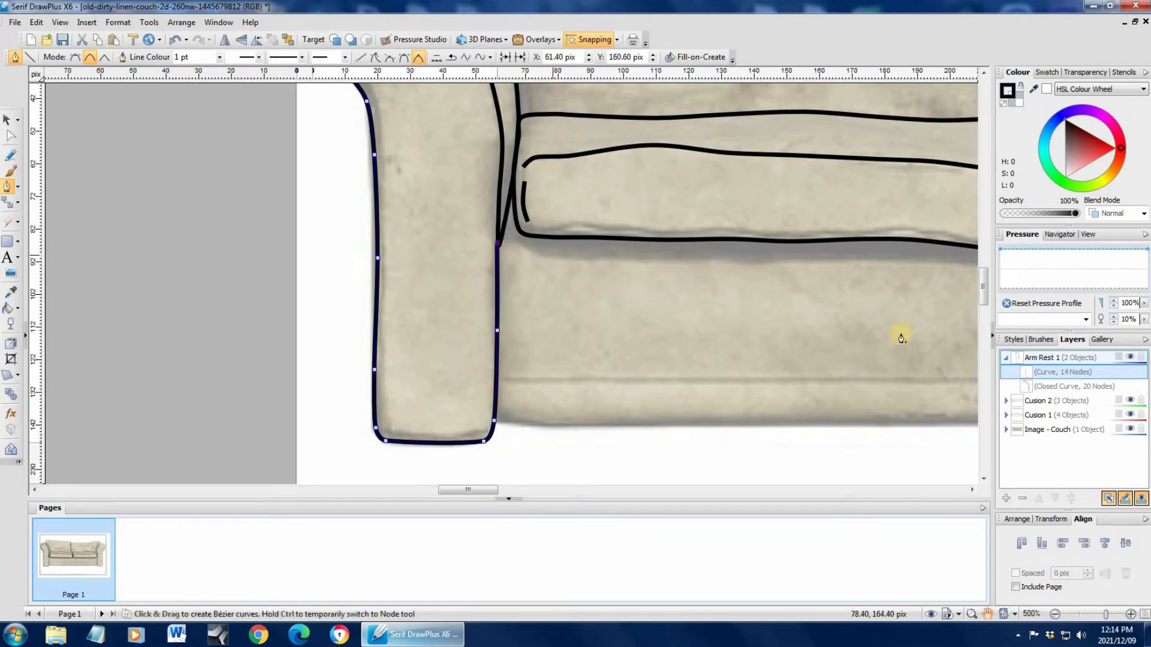
Hide the closed band curve to examine the open front panel curve alone, and show the band again.
{"action": "scroll", "coordinate": [987, 276], "scroll_direction": "up", "scroll_amount": 5}
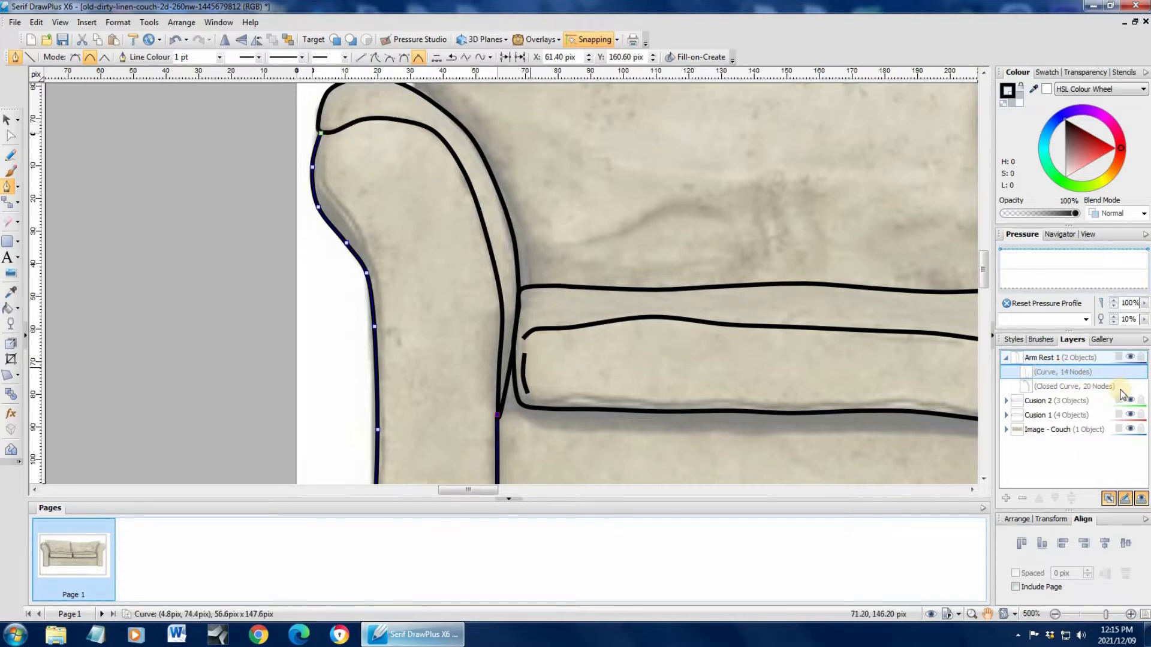
{"action": "right_click", "coordinate": [1079, 388]}
{"action": "left_click", "coordinate": [1100, 449]}
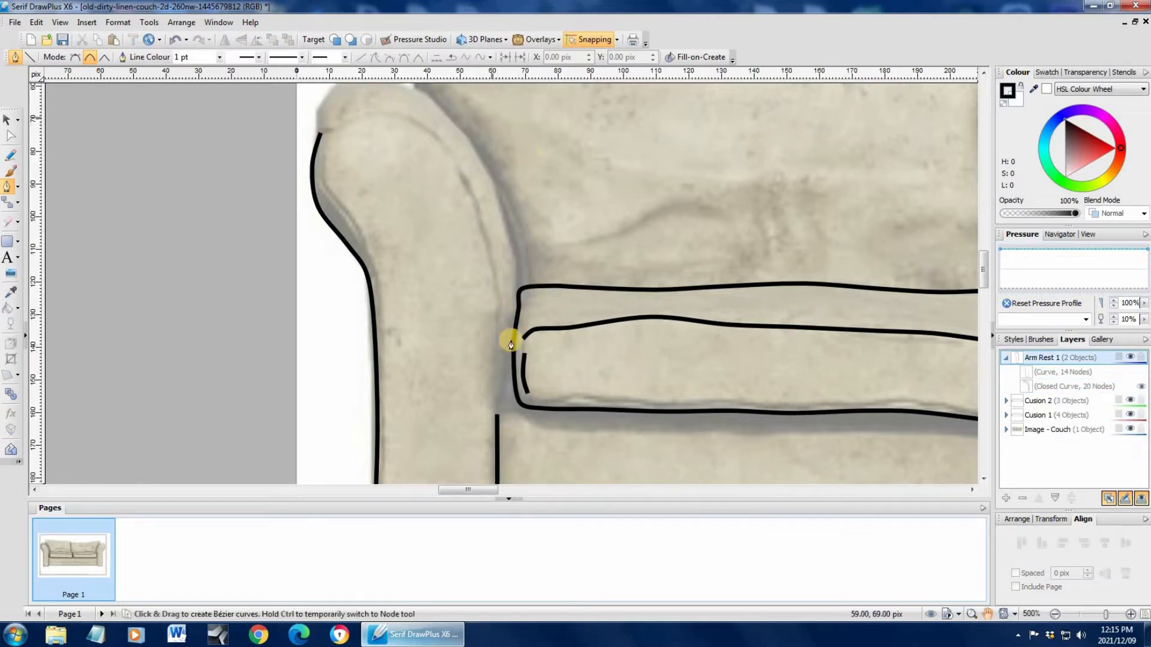
{"action": "left_click", "coordinate": [1142, 388]}
Select the open front panel curve, continue it from its inner end up through the middle of the band, and close it at its starting point.
{"action": "left_click", "coordinate": [1065, 383]}
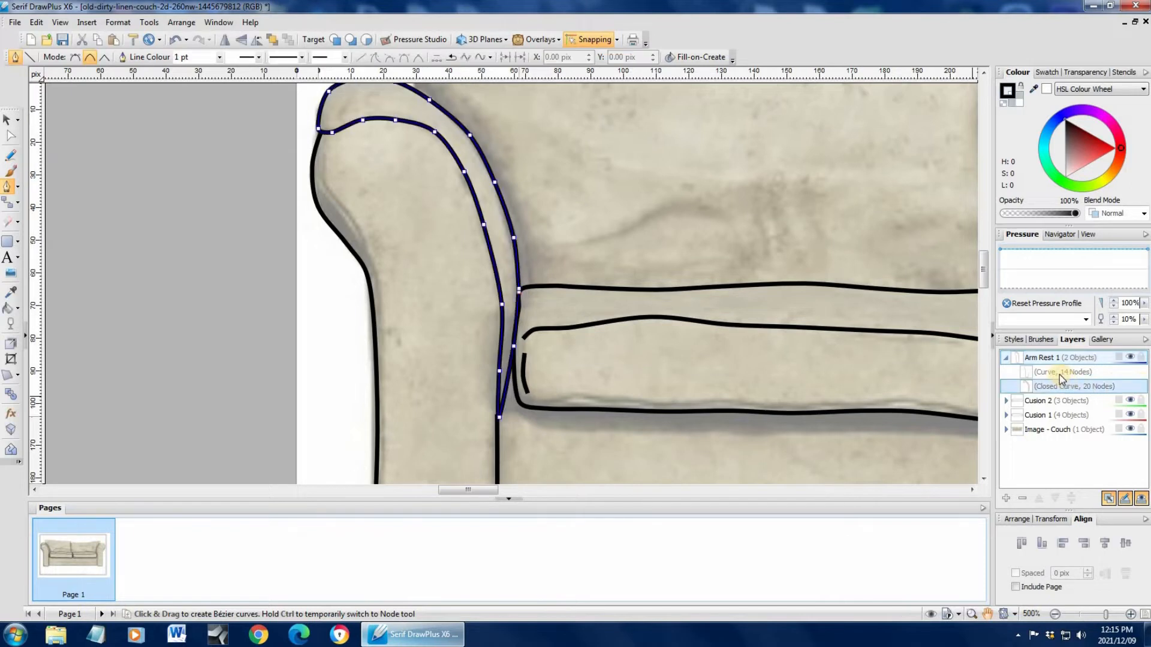
{"action": "left_click", "coordinate": [1060, 376]}
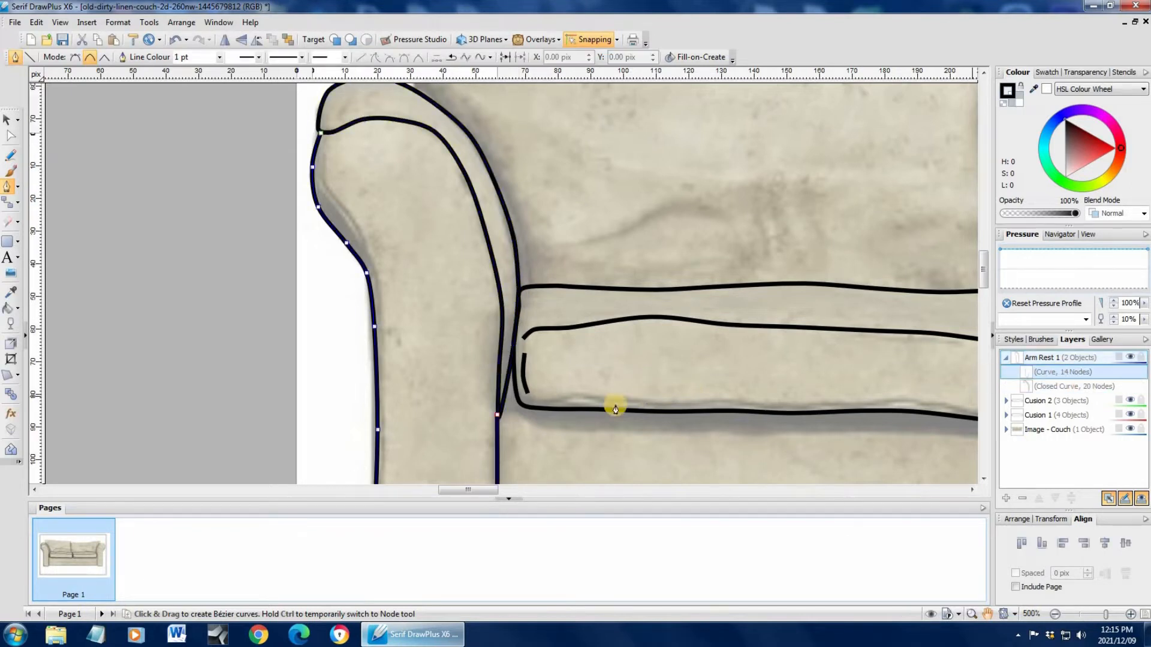
{"action": "left_click", "coordinate": [498, 416]}
{"action": "left_click", "coordinate": [504, 348]}
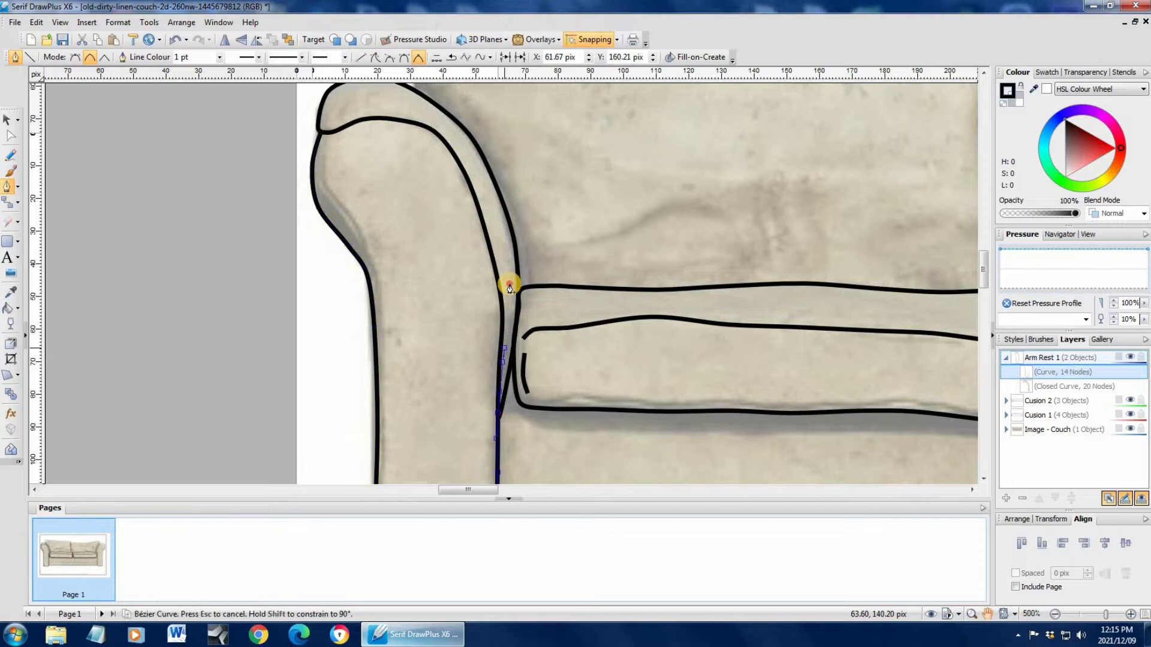
{"action": "left_click", "coordinate": [509, 283]}
{"action": "left_click", "coordinate": [494, 223]}
{"action": "left_click", "coordinate": [478, 174]}
{"action": "left_click", "coordinate": [461, 143]}
{"action": "left_click", "coordinate": [414, 111]}
{"action": "left_click", "coordinate": [359, 104]}
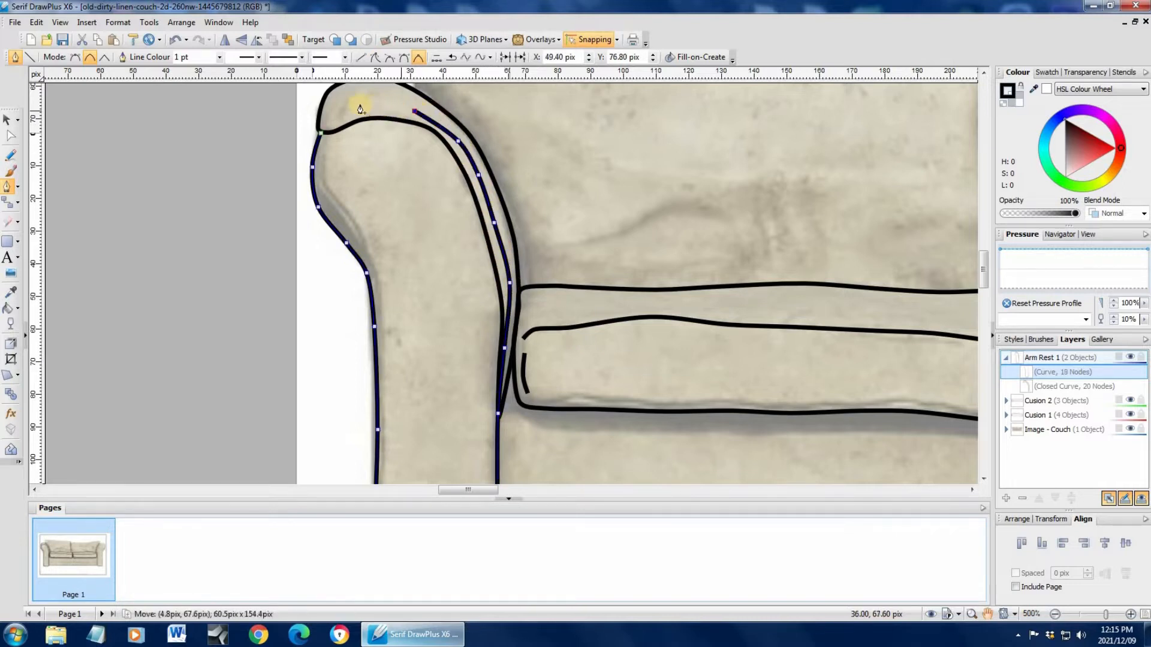
{"action": "left_click", "coordinate": [325, 128]}
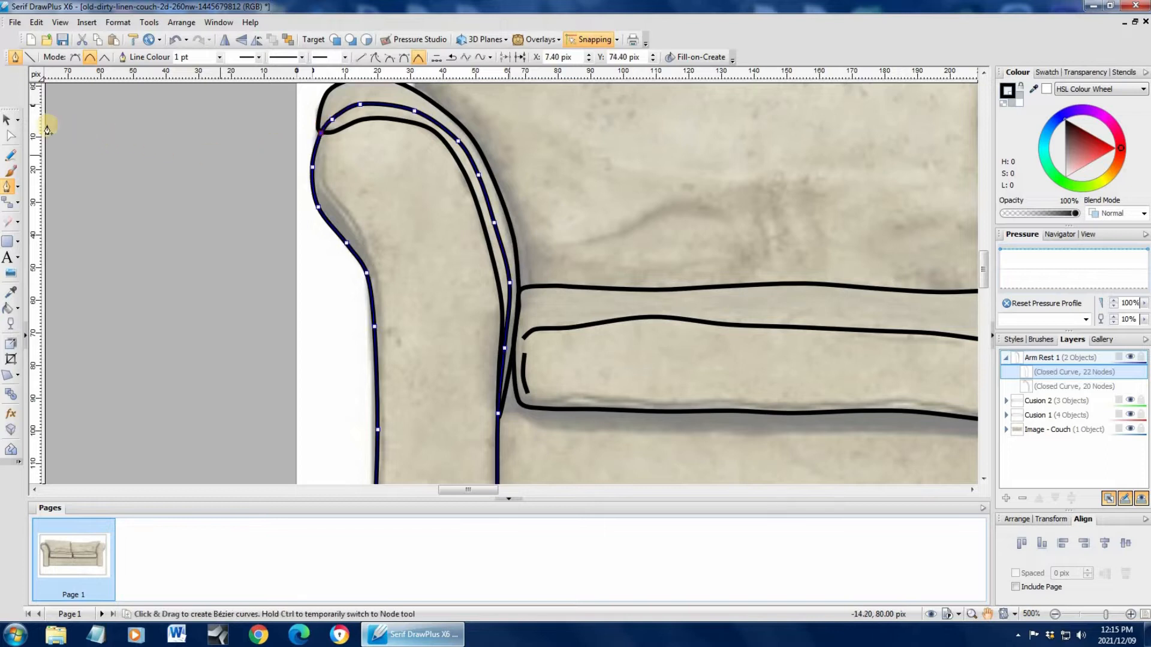
{"action": "left_click", "coordinate": [4, 123]}
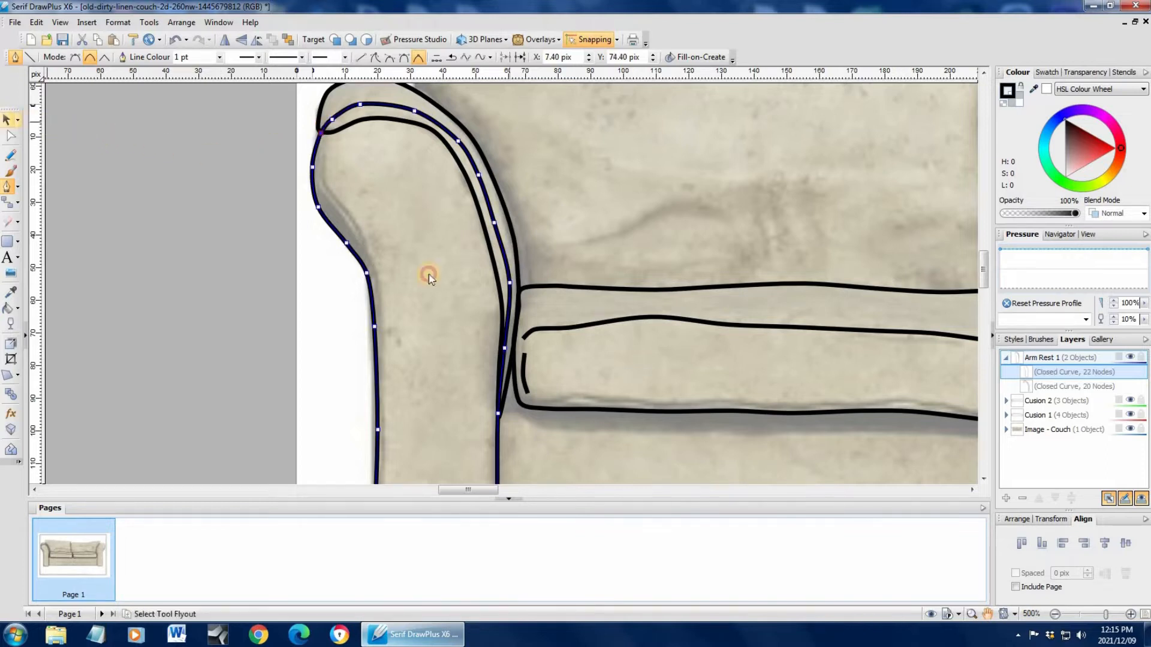
Hide the Image - Couch layer to examine the traced arm rest and cushions on the whole page, and show the photo again.
{"action": "left_click", "coordinate": [1056, 614]}
{"action": "left_click", "coordinate": [1056, 614]}
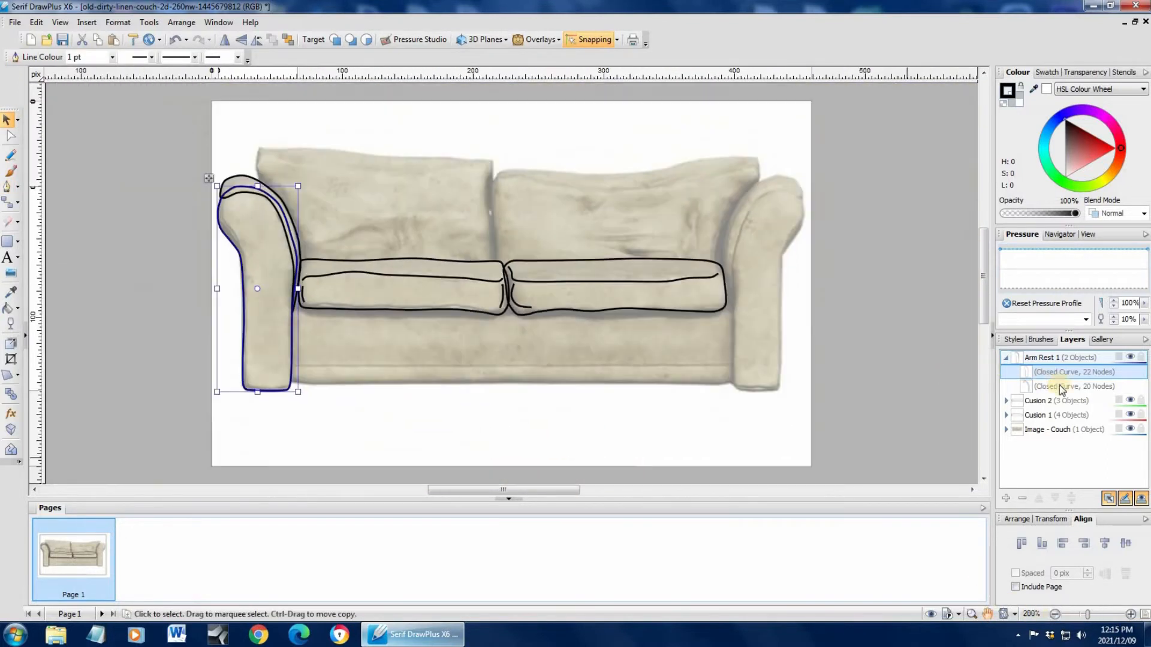
{"action": "left_click", "coordinate": [1129, 429]}
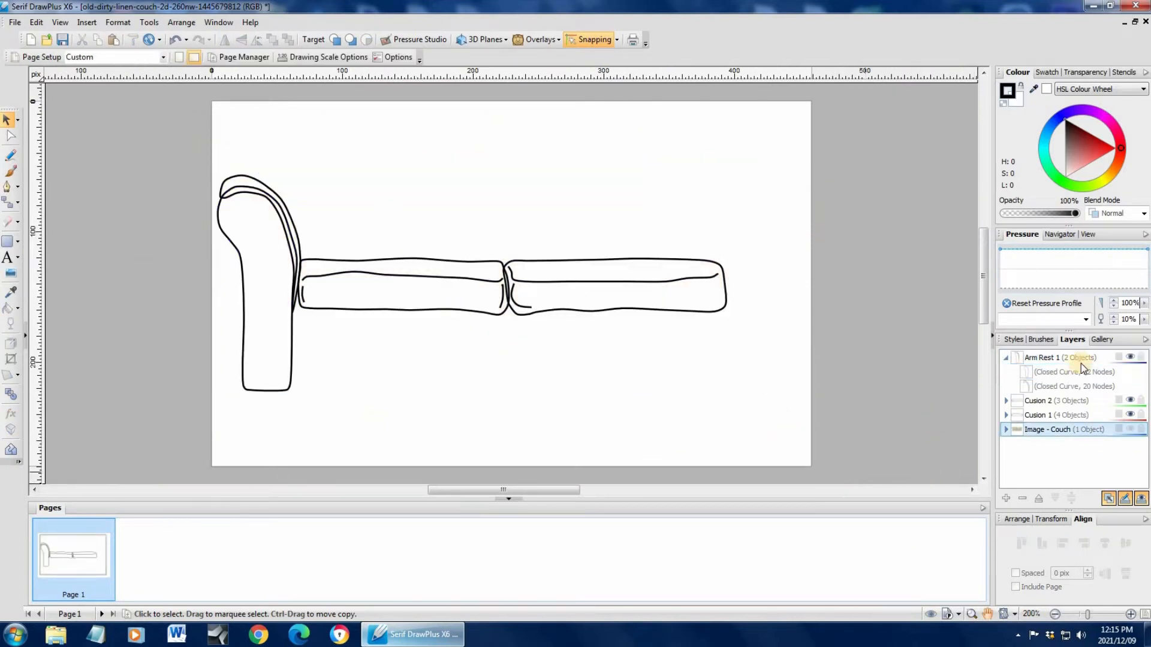
{"action": "left_click", "coordinate": [1041, 361]}
{"action": "left_click", "coordinate": [1130, 430]}
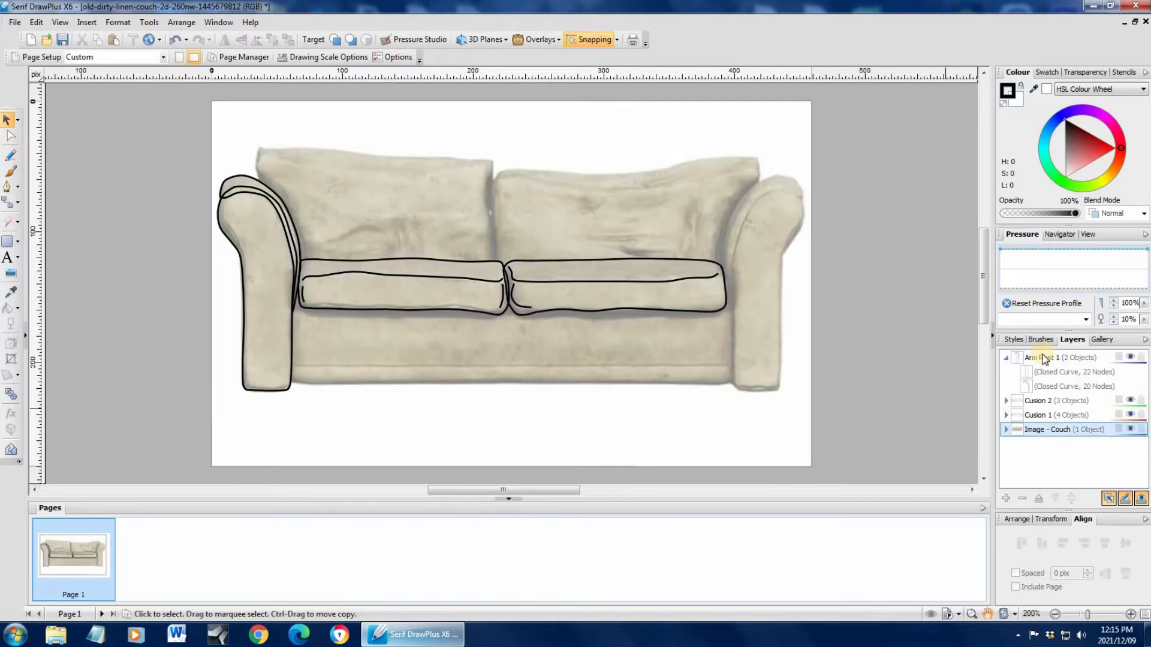
Add another new layer above Arm Rest 1 and name it Arm rest 2.
{"action": "left_click", "coordinate": [1042, 447]}
{"action": "left_click", "coordinate": [1006, 498]}
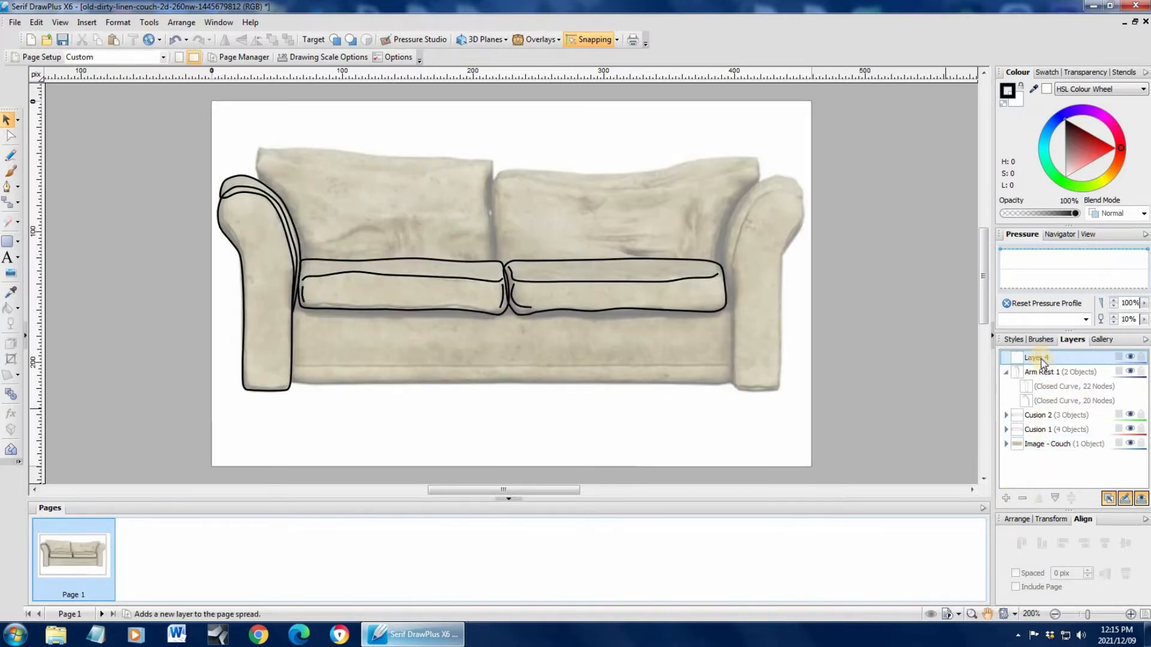
{"action": "double_click", "coordinate": [1046, 359]}
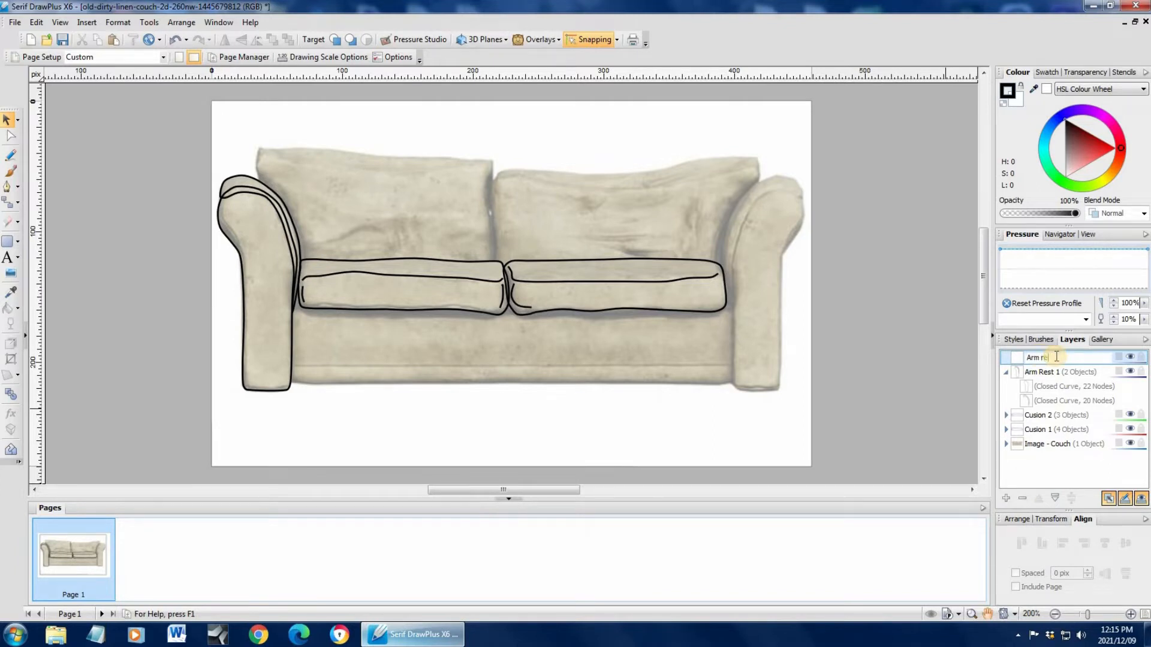
{"action": "type", "text": "Arm rest 2"}
{"action": "key", "text": "Return"}
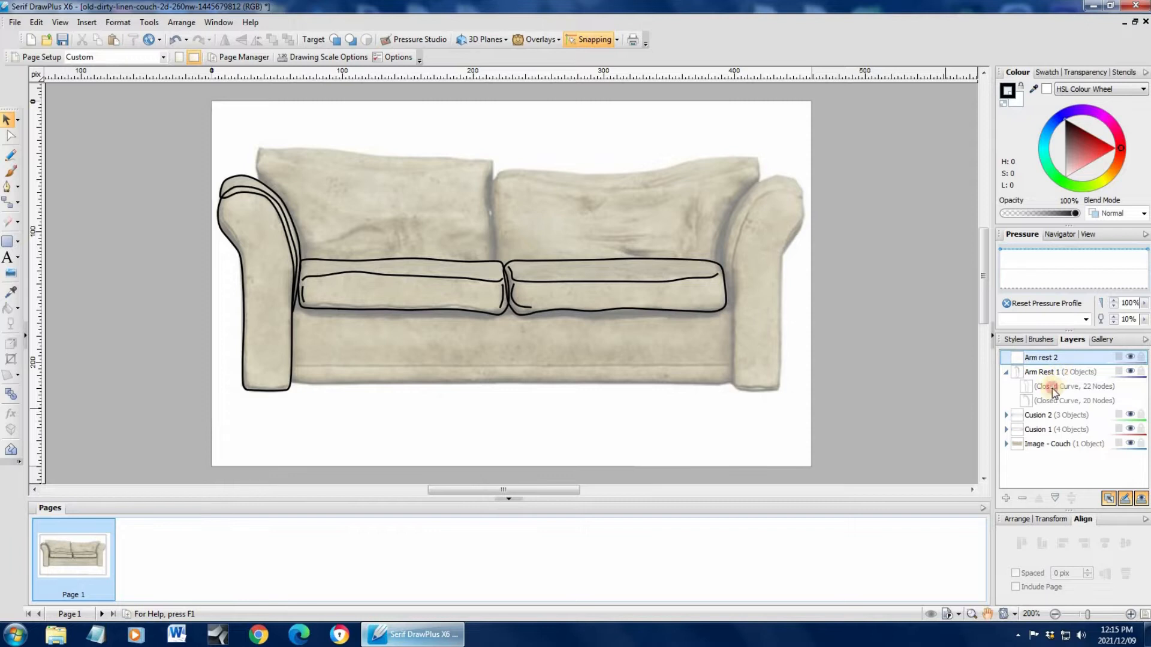
Copy both Arm Rest 1 curves onto the Arm rest 2 layer and place them, flipped horizontally, over the couch's right arm.
{"action": "left_click", "coordinate": [1052, 388]}
{"action": "left_click", "coordinate": [1047, 401], "text": "shift"}
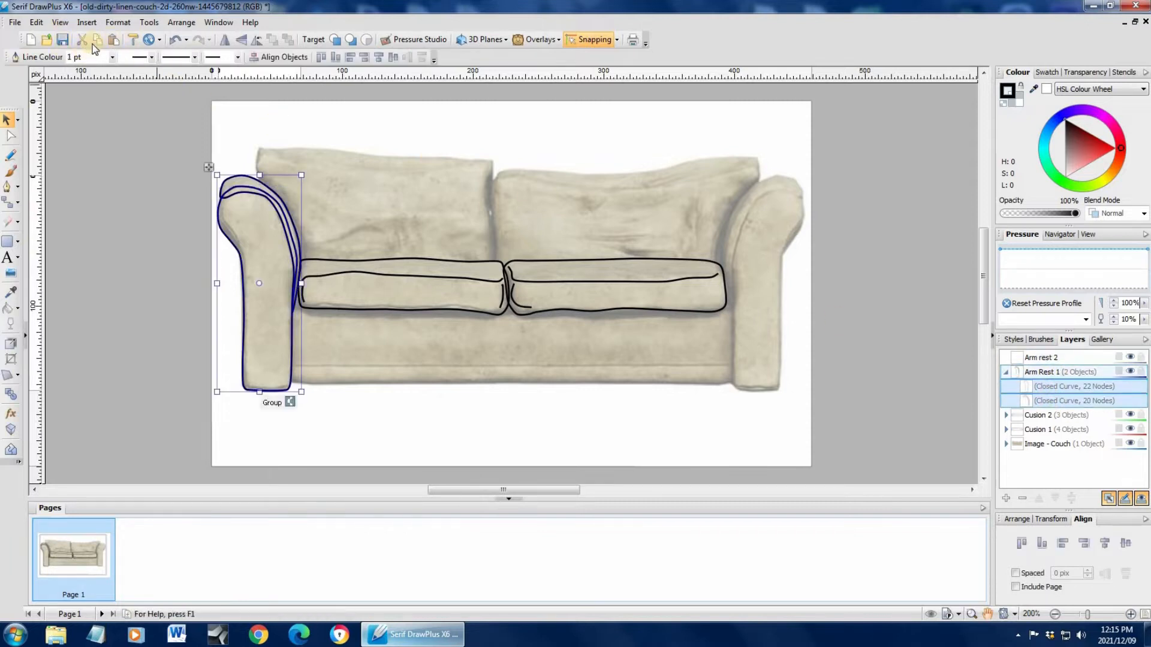
{"action": "left_click", "coordinate": [1036, 359]}
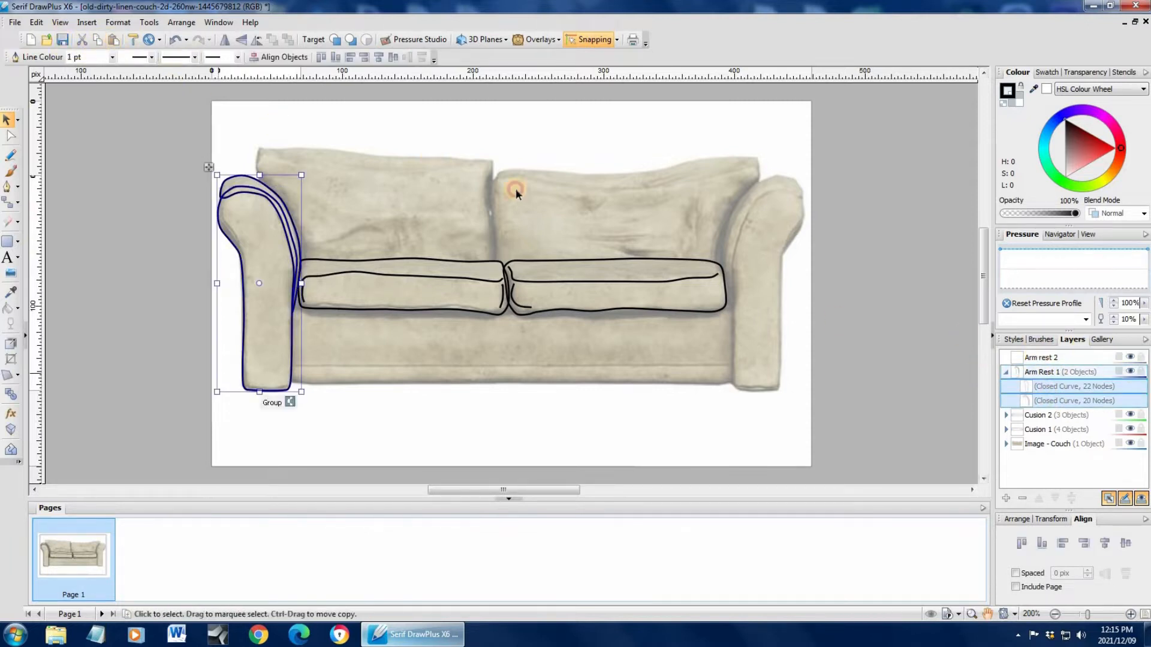
{"action": "left_click", "coordinate": [114, 39]}
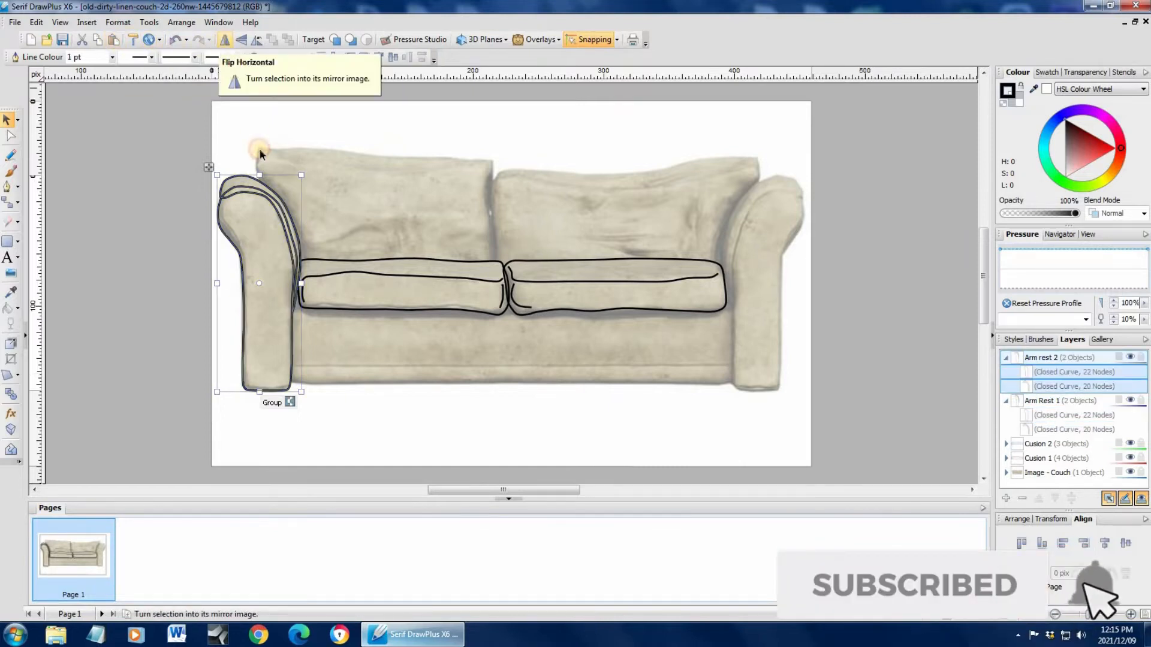
{"action": "left_click_drag", "start_coordinate": [270, 249], "coordinate": [772, 247]}
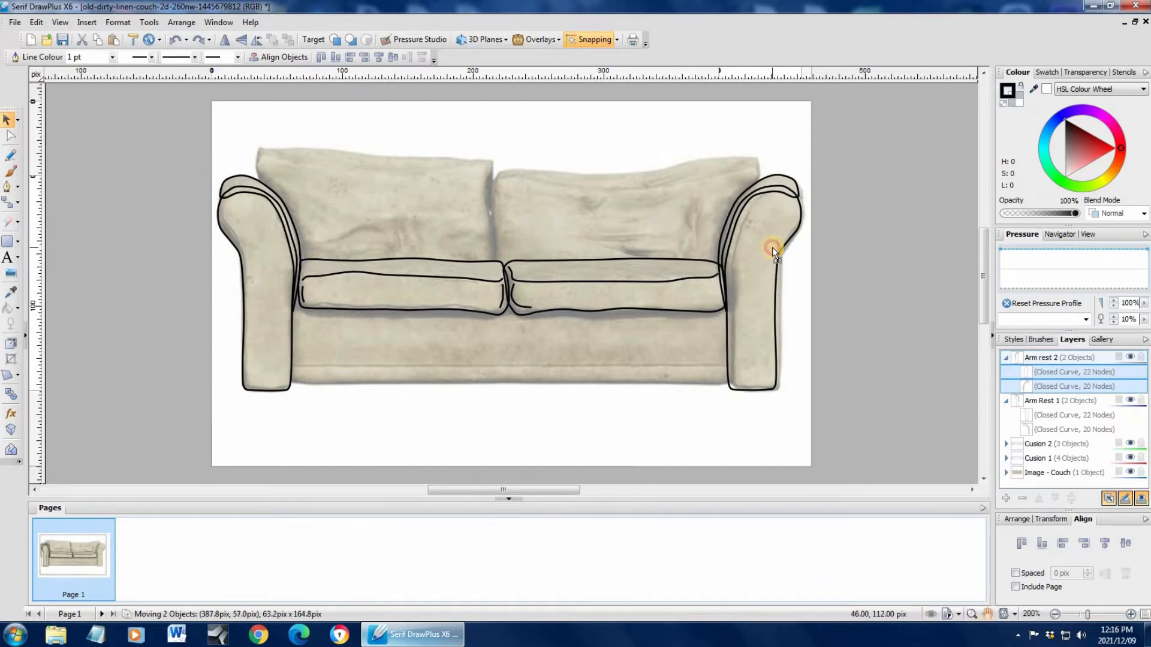
{"action": "left_click", "coordinate": [890, 183]}
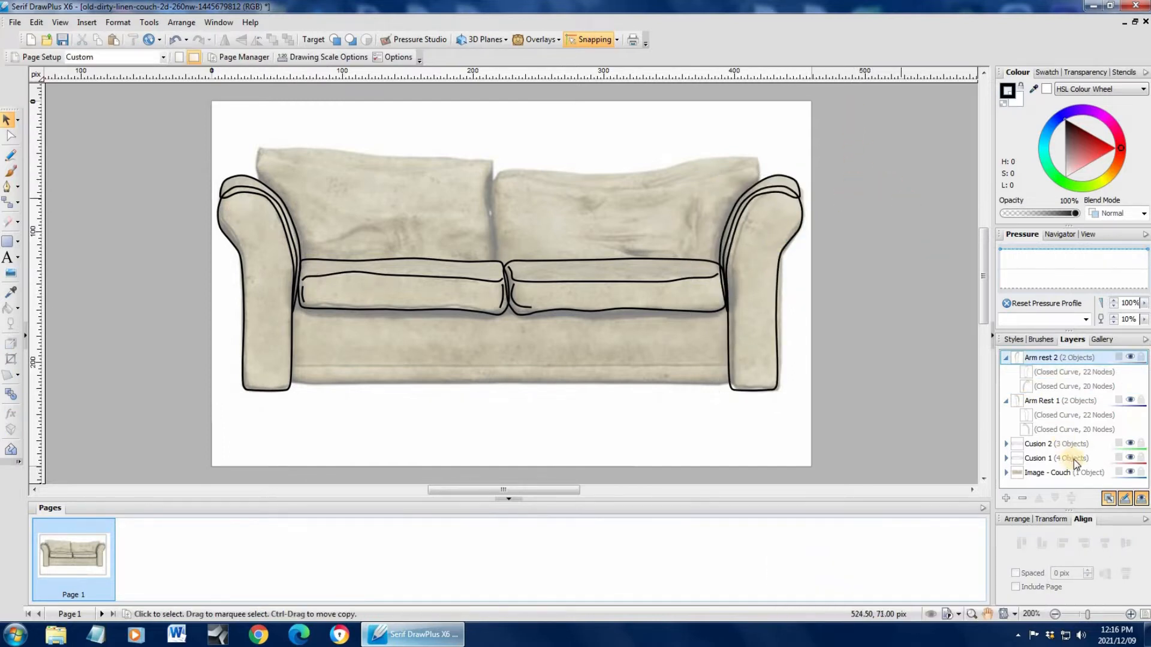
Hide the Image - Couch layer to examine both arm rests and the seat cushions as line art, and show the photo again.
{"action": "left_click", "coordinate": [1131, 473]}
{"action": "left_click", "coordinate": [1131, 474]}
{"action": "left_click", "coordinate": [1131, 474]}
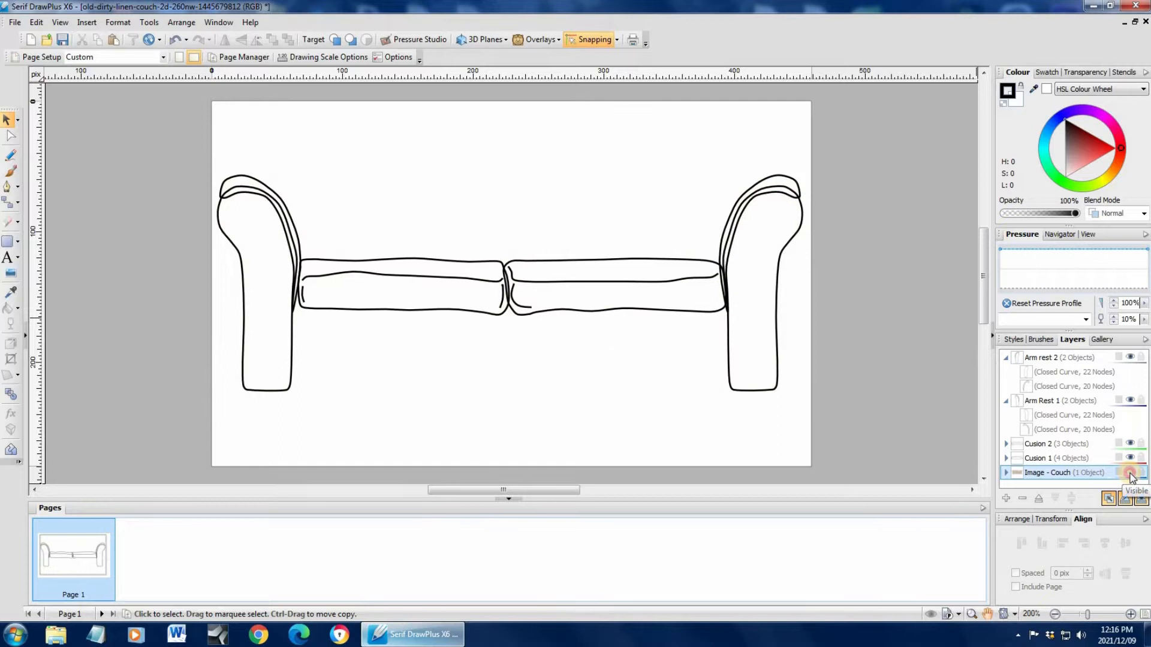
{"action": "left_click", "coordinate": [1131, 474]}
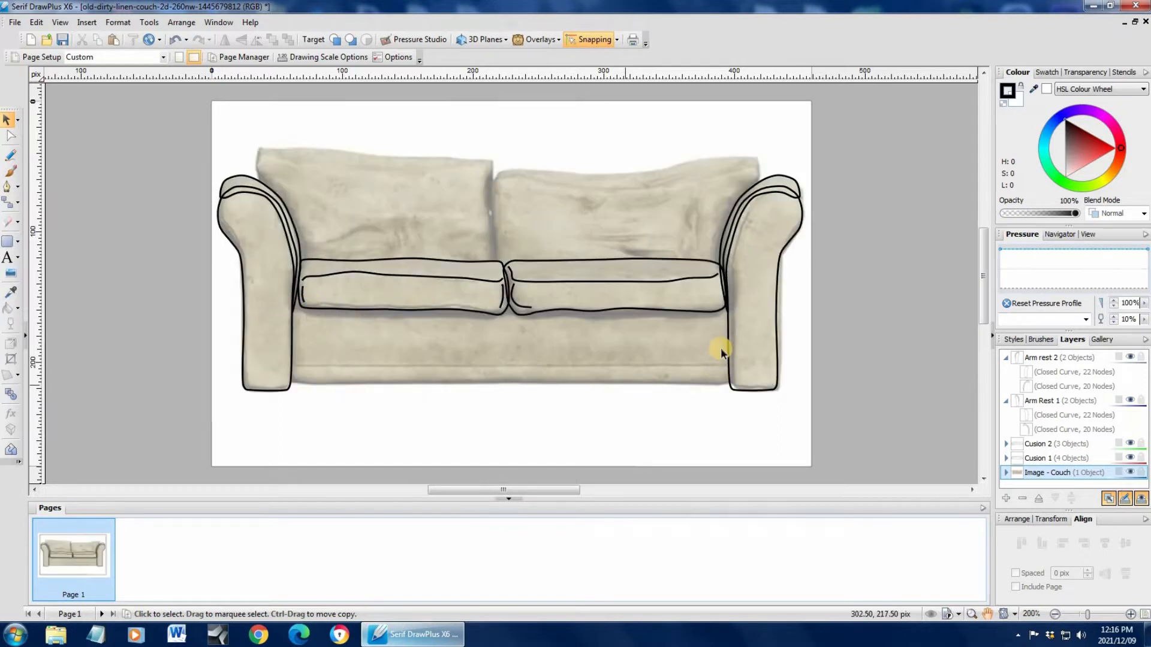
Collapse both arm rest layers, add a new layer at the top of the stack and name it Bottom part.
{"action": "left_click", "coordinate": [1006, 400]}
{"action": "left_click", "coordinate": [1006, 357]}
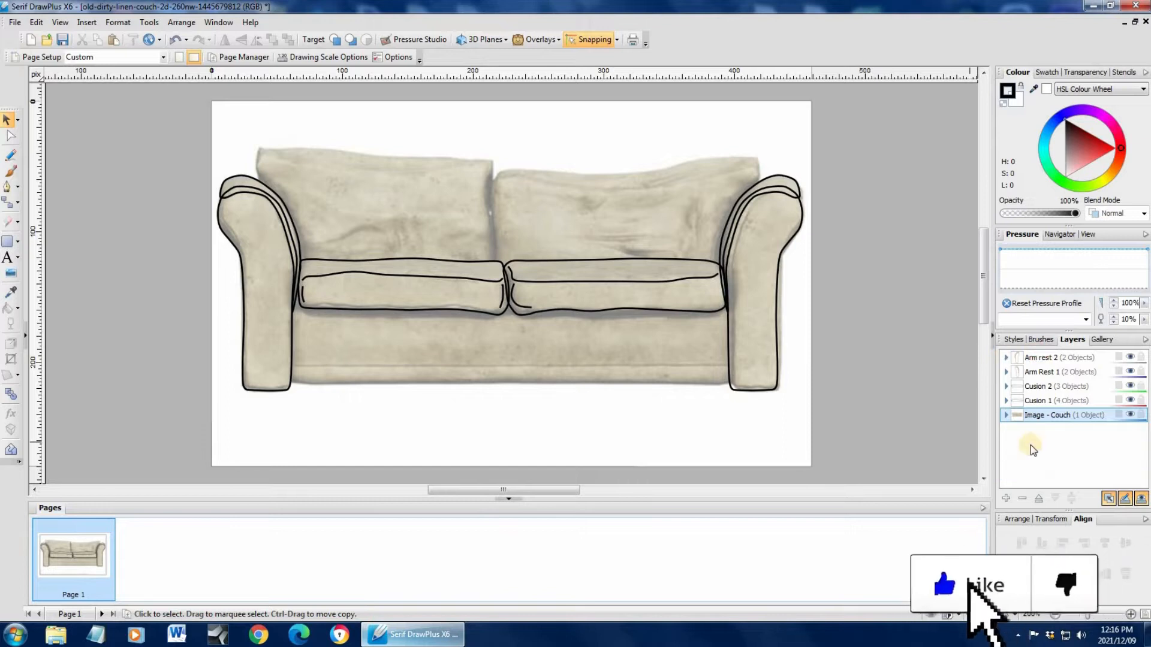
{"action": "left_click", "coordinate": [1007, 499]}
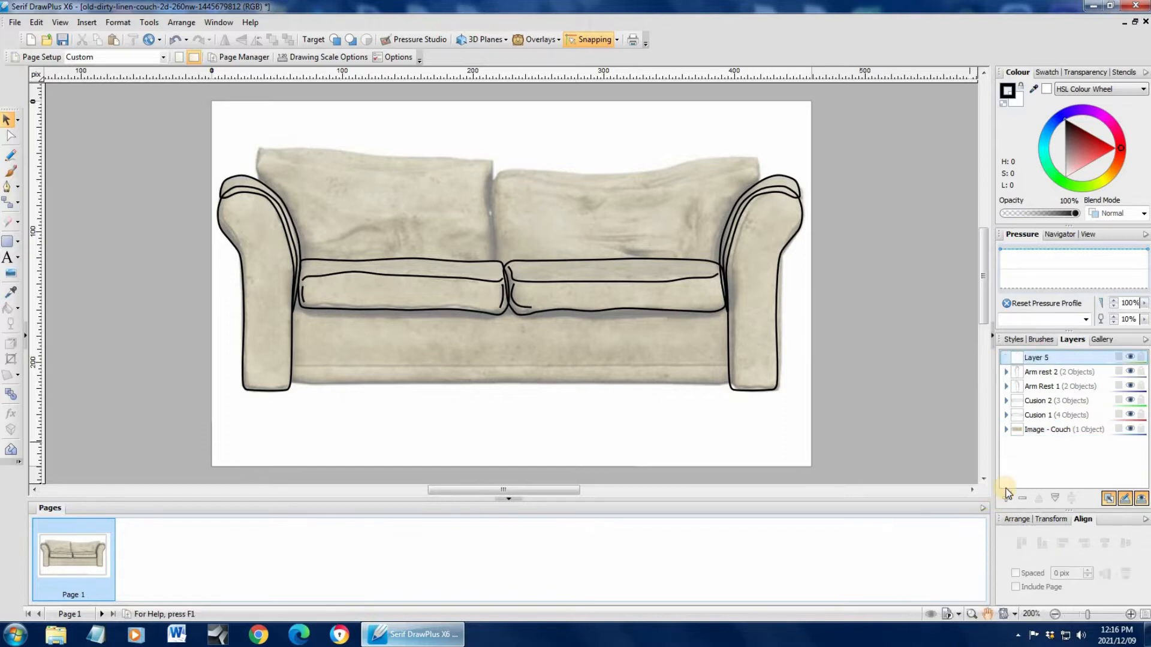
{"action": "double_click", "coordinate": [1041, 357]}
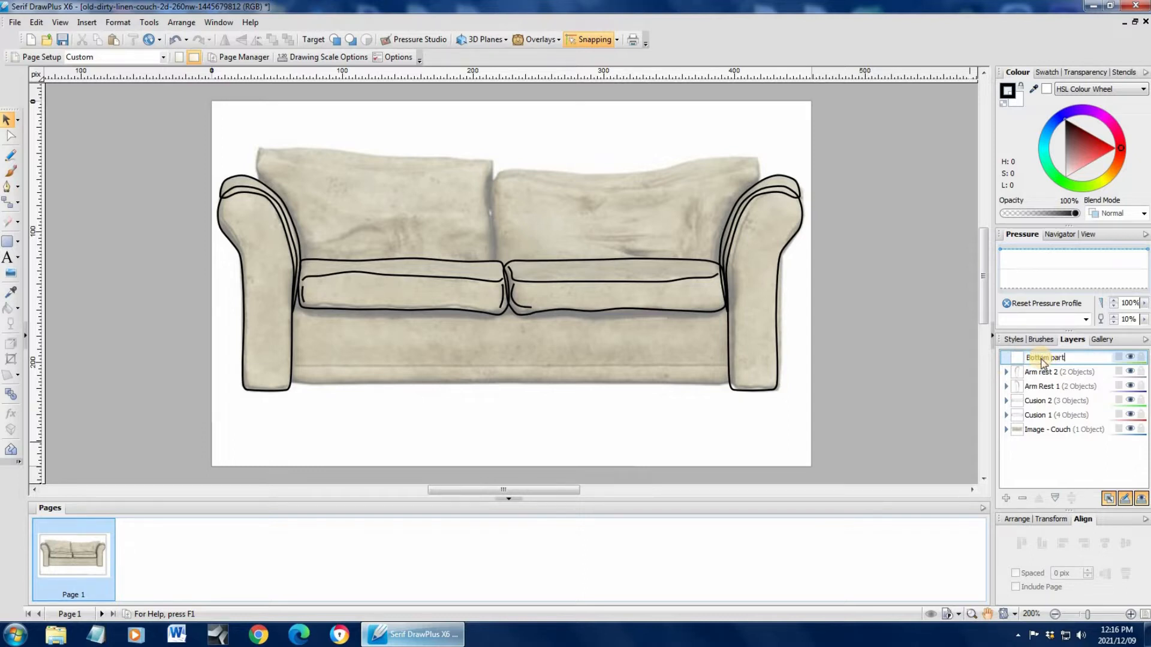
{"action": "key", "text": "Return"}
Trace the lower edge of the couch base with the Pen tool, from inside the left arm rest to the right arm rest.
{"action": "left_click", "coordinate": [8, 190]}
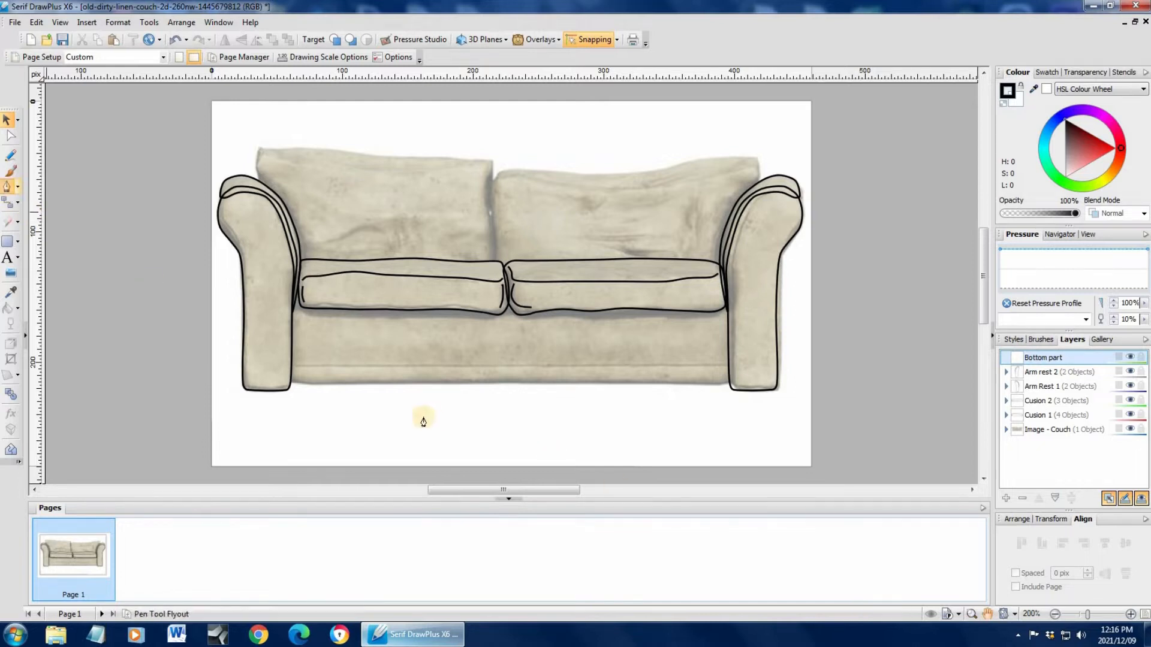
{"action": "left_click", "coordinate": [292, 383]}
{"action": "left_click", "coordinate": [310, 381]}
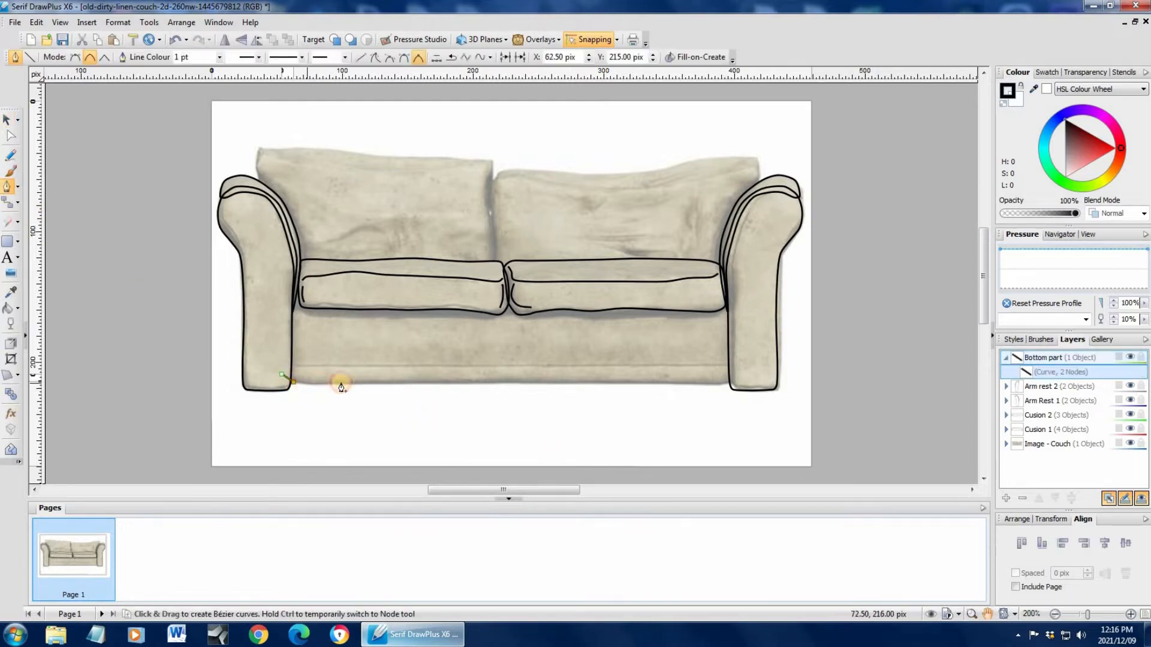
{"action": "left_click", "coordinate": [367, 384]}
{"action": "left_click", "coordinate": [489, 385]}
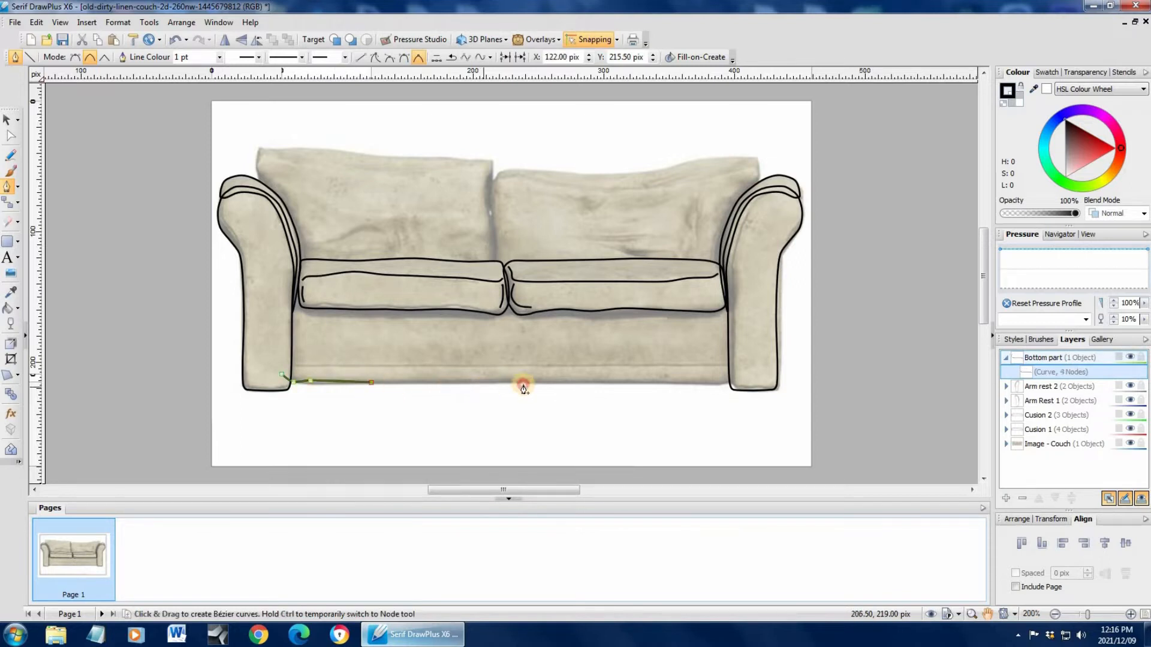
{"action": "left_click", "coordinate": [666, 383]}
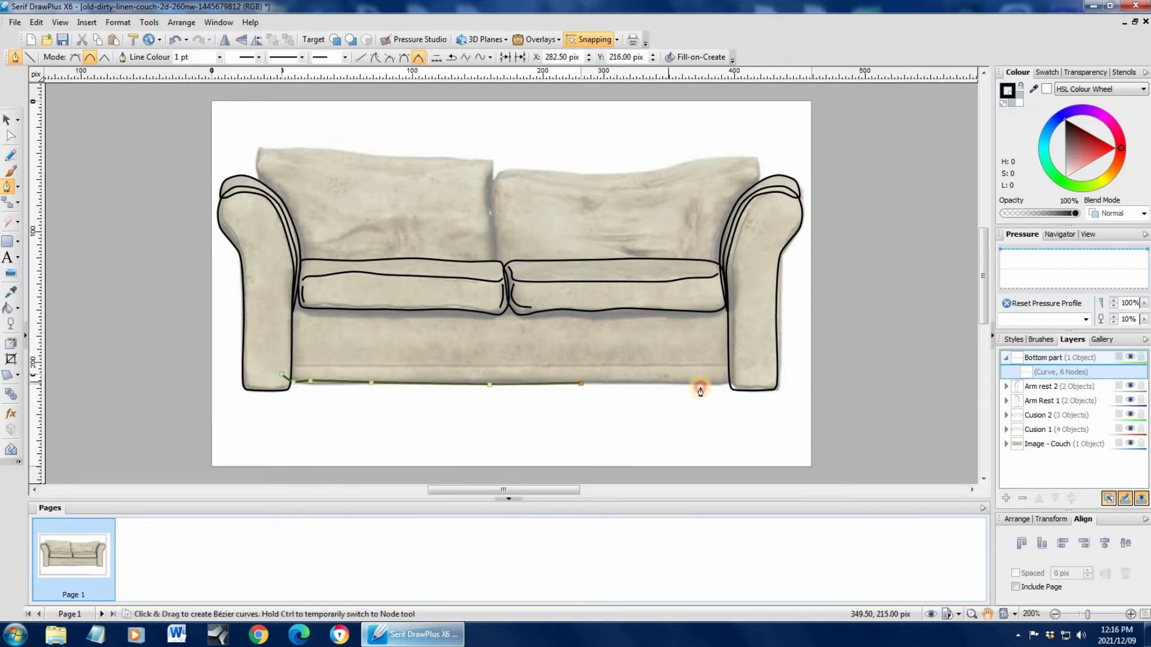
{"action": "left_click", "coordinate": [724, 387]}
Continue the base curve up inside the right arm rest, across behind the seat cushions and down the left arm rest, closing it at its start.
{"action": "left_click", "coordinate": [737, 375]}
{"action": "left_click", "coordinate": [748, 331]}
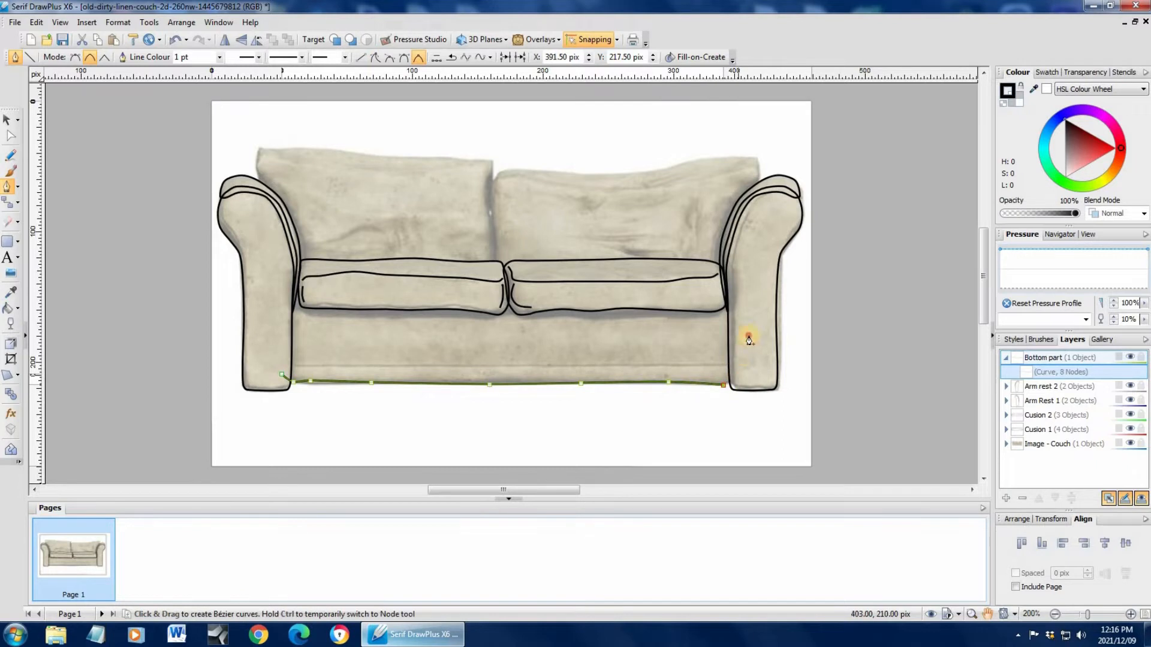
{"action": "left_click", "coordinate": [666, 273]}
{"action": "left_click", "coordinate": [547, 273]}
{"action": "left_click", "coordinate": [443, 272]}
{"action": "left_click", "coordinate": [359, 271]}
{"action": "left_click", "coordinate": [272, 272]}
{"action": "left_click", "coordinate": [259, 343]}
{"action": "left_click", "coordinate": [281, 375]}
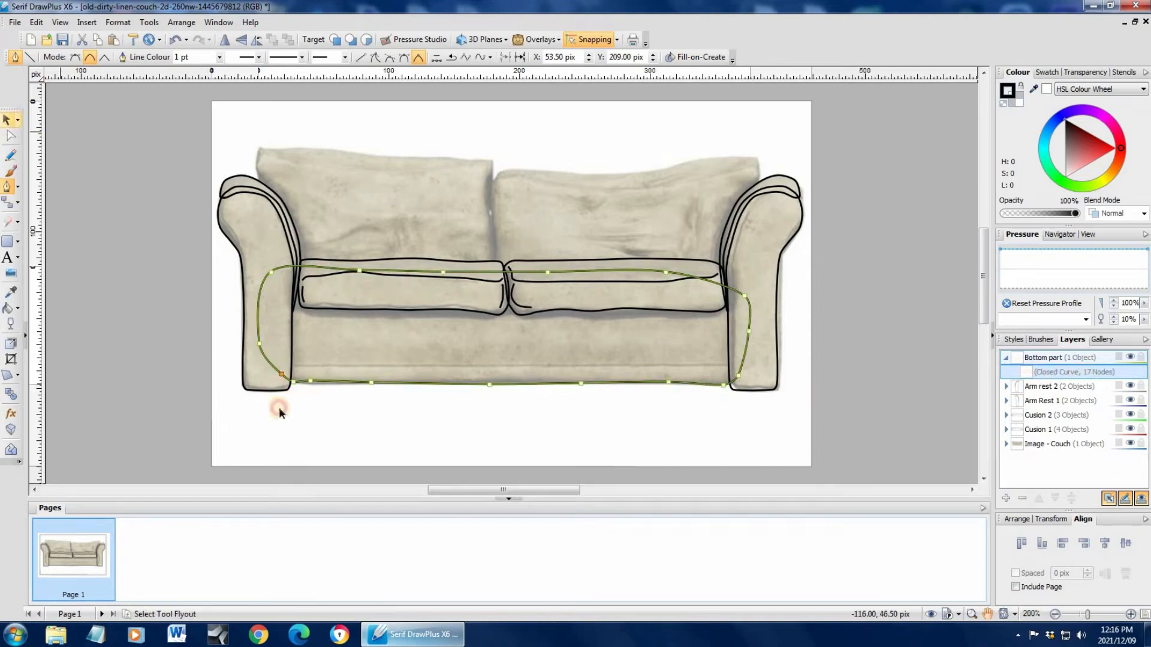
{"action": "left_click", "coordinate": [7, 120]}
{"action": "left_click", "coordinate": [292, 427]}
{"action": "left_click", "coordinate": [110, 317]}
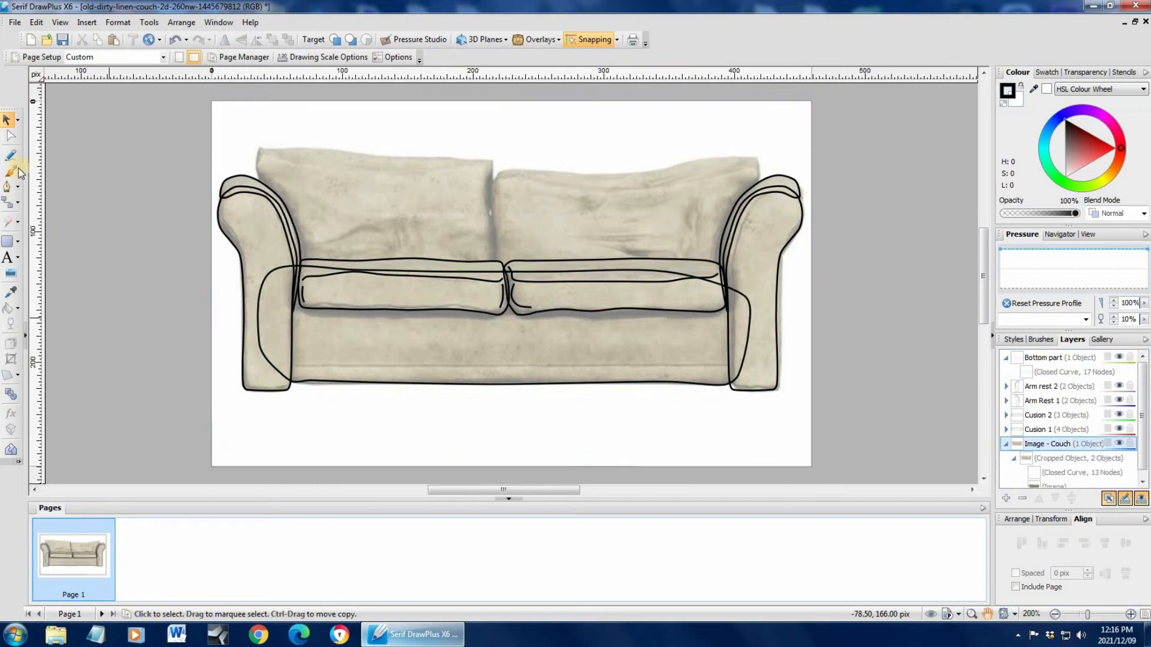
On the Bottom part layer, trace the horizontal seam just above the base's lower edge as an open curve between the two arm rests.
{"action": "left_click", "coordinate": [7, 186]}
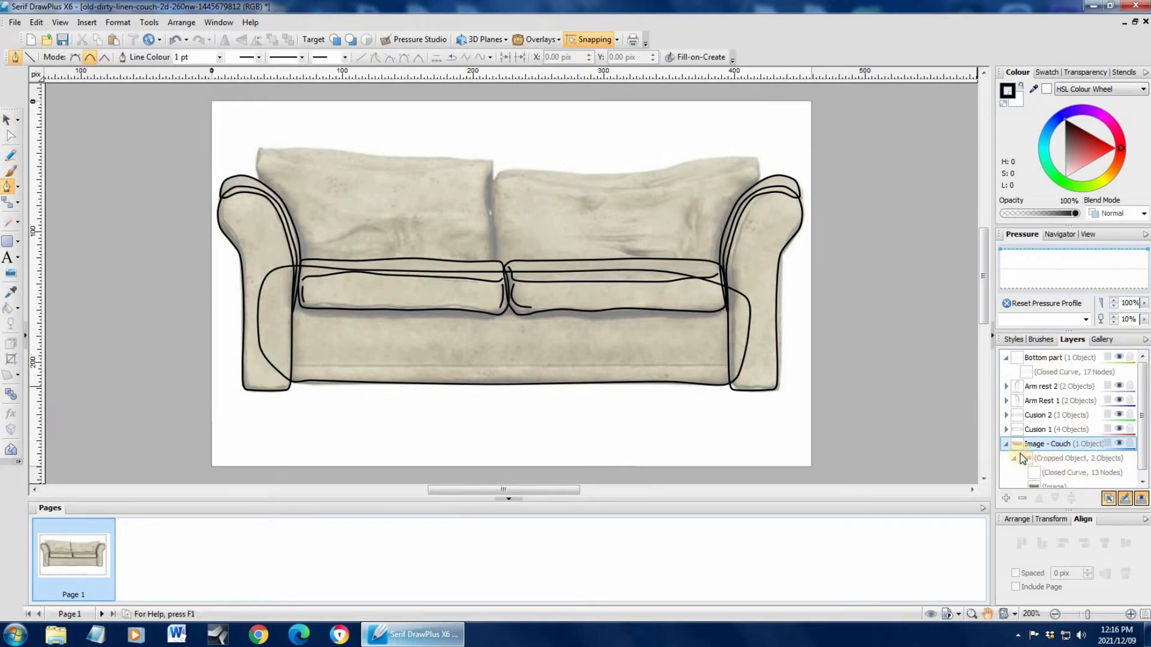
{"action": "left_click", "coordinate": [1047, 362]}
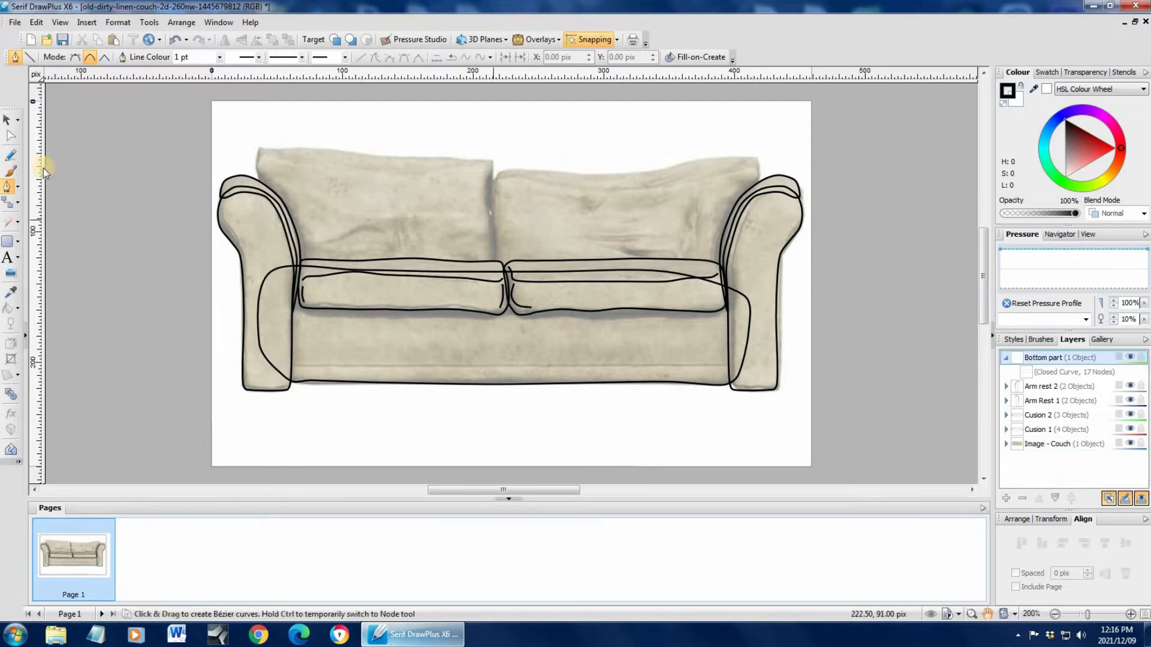
{"action": "left_click", "coordinate": [300, 365]}
{"action": "left_click", "coordinate": [334, 365]}
{"action": "left_click", "coordinate": [374, 366]}
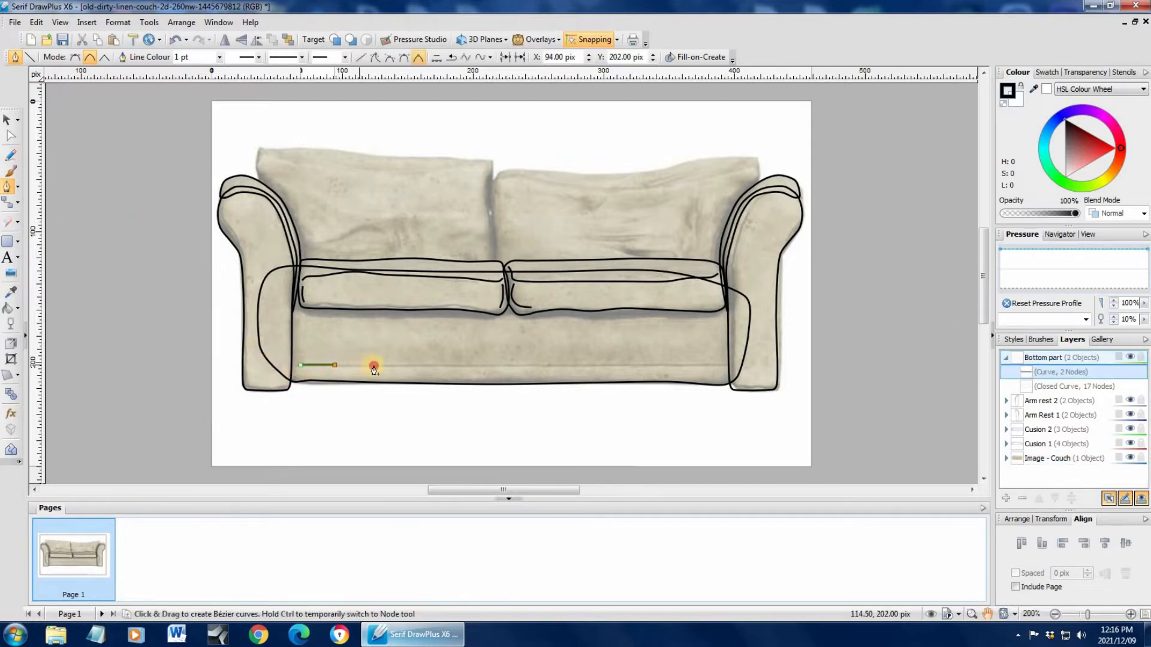
{"action": "left_click", "coordinate": [426, 366]}
{"action": "left_click", "coordinate": [485, 367]}
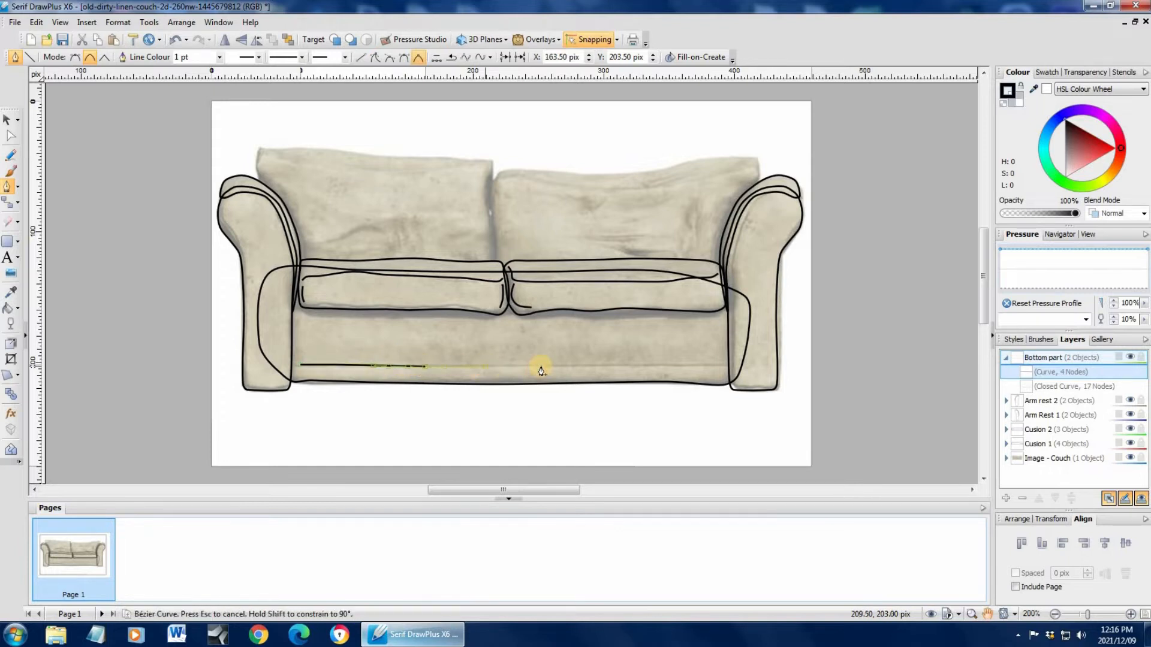
{"action": "left_click", "coordinate": [543, 366]}
{"action": "left_click", "coordinate": [602, 367]}
{"action": "left_click", "coordinate": [659, 366]}
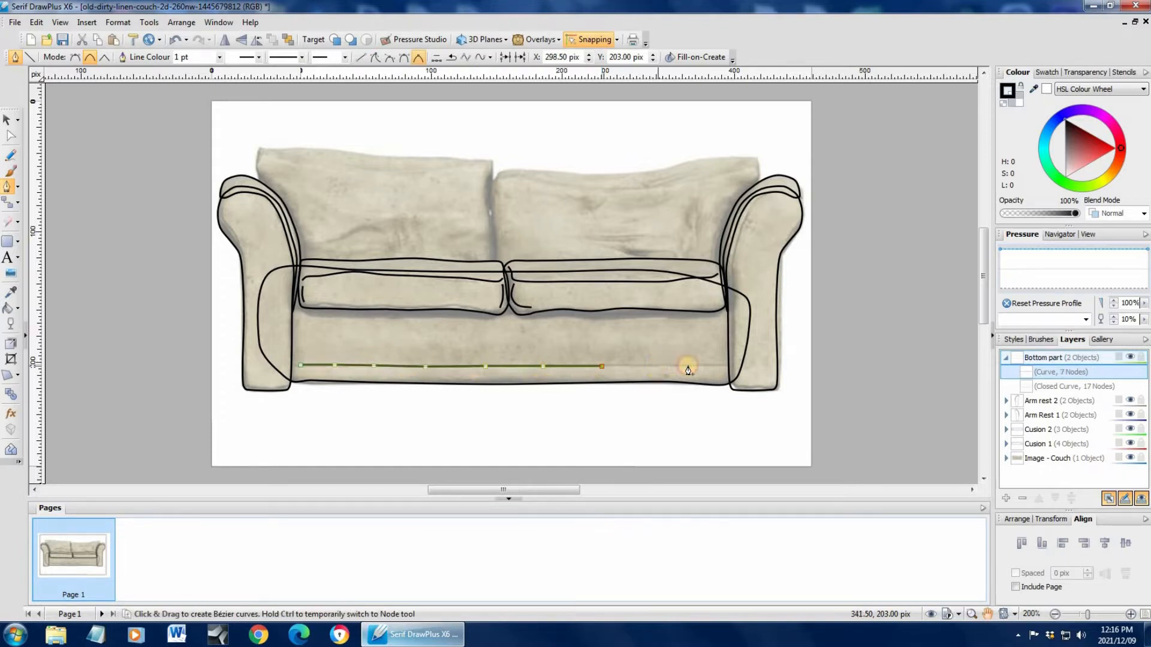
{"action": "left_click", "coordinate": [708, 366]}
{"action": "left_click", "coordinate": [725, 364]}
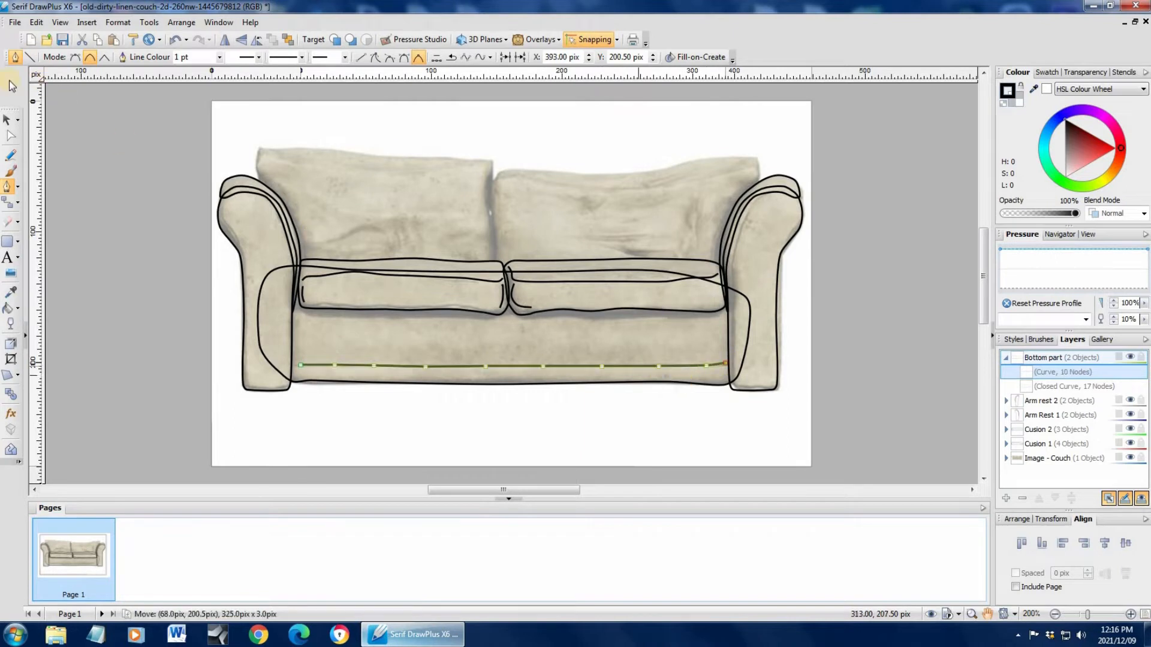
{"action": "left_click", "coordinate": [7, 120]}
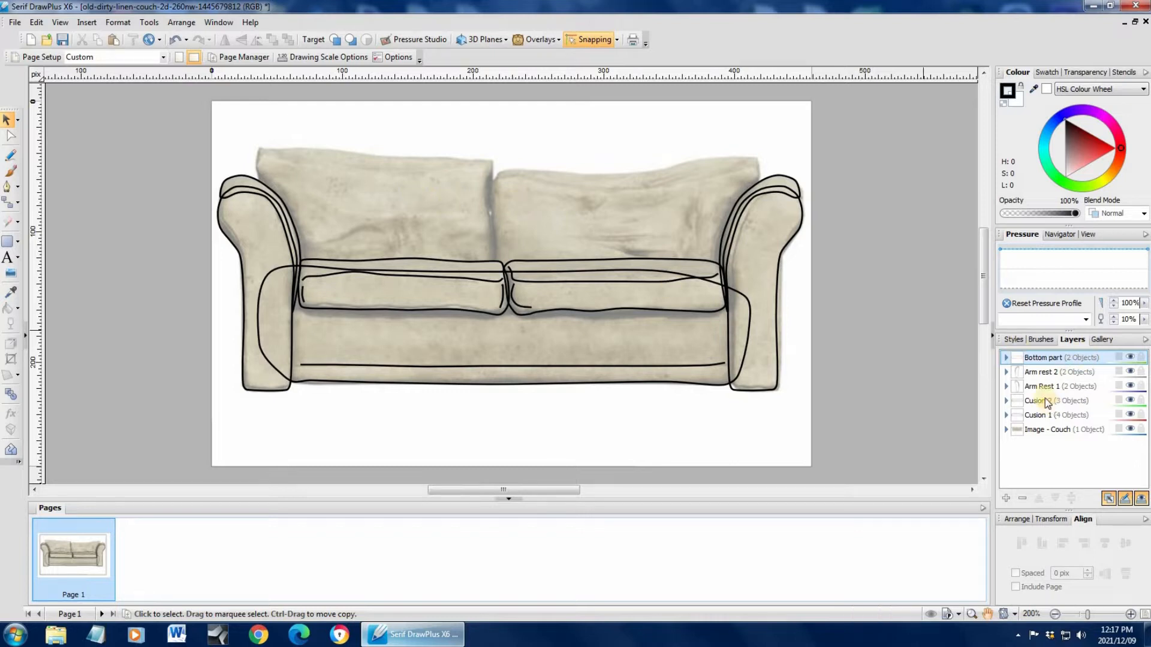
Add two new layers above Bottom part and name them Back pillow 1 and Back pillow 2.
{"action": "left_click", "coordinate": [1007, 498]}
{"action": "left_click", "coordinate": [1007, 497]}
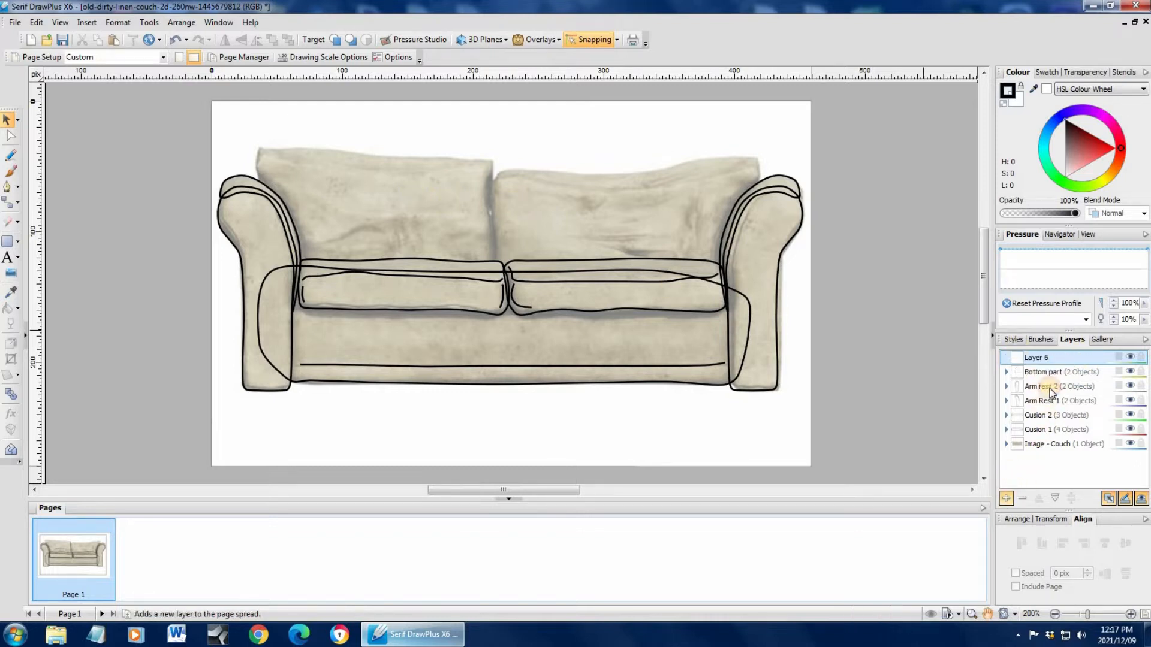
{"action": "double_click", "coordinate": [1035, 373]}
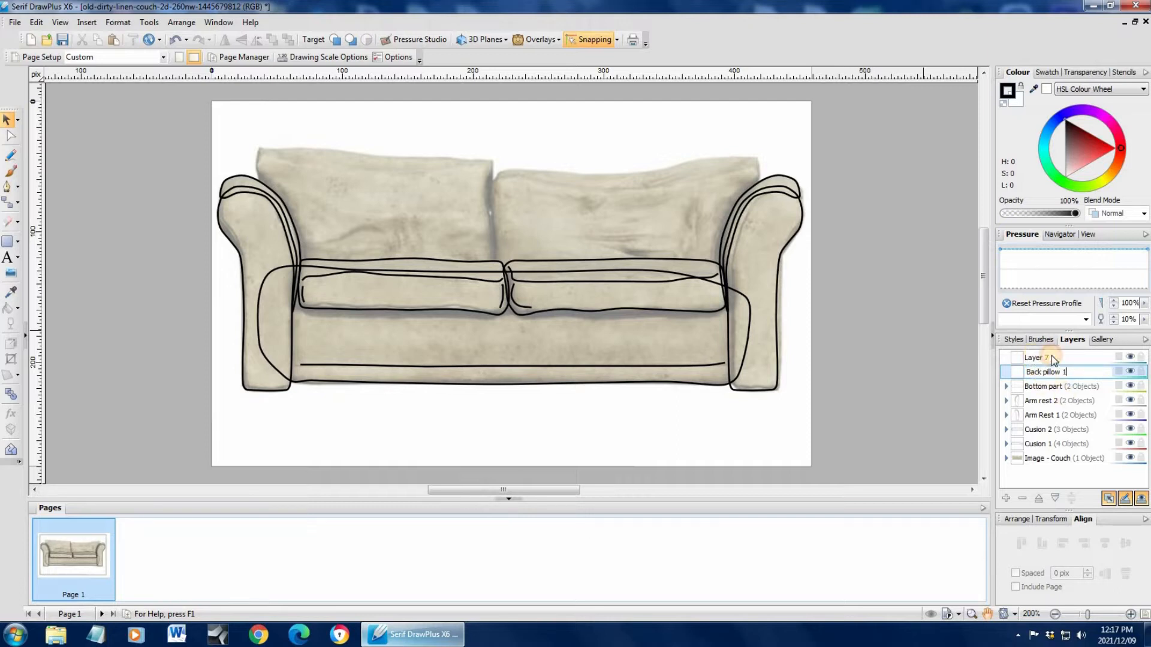
{"action": "left_click", "coordinate": [1053, 359]}
{"action": "left_click", "coordinate": [1052, 357]}
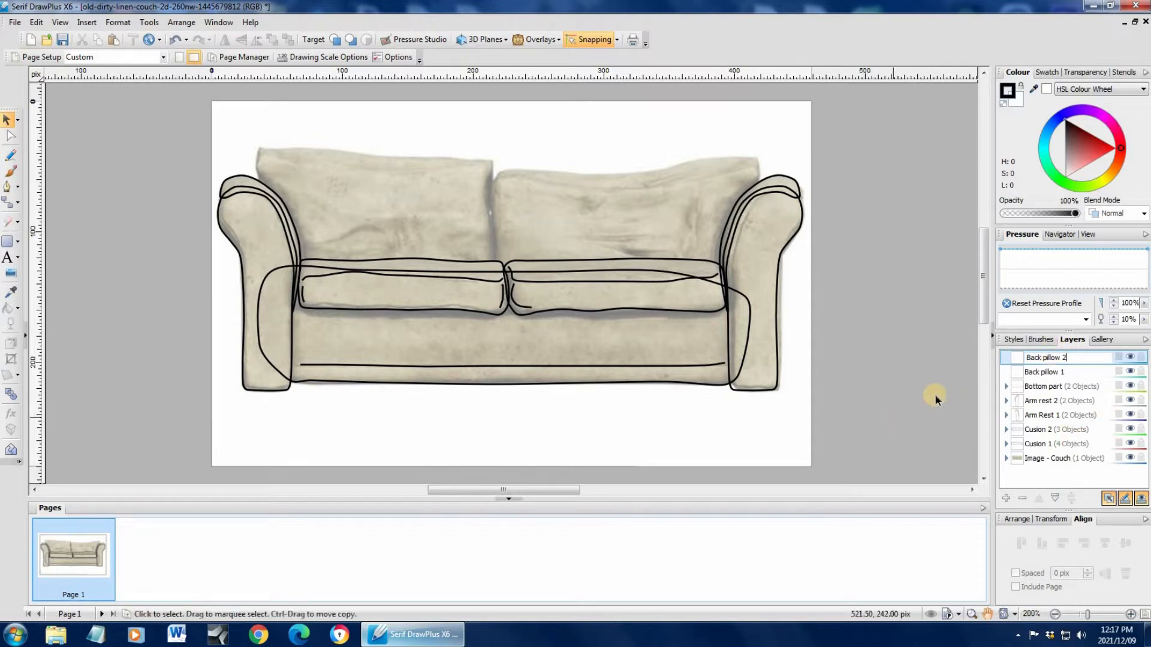
On the Back pillow 1 layer, trace the right back pillow's inner edge with the Pen tool, from the seat cushions upward.
{"action": "left_click", "coordinate": [1045, 372]}
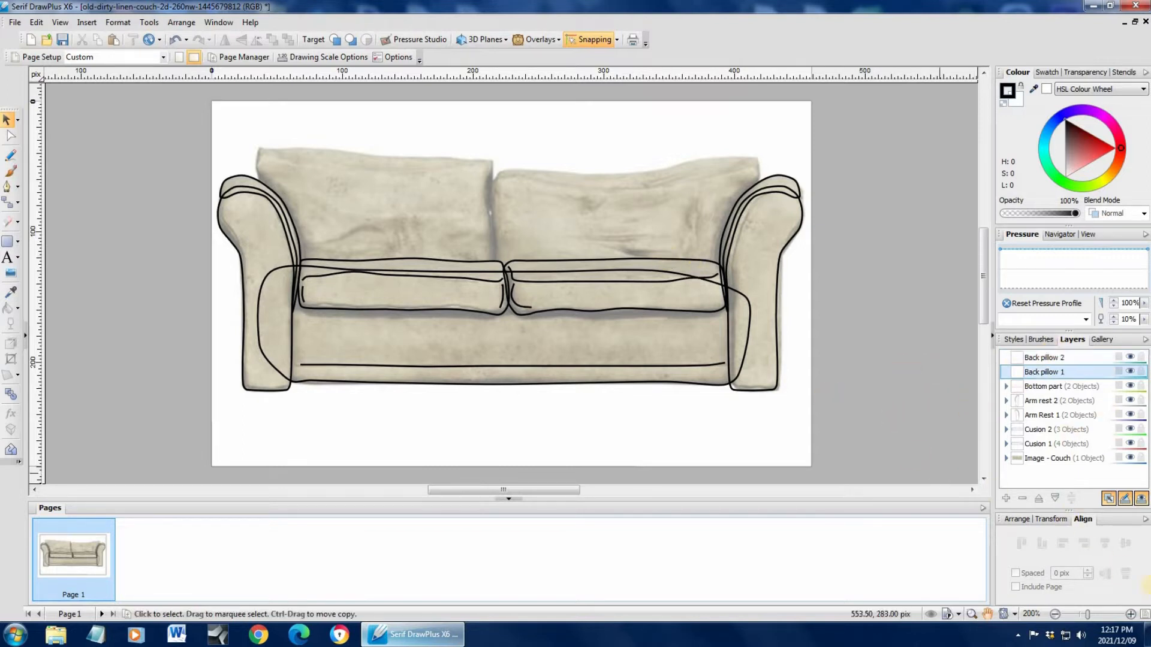
{"action": "left_click", "coordinate": [1130, 613]}
{"action": "left_click", "coordinate": [7, 186]}
{"action": "left_click", "coordinate": [494, 246]}
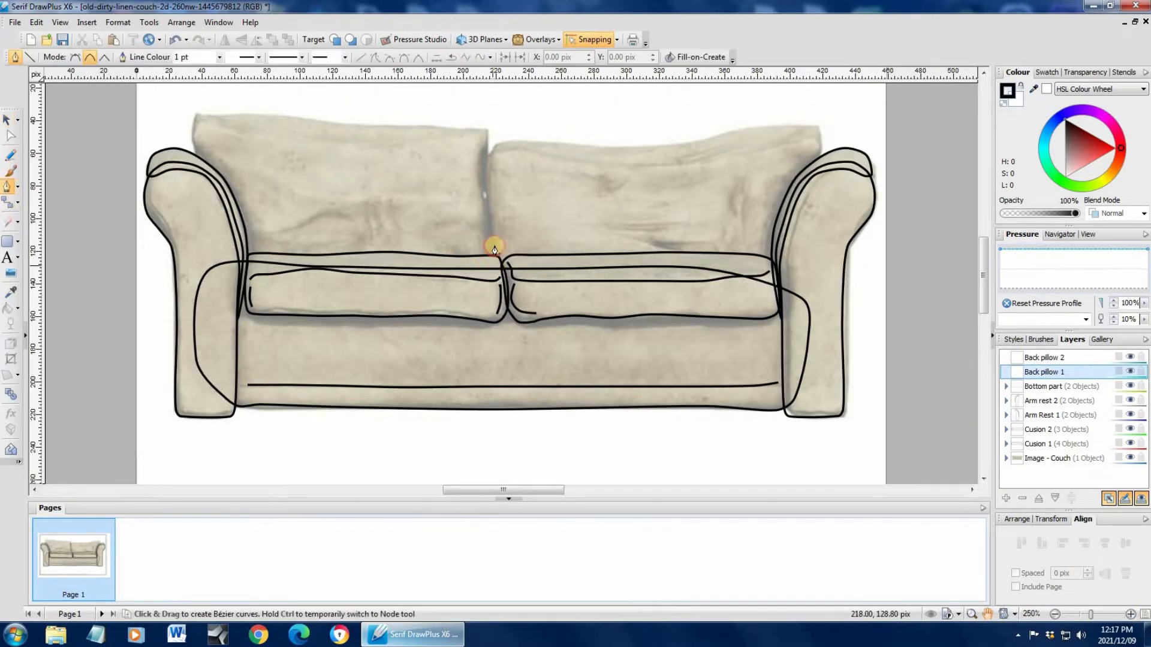
{"action": "left_click", "coordinate": [496, 241]}
{"action": "left_click", "coordinate": [491, 222]}
{"action": "left_click", "coordinate": [488, 188]}
{"action": "left_click", "coordinate": [489, 157]}
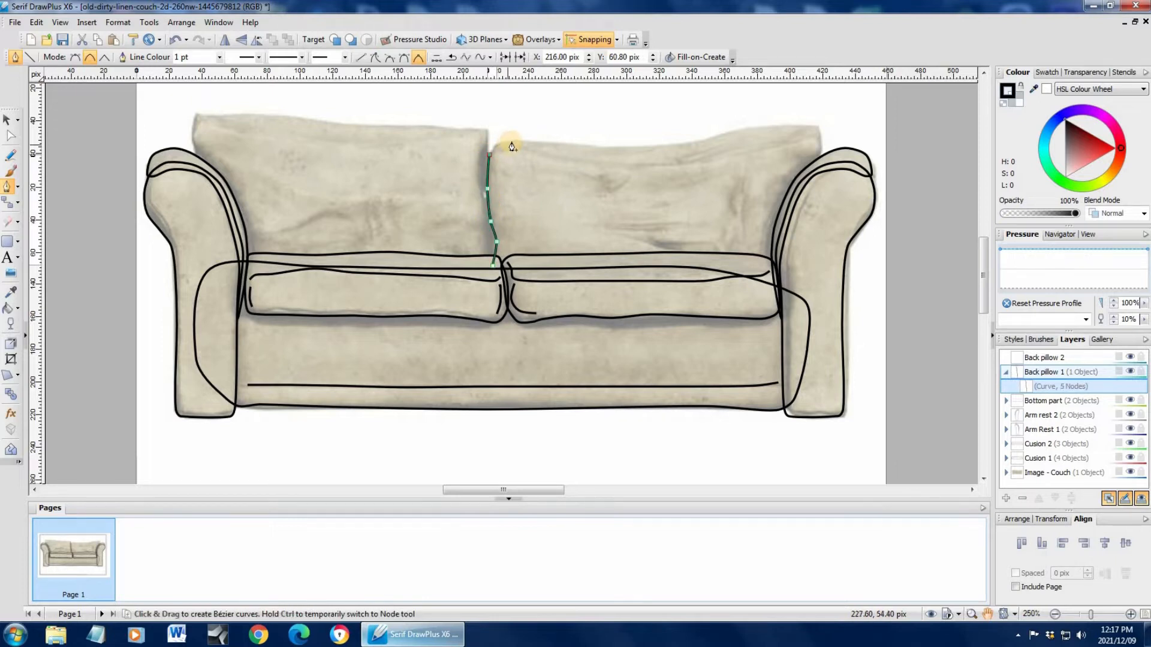
Continue the curve along the right back pillow's upper edge and around its outer corner.
{"action": "left_click", "coordinate": [550, 144]}
{"action": "left_click", "coordinate": [622, 147]}
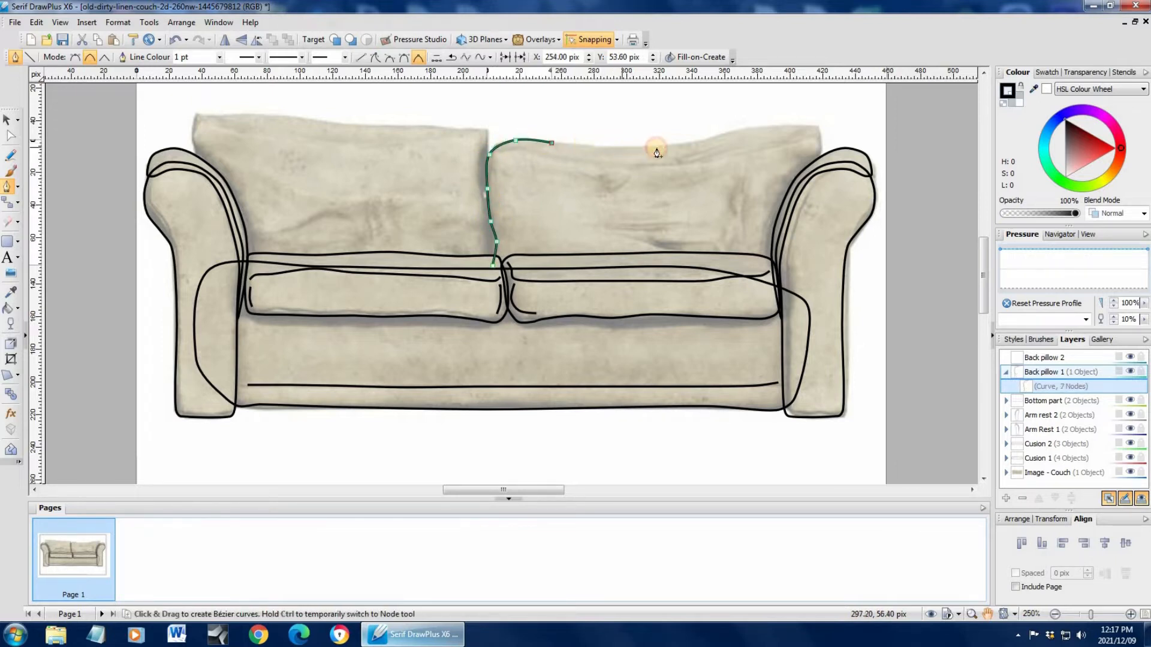
{"action": "left_click", "coordinate": [683, 146]}
{"action": "left_click", "coordinate": [733, 133]}
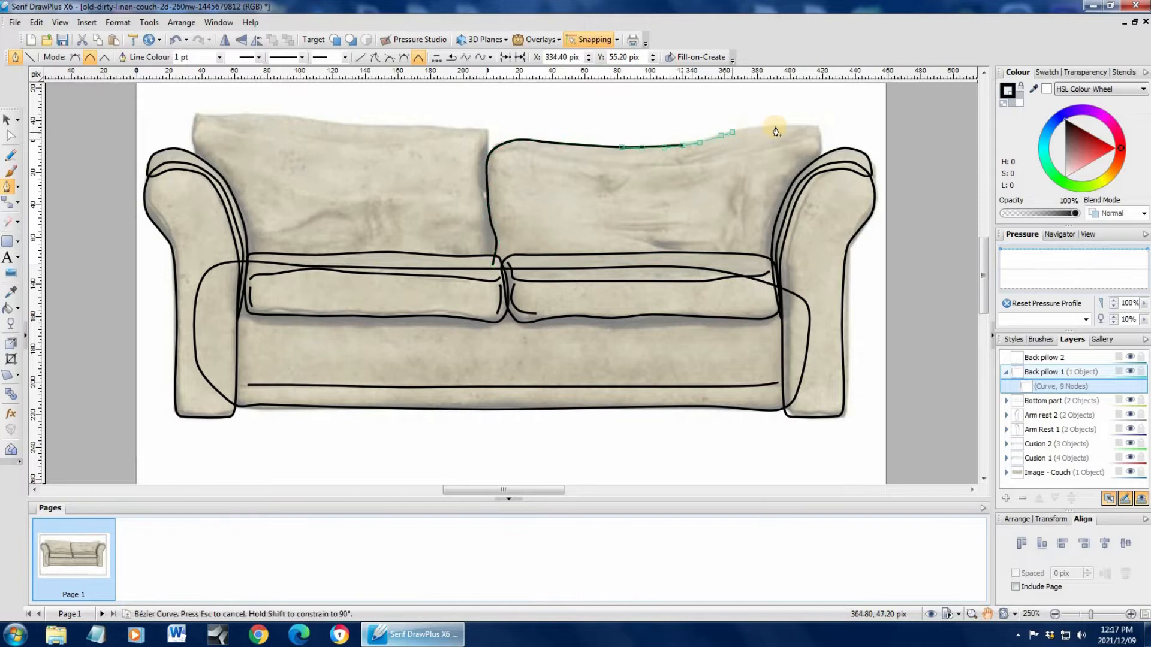
{"action": "left_click", "coordinate": [776, 127]}
{"action": "left_click", "coordinate": [814, 127]}
{"action": "left_click", "coordinate": [821, 133]}
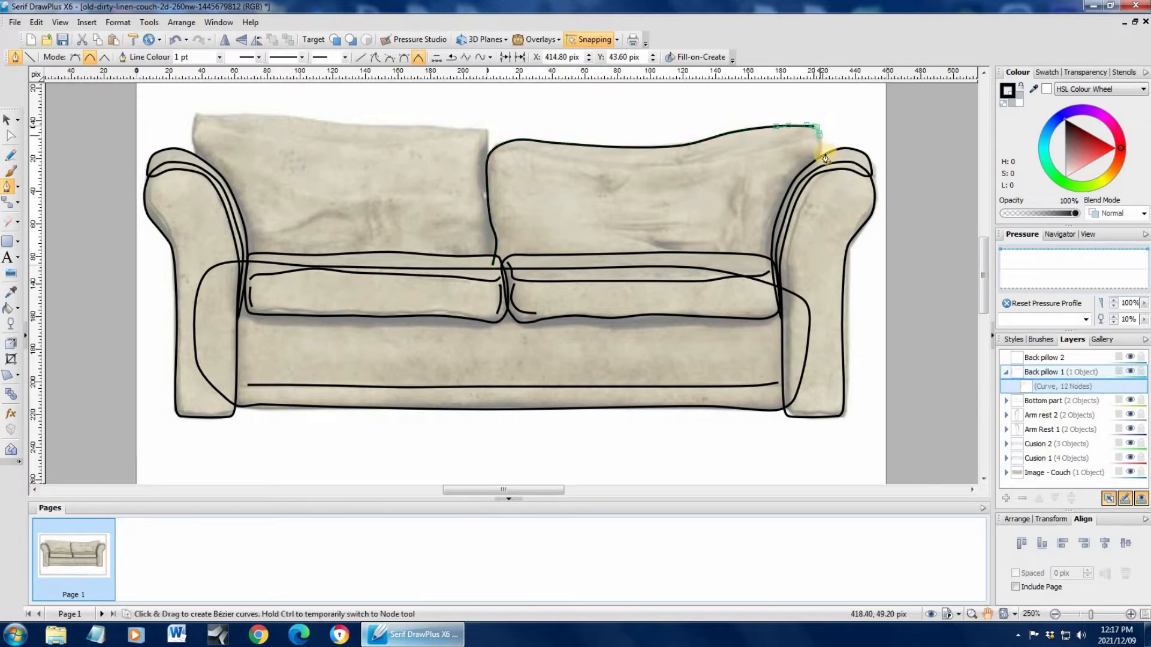
Run the pillow curve down behind the right arm rest and back across the right seat cushion, closing it at its starting point.
{"action": "left_click", "coordinate": [798, 207]}
{"action": "left_click_drag", "start_coordinate": [796, 272], "coordinate": [730, 286]}
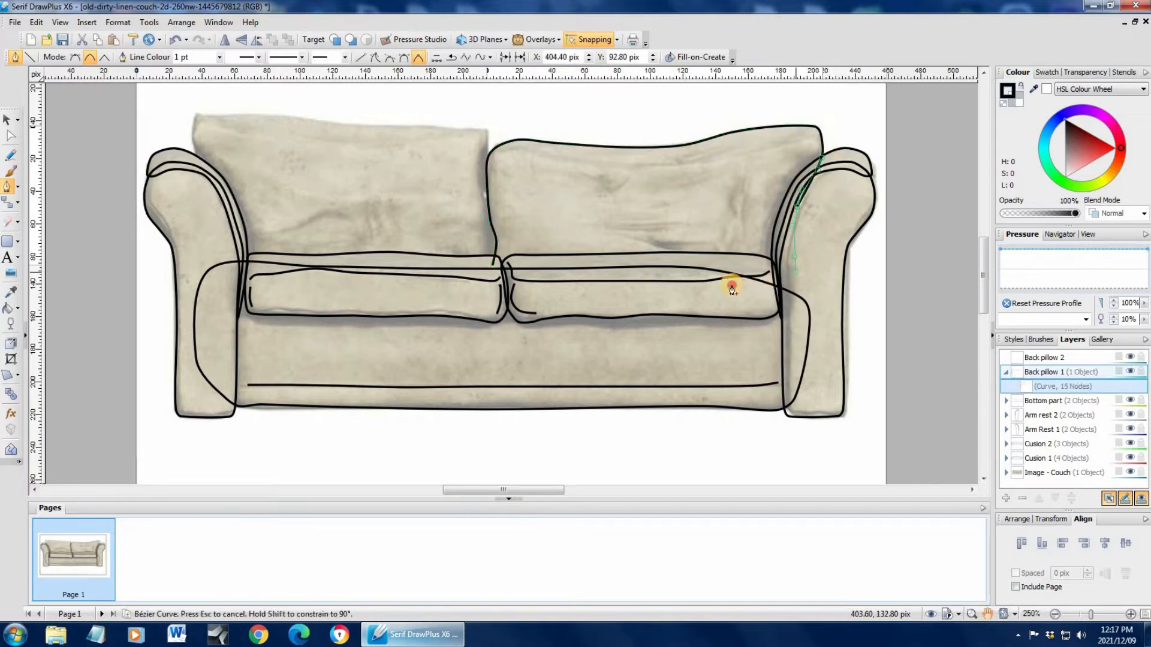
{"action": "left_click", "coordinate": [618, 285]}
{"action": "left_click", "coordinate": [512, 279]}
{"action": "left_click", "coordinate": [493, 266]}
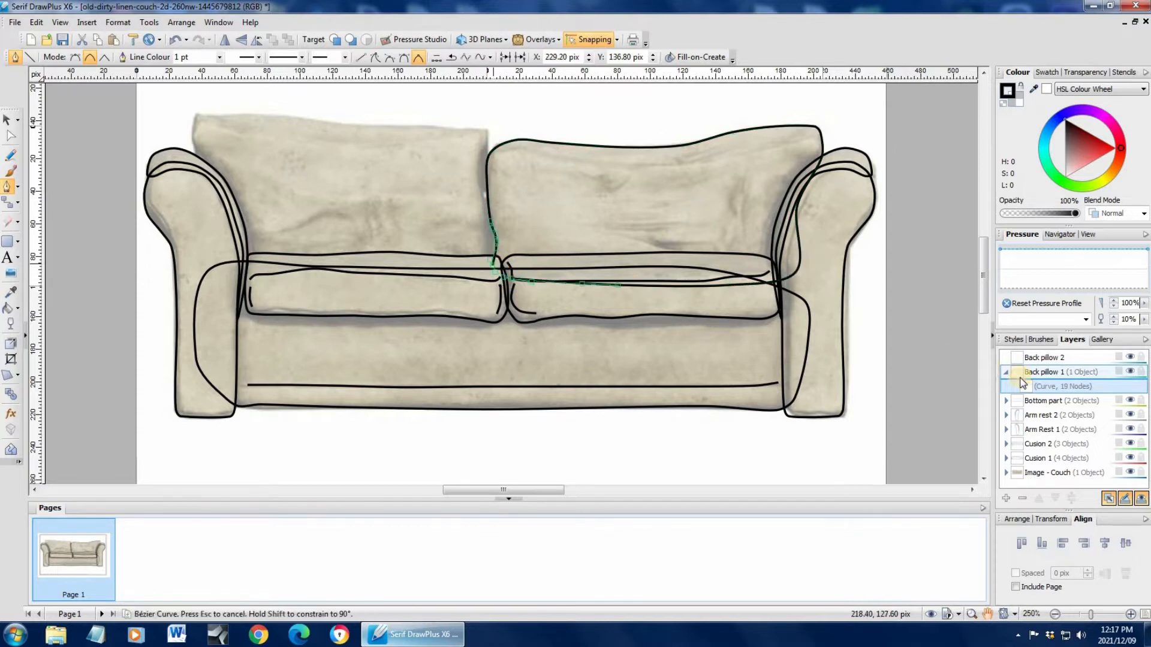
Draw an open seam line on the Back pillow 1 layer just below the right back pillow's upper edge with the Pen tool.
{"action": "left_click", "coordinate": [132, 443]}
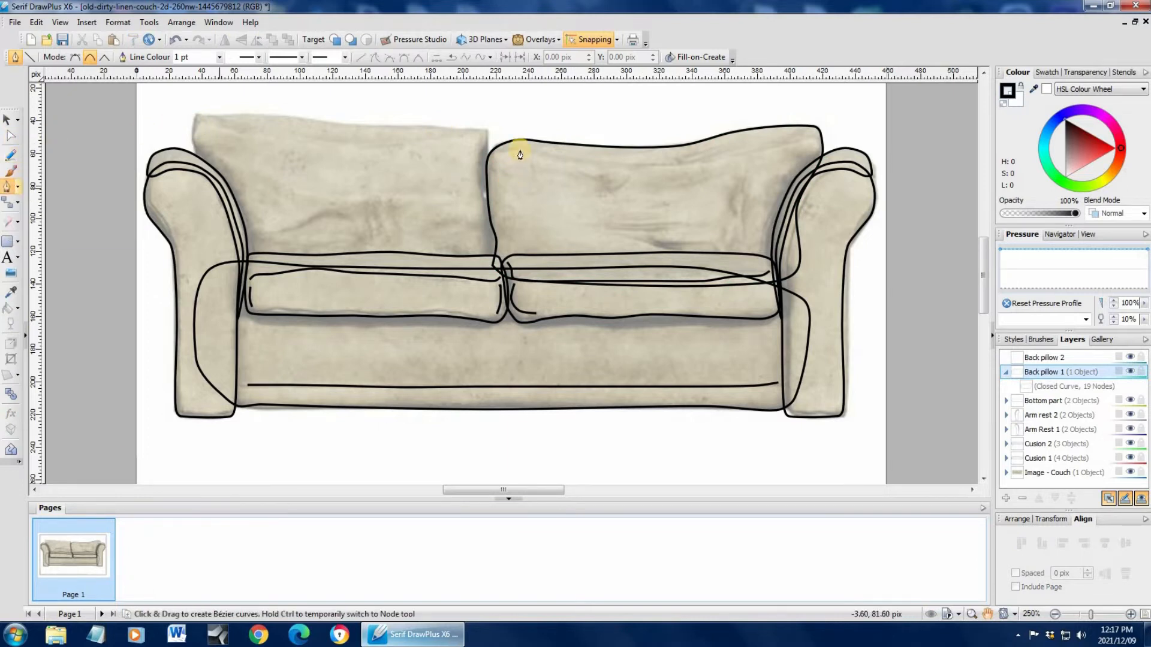
{"action": "left_click", "coordinate": [502, 154]}
{"action": "left_click", "coordinate": [517, 149]}
{"action": "left_click", "coordinate": [545, 155]}
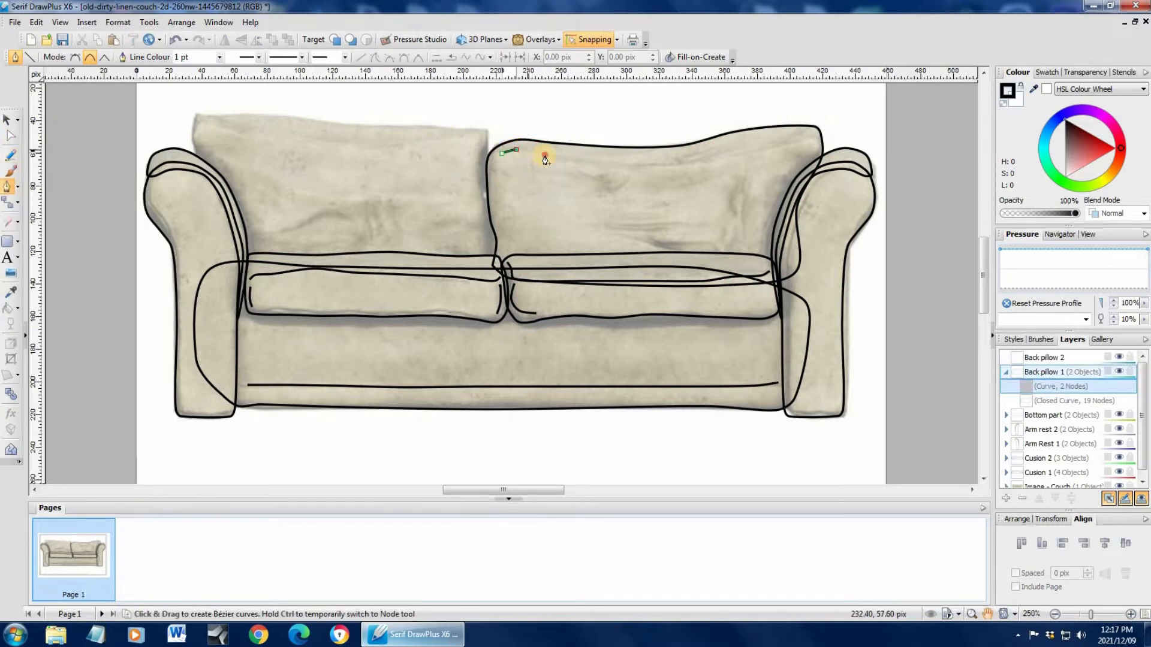
{"action": "left_click", "coordinate": [577, 159]}
{"action": "left_click", "coordinate": [634, 169]}
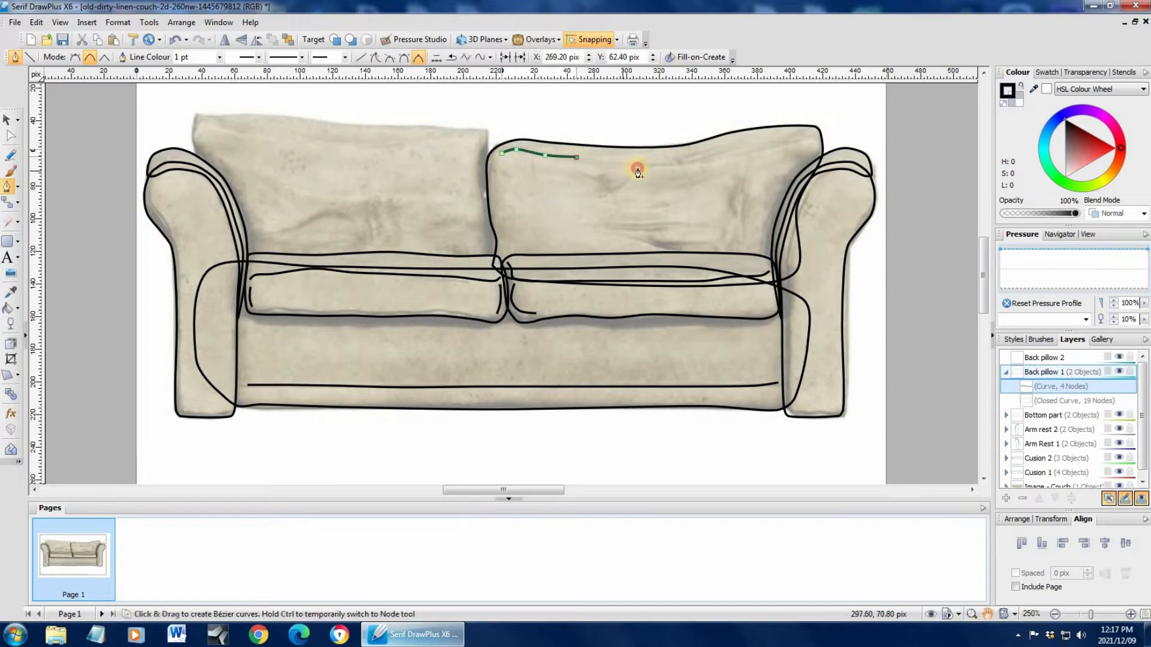
{"action": "left_click", "coordinate": [698, 163]}
{"action": "left_click", "coordinate": [748, 149]}
{"action": "left_click", "coordinate": [799, 138]}
{"action": "left_click", "coordinate": [811, 136]}
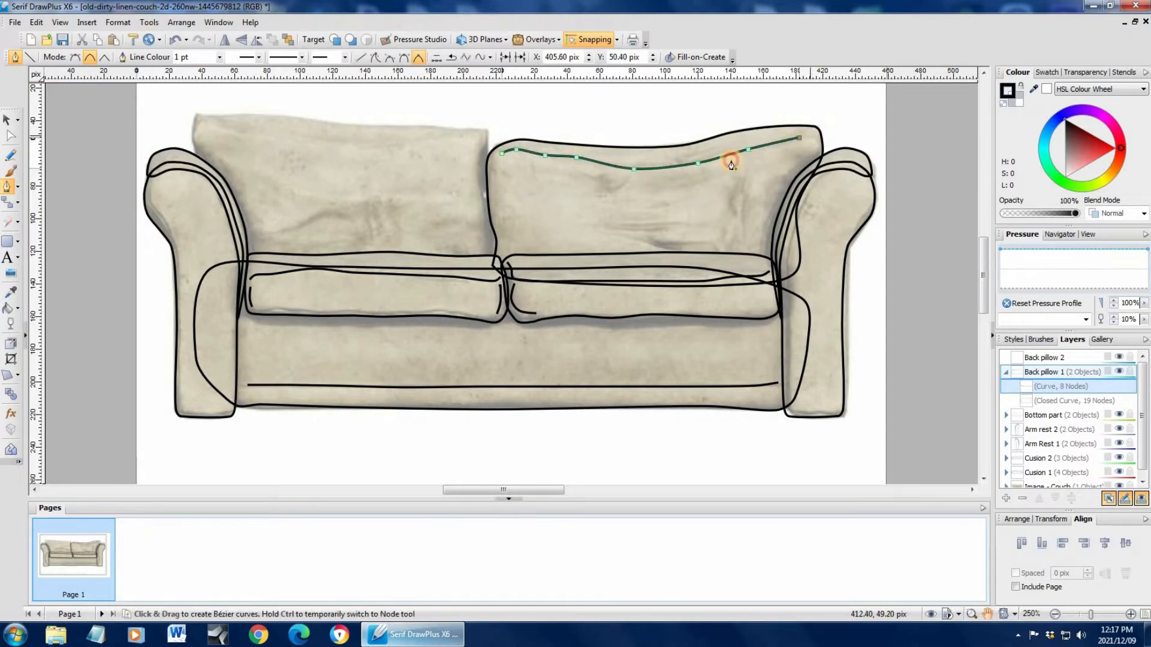
{"action": "left_click", "coordinate": [7, 119]}
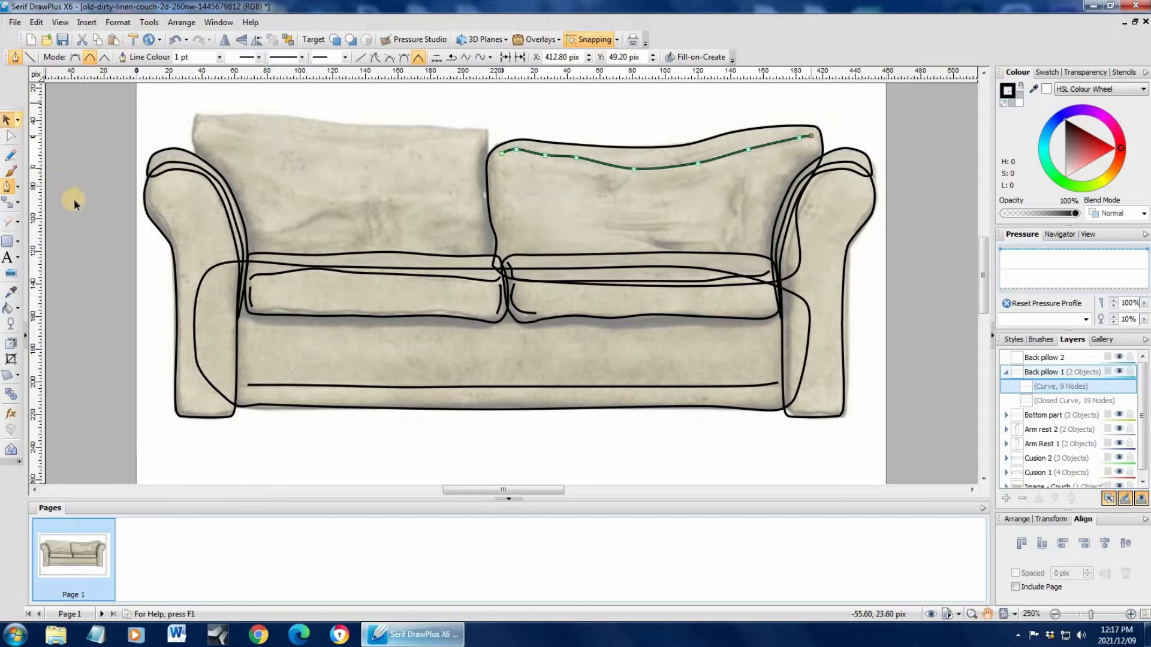
{"action": "key", "text": "Escape"}
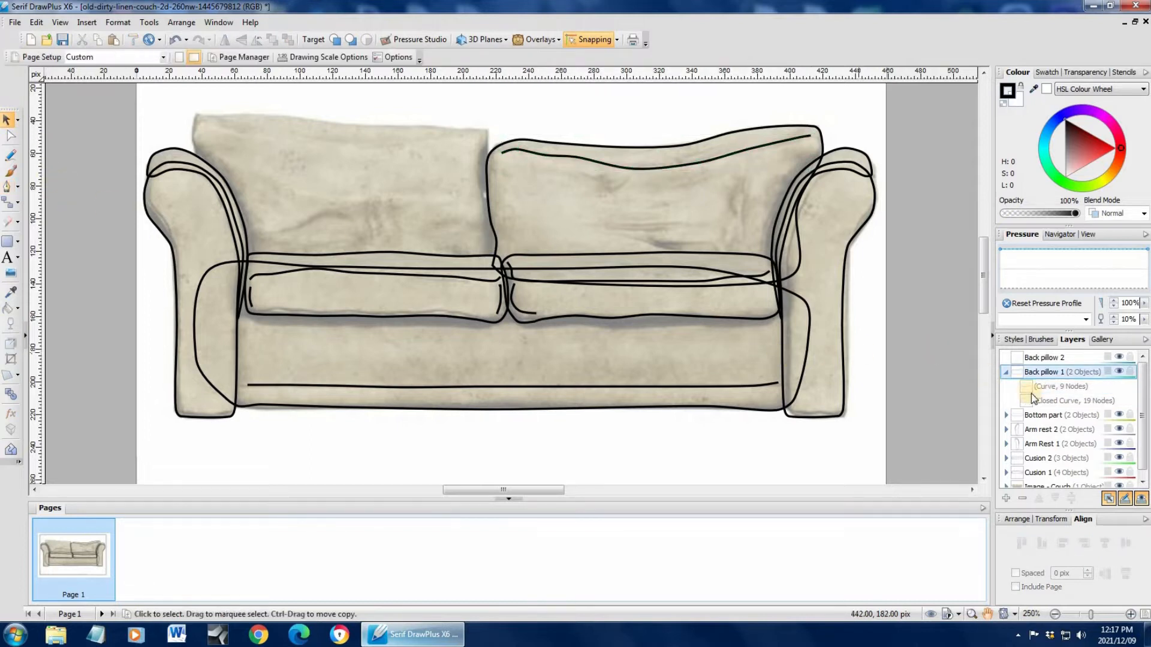
On the Back pillow 2 layer, trace the left back pillow with the Pen tool from its inner edge along the top to the outer corner.
{"action": "left_click", "coordinate": [1028, 358]}
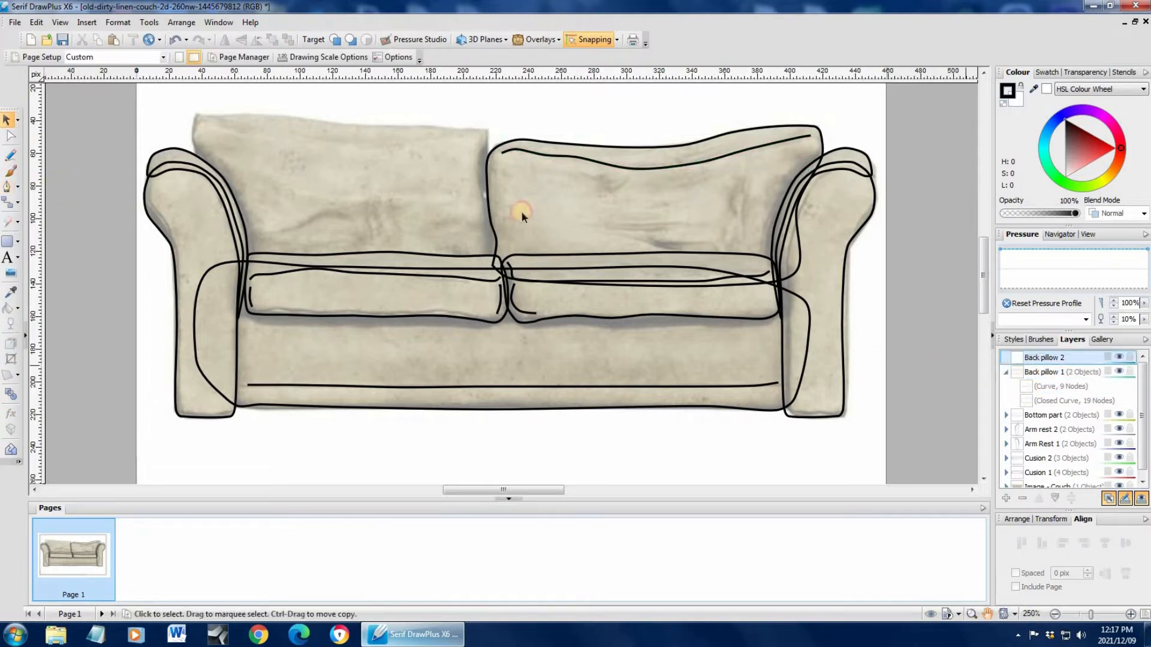
{"action": "left_click", "coordinate": [7, 186]}
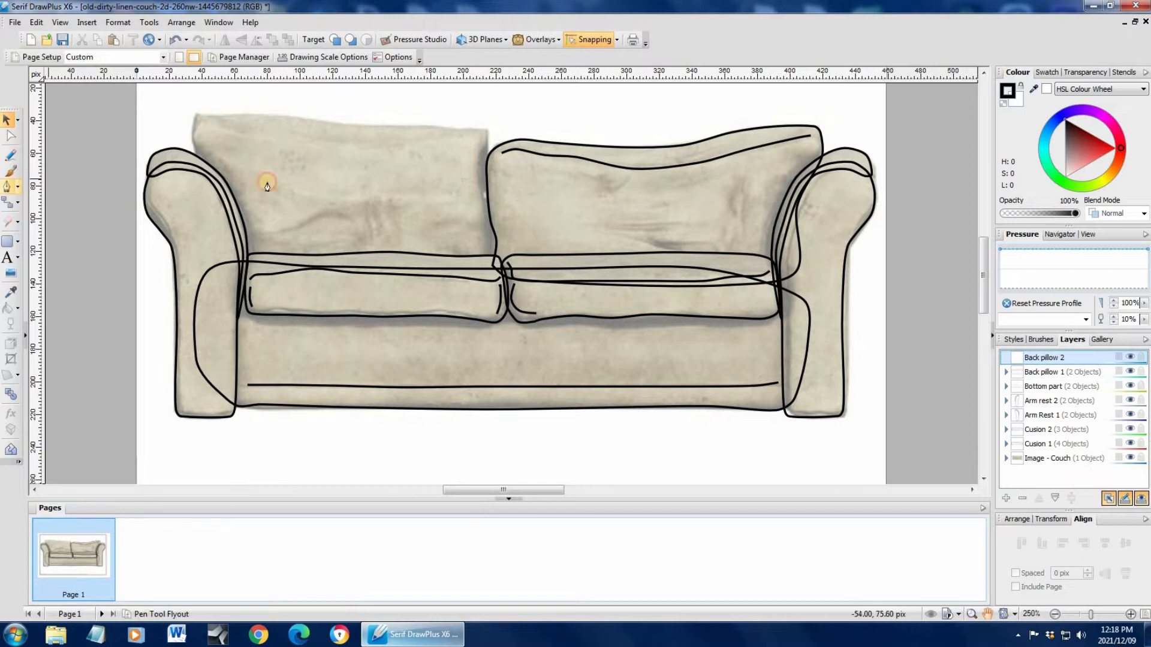
{"action": "left_click", "coordinate": [492, 162]}
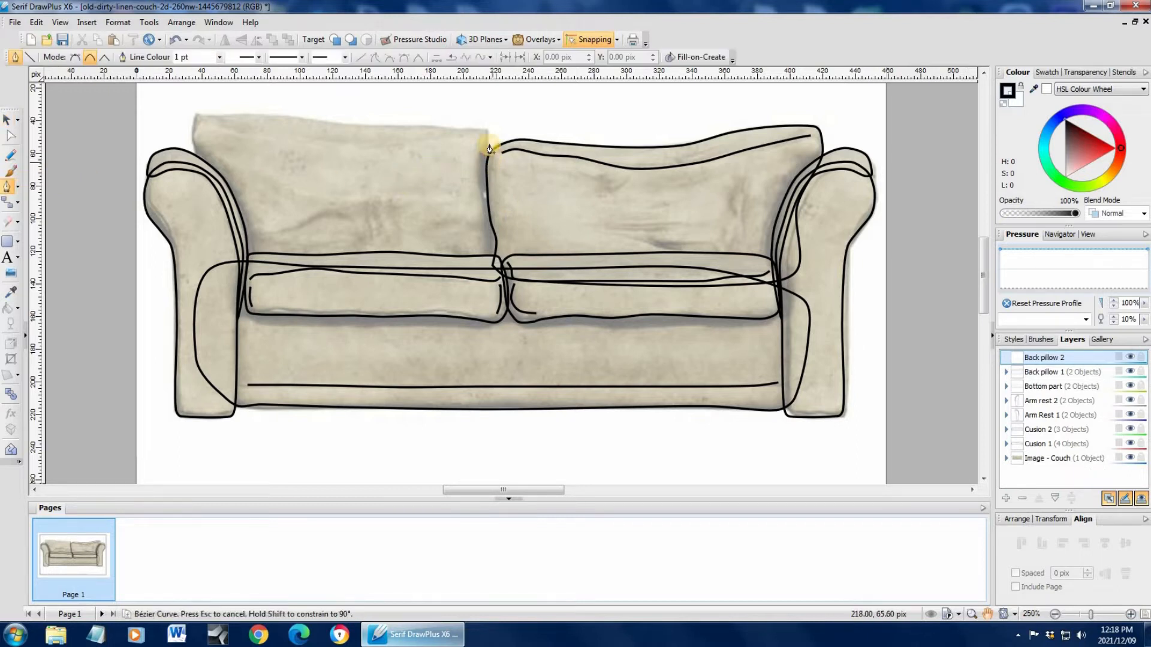
{"action": "left_click", "coordinate": [486, 129]}
{"action": "left_click", "coordinate": [465, 128]}
{"action": "left_click", "coordinate": [408, 127]}
{"action": "left_click", "coordinate": [268, 113]}
{"action": "left_click", "coordinate": [230, 115]}
{"action": "left_click", "coordinate": [202, 114]}
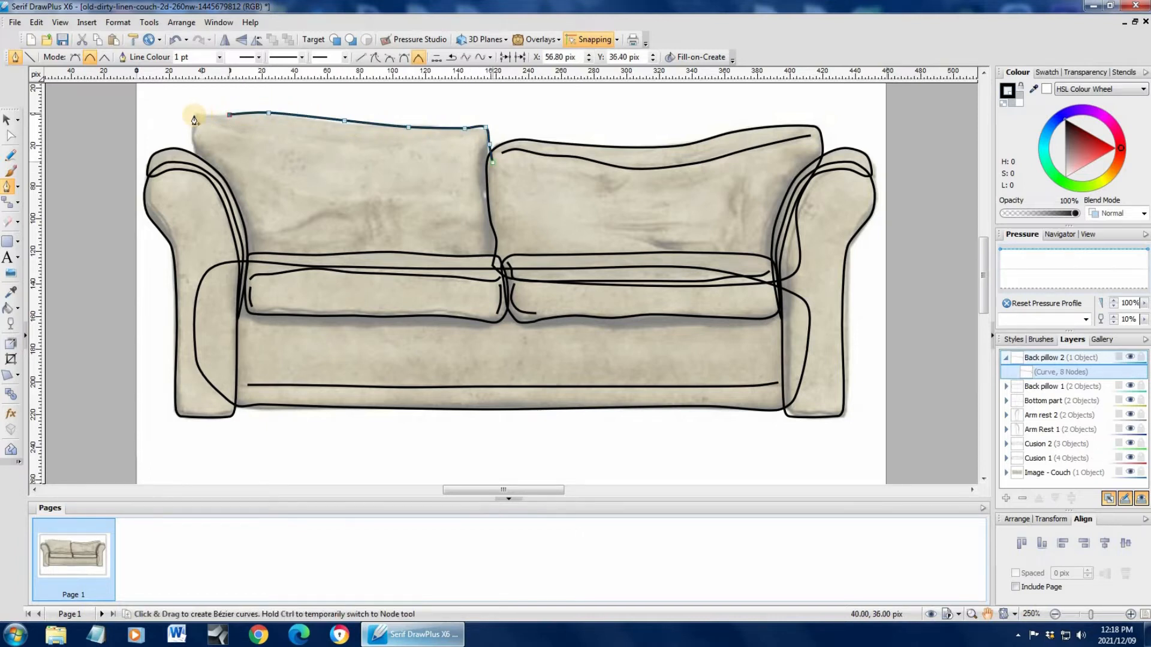
Continue the left back pillow curve around its outer corner and down behind the left arm rest to the seat cushion.
{"action": "left_click", "coordinate": [197, 118]}
{"action": "left_click", "coordinate": [196, 146]}
{"action": "left_click", "coordinate": [198, 186]}
{"action": "left_click", "coordinate": [214, 244]}
{"action": "left_click", "coordinate": [237, 272]}
Run the pillow curve back across the left seat cushion and up the inner edge, closing it at its starting point.
{"action": "left_click", "coordinate": [457, 268]}
{"action": "left_click", "coordinate": [491, 262]}
{"action": "left_click", "coordinate": [494, 220]}
{"action": "left_click", "coordinate": [493, 178]}
{"action": "left_click", "coordinate": [493, 162]}
{"action": "left_click", "coordinate": [7, 119]}
{"action": "left_click", "coordinate": [122, 144]}
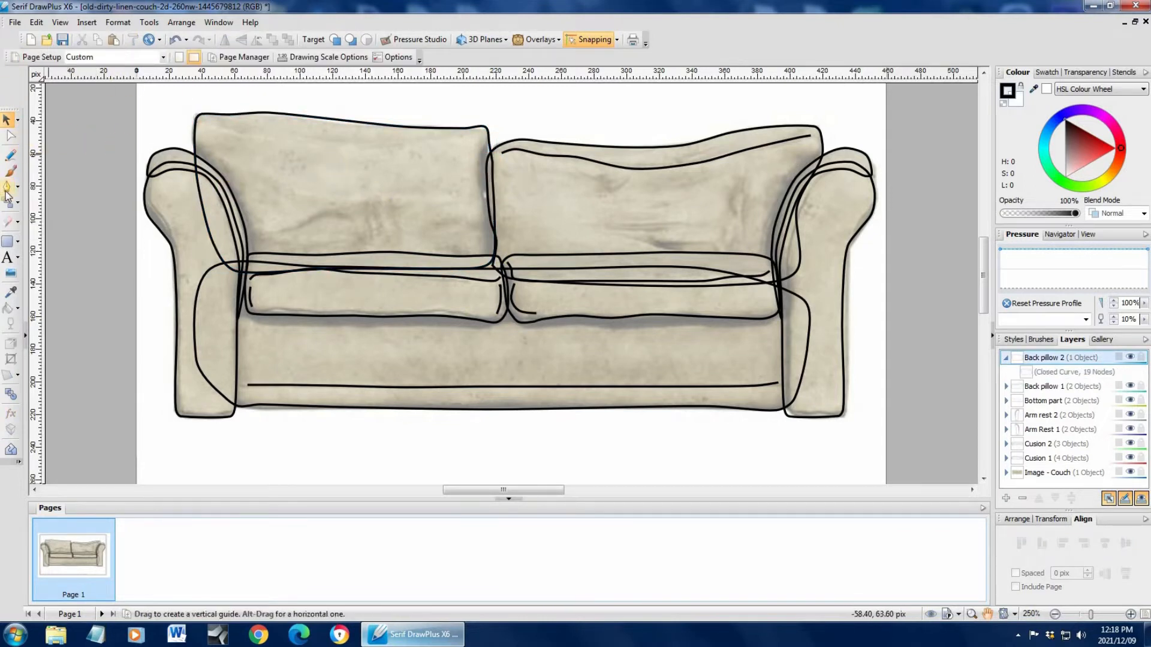
Draw an open seam line just below the left back pillow's upper edge, from near the inner corner to the outer corner.
{"action": "left_click", "coordinate": [448, 139]}
{"action": "left_click", "coordinate": [408, 142]}
{"action": "left_click", "coordinate": [365, 144]}
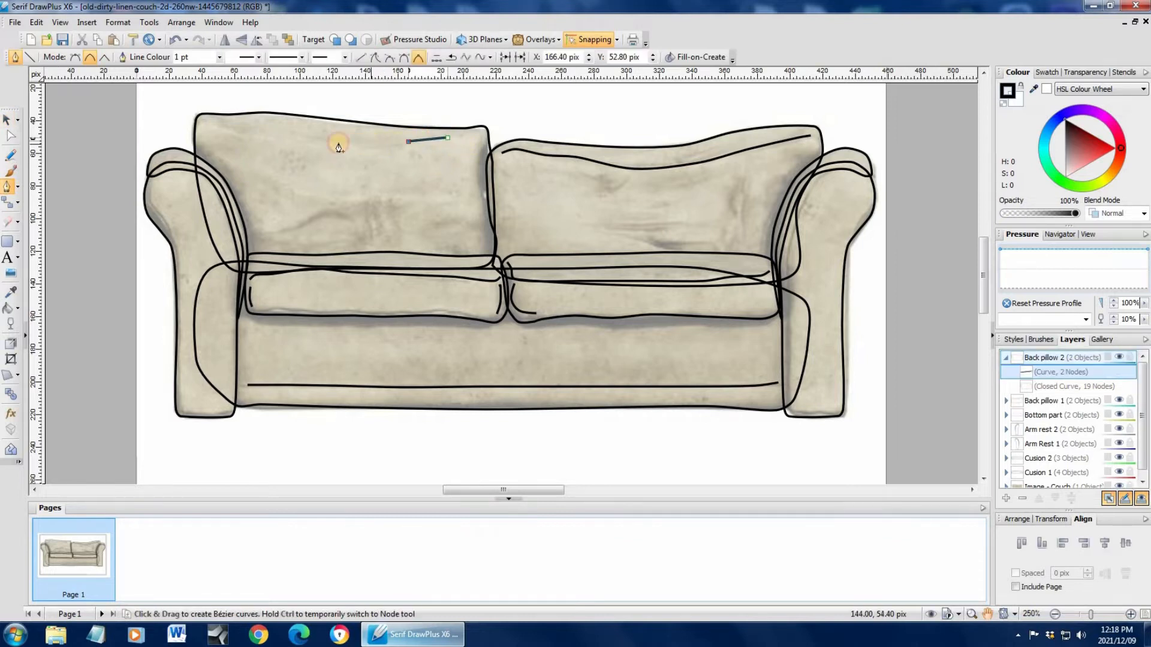
{"action": "left_click", "coordinate": [315, 139]}
{"action": "left_click", "coordinate": [273, 133]}
{"action": "left_click", "coordinate": [248, 127]}
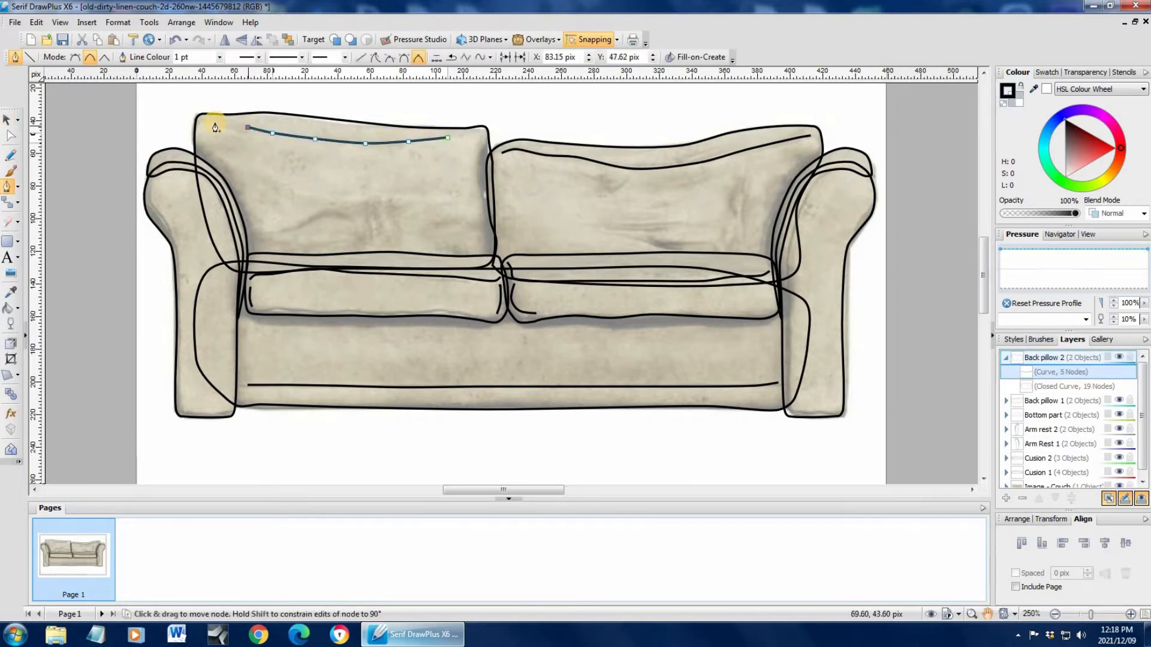
{"action": "left_click", "coordinate": [214, 123]}
{"action": "left_click", "coordinate": [7, 119]}
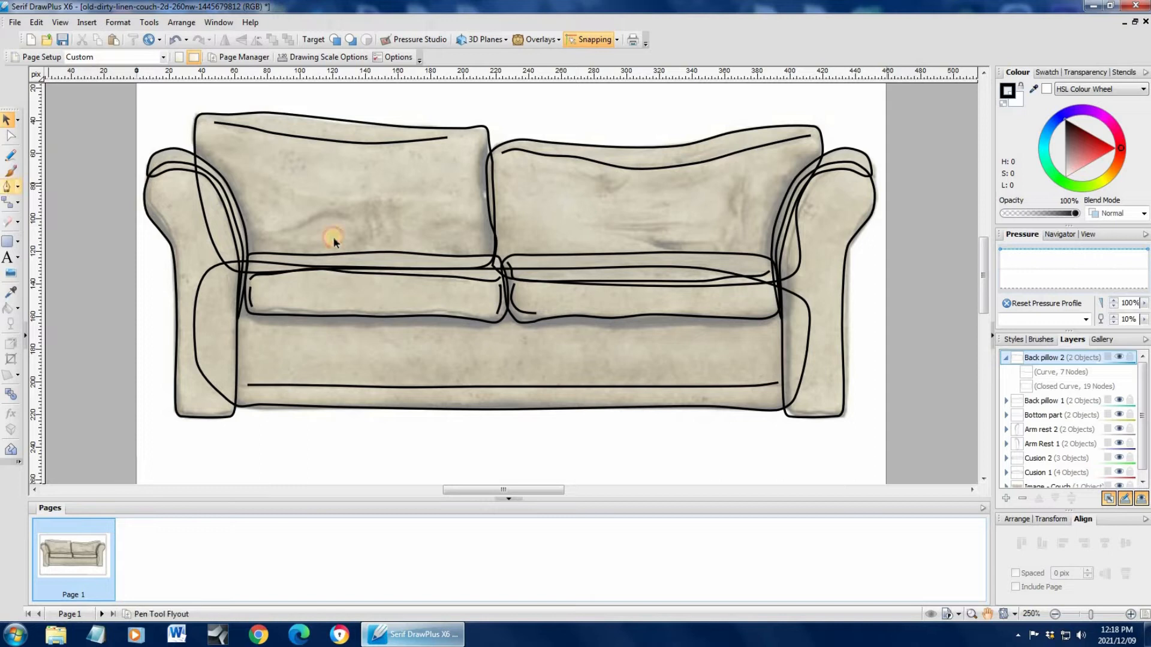
Draw a short peaked crease line low on the left back pillow in the Back pillow 2 layer, and make Back pillow 1 the active layer.
{"action": "left_click", "coordinate": [275, 227]}
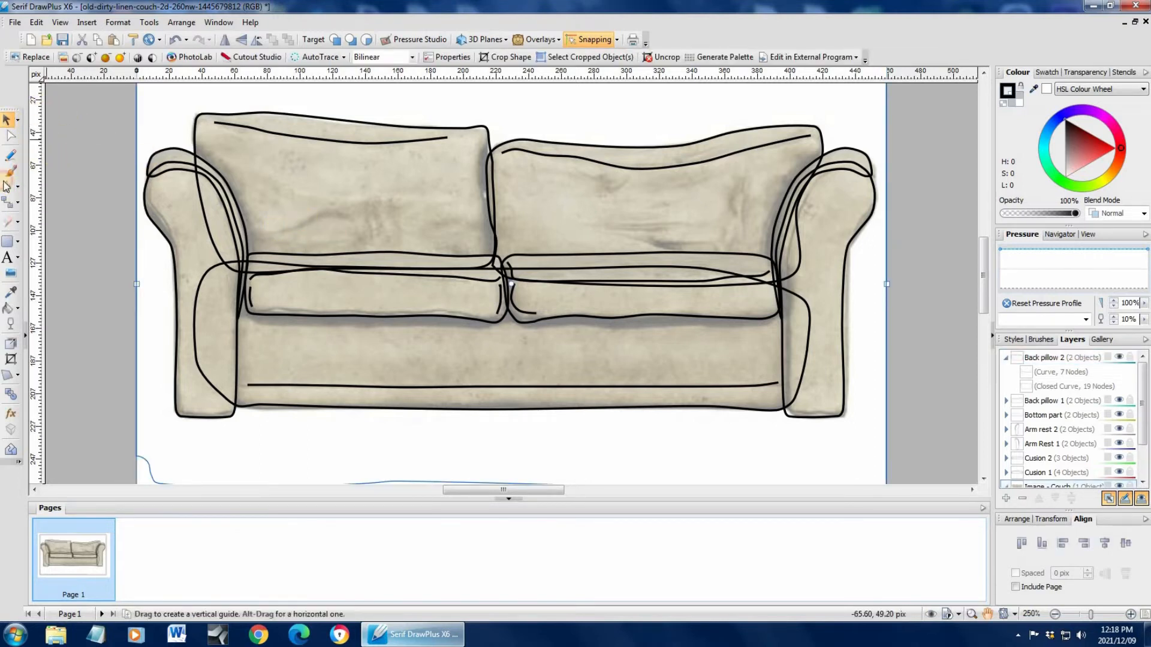
{"action": "key", "text": "Escape"}
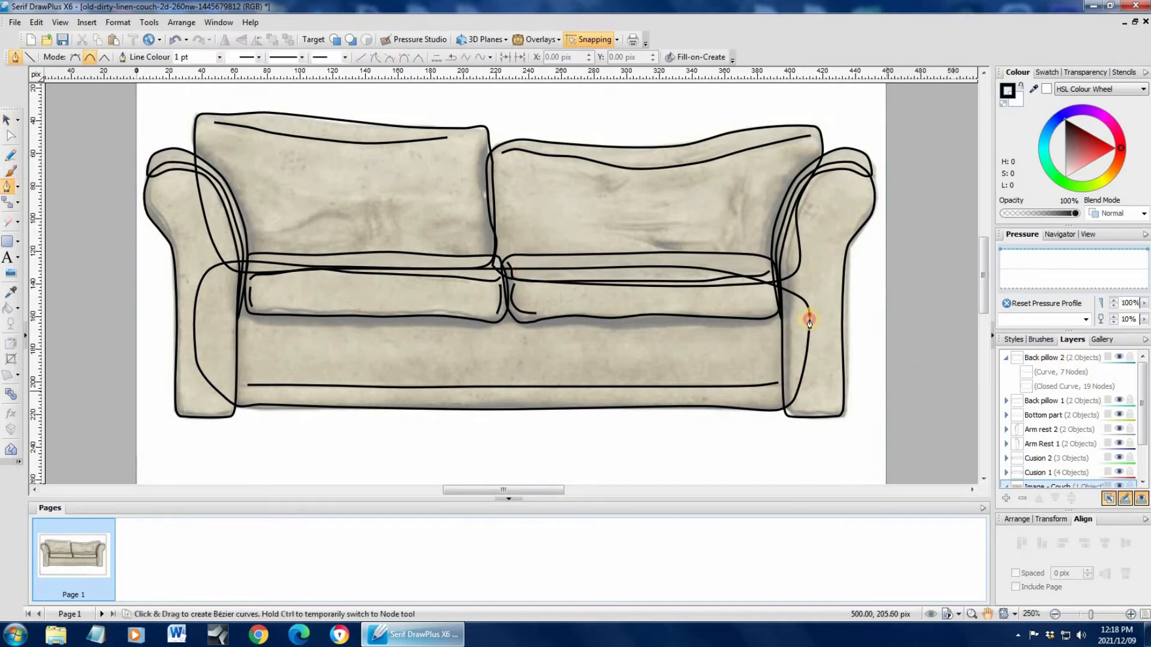
{"action": "left_click", "coordinate": [1061, 357]}
{"action": "left_click", "coordinate": [279, 232]}
{"action": "left_click", "coordinate": [310, 219]}
{"action": "left_click", "coordinate": [327, 213]}
{"action": "left_click", "coordinate": [346, 219]}
{"action": "left_click", "coordinate": [367, 228]}
{"action": "left_click", "coordinate": [7, 119]}
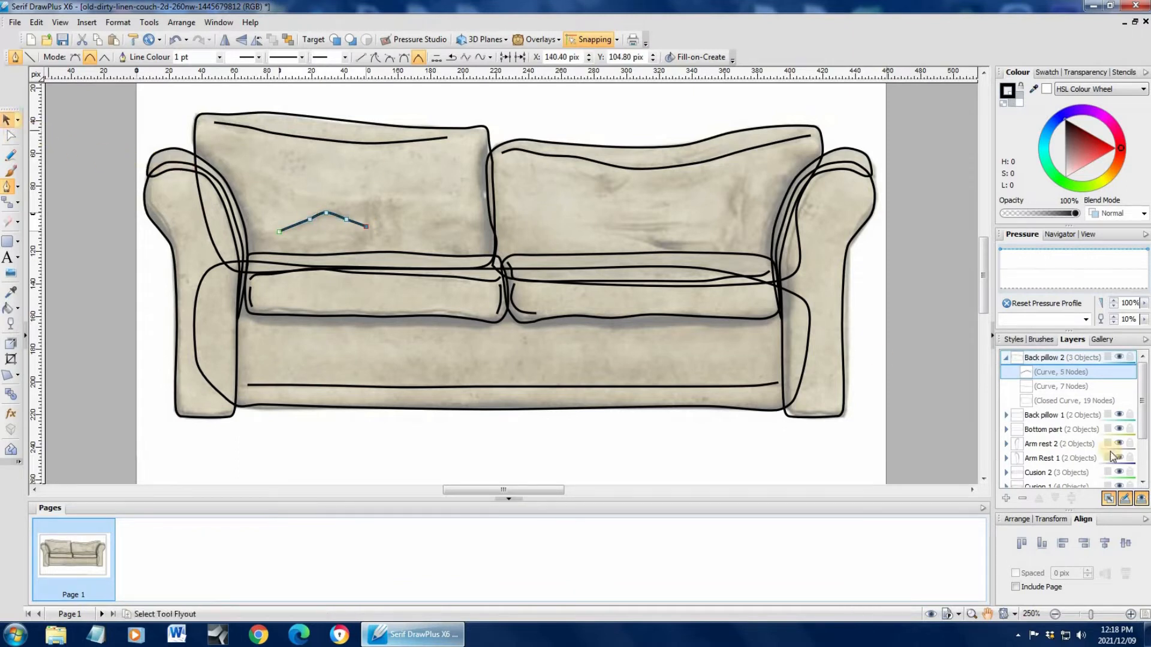
{"action": "left_click", "coordinate": [1044, 416]}
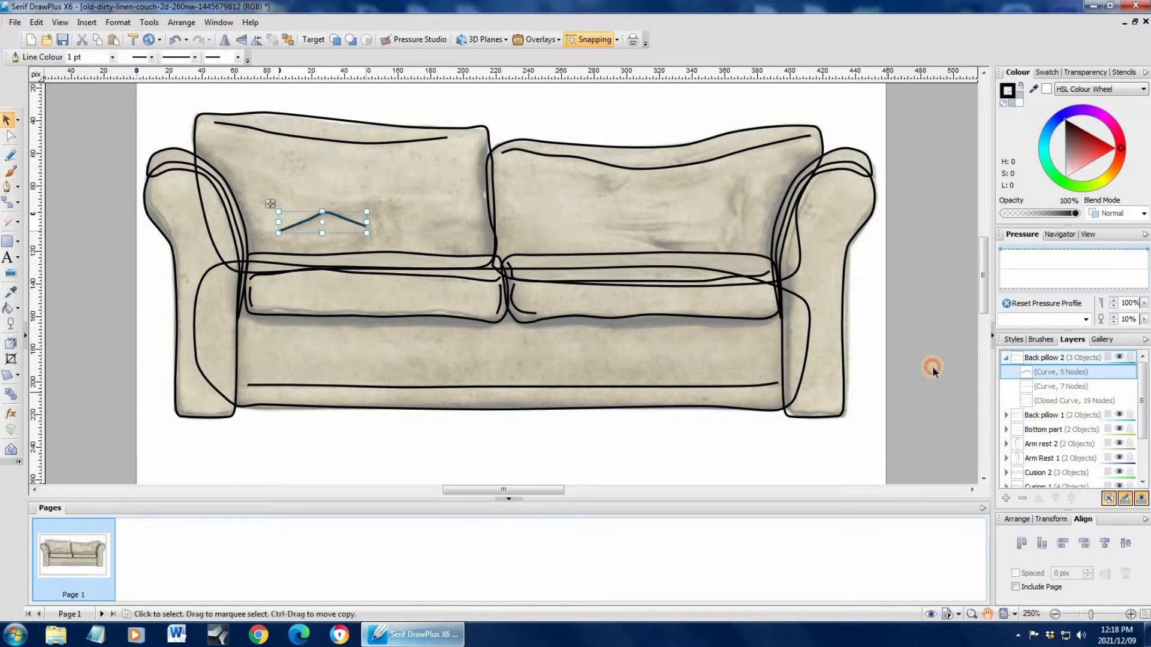
{"action": "left_click", "coordinate": [10, 185]}
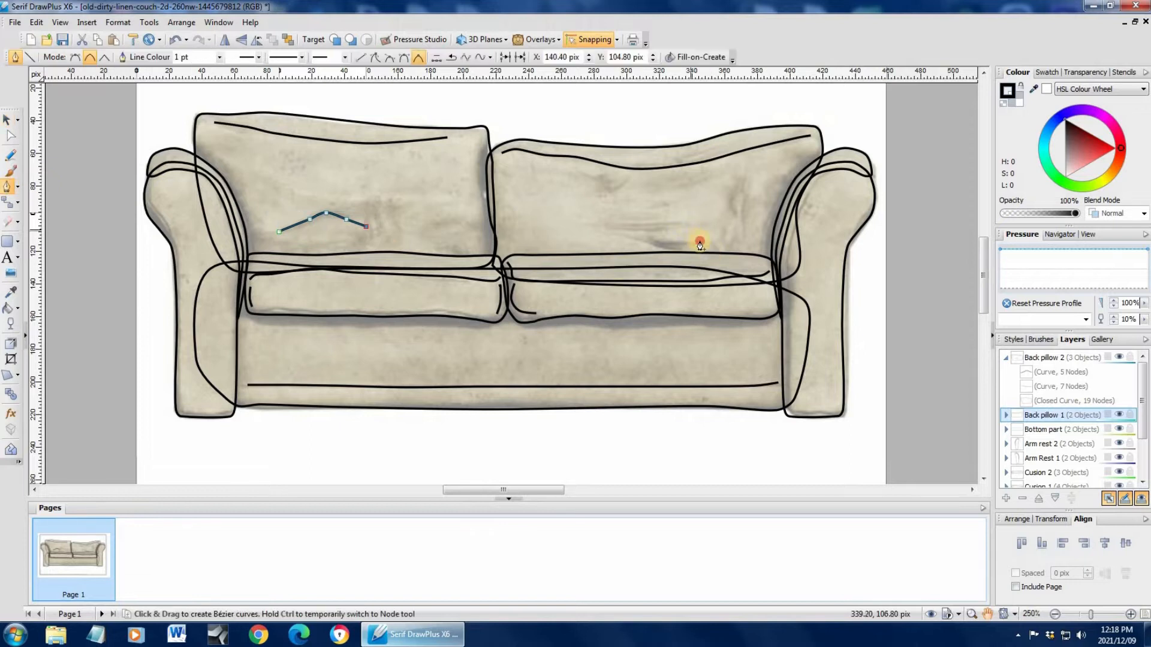
{"action": "left_click", "coordinate": [700, 242]}
{"action": "left_click", "coordinate": [176, 39]}
{"action": "left_click", "coordinate": [8, 121]}
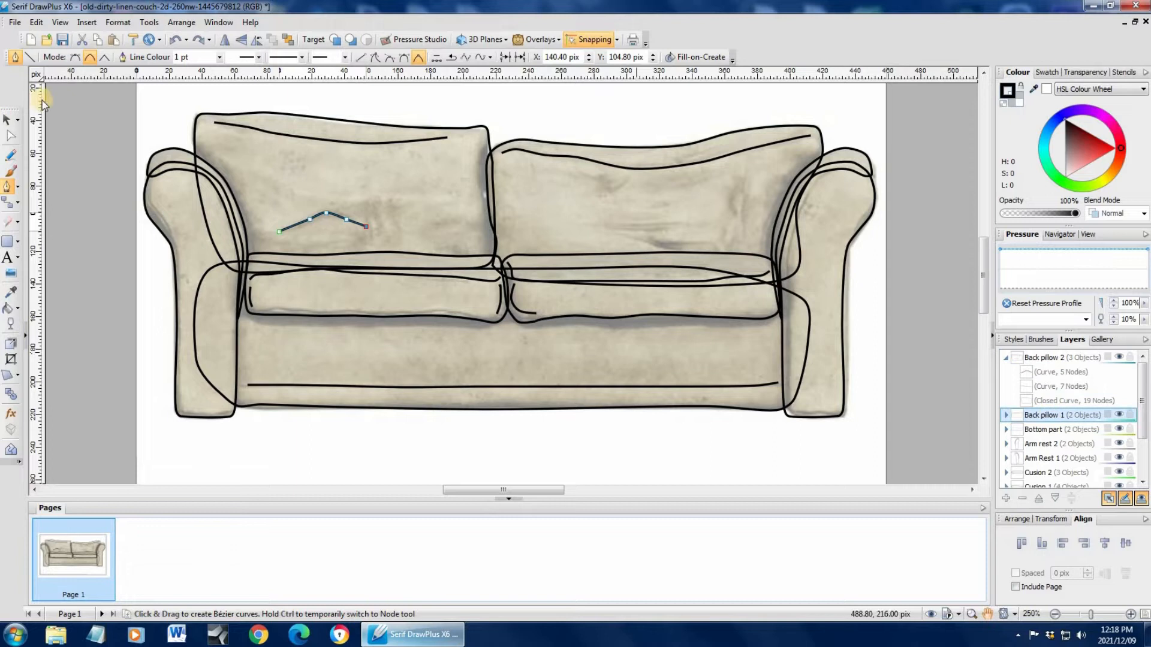
Draw a shallow crease line low on the right back pillow in the Back pillow 1 layer with the Pen tool.
{"action": "left_click", "coordinate": [7, 186]}
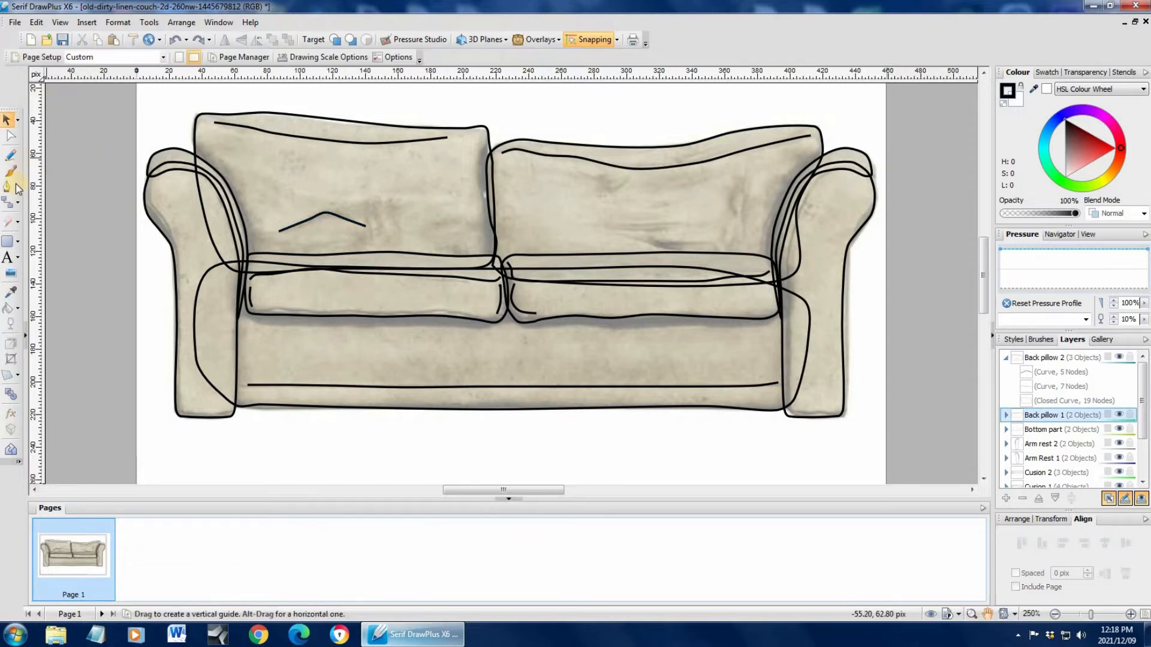
{"action": "left_click", "coordinate": [608, 226]}
{"action": "left_click", "coordinate": [643, 237]}
{"action": "left_click", "coordinate": [665, 241]}
{"action": "left_click", "coordinate": [693, 239]}
{"action": "left_click", "coordinate": [717, 238]}
{"action": "left_click", "coordinate": [731, 240]}
{"action": "left_click", "coordinate": [9, 122]}
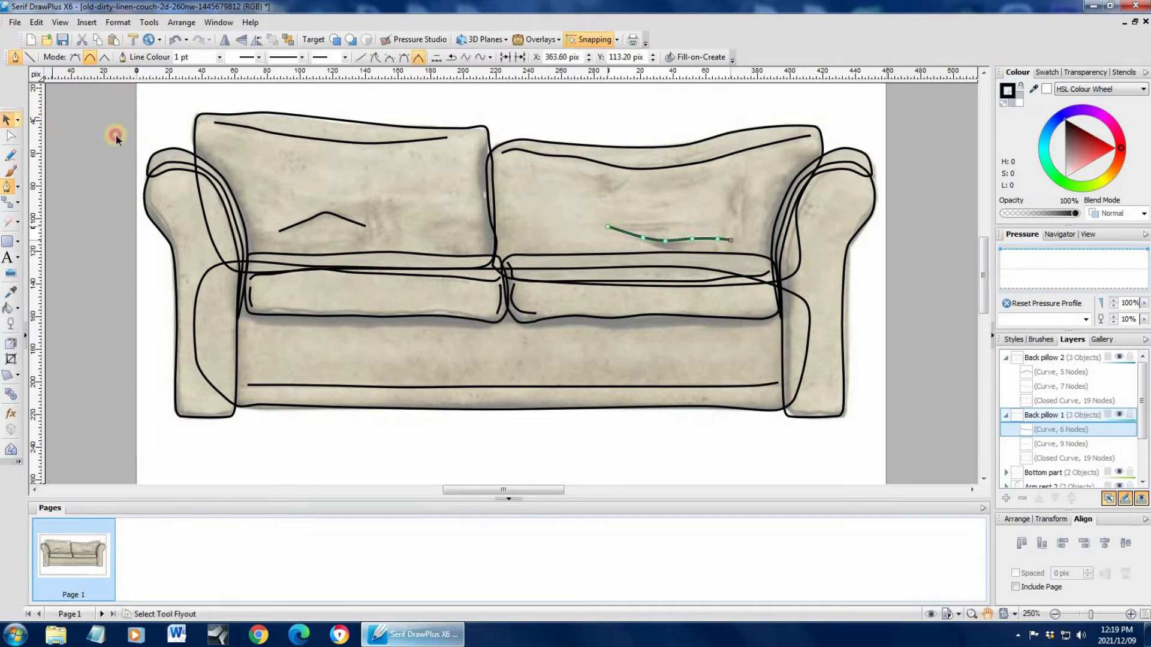
Collapse the back pillow layers, hide the Image - Couch layer to inspect the line drawing alone, and show the photo again.
{"action": "left_click", "coordinate": [1009, 357]}
{"action": "left_click", "coordinate": [1007, 372]}
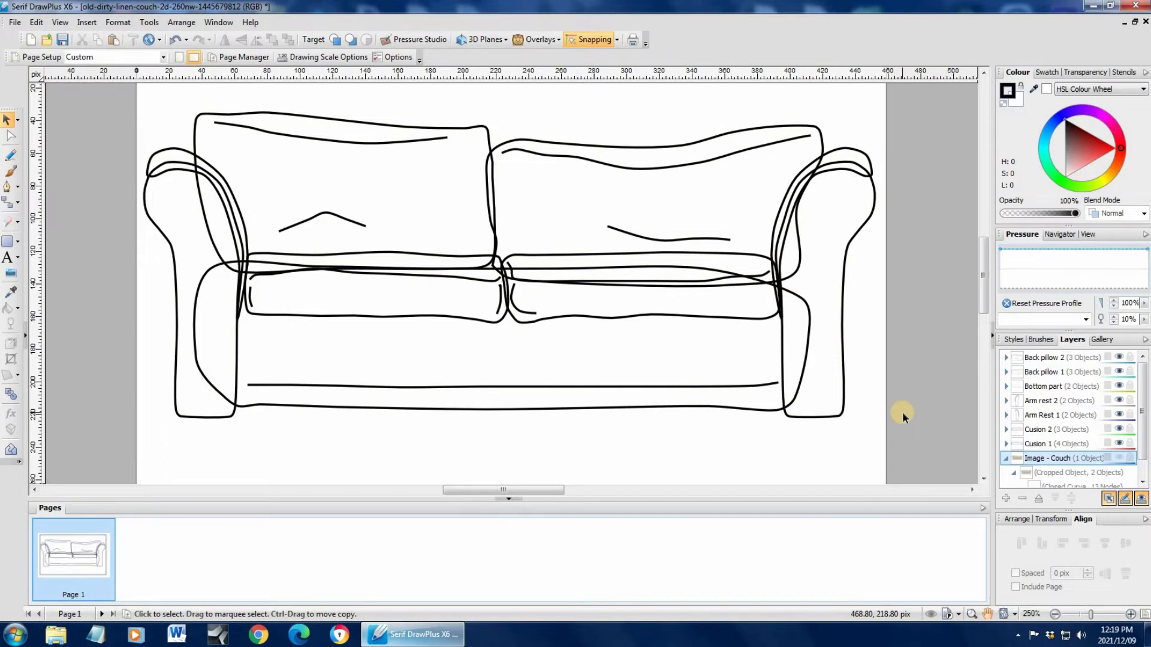
{"action": "left_click", "coordinate": [1136, 454]}
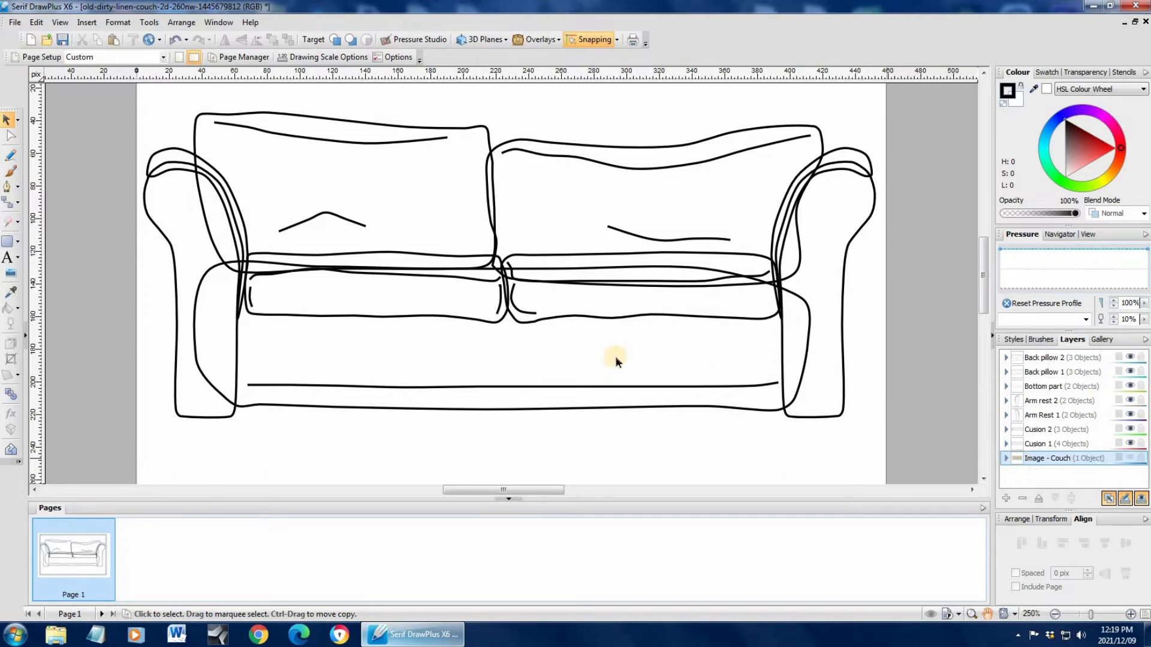
{"action": "left_click", "coordinate": [1130, 457]}
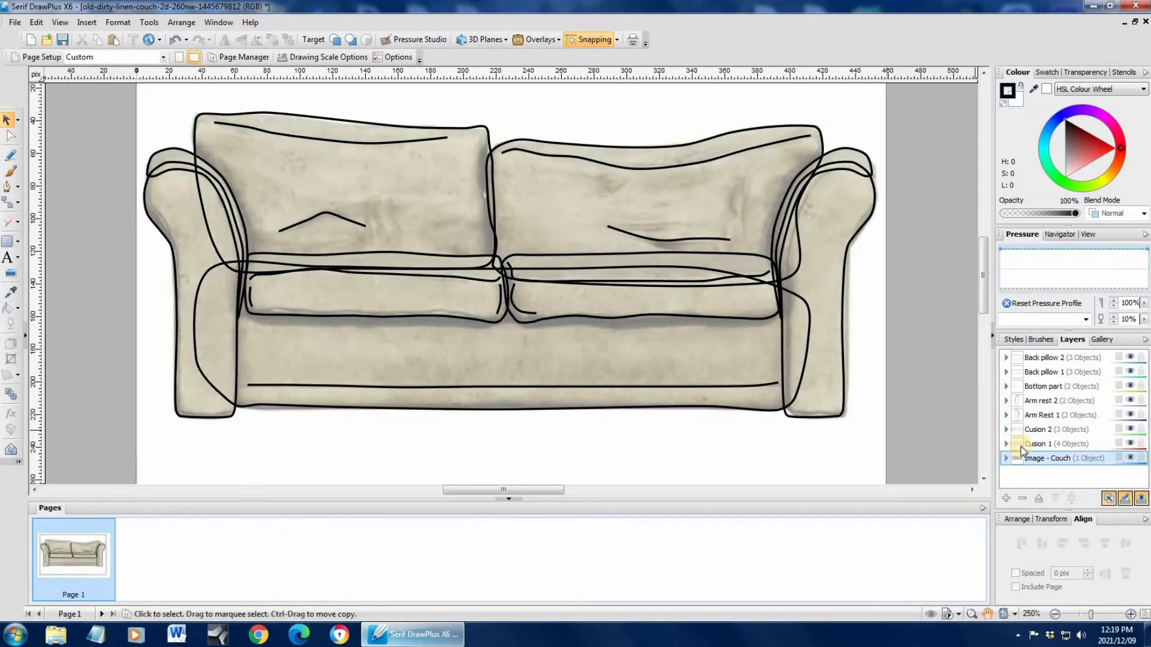
Hide all cushion, arm rest, bottom part and back pillow layers, keeping only the Image - Couch layer shown.
{"action": "left_click", "coordinate": [1131, 443]}
{"action": "left_click", "coordinate": [1130, 429]}
{"action": "left_click", "coordinate": [1130, 385]}
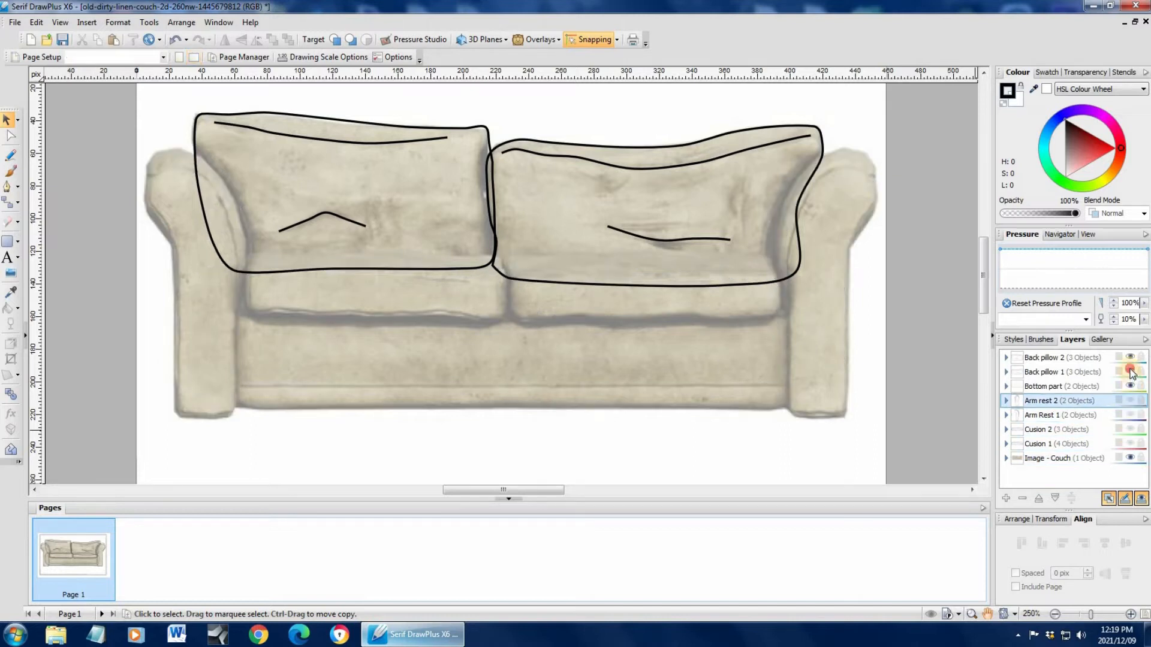
{"action": "left_click", "coordinate": [1131, 372]}
{"action": "left_click", "coordinate": [1131, 357]}
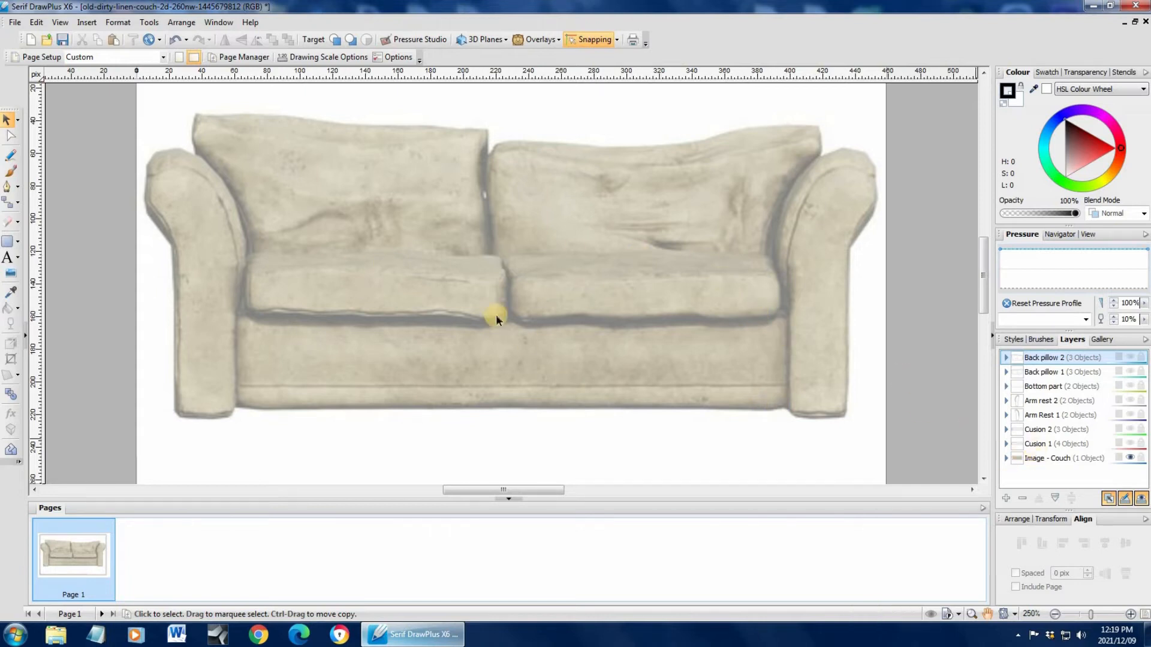
Move the Cusion 1 layer to the top of the stack with Cusion 2 directly below it, and show Cusion 1.
{"action": "left_click_drag", "start_coordinate": [1041, 447], "coordinate": [1039, 358]}
{"action": "left_click_drag", "start_coordinate": [1043, 450], "coordinate": [1038, 391]}
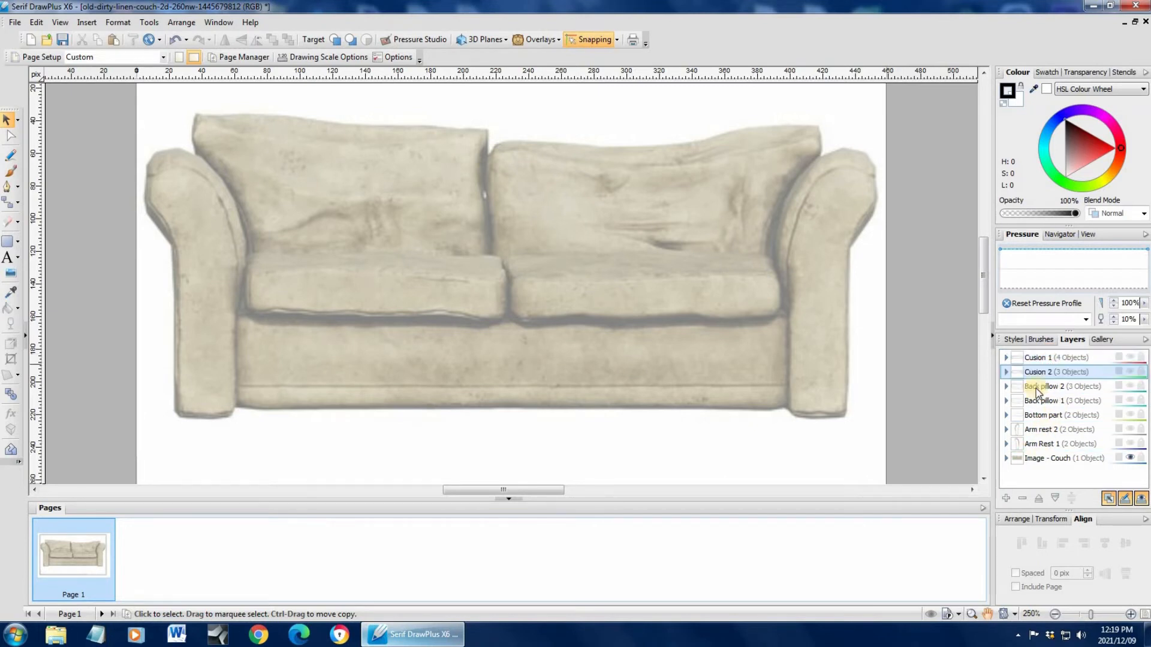
{"action": "left_click", "coordinate": [1131, 357]}
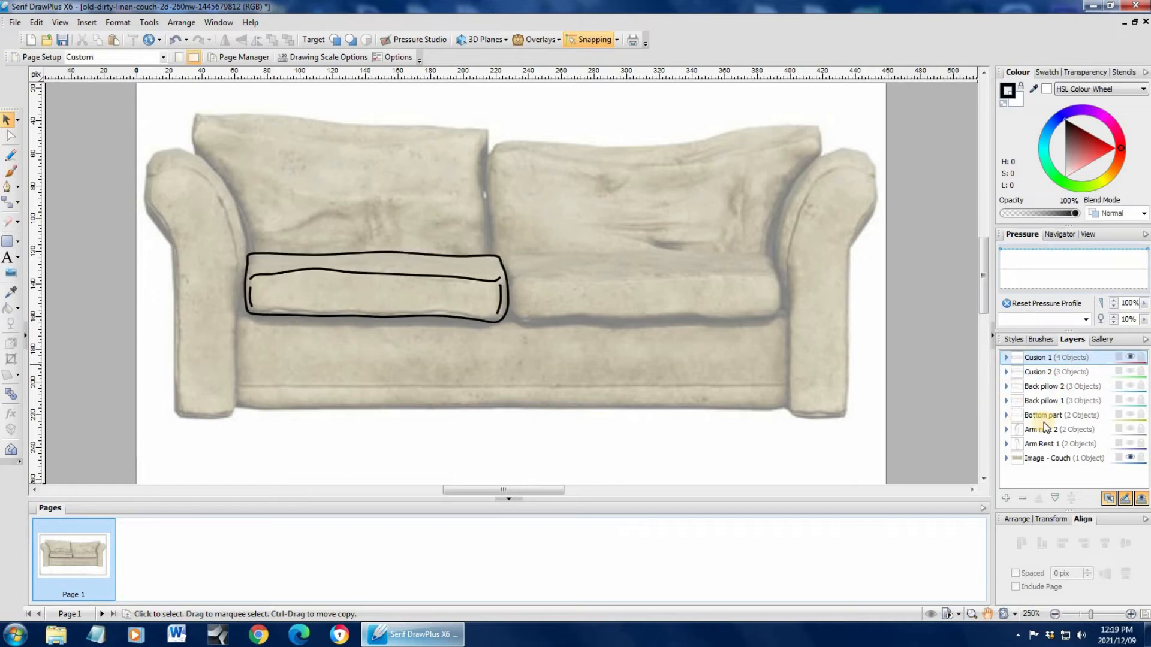
Duplicate the left seat cushion's closed outline within the Cusion 1 layer and set the copy's line width to 0 pt.
{"action": "left_click", "coordinate": [1006, 359]}
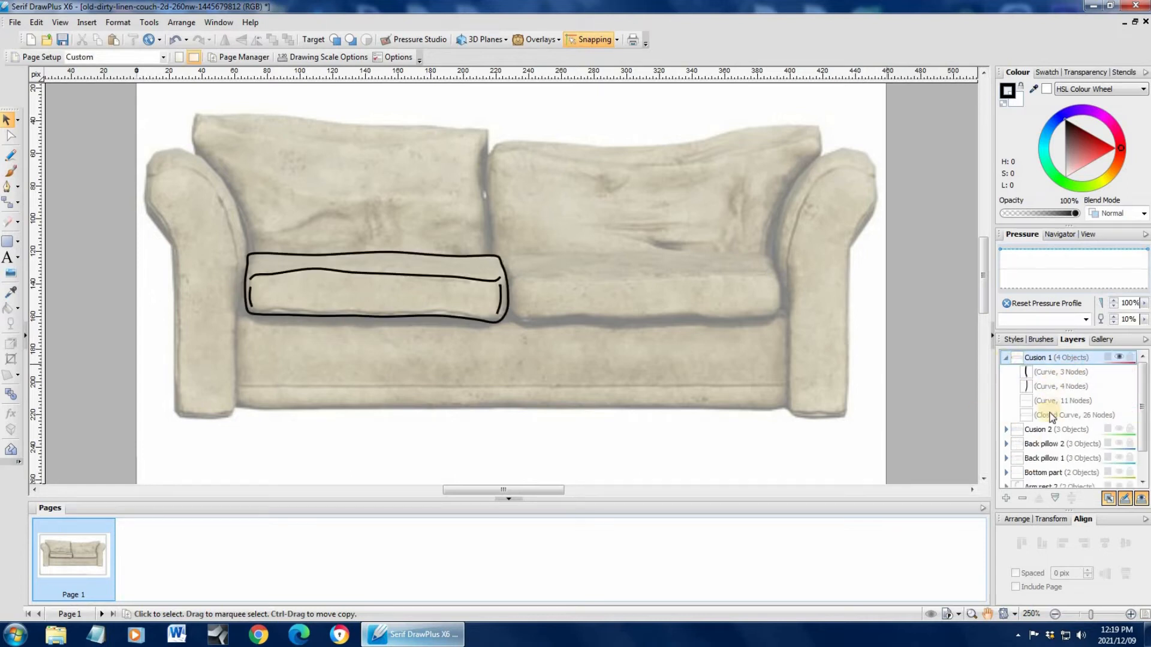
{"action": "left_click", "coordinate": [1049, 417]}
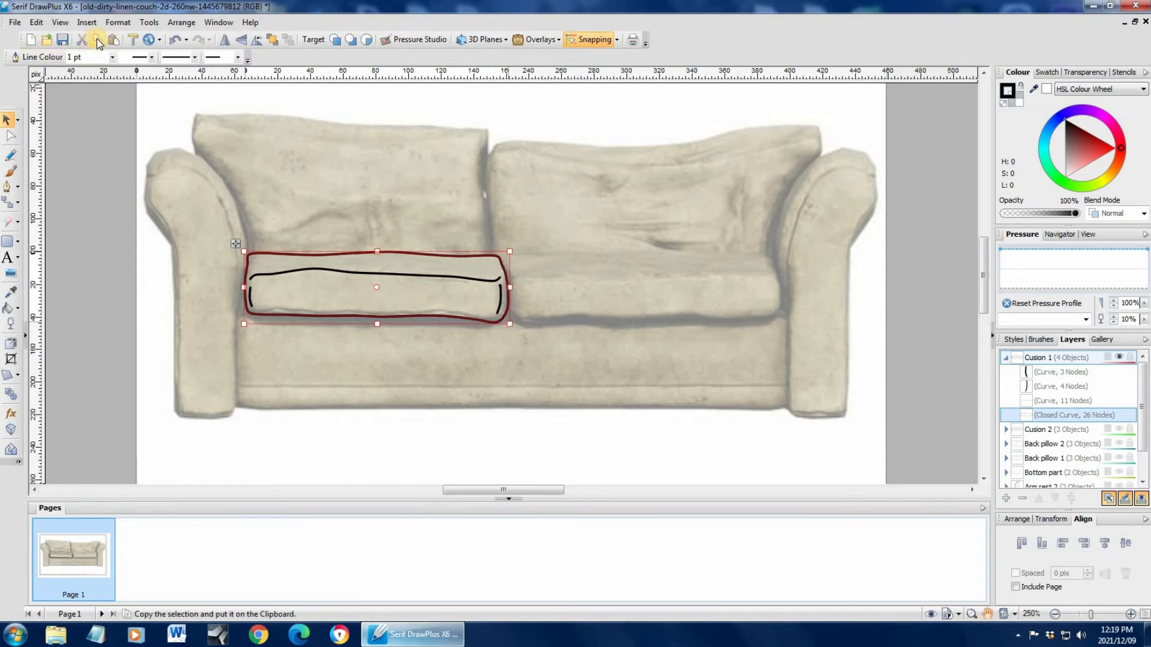
{"action": "left_click", "coordinate": [114, 40]}
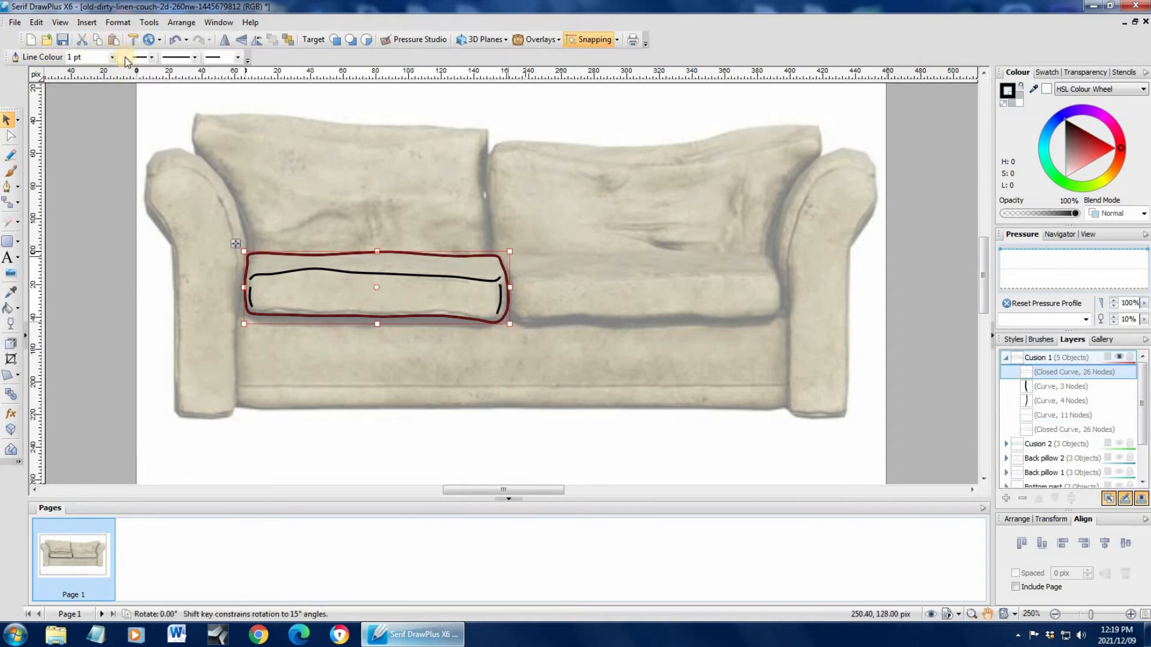
{"action": "left_click", "coordinate": [112, 57]}
{"action": "left_click", "coordinate": [84, 75]}
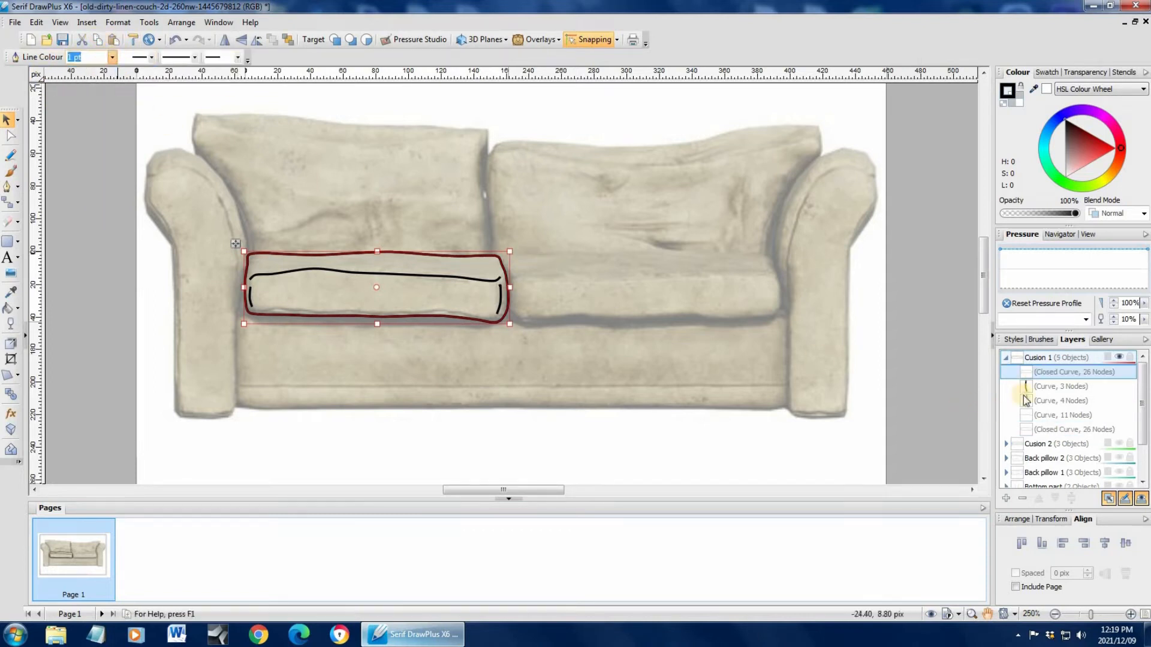
Move the outline copy to the bottom of the Cusion 1 layer and pick a blue colour with H 195, S 100, L 50 for it.
{"action": "left_click_drag", "start_coordinate": [1058, 374], "coordinate": [1052, 431]}
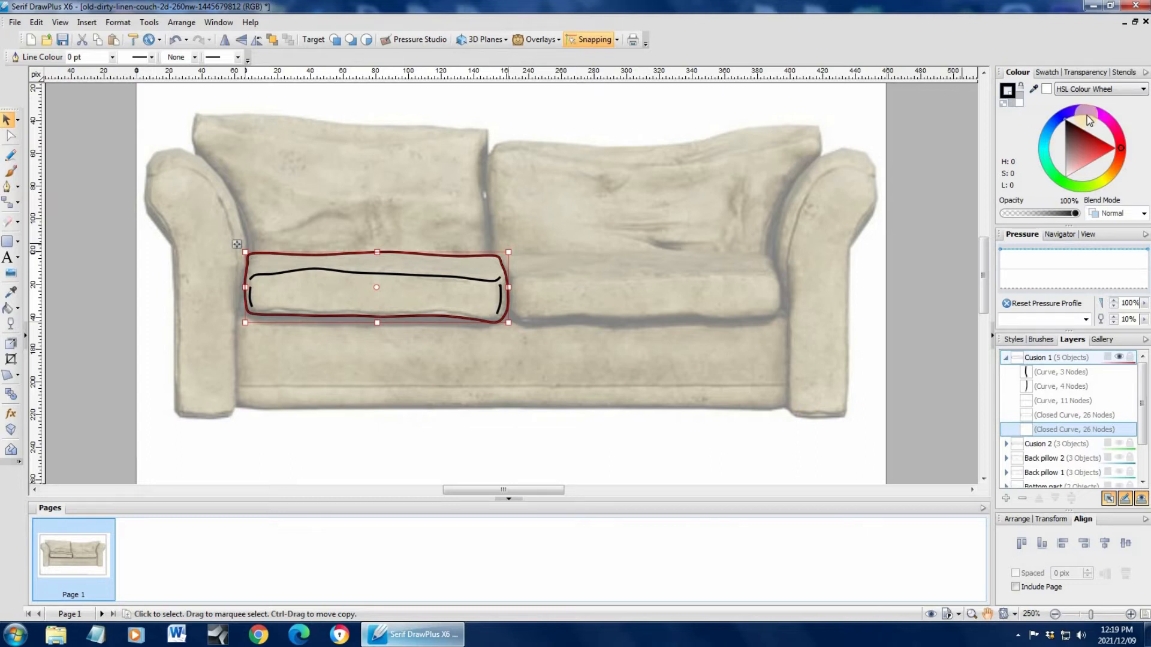
{"action": "left_click", "coordinate": [1045, 137]}
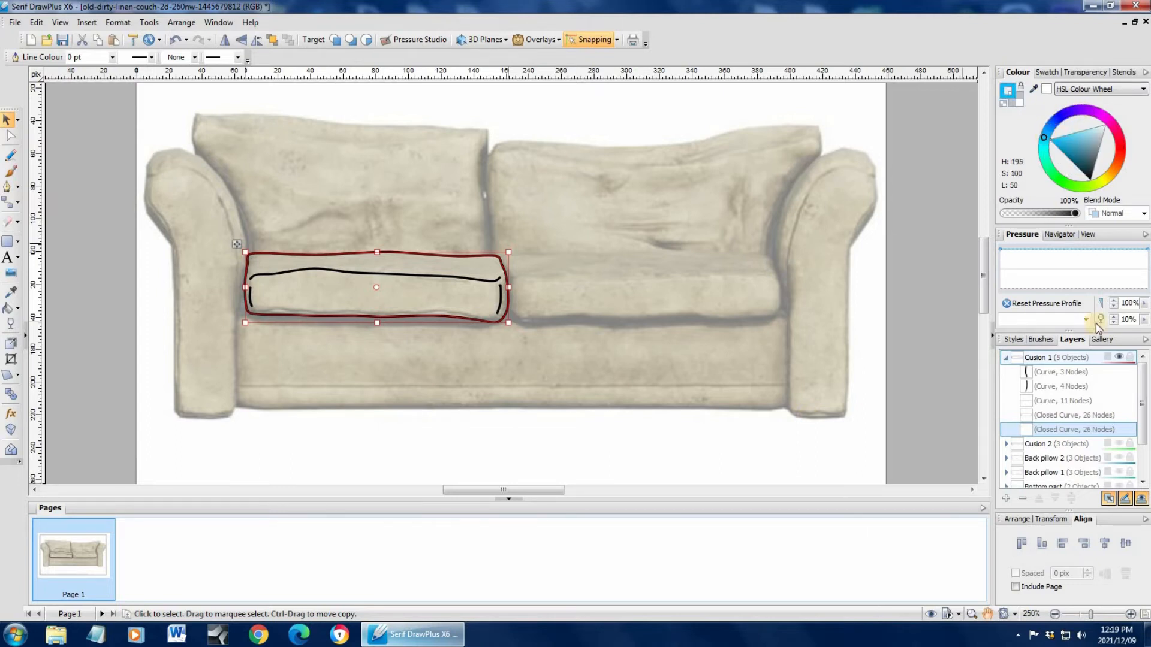
Fill the left seat cushion's outline copy with light blue, H 195, S 100, L 68, and sample that blue with the Colour Picker.
{"action": "left_click", "coordinate": [1022, 103]}
{"action": "left_click_drag", "start_coordinate": [1077, 138], "coordinate": [1069, 134]}
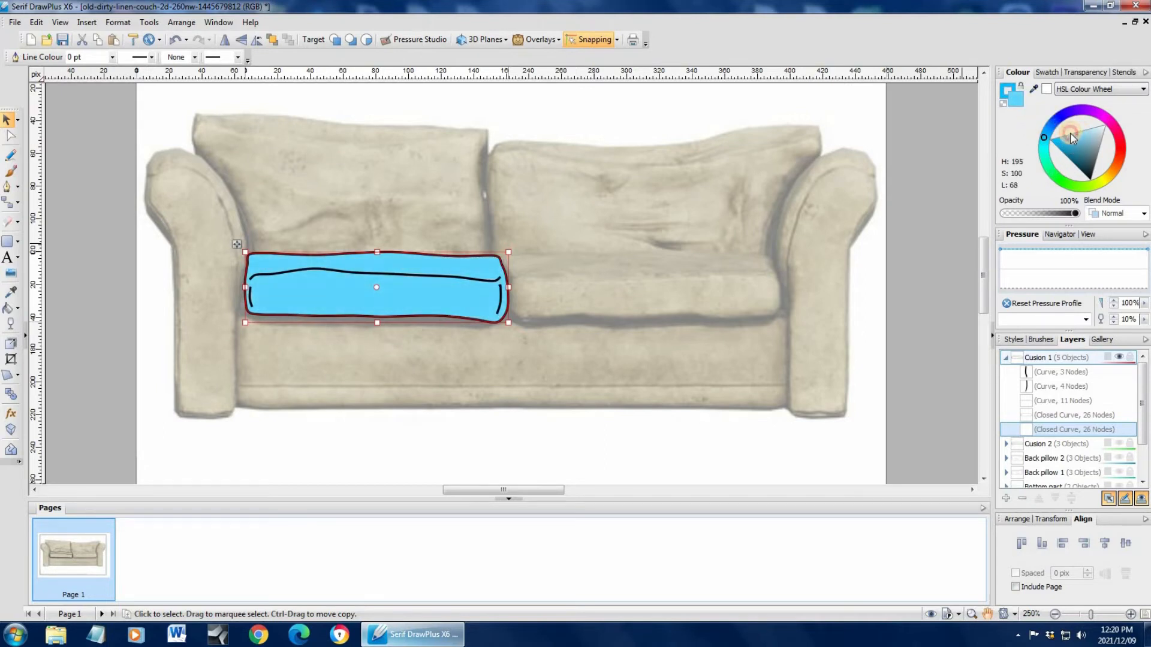
{"action": "left_click", "coordinate": [395, 126]}
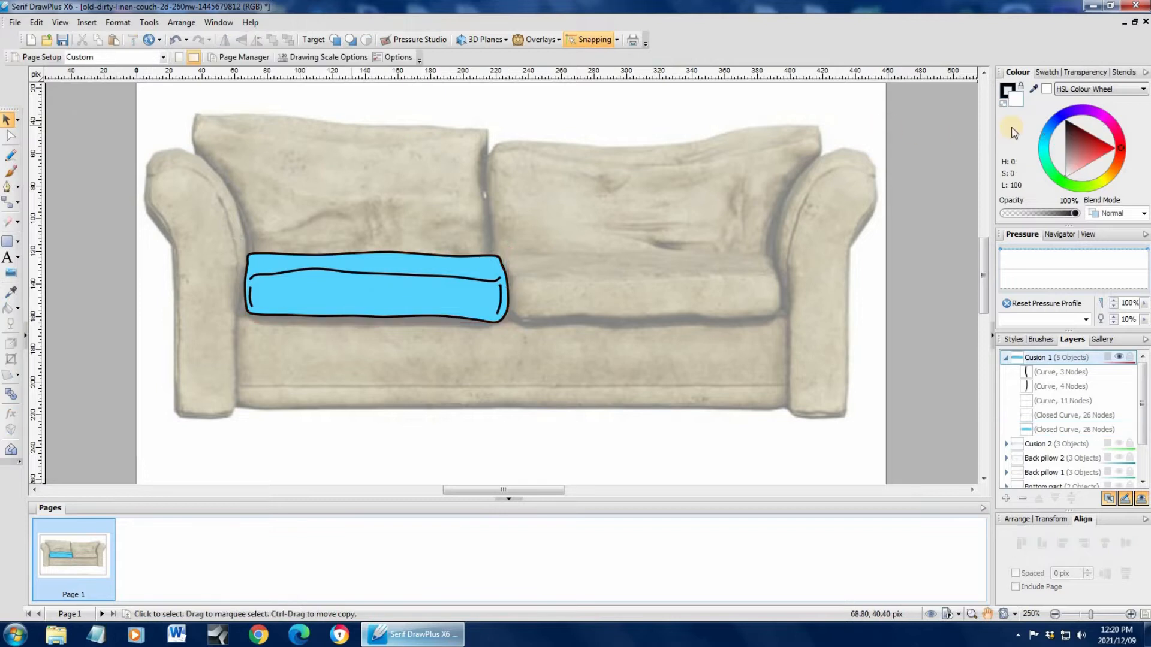
{"action": "left_click_drag", "start_coordinate": [414, 229], "coordinate": [372, 292]}
{"action": "left_click", "coordinate": [388, 291]}
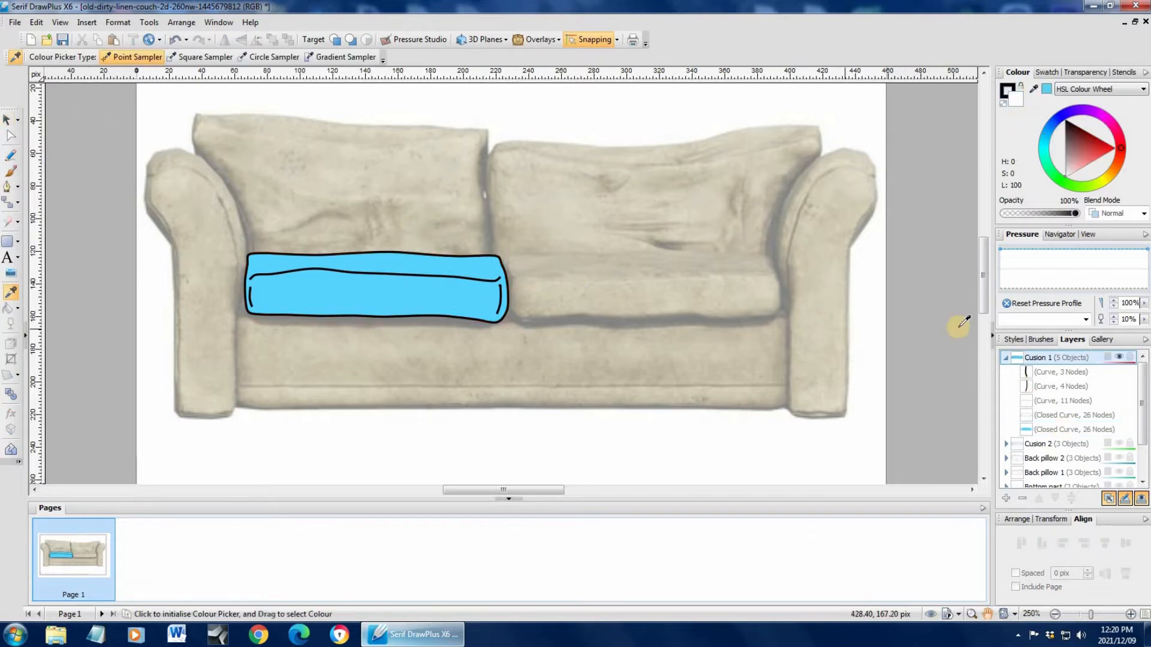
Show the Cusion 2 layer, duplicate the right seat cushion's closed outline in it and reduce the copy's line width.
{"action": "left_click", "coordinate": [1006, 358]}
{"action": "left_click", "coordinate": [1006, 372]}
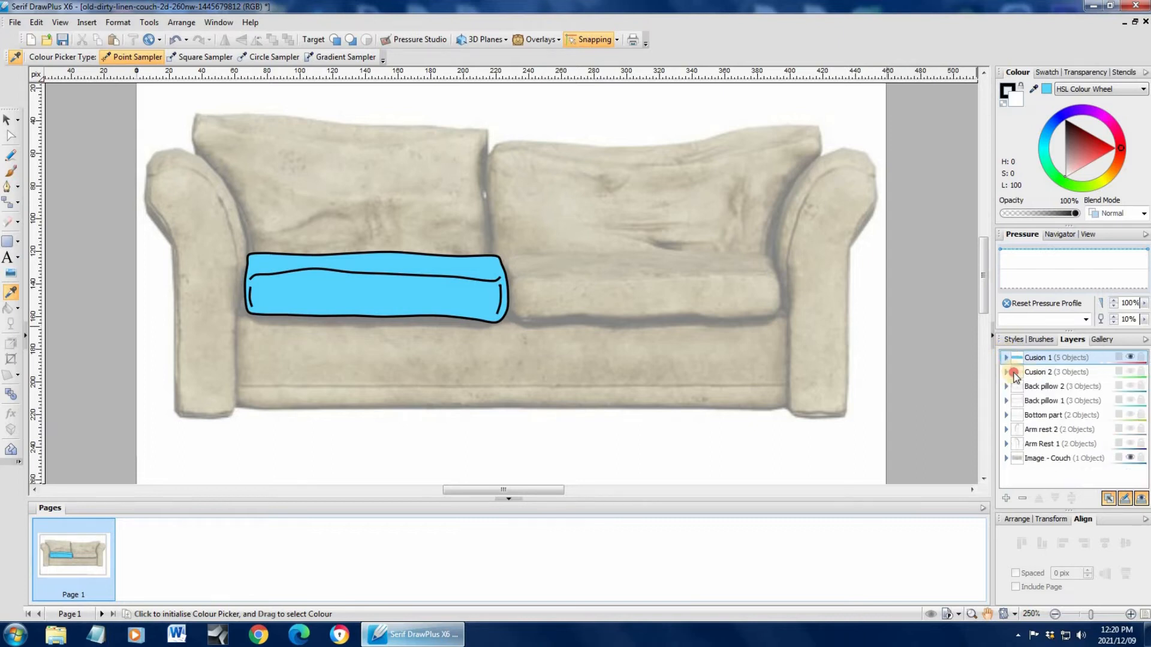
{"action": "left_click", "coordinate": [1049, 416]}
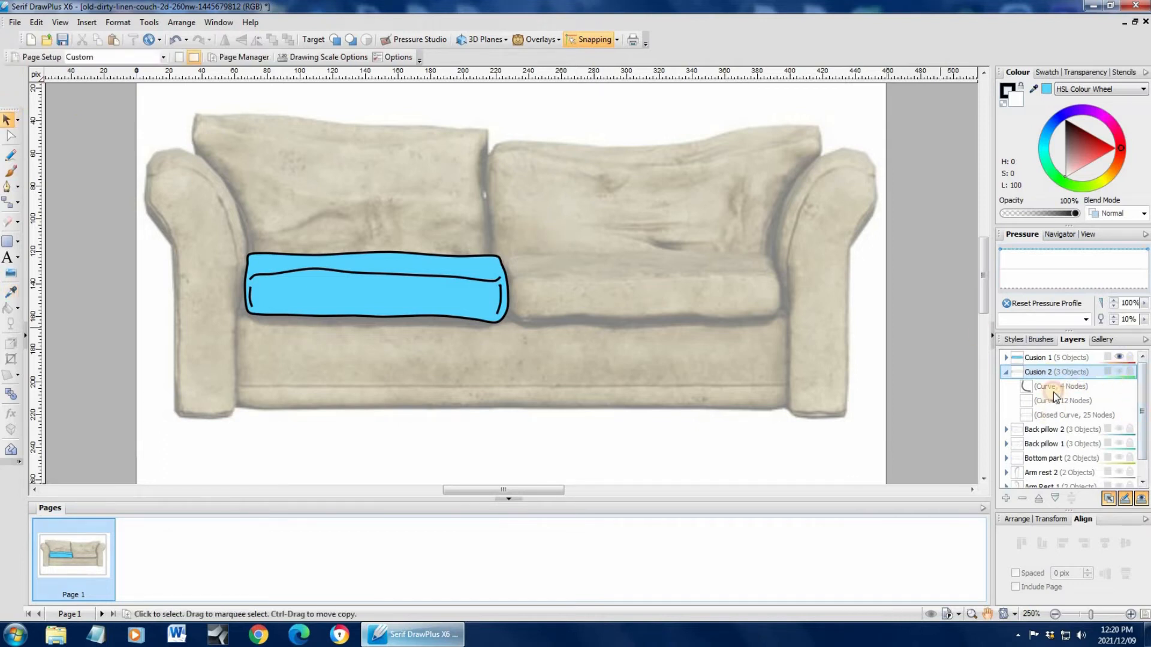
{"action": "left_click", "coordinate": [1046, 415]}
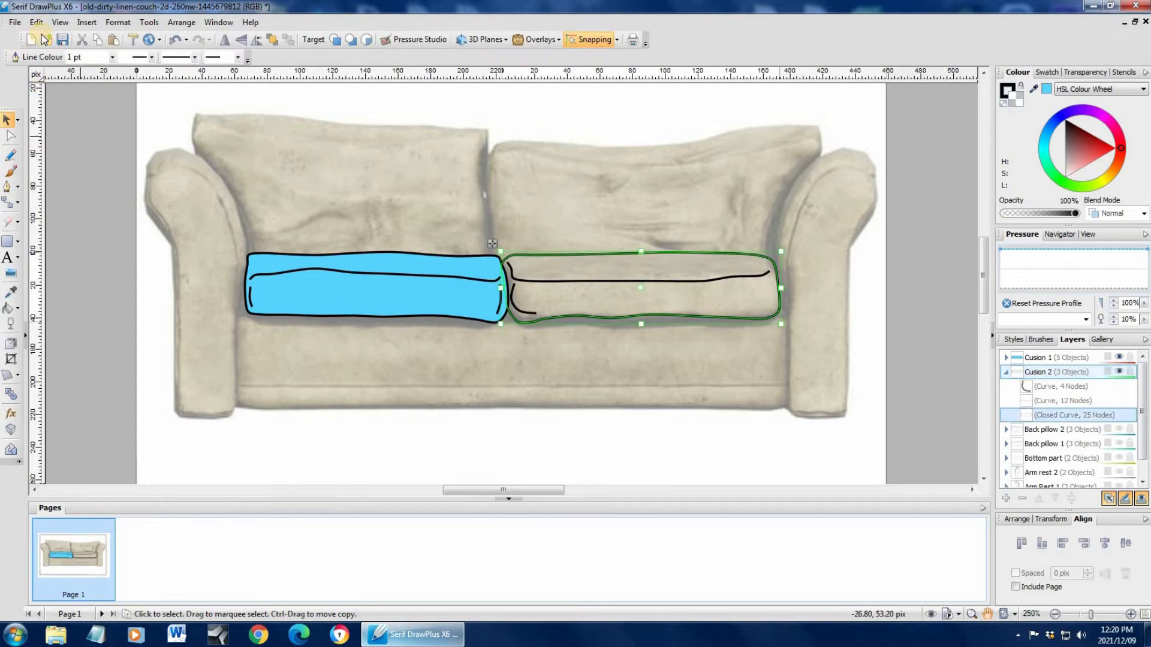
{"action": "left_click", "coordinate": [113, 44]}
{"action": "left_click", "coordinate": [112, 57]}
{"action": "left_click", "coordinate": [99, 72]}
Fill the right cushion's outline copy with the sampled light blue and move it to the bottom of the Cusion 2 layer.
{"action": "left_click_drag", "start_coordinate": [1057, 412], "coordinate": [1042, 380]}
{"action": "left_click", "coordinate": [1047, 90]}
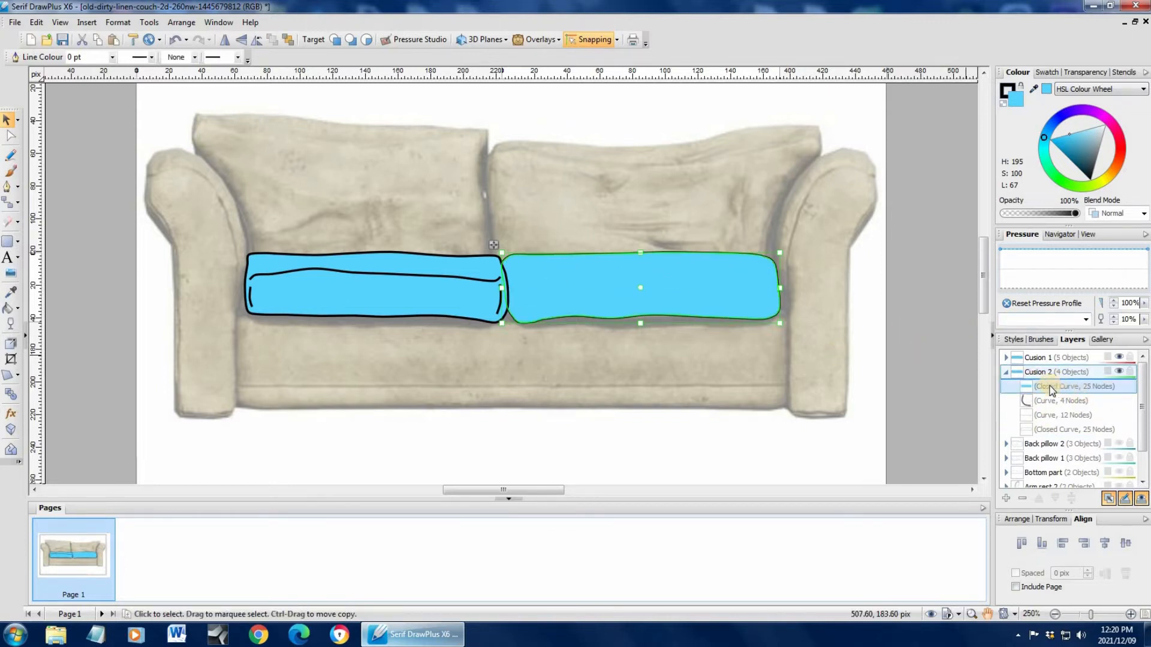
{"action": "left_click_drag", "start_coordinate": [1063, 385], "coordinate": [1067, 433]}
{"action": "left_click", "coordinate": [1006, 371]}
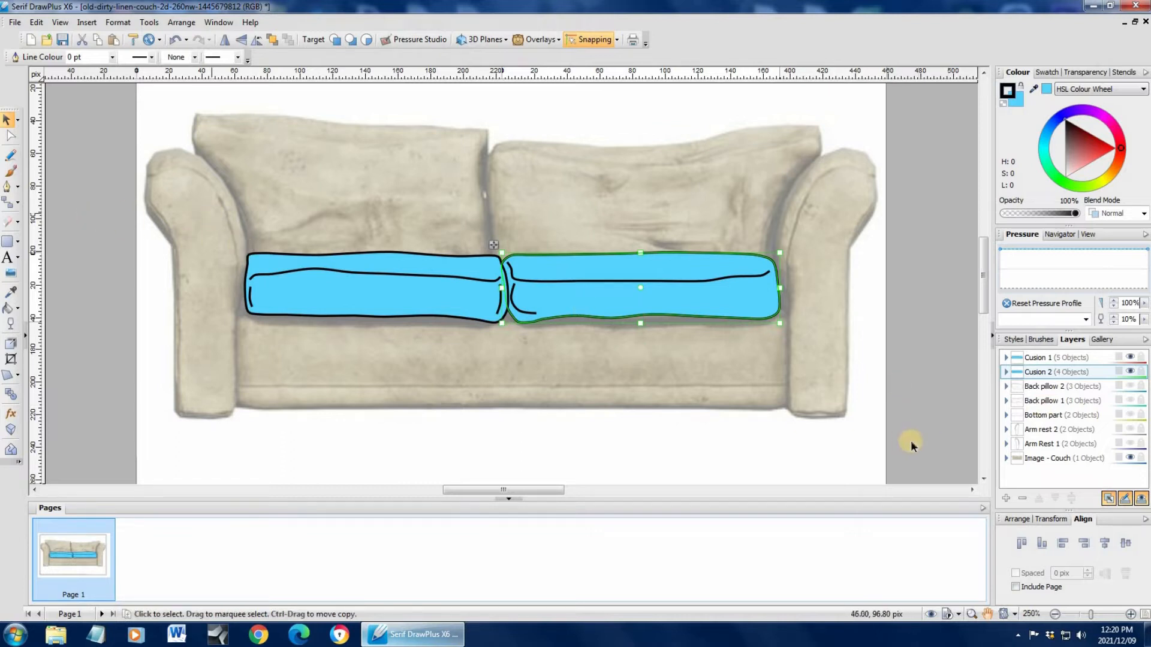
Move the Arm Rest 1 and Arm rest 2 layers directly below Cusion 2, and expand Arm Rest 1.
{"action": "left_click_drag", "start_coordinate": [1048, 448], "coordinate": [1046, 389]}
{"action": "left_click_drag", "start_coordinate": [1044, 443], "coordinate": [1043, 397]}
{"action": "left_click", "coordinate": [1007, 387]}
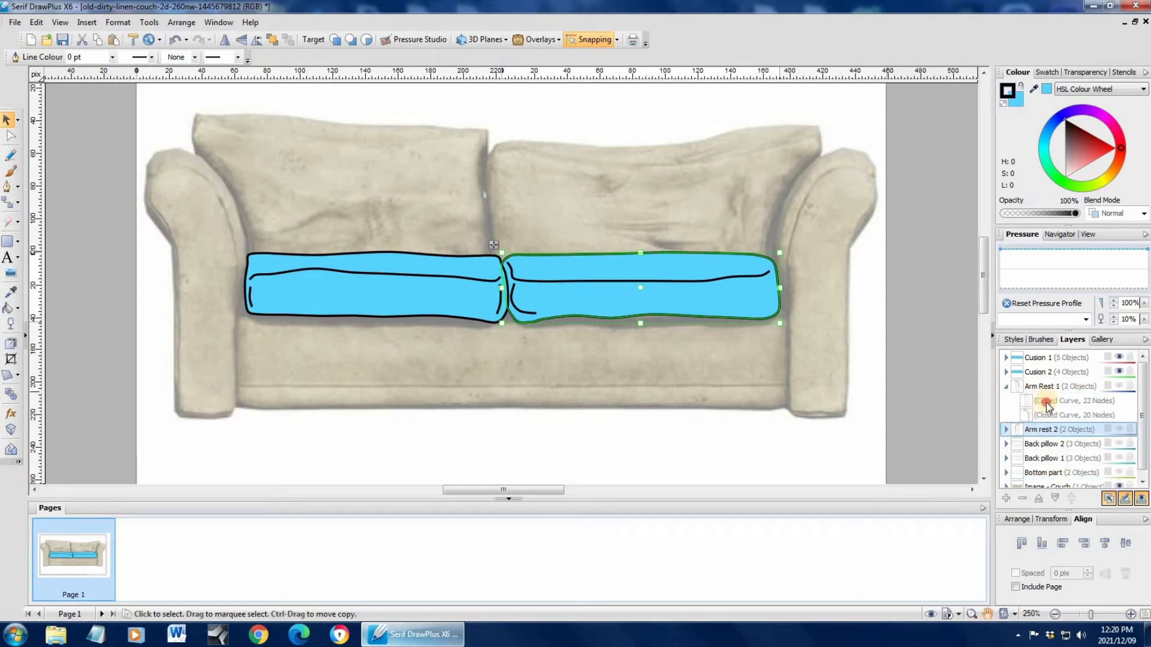
Show the Arm Rest 1 layer and move the arm front's 22-node outline beneath the upper 20-node outline.
{"action": "left_click", "coordinate": [1049, 406]}
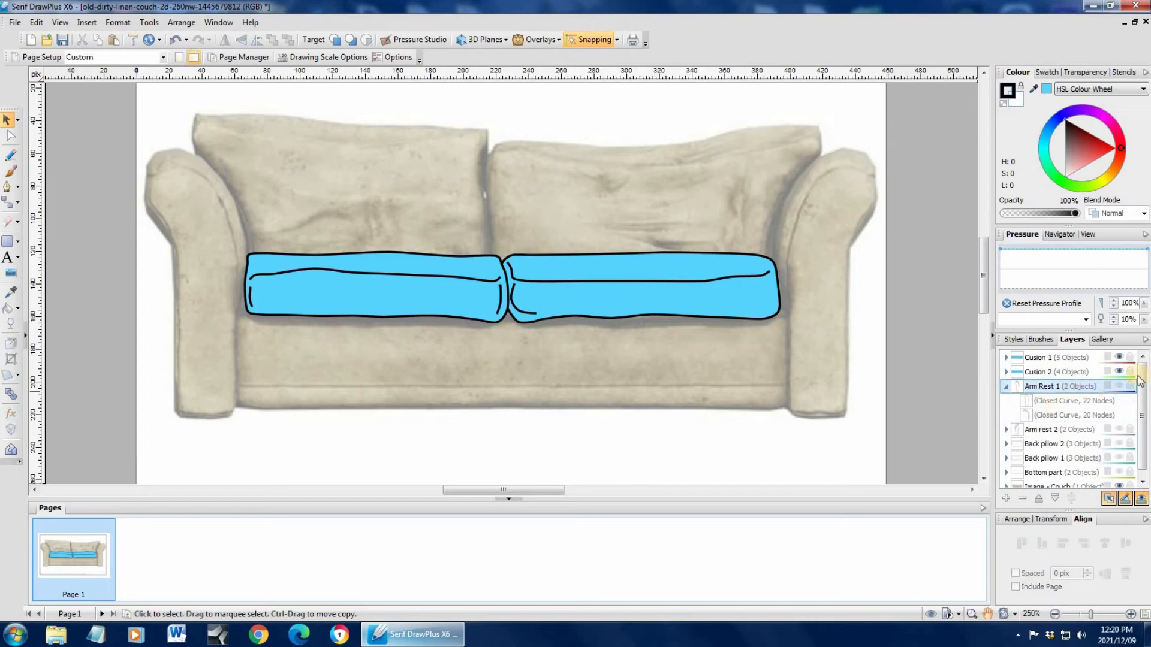
{"action": "left_click", "coordinate": [1047, 400]}
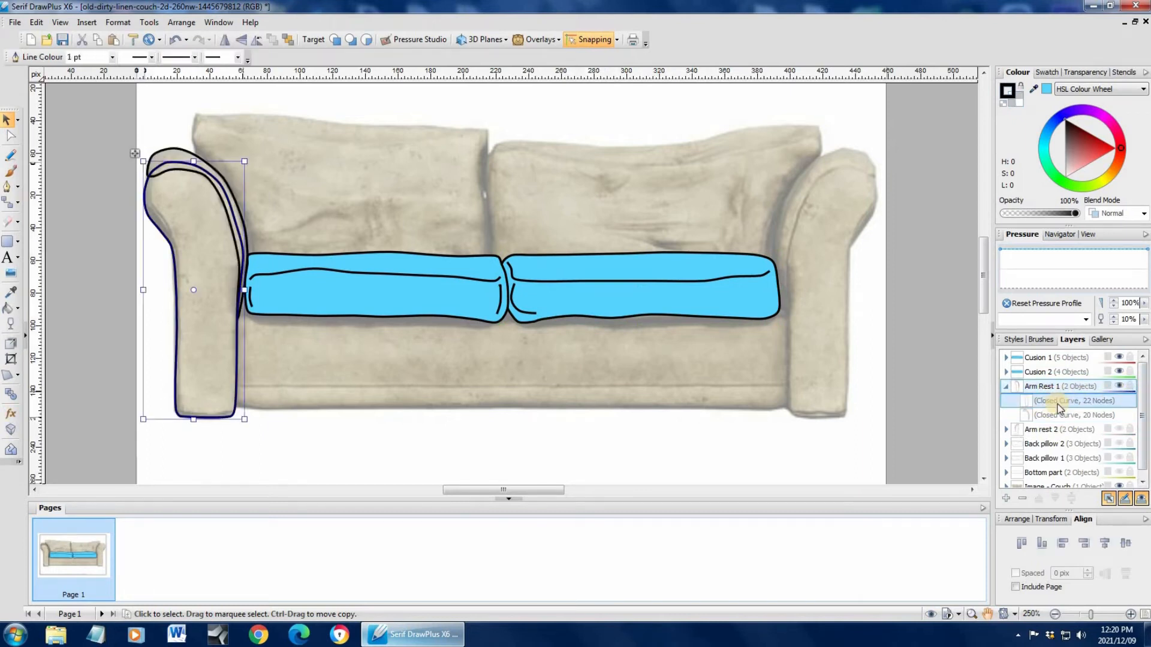
{"action": "left_click_drag", "start_coordinate": [1055, 407], "coordinate": [1058, 422]}
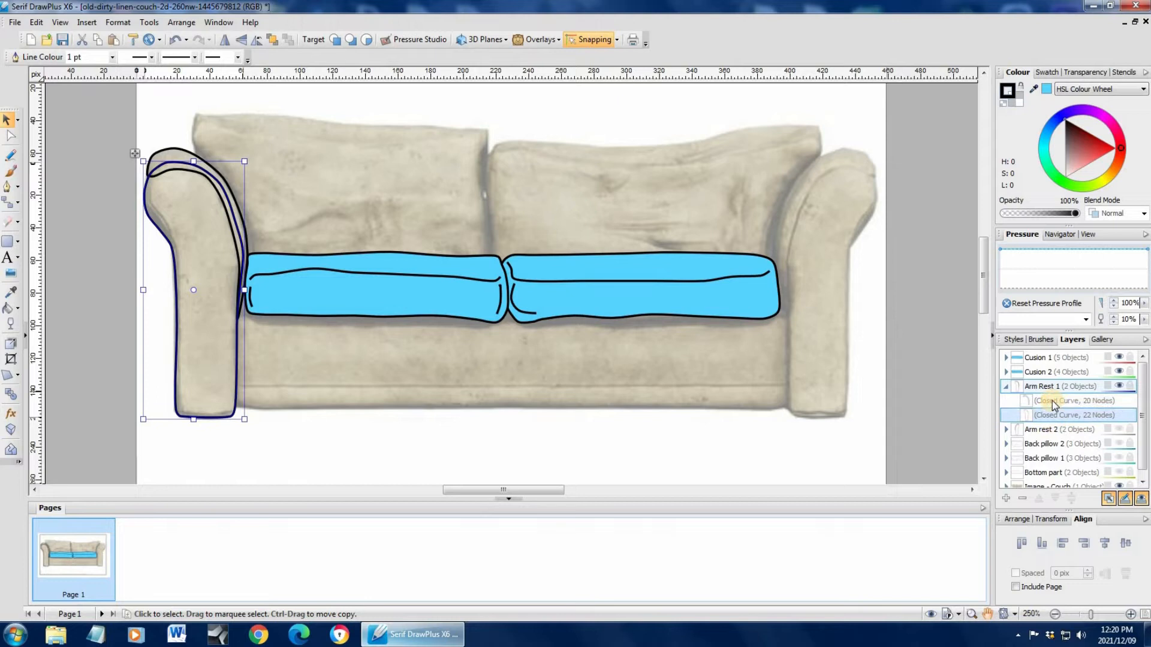
{"action": "left_click", "coordinate": [1053, 401]}
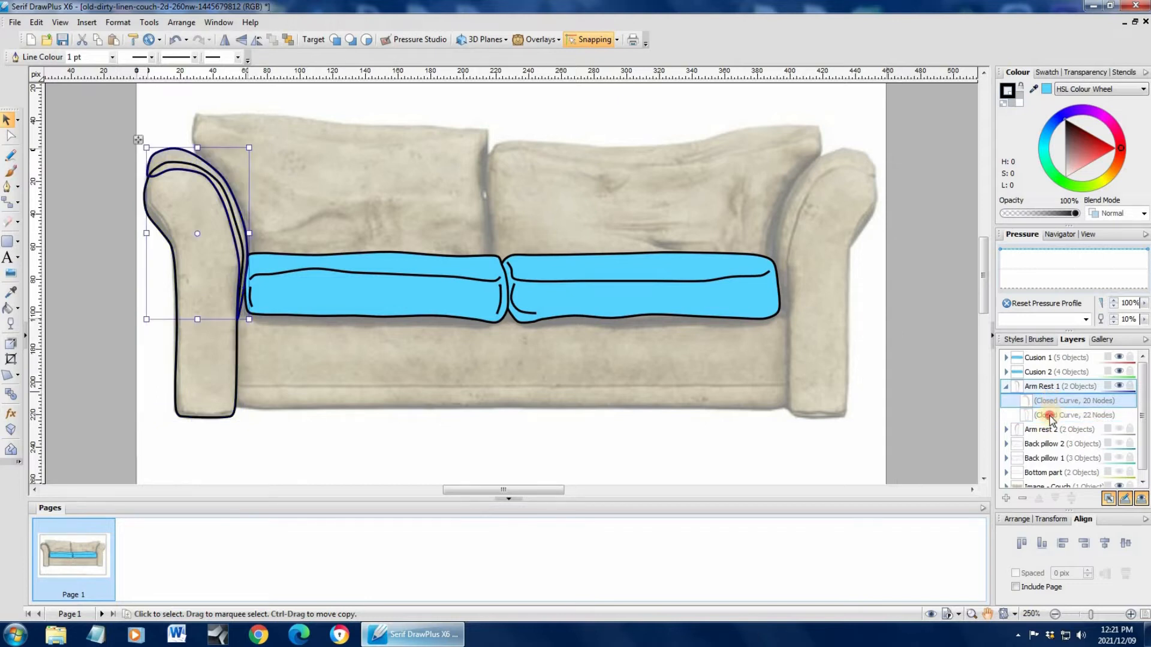
Duplicate the left arm rest's front outline within Arm Rest 1 and set the copy's line width to 0.1 pt.
{"action": "left_click", "coordinate": [1049, 415]}
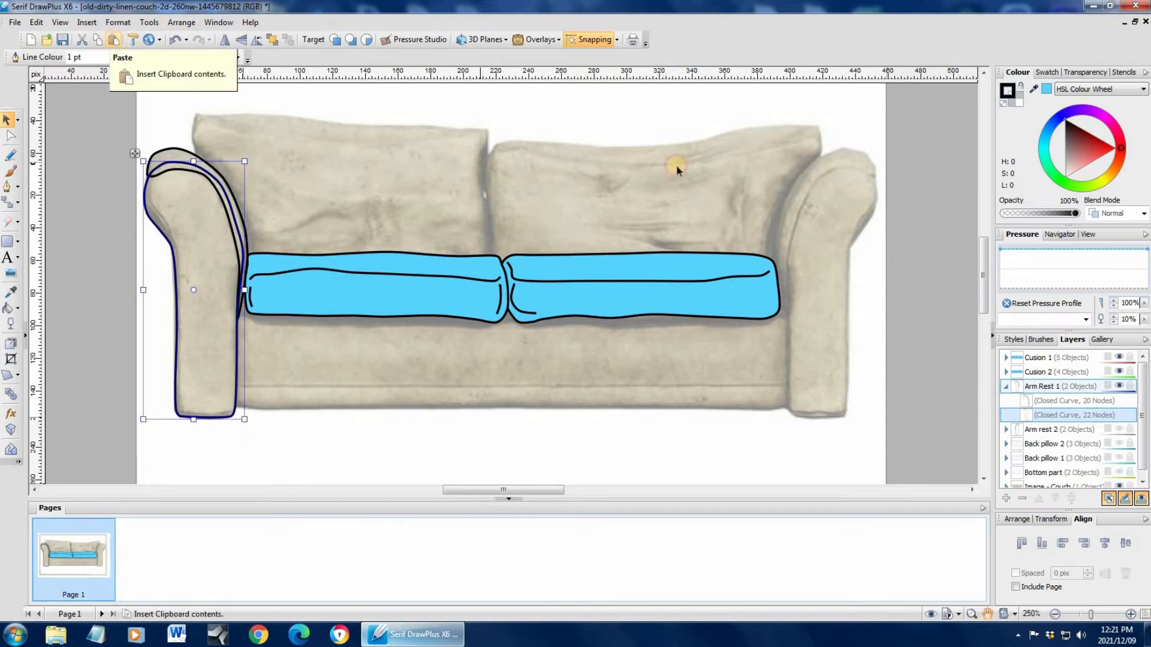
{"action": "key", "text": "ctrl+v"}
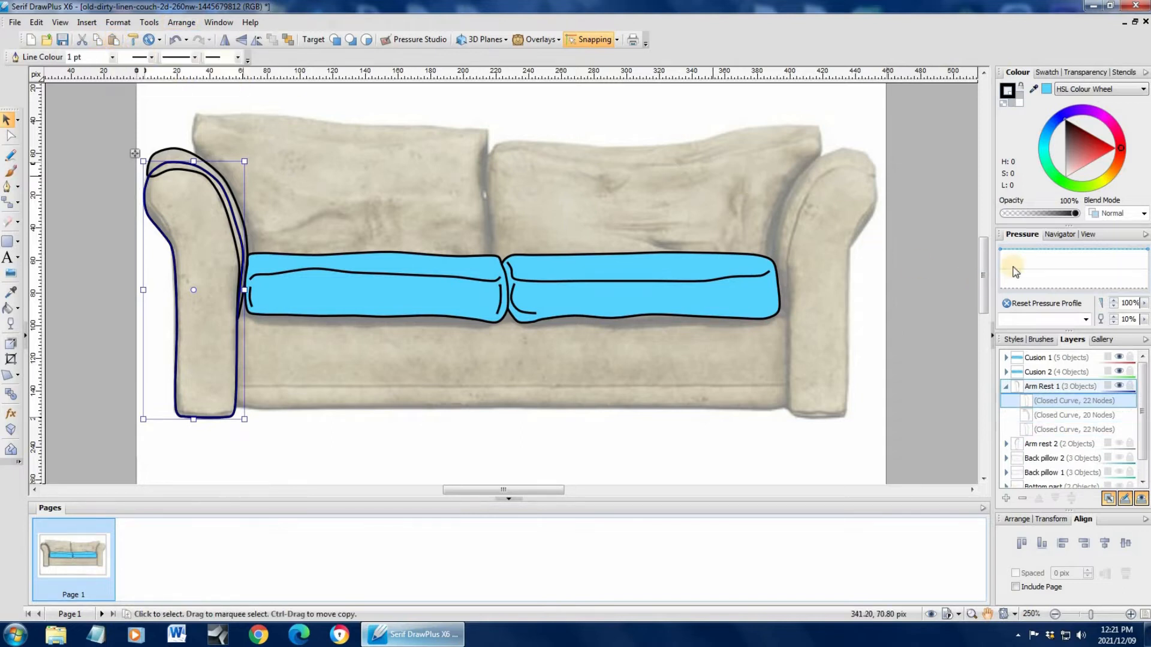
{"action": "left_click", "coordinate": [112, 57]}
{"action": "left_click", "coordinate": [84, 67]}
Fill the arm front's outline copy with the sampled light blue and move it to the bottom of the Arm Rest 1 layer.
{"action": "left_click", "coordinate": [1020, 102]}
{"action": "left_click", "coordinate": [1048, 90]}
{"action": "left_click_drag", "start_coordinate": [1061, 423], "coordinate": [1062, 435]}
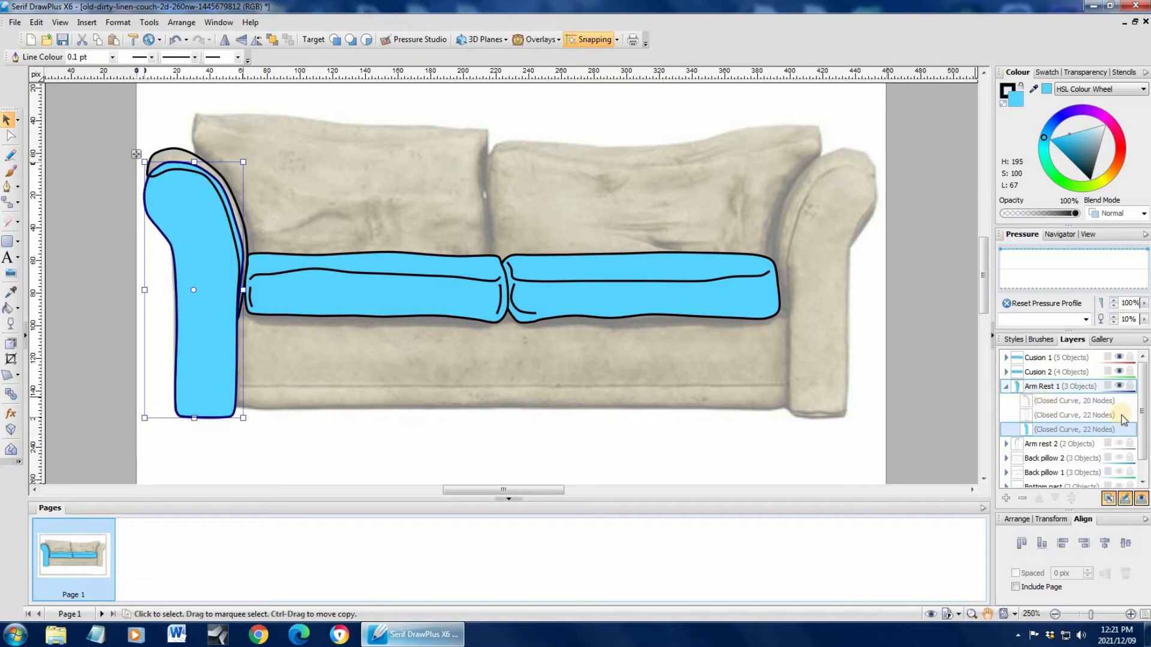
Duplicate the left arm rest's upper outline with a 0 pt line width and place the copy directly beneath the original.
{"action": "left_click", "coordinate": [1100, 399]}
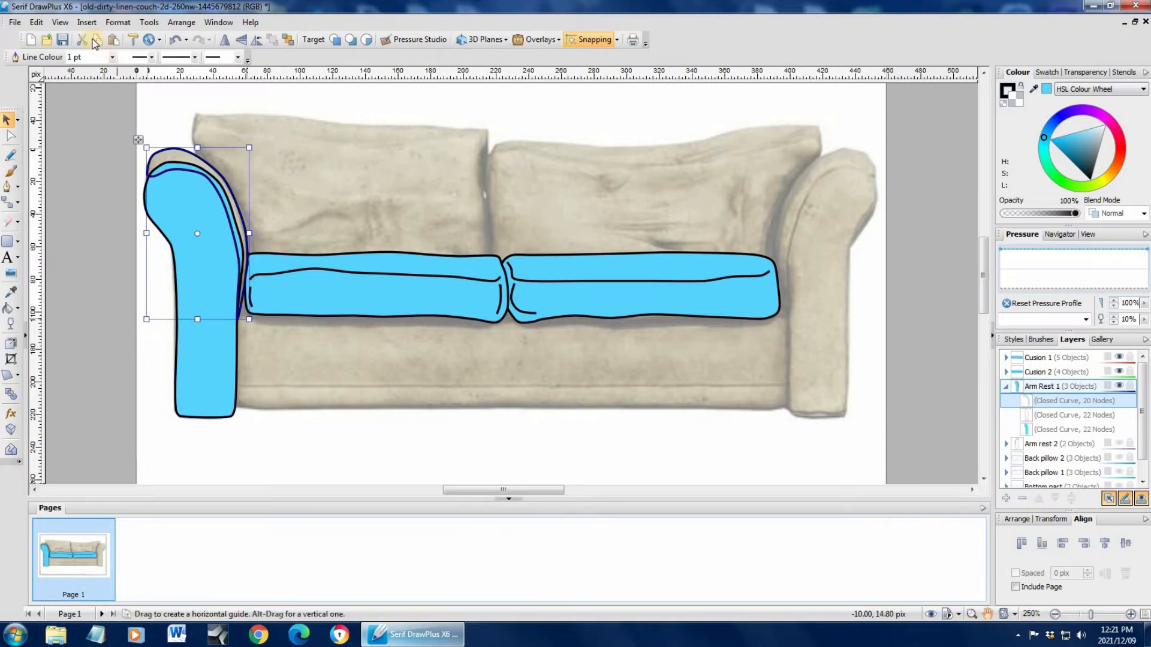
{"action": "left_click", "coordinate": [114, 42]}
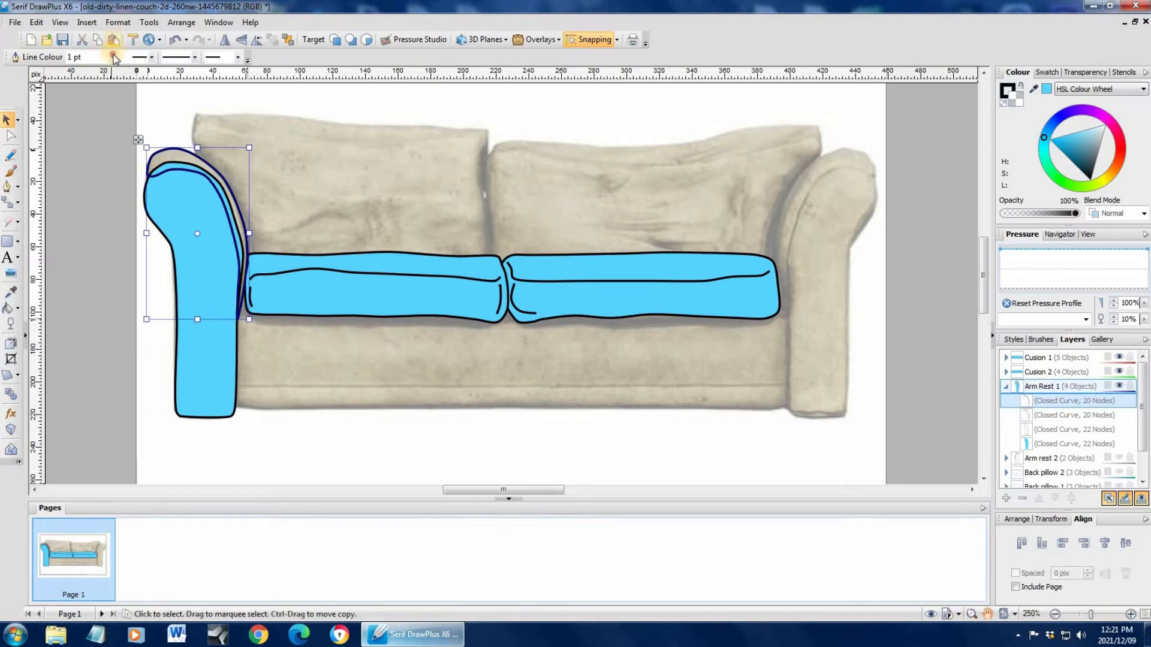
{"action": "left_click", "coordinate": [112, 57]}
{"action": "left_click", "coordinate": [90, 75]}
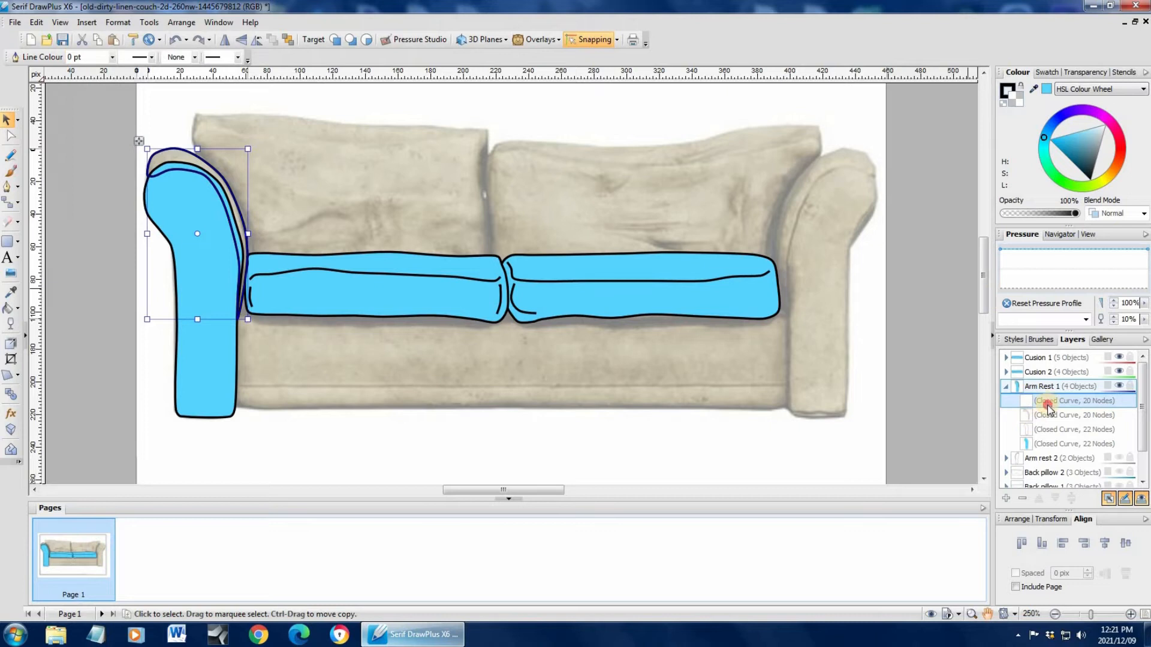
{"action": "left_click", "coordinate": [1049, 415]}
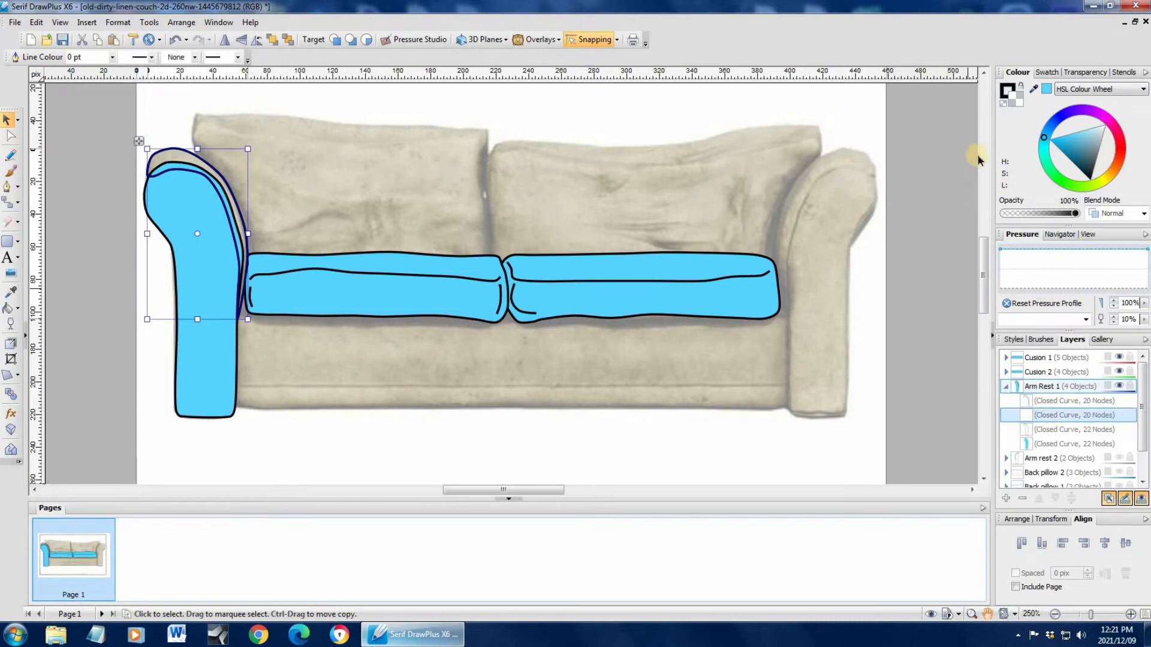
Fill the upper arm outline's copy with a darker blue, H 195, S 58, L 52, and collapse the Arm Rest 1 layer.
{"action": "left_click", "coordinate": [1047, 90]}
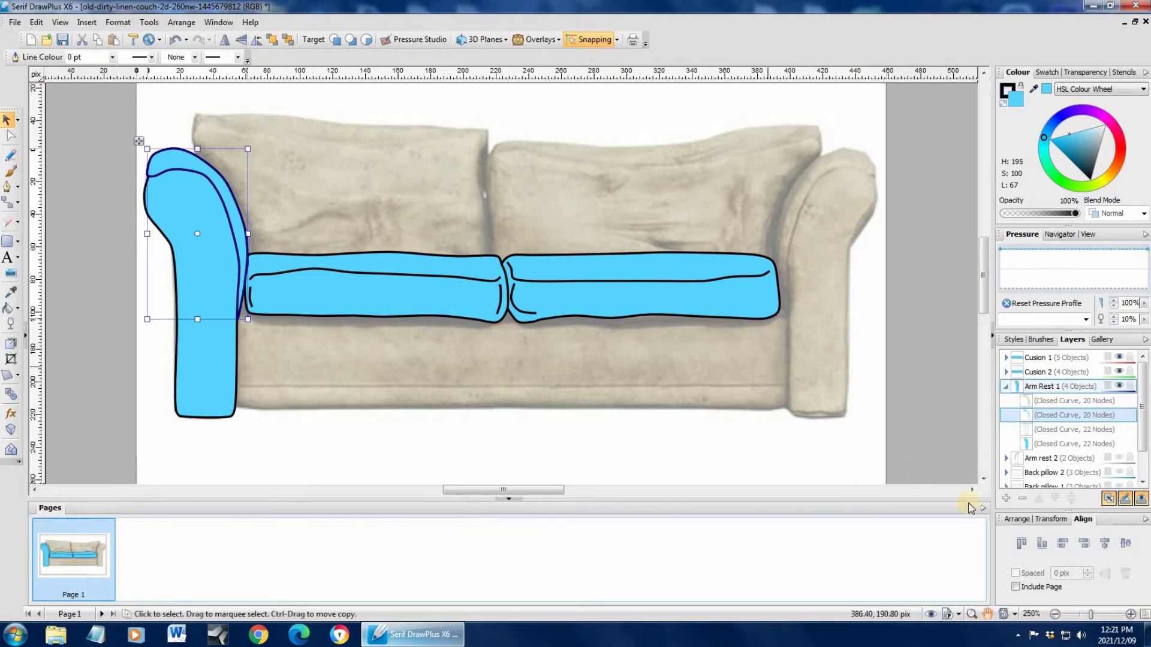
{"action": "left_click_drag", "start_coordinate": [1070, 141], "coordinate": [1072, 146]}
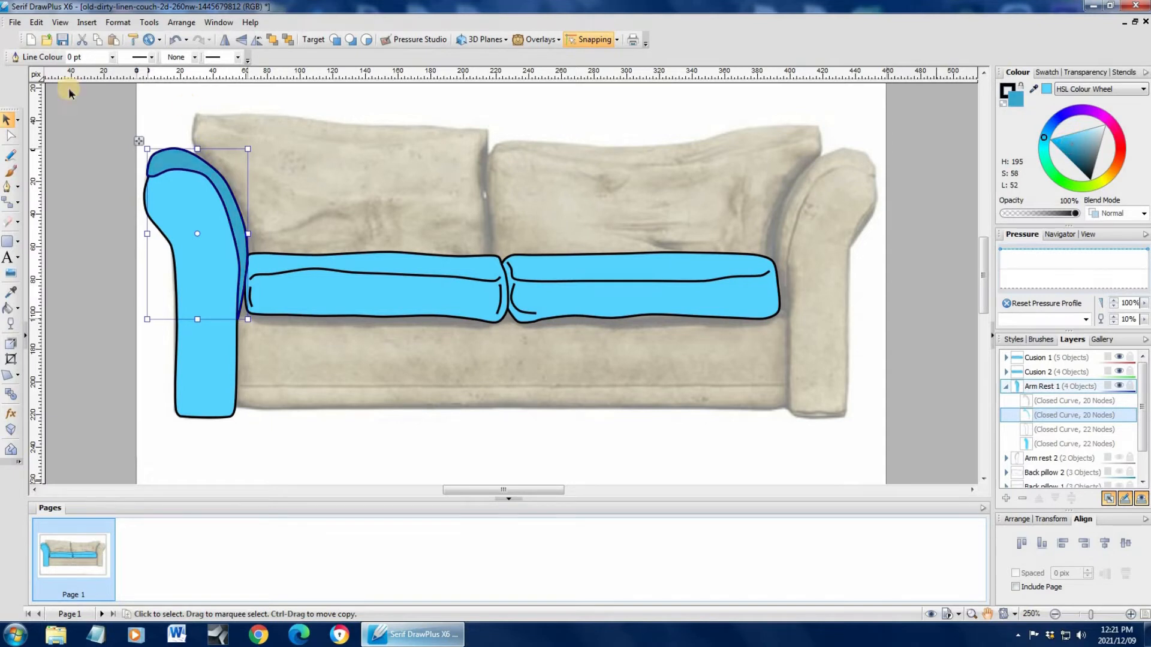
{"action": "left_click", "coordinate": [53, 121]}
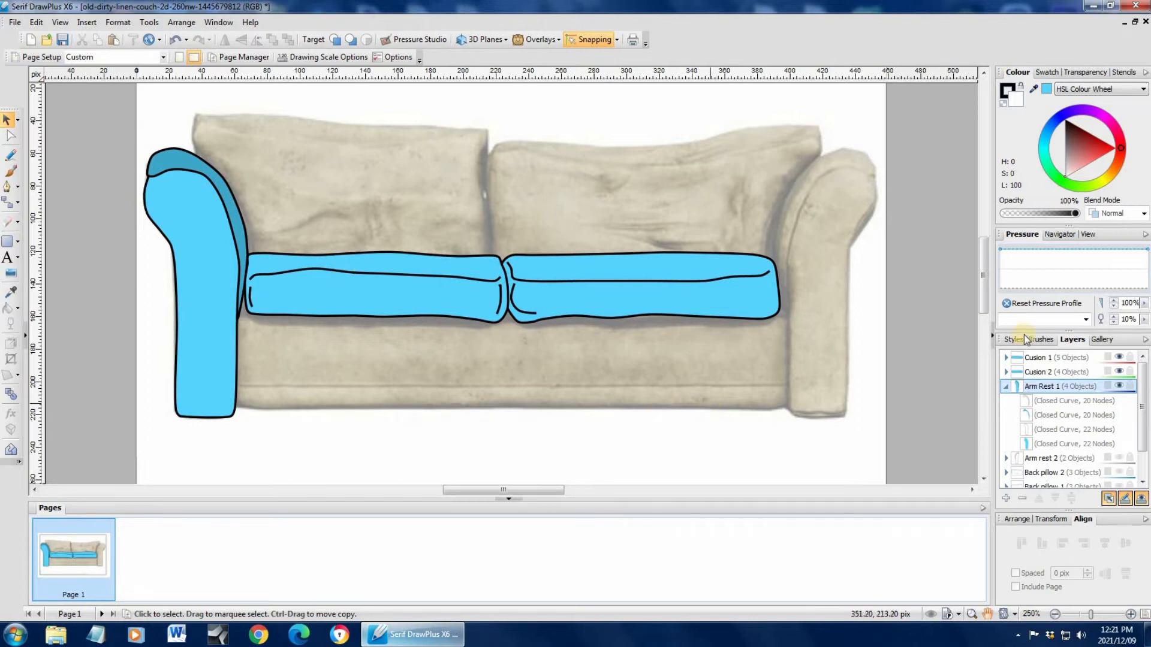
{"action": "left_click", "coordinate": [1007, 387]}
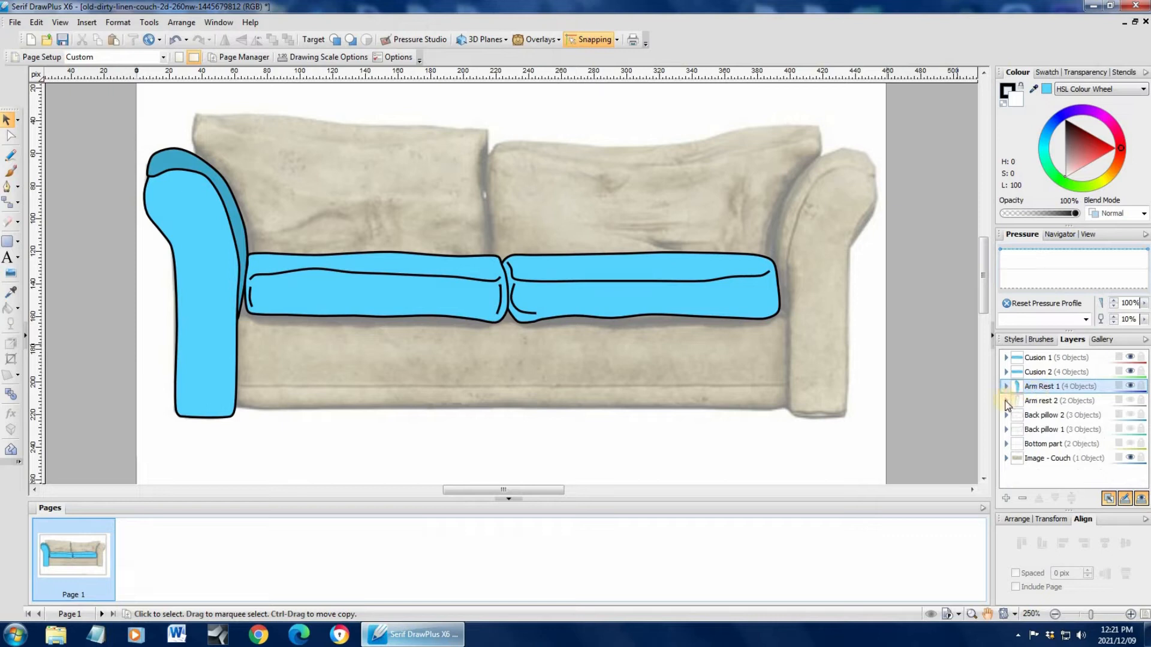
Copy all four curves of the Arm Rest 1 layer.
{"action": "left_click", "coordinate": [1007, 388]}
{"action": "left_click", "coordinate": [1049, 401]}
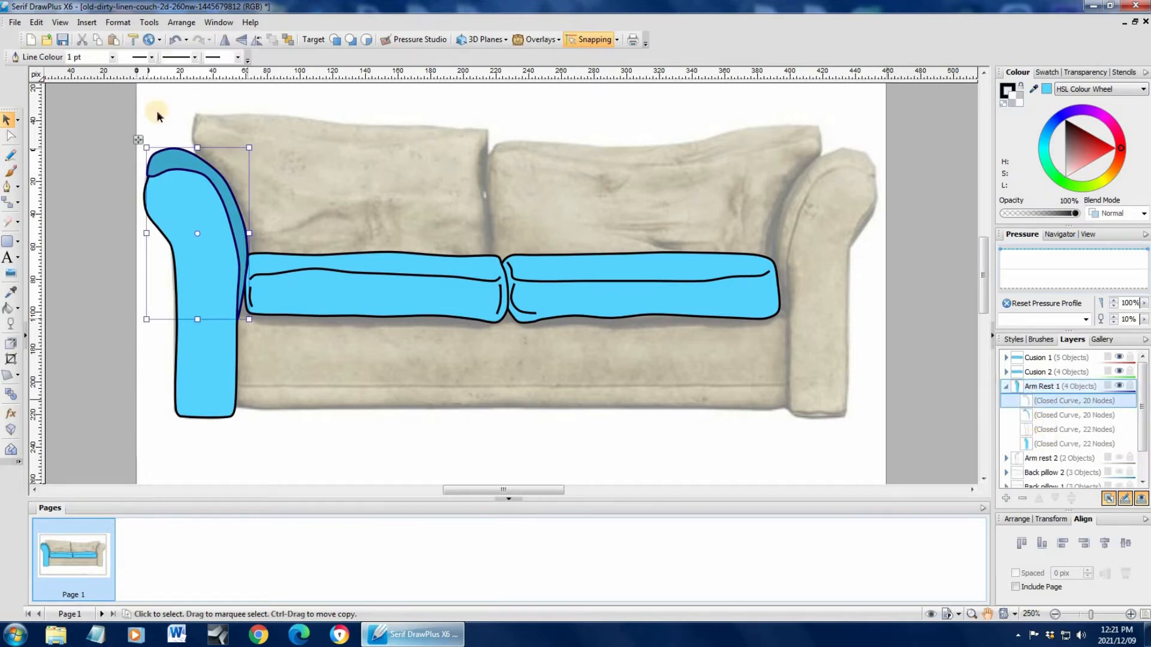
{"action": "key", "text": "ctrl+a"}
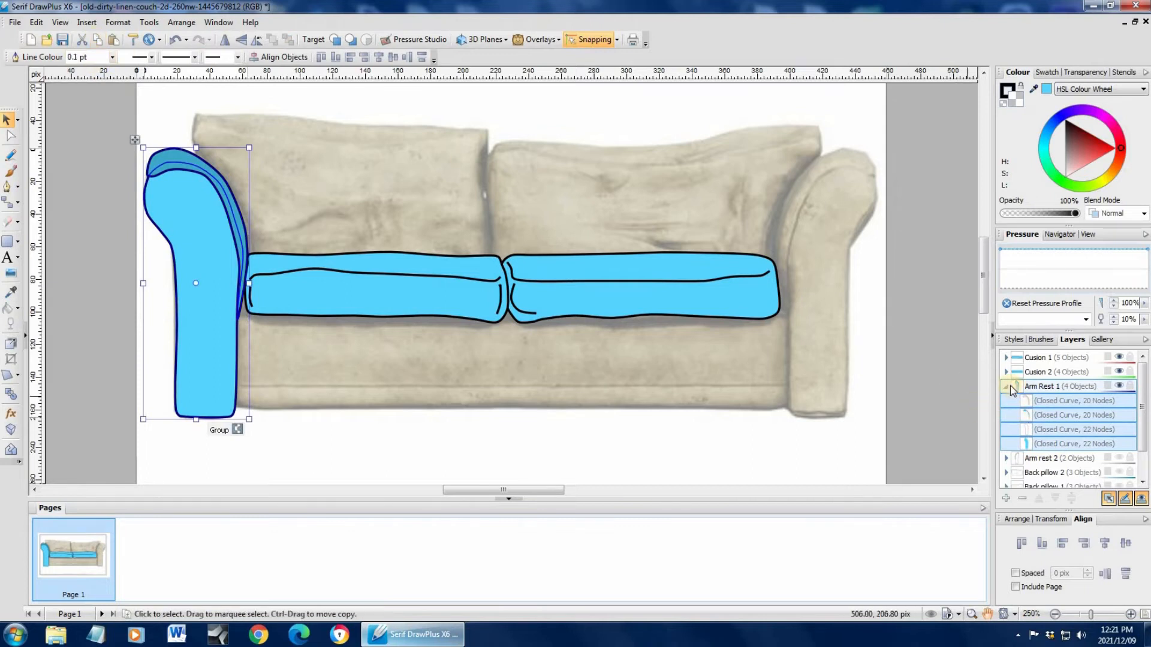
{"action": "left_click", "coordinate": [1007, 387]}
Show the Arm rest 2 layer and remove both of its existing outlines.
{"action": "left_click", "coordinate": [1005, 400]}
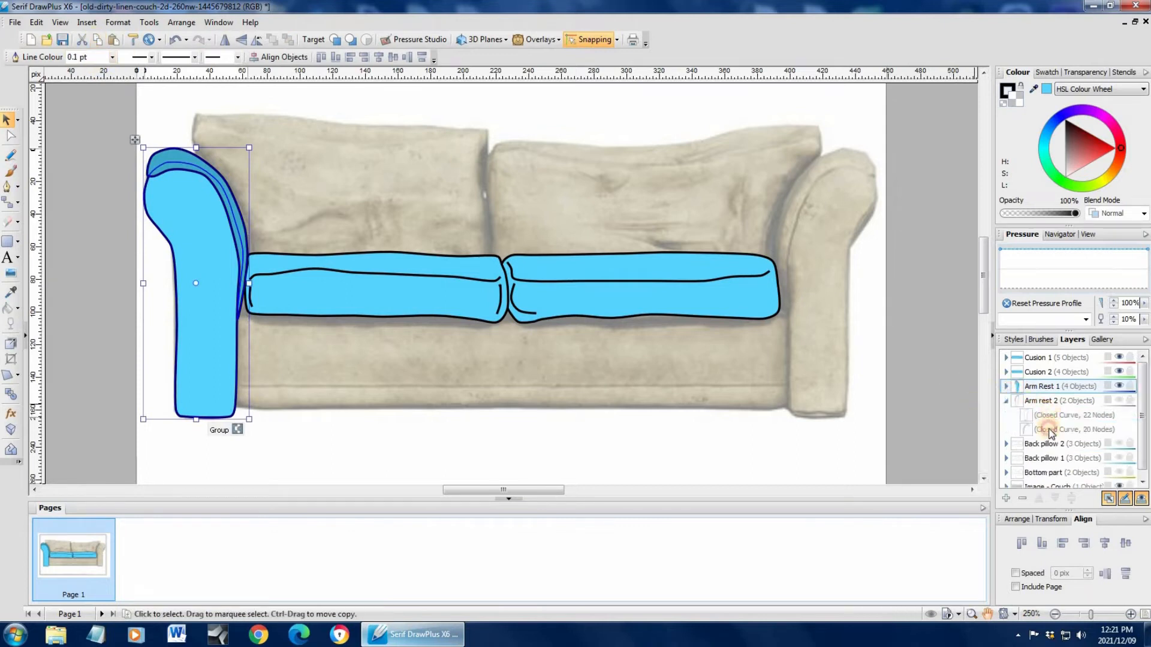
{"action": "left_click", "coordinate": [1049, 430]}
{"action": "left_click", "coordinate": [1119, 400]}
{"action": "left_click", "coordinate": [1058, 418]}
{"action": "left_click", "coordinate": [1059, 429]}
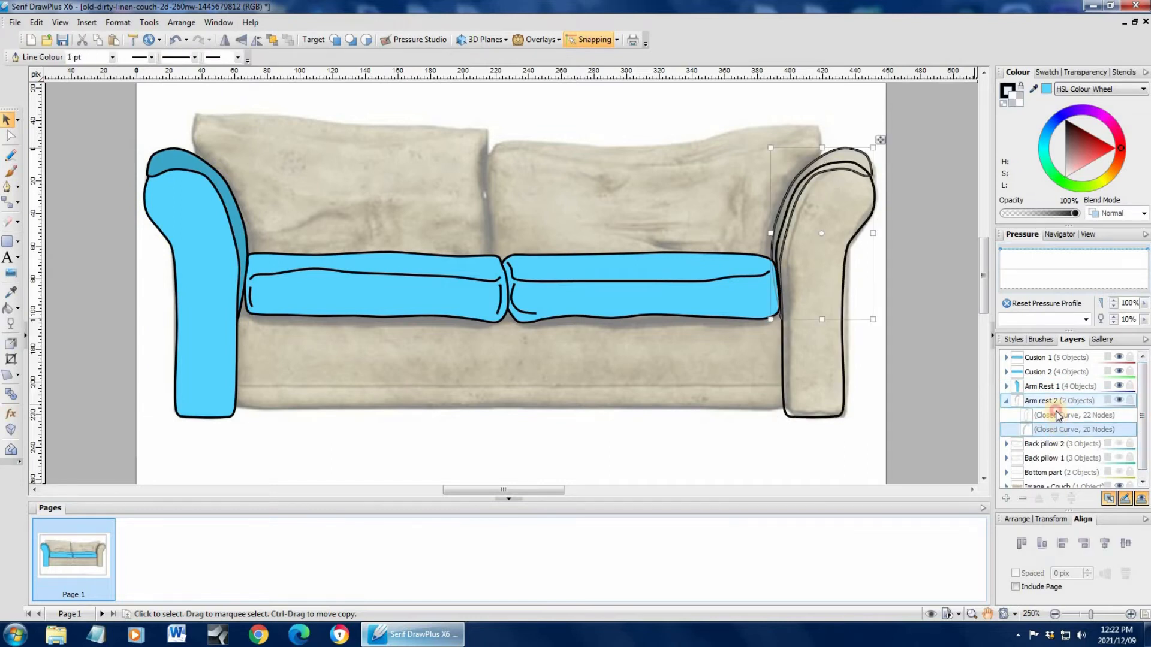
{"action": "left_click", "coordinate": [1059, 413], "text": "shift"}
{"action": "key", "text": "ctrl+x"}
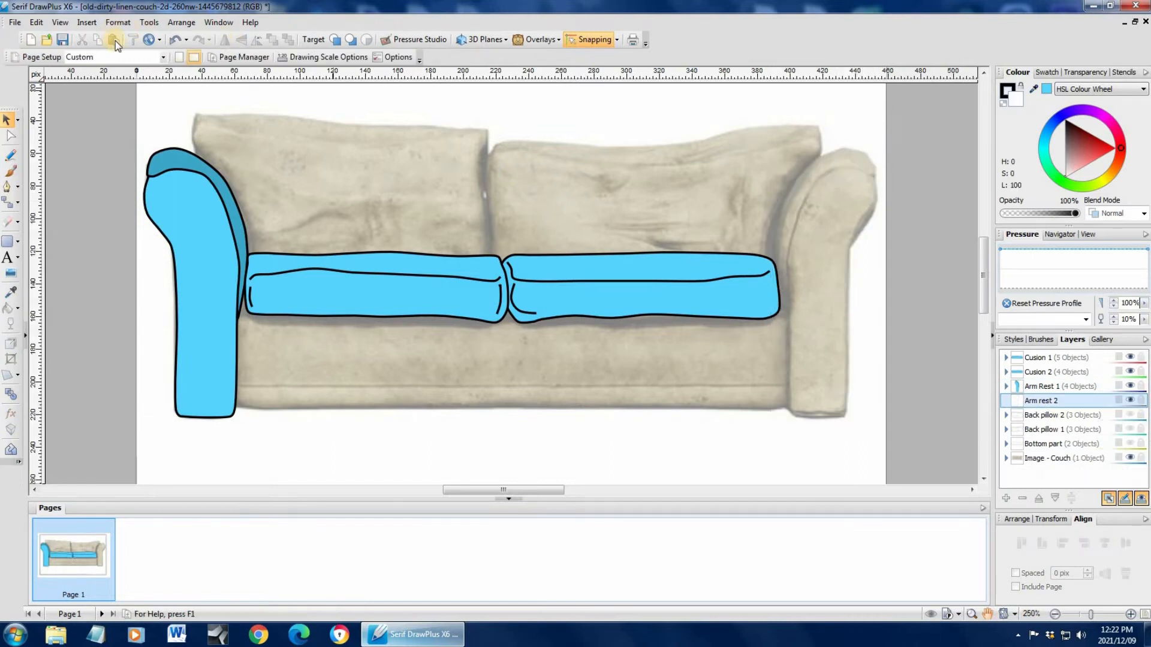
Paste the coloured arm rest into the Arm rest 2 layer, flip it horizontally and position it over the couch's right arm.
{"action": "left_click", "coordinate": [117, 40]}
{"action": "left_click", "coordinate": [224, 39]}
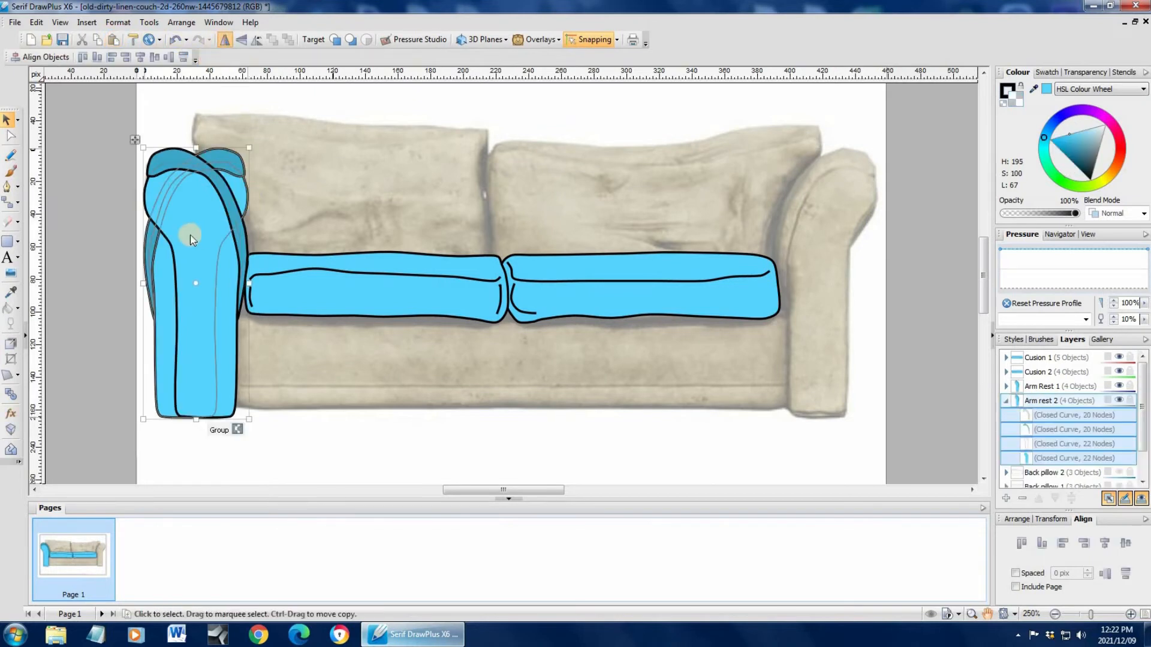
{"action": "left_click_drag", "start_coordinate": [747, 246], "coordinate": [815, 235]}
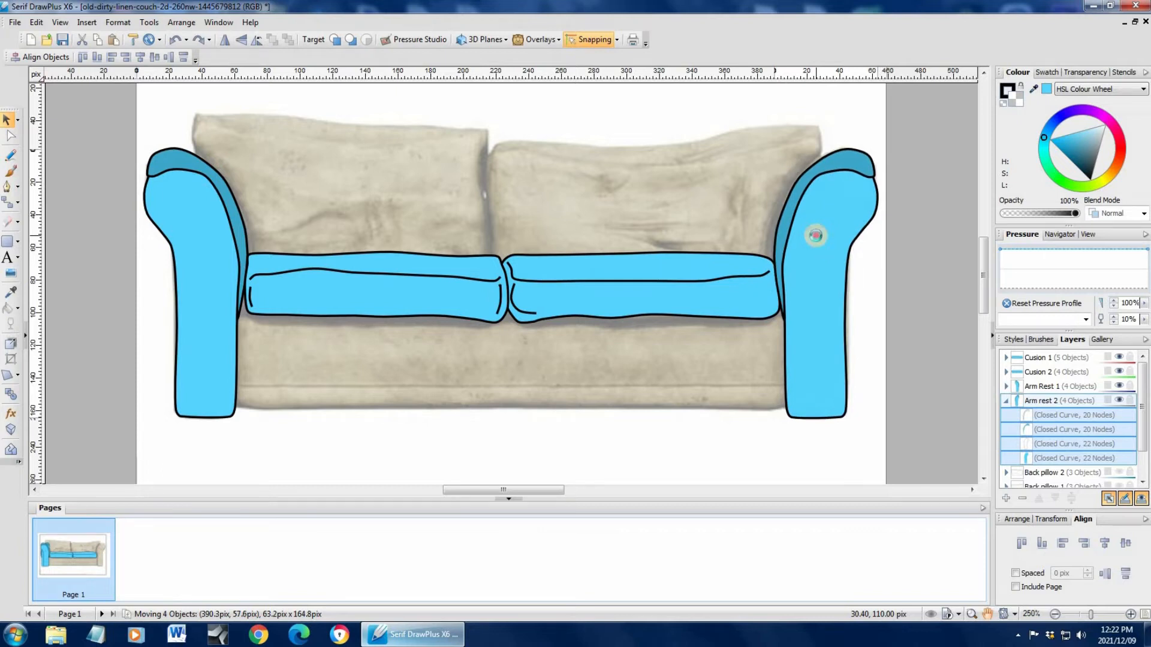
{"action": "left_click", "coordinate": [950, 380]}
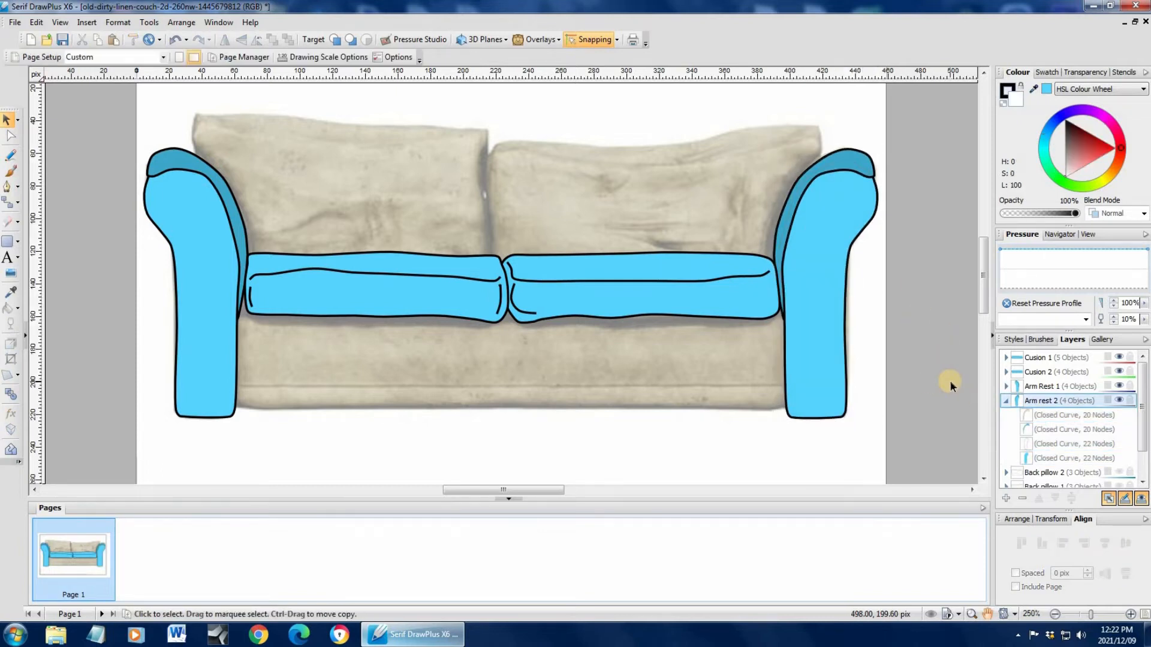
{"action": "left_click", "coordinate": [700, 368]}
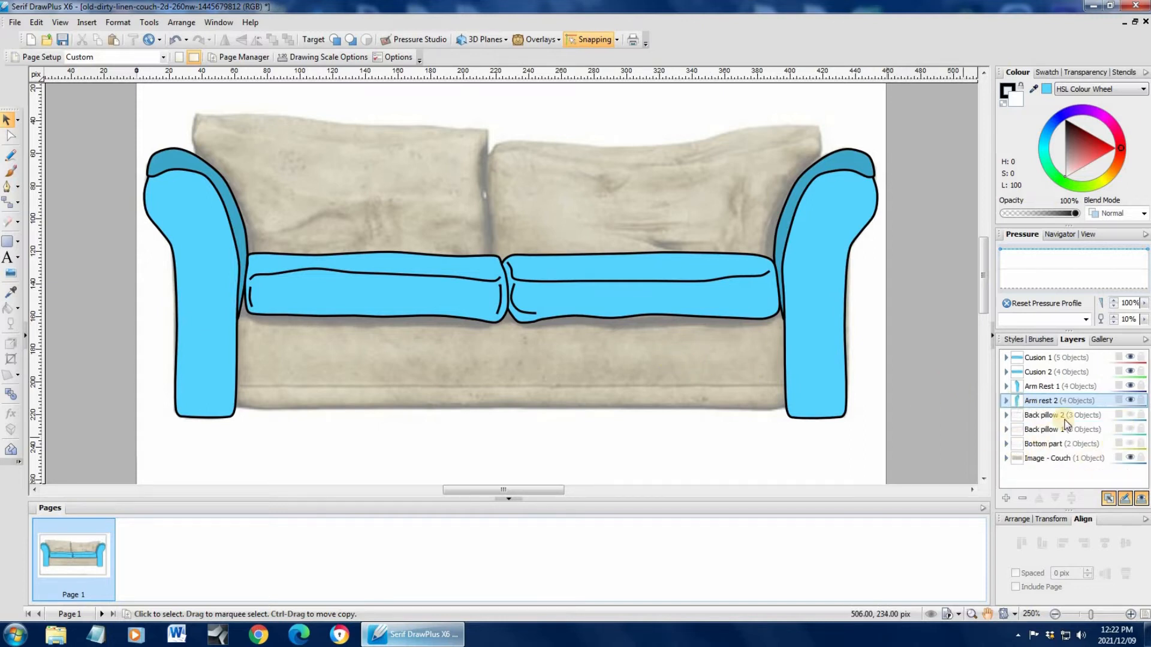
Move the Bottom part layer directly below Arm rest 2, show it and select its closed outline.
{"action": "left_click_drag", "start_coordinate": [1039, 448], "coordinate": [1008, 414]}
{"action": "left_click", "coordinate": [1007, 415]}
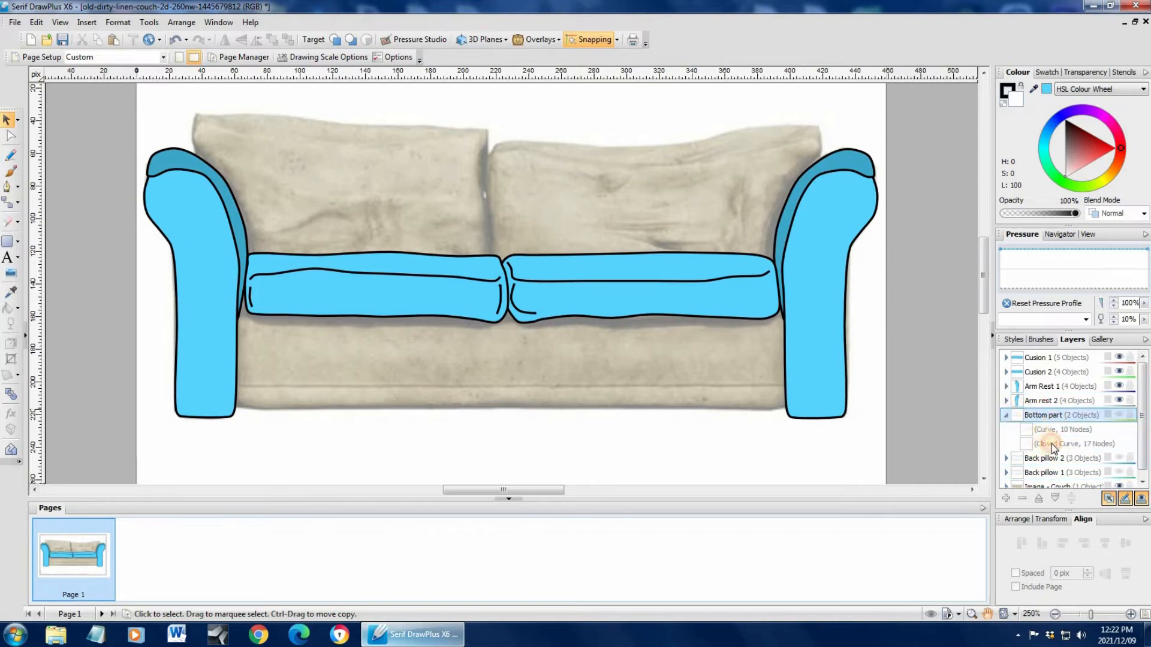
{"action": "left_click", "coordinate": [1060, 447]}
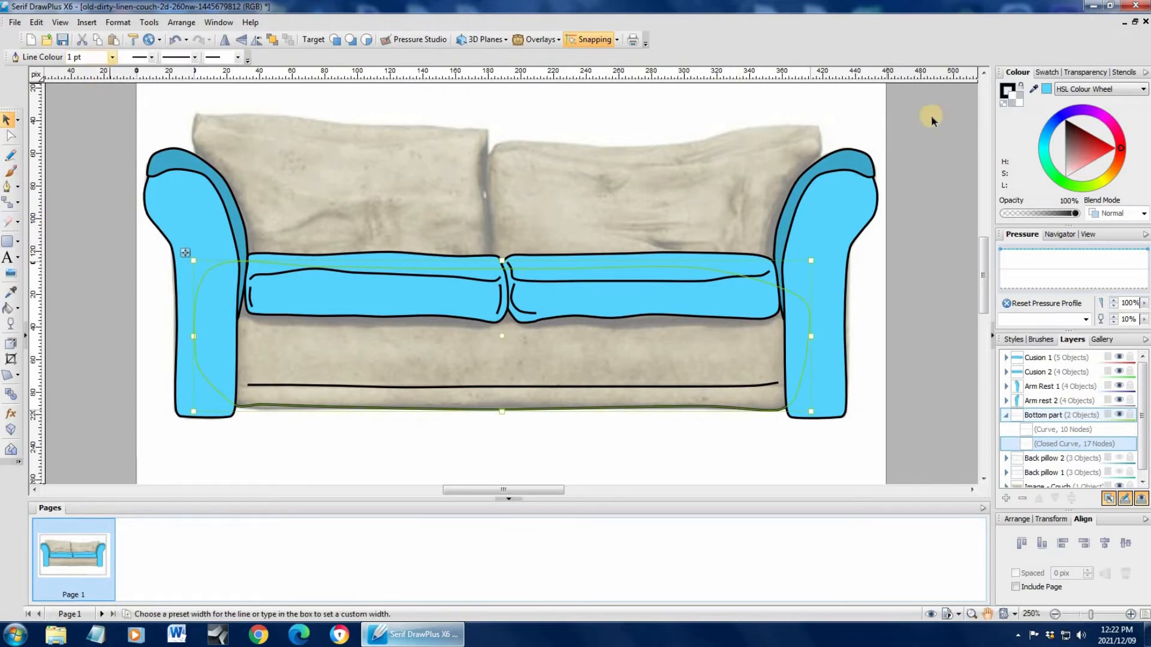
Duplicate the Bottom part's closed outline, give the copy a 0 pt line and the arm rest's sampled blue fill, and place it beneath that layer's outlines.
{"action": "left_click", "coordinate": [1033, 89]}
{"action": "left_click", "coordinate": [819, 193]}
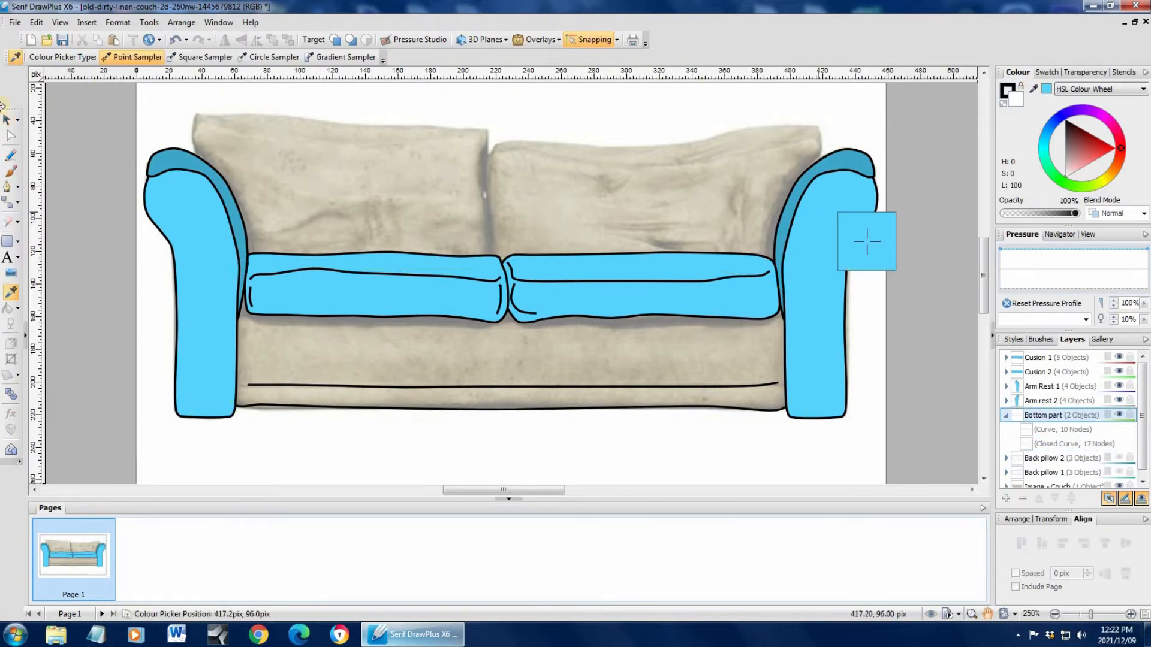
{"action": "left_click", "coordinate": [7, 119]}
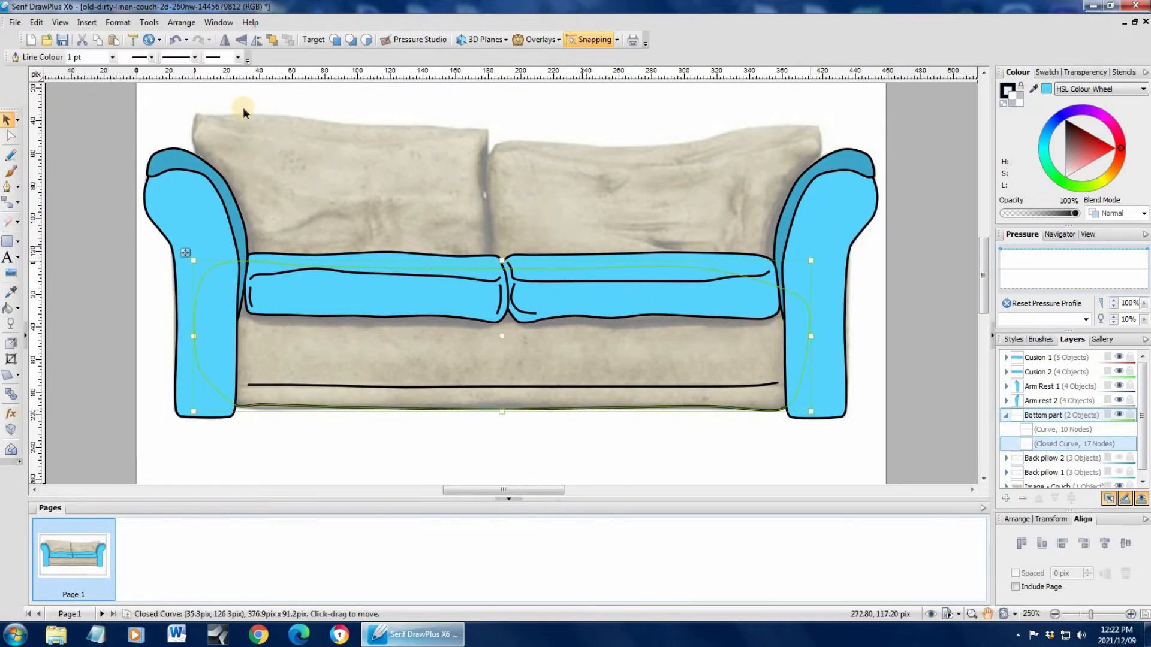
{"action": "left_click", "coordinate": [113, 57]}
{"action": "left_click", "coordinate": [91, 70]}
{"action": "left_click", "coordinate": [1049, 125]}
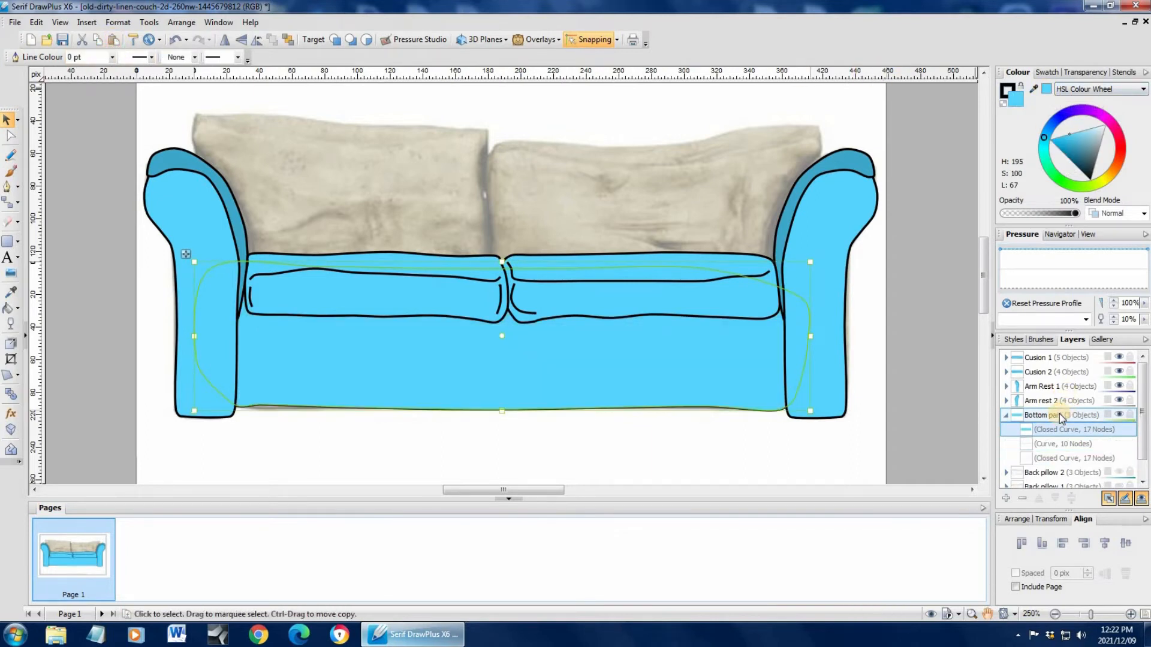
{"action": "left_click_drag", "start_coordinate": [1053, 431], "coordinate": [1055, 465]}
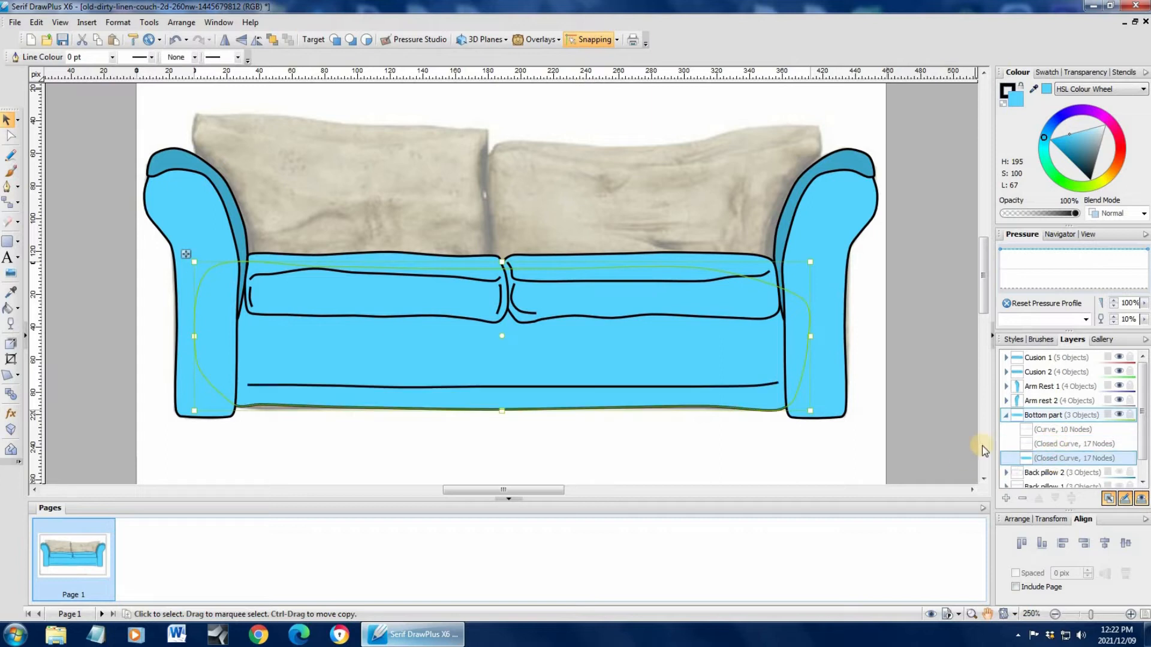
{"action": "left_click", "coordinate": [1007, 416]}
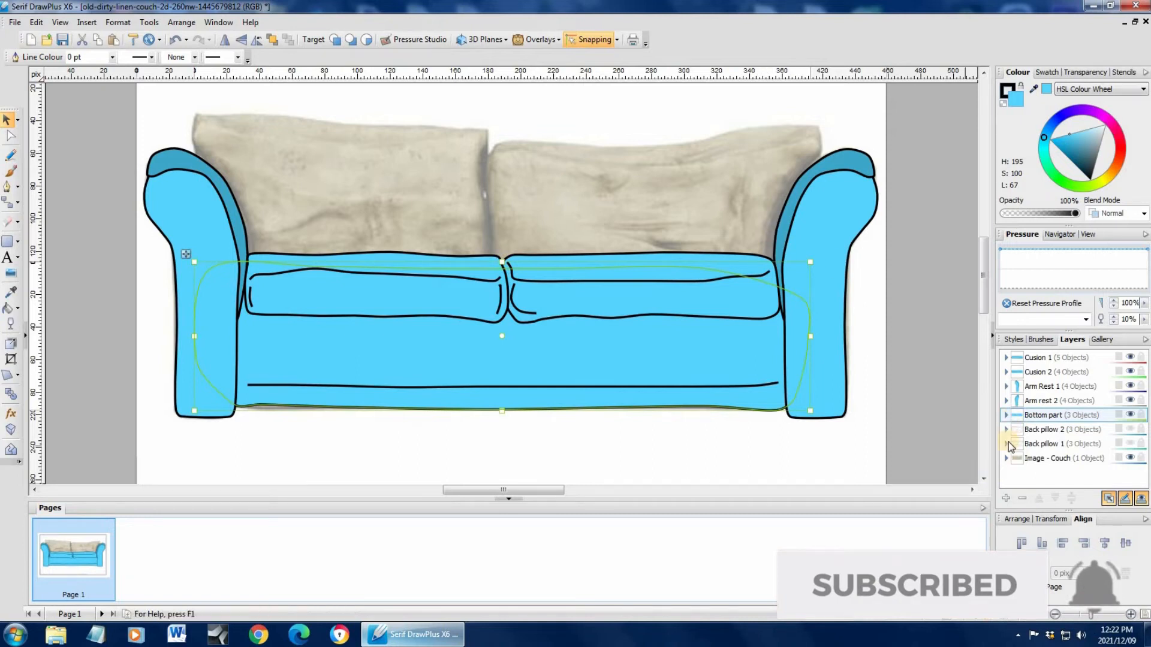
Show both back pillow layers and duplicate the closed outline of Back pillow 1 within its layer.
{"action": "left_click", "coordinate": [1131, 442]}
{"action": "left_click", "coordinate": [1131, 430]}
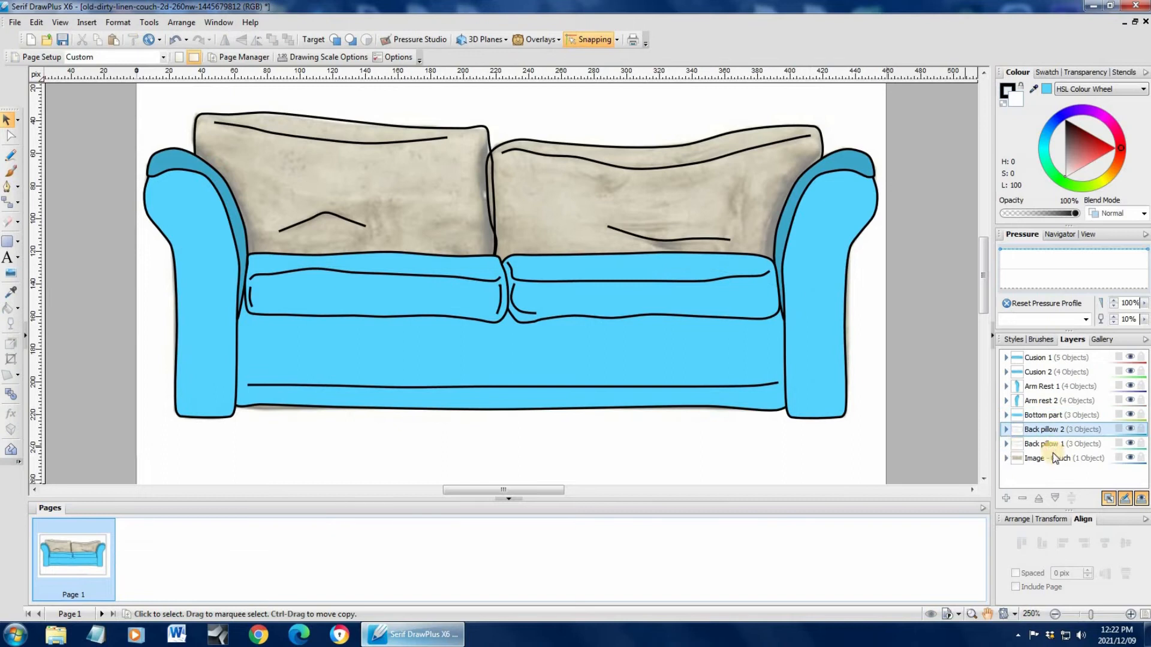
{"action": "left_click", "coordinate": [1007, 444]}
{"action": "scroll", "coordinate": [1126, 456], "scroll_direction": "down", "scroll_amount": 1}
{"action": "left_click", "coordinate": [1041, 464]}
{"action": "left_click", "coordinate": [99, 41]}
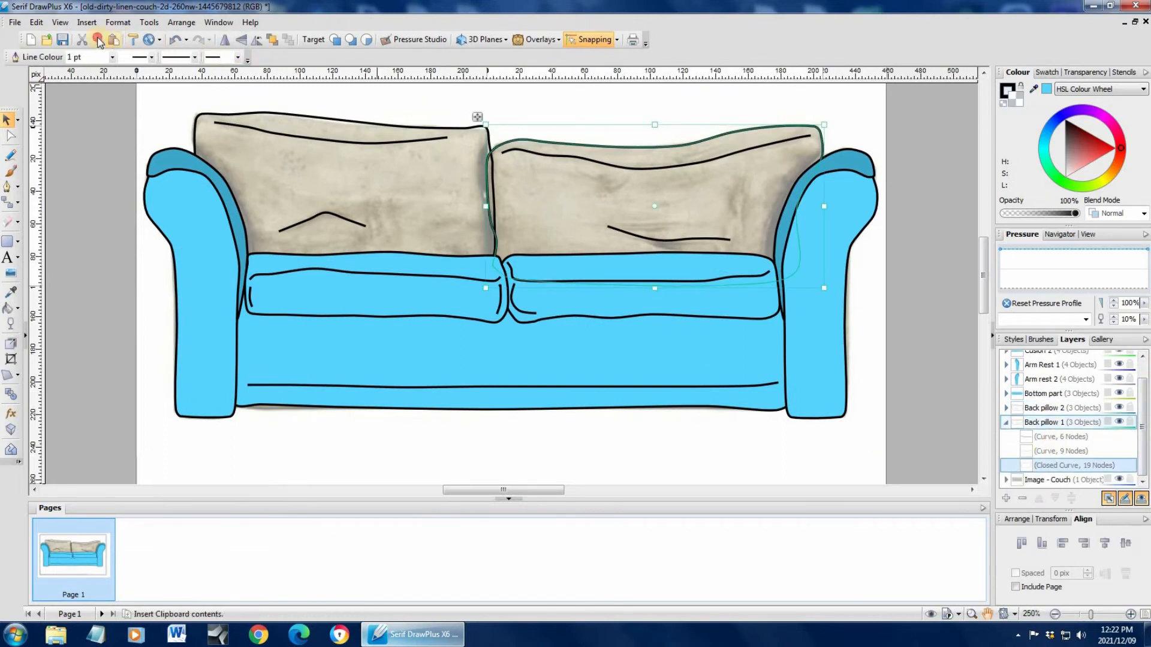
{"action": "left_click", "coordinate": [115, 40]}
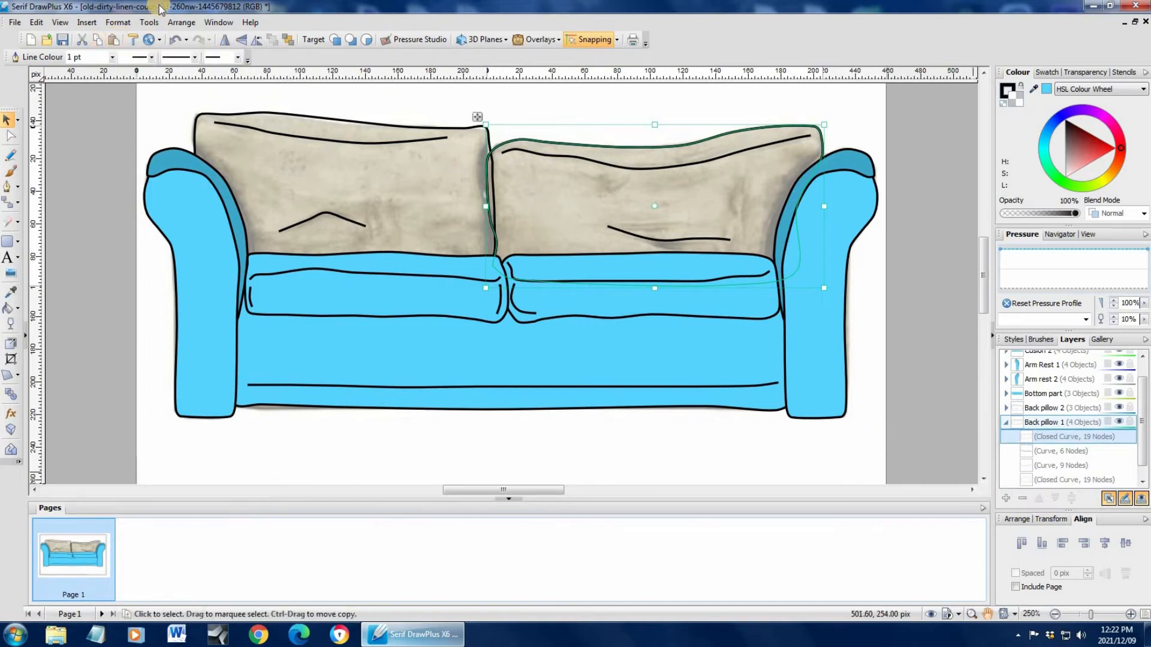
Give the Back pillow 1 copy a 0 pt line and the sampled blue fill, and move it beneath the layer's outlines.
{"action": "left_click", "coordinate": [112, 57]}
{"action": "left_click", "coordinate": [84, 71]}
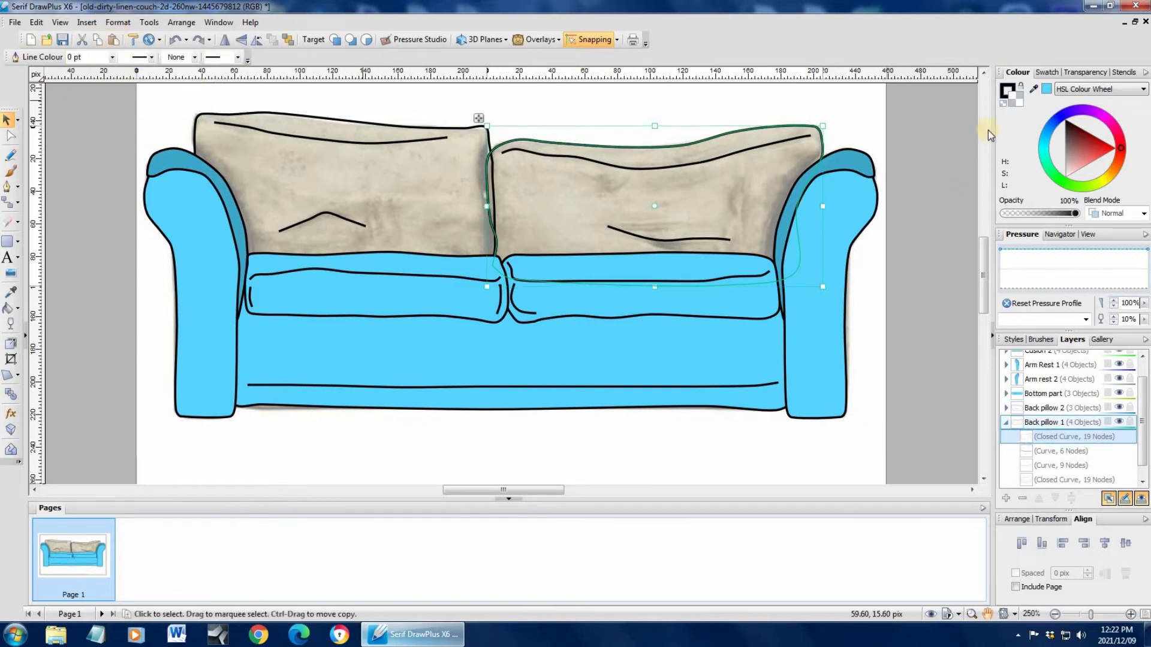
{"action": "left_click", "coordinate": [1046, 89]}
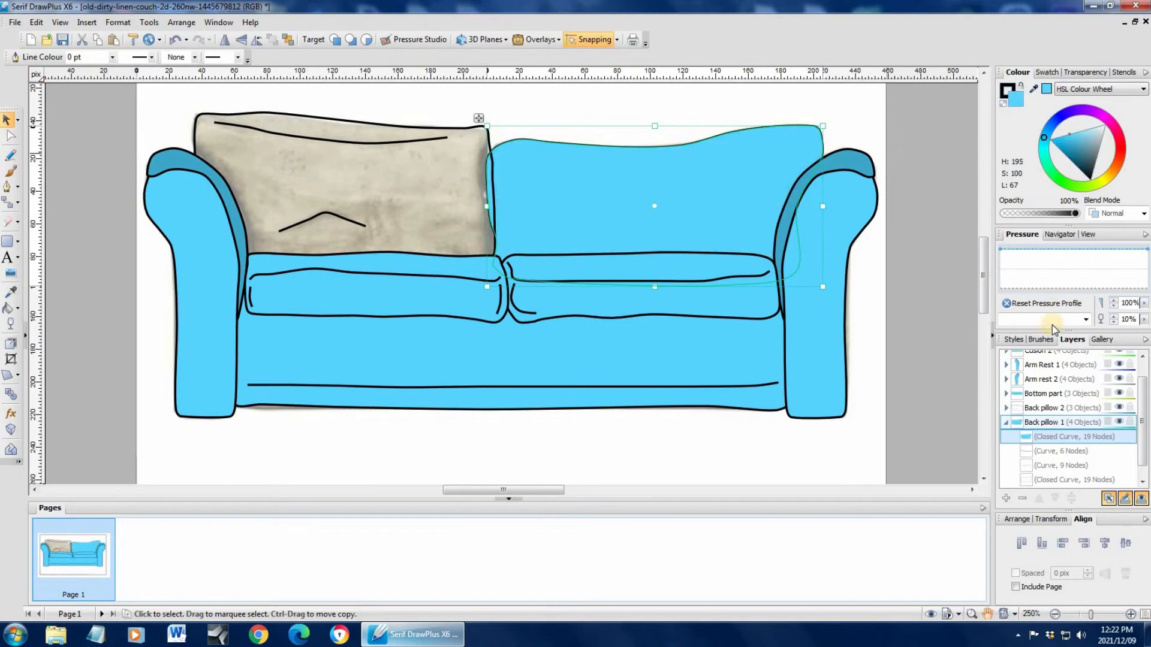
{"action": "left_click_drag", "start_coordinate": [1143, 427], "coordinate": [1142, 438]}
{"action": "left_click_drag", "start_coordinate": [1031, 424], "coordinate": [1051, 472]}
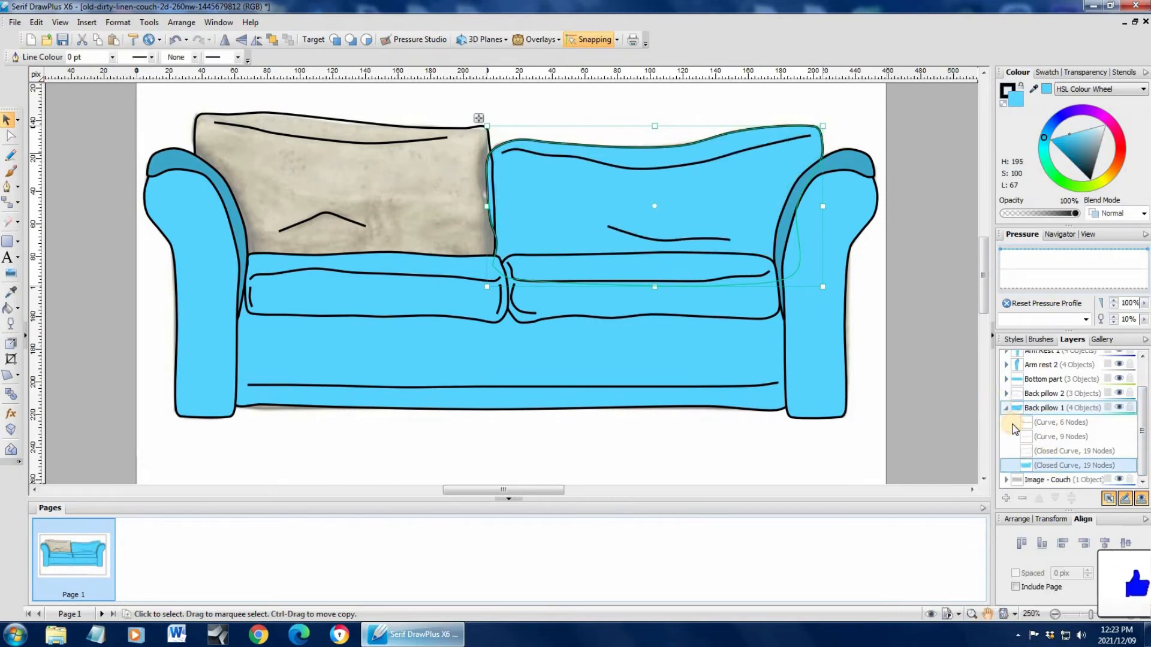
{"action": "left_click", "coordinate": [1006, 408]}
Duplicate Back pillow 2's closed outline, make the copy a sampled-blue shape with a 0 pt line, and move it beneath the layer's outlines.
{"action": "left_click", "coordinate": [1012, 431]}
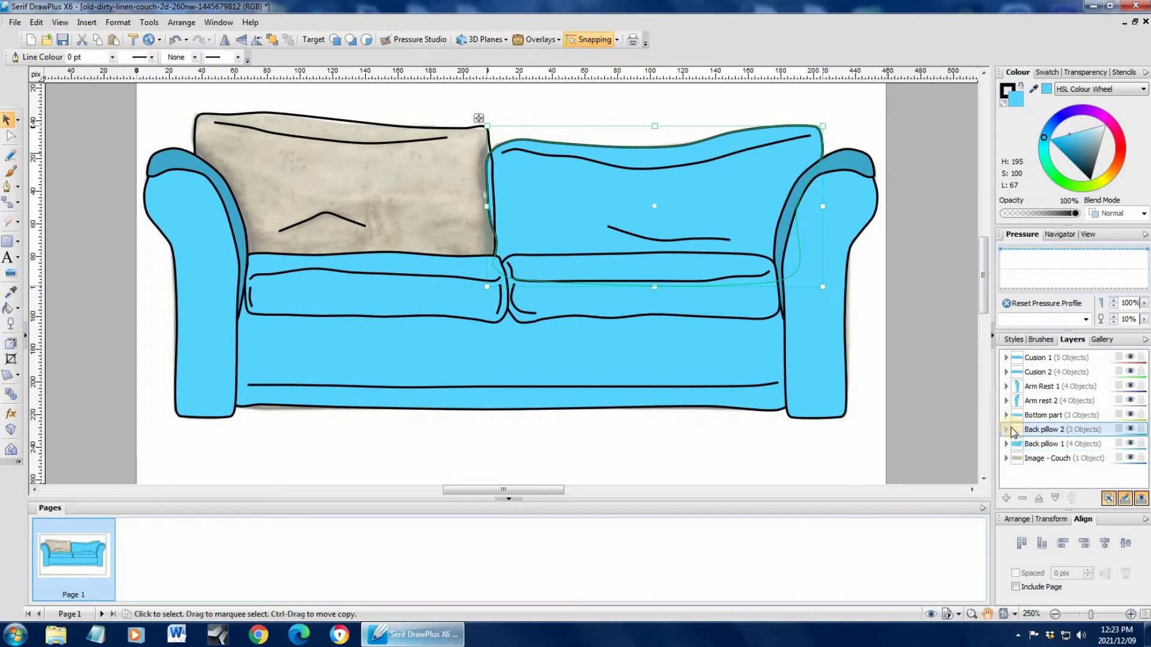
{"action": "left_click", "coordinate": [1006, 430]}
{"action": "left_click", "coordinate": [1059, 473]}
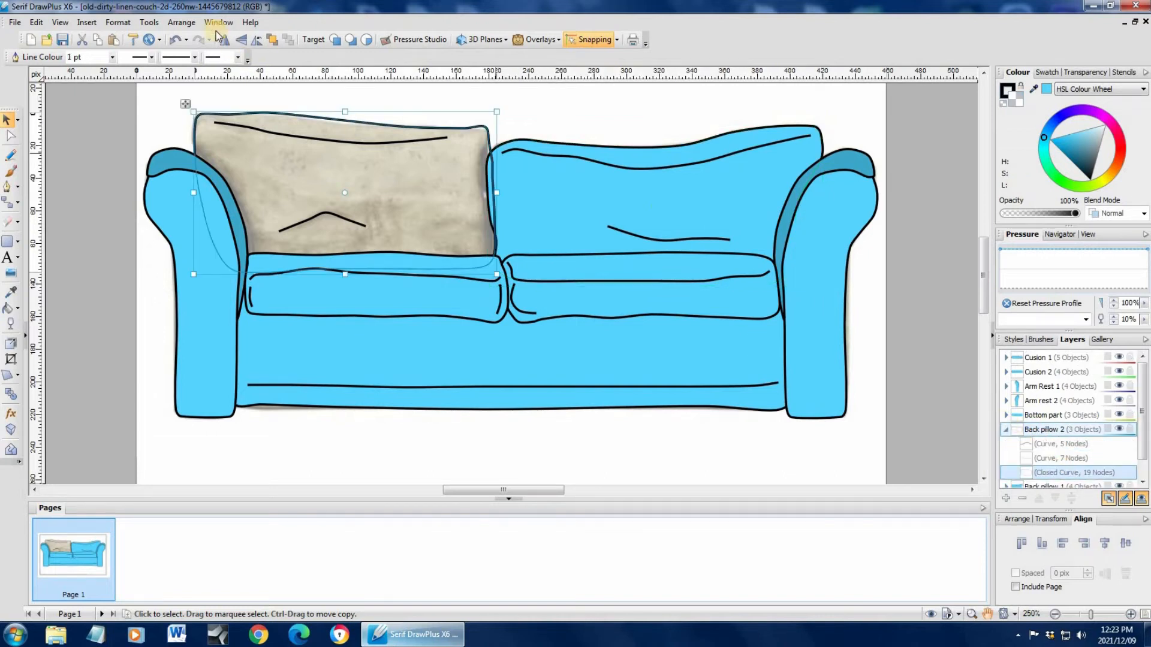
{"action": "left_click", "coordinate": [113, 40]}
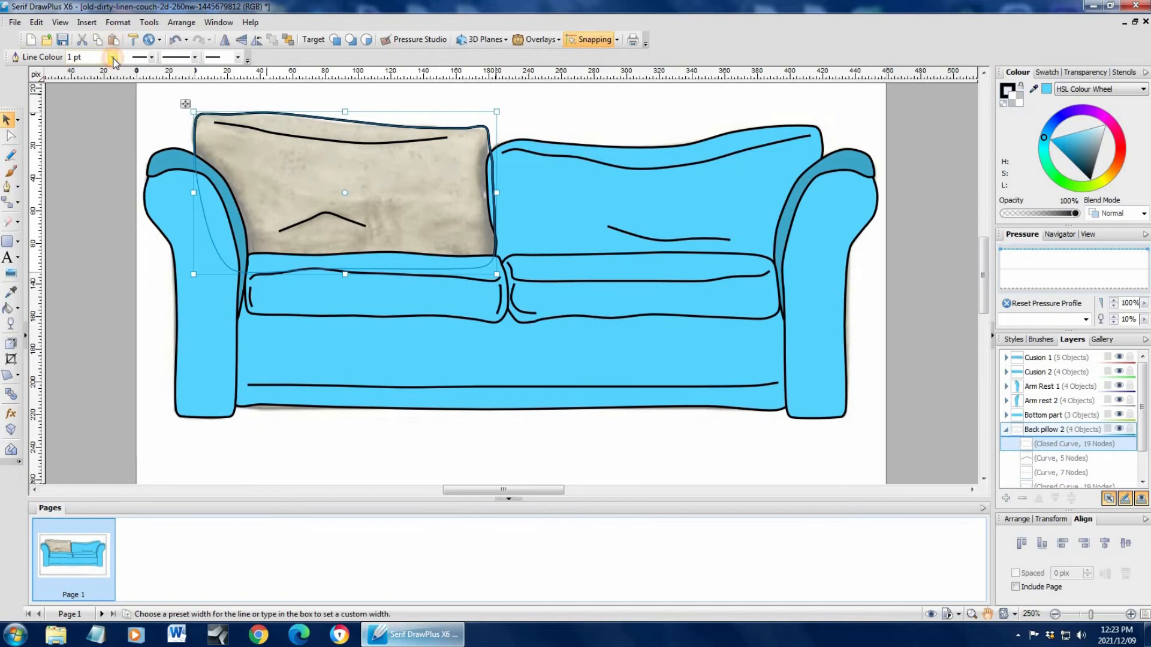
{"action": "left_click", "coordinate": [112, 58]}
{"action": "left_click", "coordinate": [97, 69]}
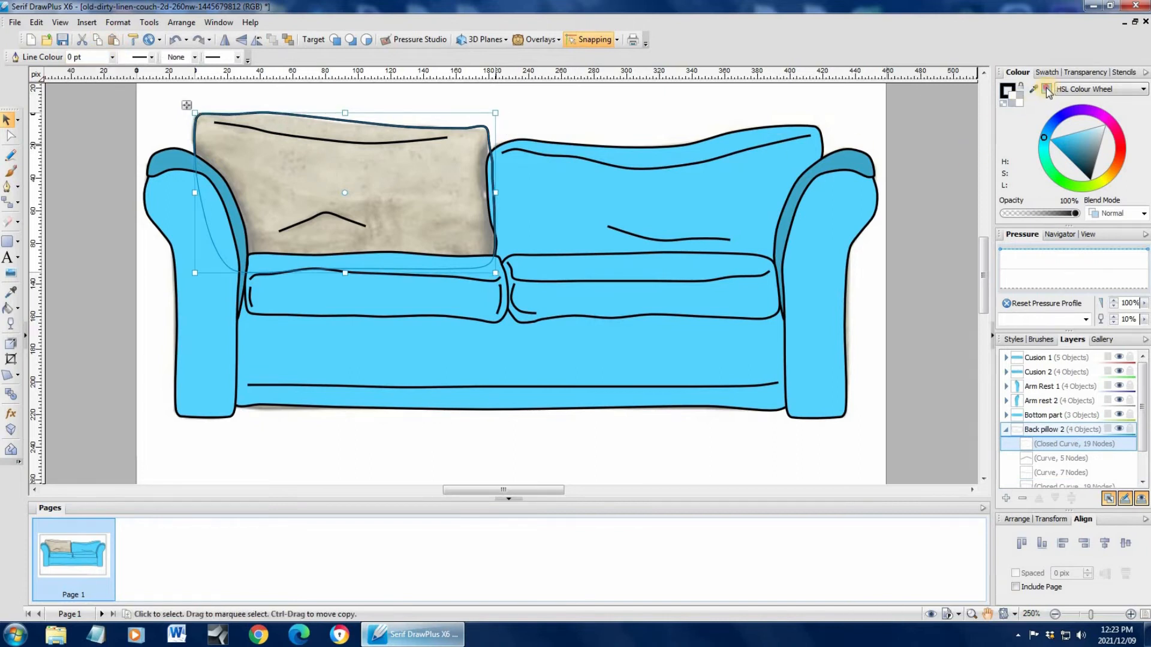
{"action": "scroll", "coordinate": [1061, 423], "scroll_direction": "down", "scroll_amount": 3}
{"action": "left_click_drag", "start_coordinate": [1056, 408], "coordinate": [1056, 463]}
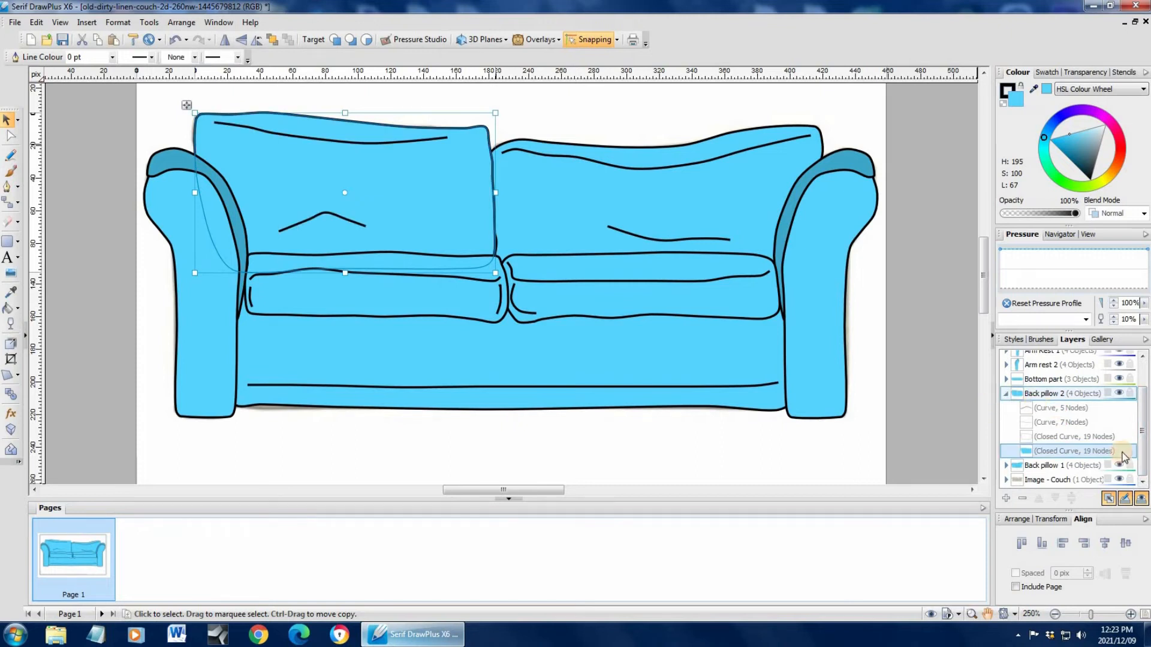
Hide all the coloured couch part layers so that only the original couch photo is displayed.
{"action": "left_click", "coordinate": [1056, 615]}
{"action": "left_click", "coordinate": [1056, 615]}
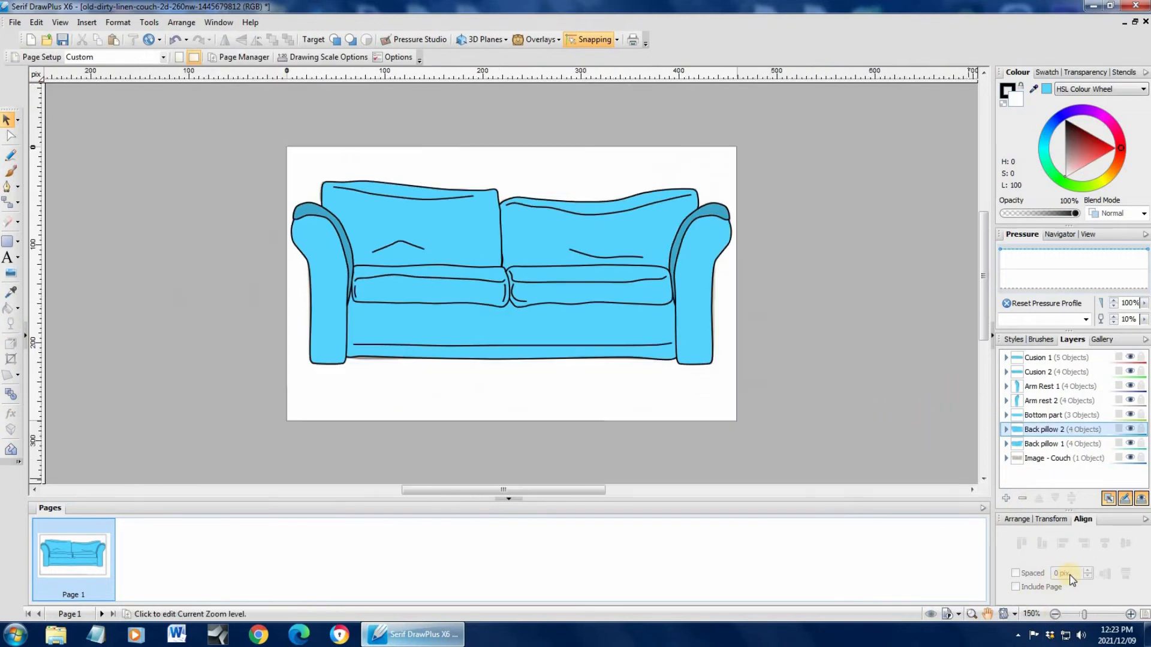
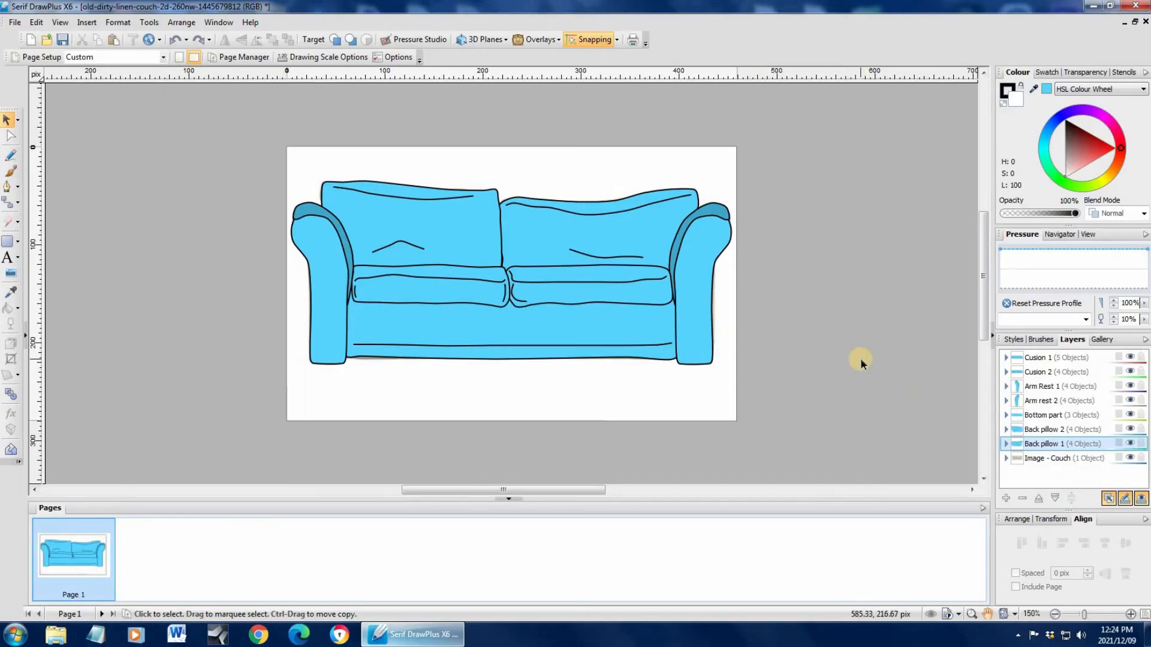
{"action": "left_click", "coordinate": [1130, 429]}
{"action": "left_click", "coordinate": [1130, 415]}
{"action": "left_click", "coordinate": [1131, 401]}
{"action": "left_click", "coordinate": [1131, 386]}
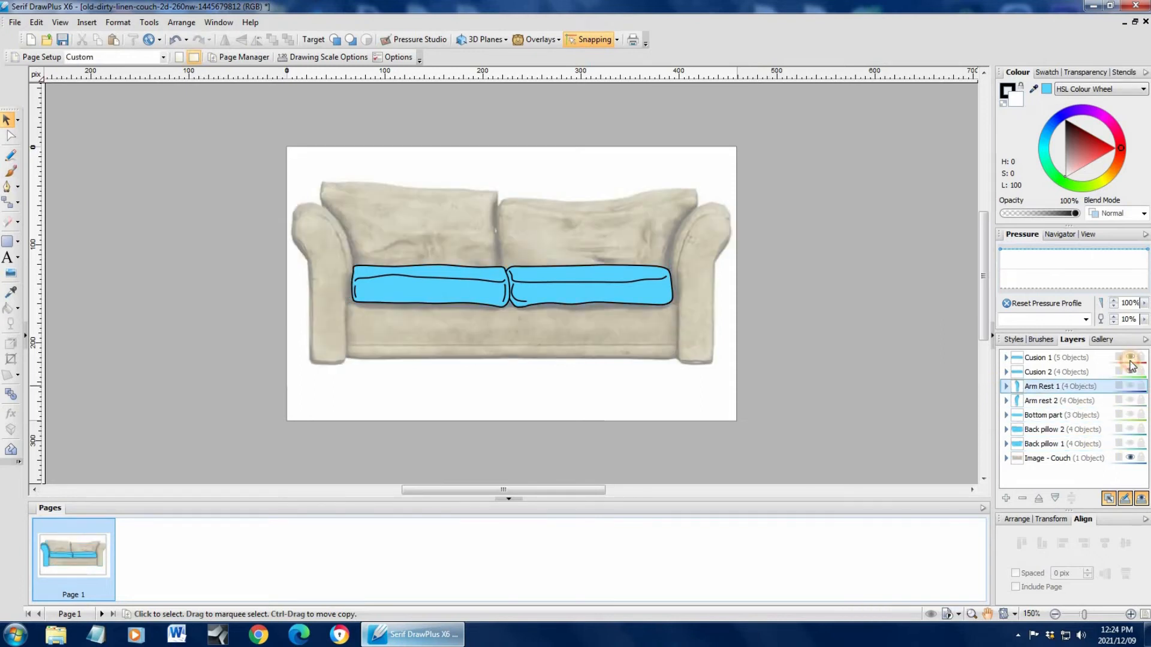
{"action": "left_click", "coordinate": [1131, 372]}
{"action": "left_click", "coordinate": [1131, 357]}
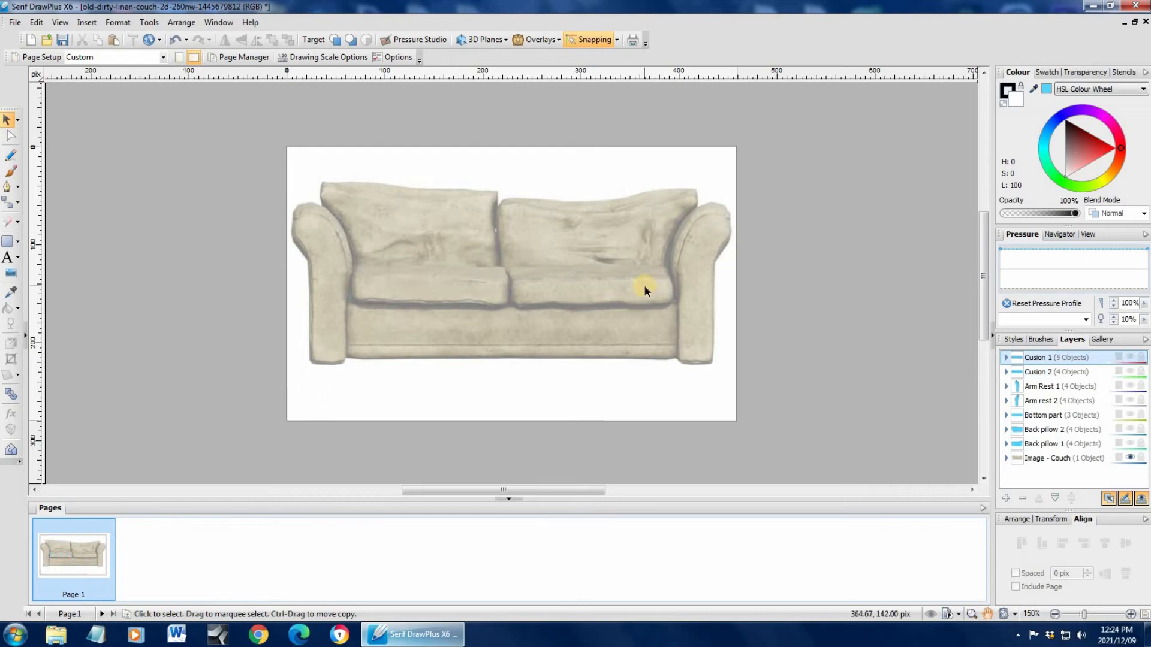
Show all seven coloured couch part layers again and hide the Image - Couch photo layer.
{"action": "left_click", "coordinate": [1131, 357]}
{"action": "left_click", "coordinate": [1130, 372]}
{"action": "left_click", "coordinate": [1130, 386]}
{"action": "left_click", "coordinate": [1131, 400]}
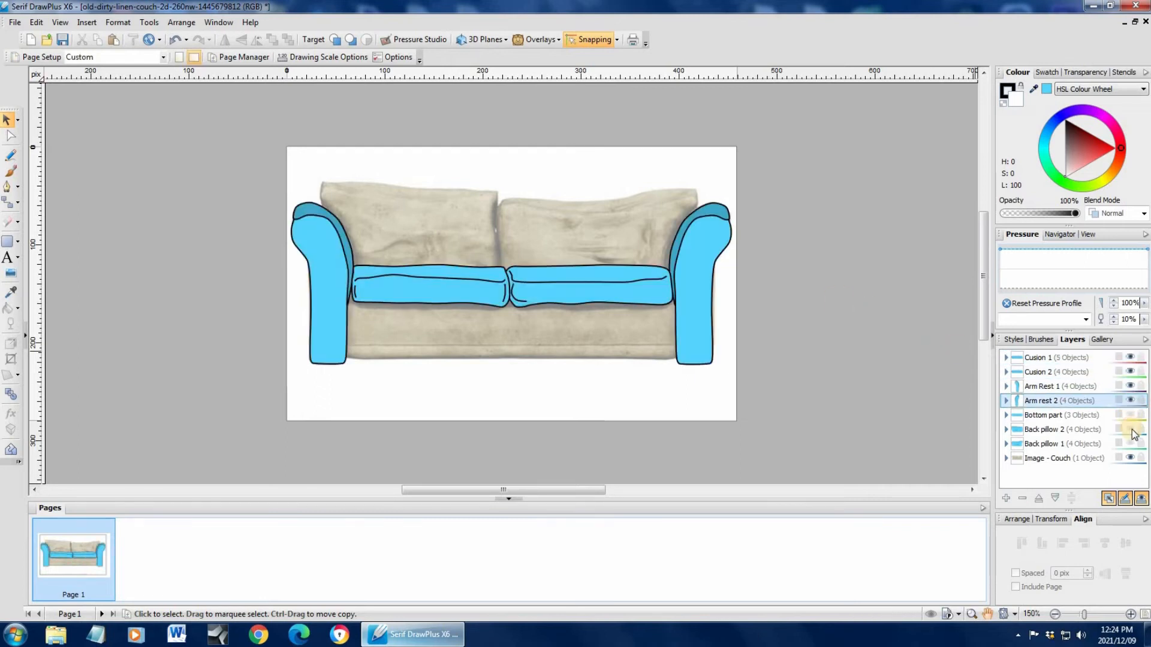
{"action": "left_click", "coordinate": [1131, 415]}
{"action": "left_click", "coordinate": [1131, 429]}
{"action": "left_click", "coordinate": [1131, 443]}
{"action": "left_click", "coordinate": [1131, 458]}
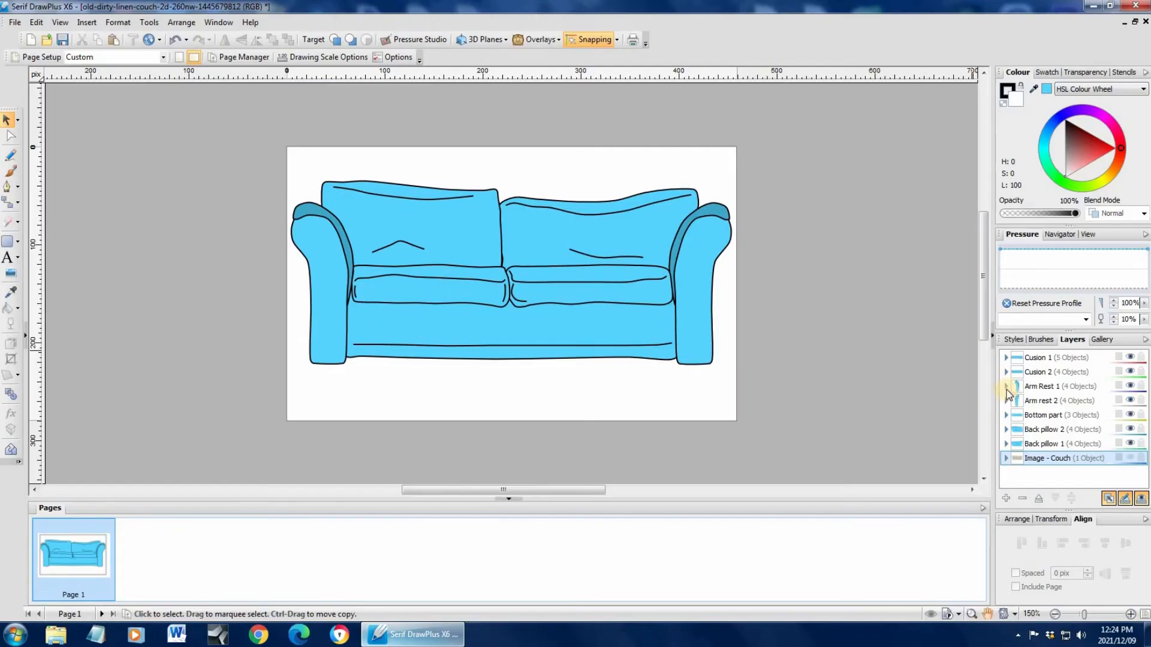
Expand the Arm Rest 1 layer, leave its curves deselected, and set up the Pen tool with a 2 pt line.
{"action": "left_click", "coordinate": [1031, 389]}
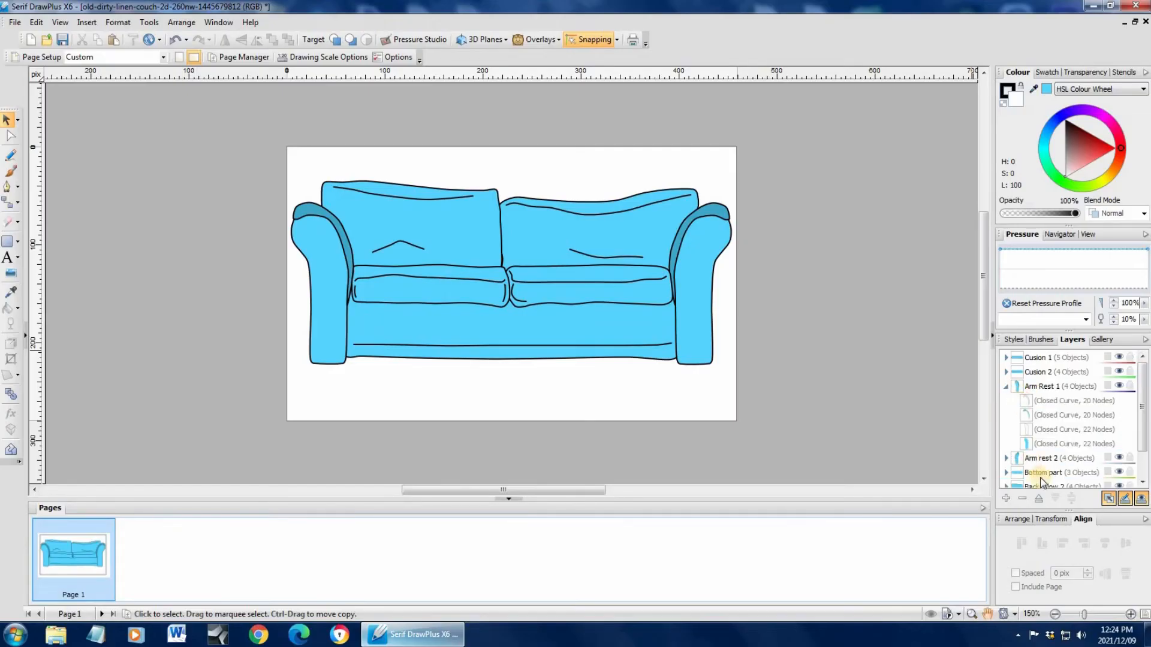
{"action": "left_click", "coordinate": [1131, 611]}
{"action": "left_click", "coordinate": [1055, 401]}
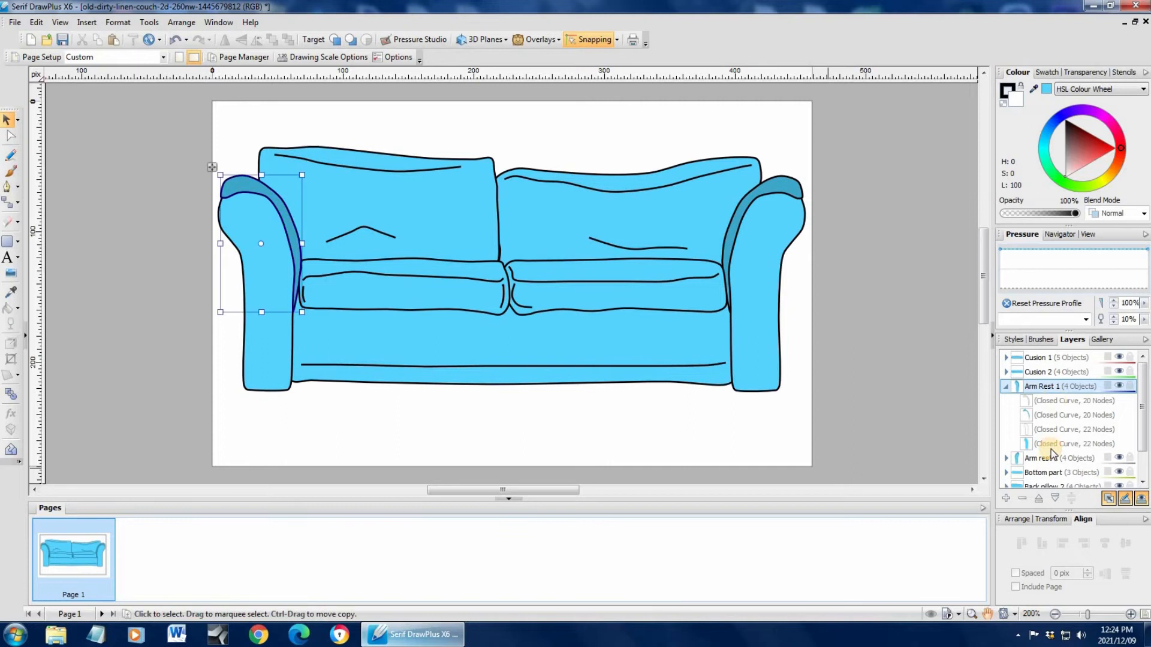
{"action": "left_click", "coordinate": [1056, 443], "text": "shift"}
{"action": "left_click", "coordinate": [1131, 615]}
{"action": "left_click", "coordinate": [1130, 615]}
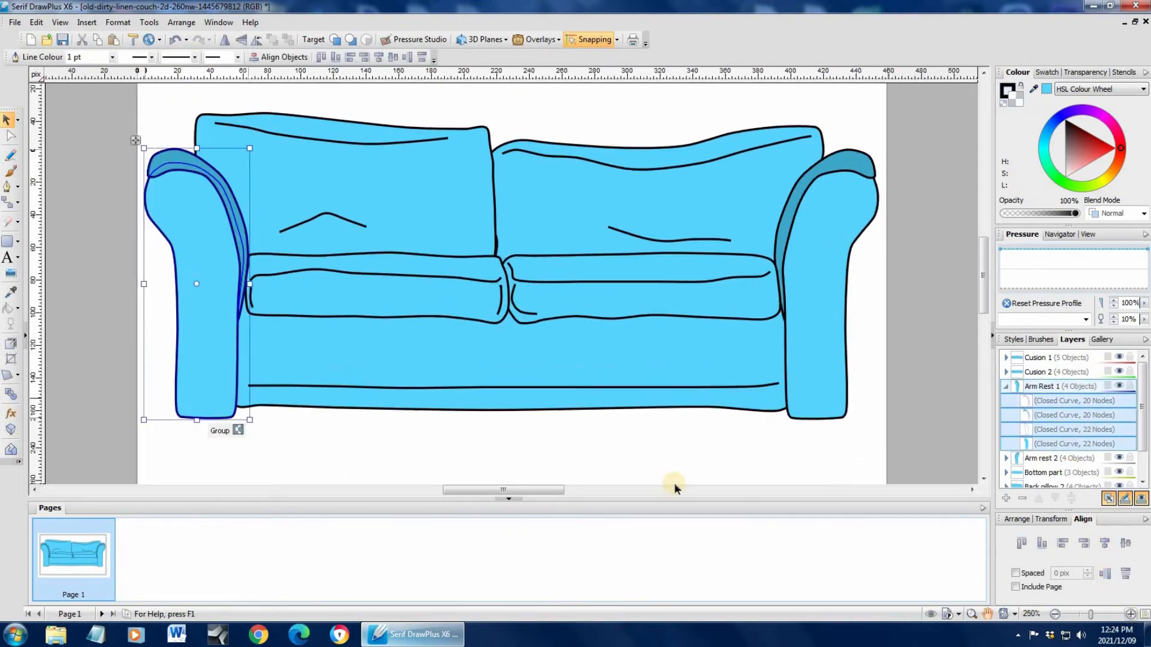
{"action": "left_click_drag", "start_coordinate": [504, 490], "coordinate": [478, 490]}
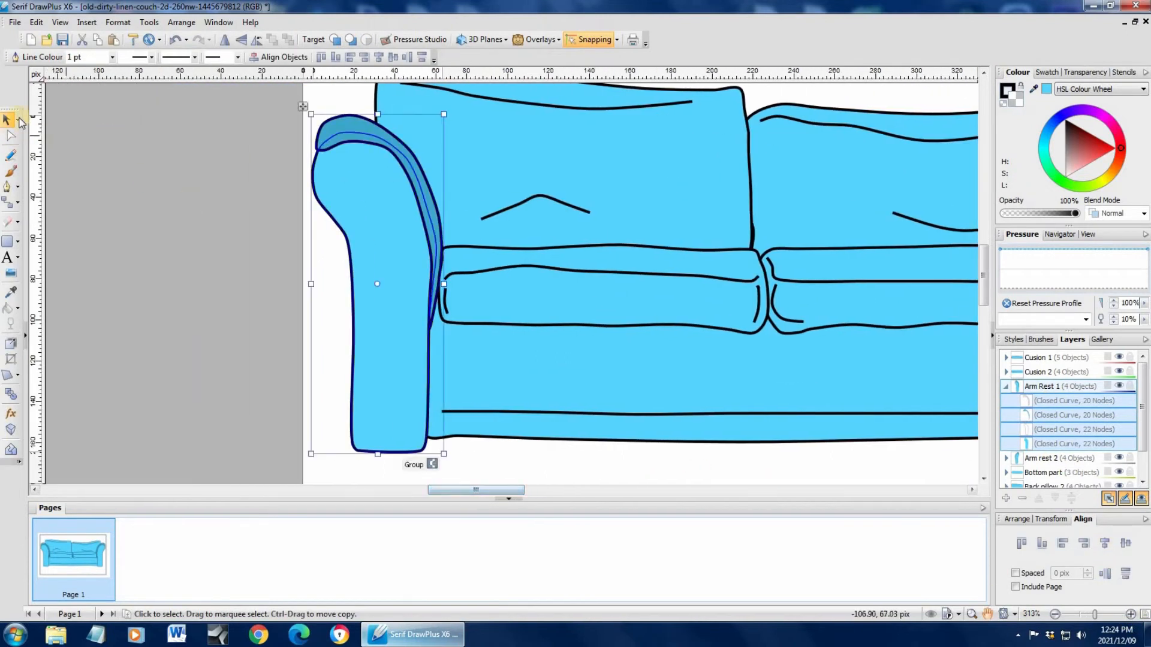
{"action": "left_click", "coordinate": [87, 170]}
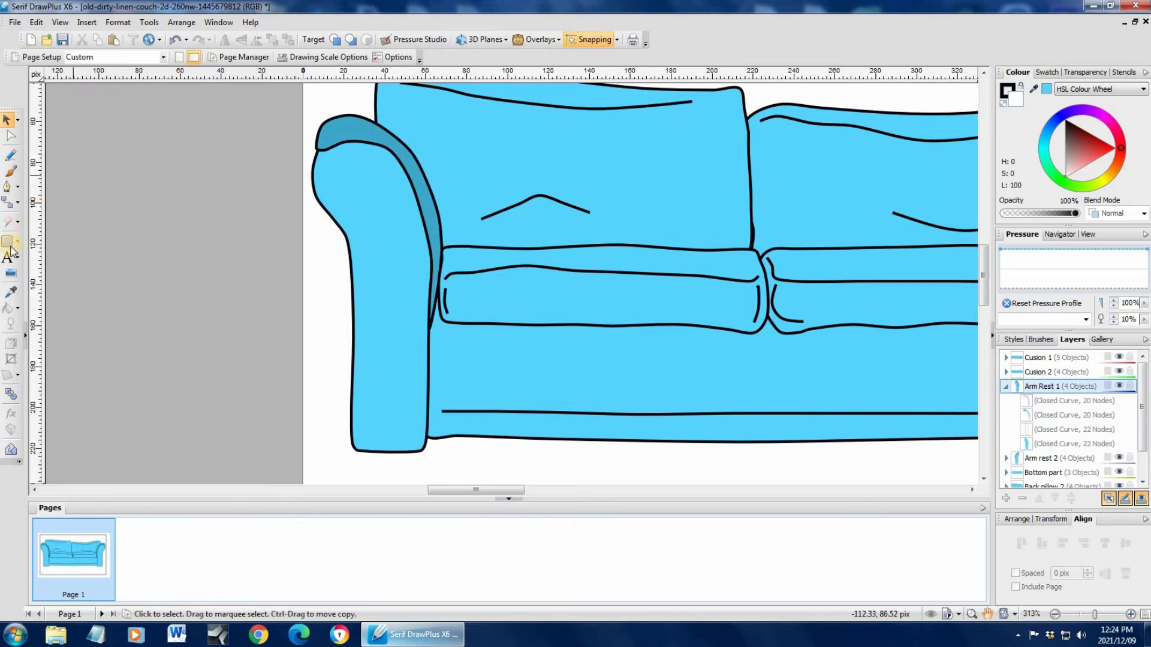
{"action": "left_click", "coordinate": [9, 187]}
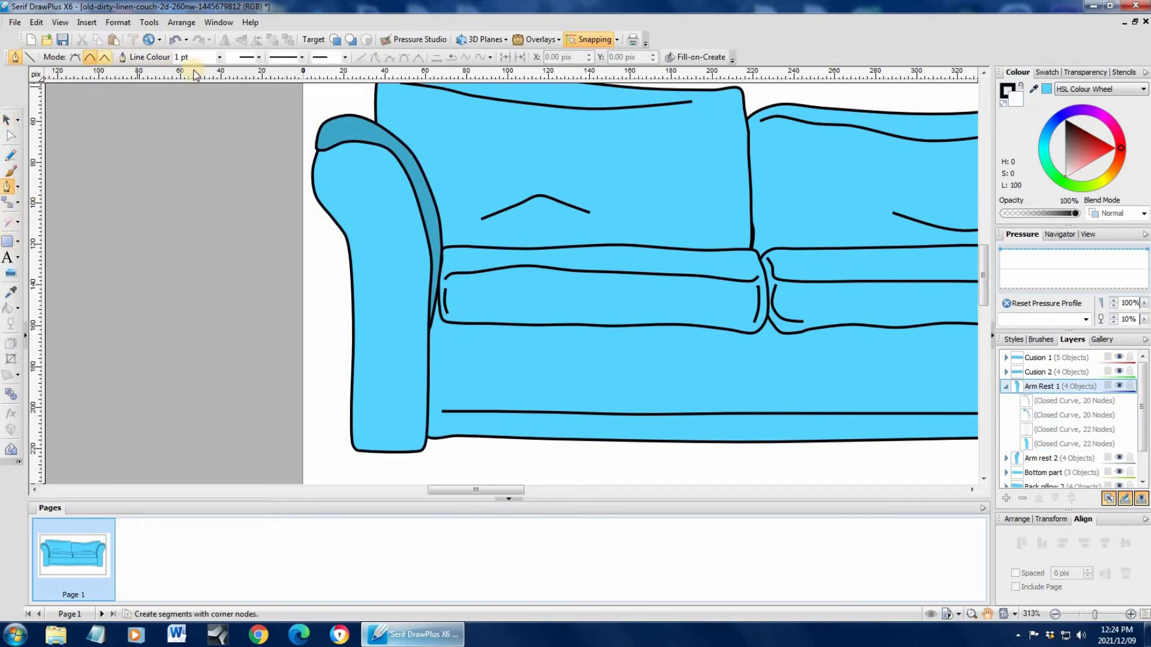
{"action": "left_click", "coordinate": [219, 57]}
{"action": "left_click", "coordinate": [191, 122]}
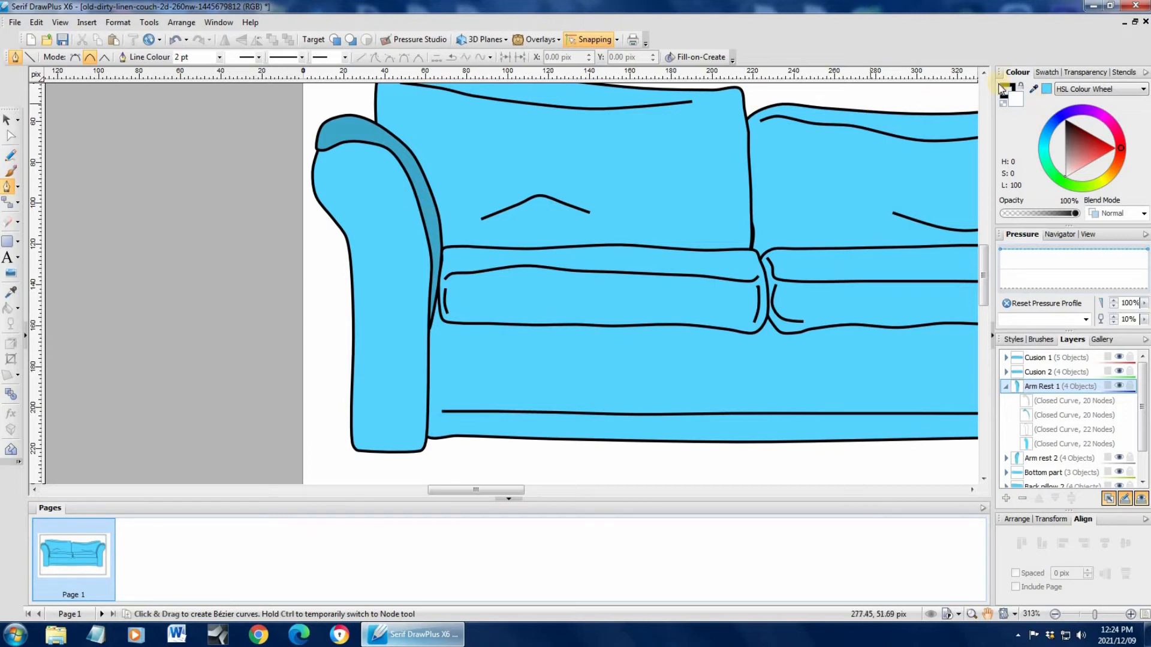
Draw a closed inner panel outline, about 41 by 136 pix, following the front face of the couch's left arm in the Arm Rest 1 layer.
{"action": "left_click", "coordinate": [371, 157]}
{"action": "left_click", "coordinate": [345, 160]}
{"action": "left_click", "coordinate": [334, 183]}
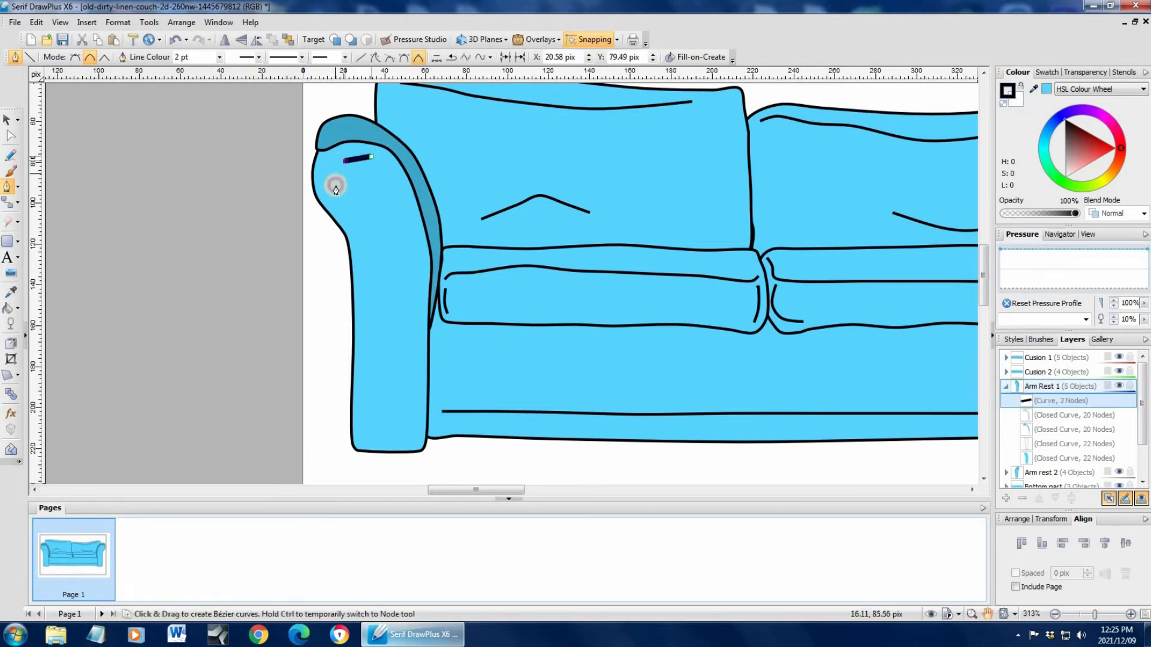
{"action": "left_click", "coordinate": [347, 204]}
{"action": "left_click", "coordinate": [358, 229]}
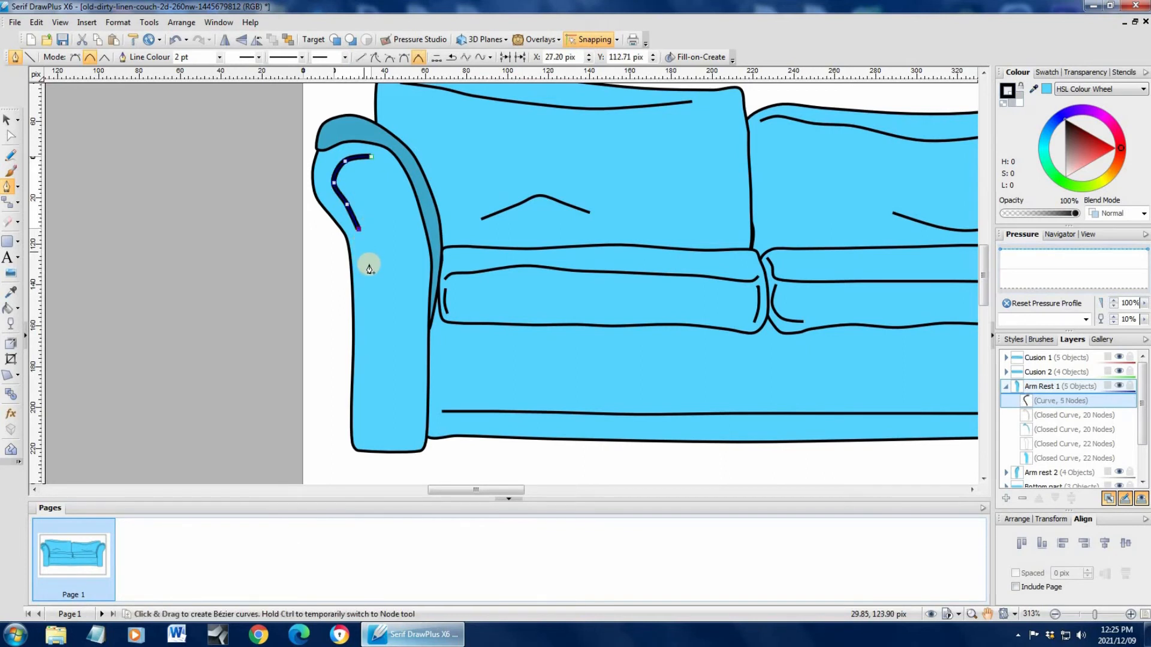
{"action": "left_click", "coordinate": [371, 274]}
{"action": "left_click", "coordinate": [374, 359]}
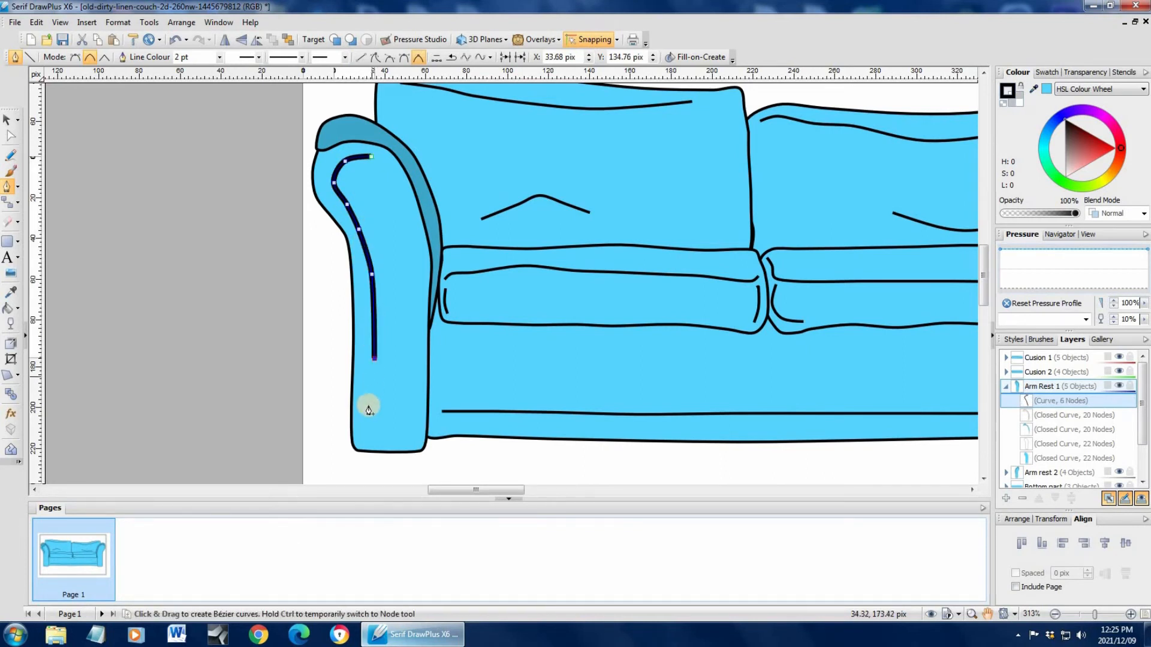
{"action": "left_click", "coordinate": [372, 406]}
{"action": "left_click", "coordinate": [372, 428]}
{"action": "left_click", "coordinate": [392, 436]}
{"action": "left_click", "coordinate": [408, 431]}
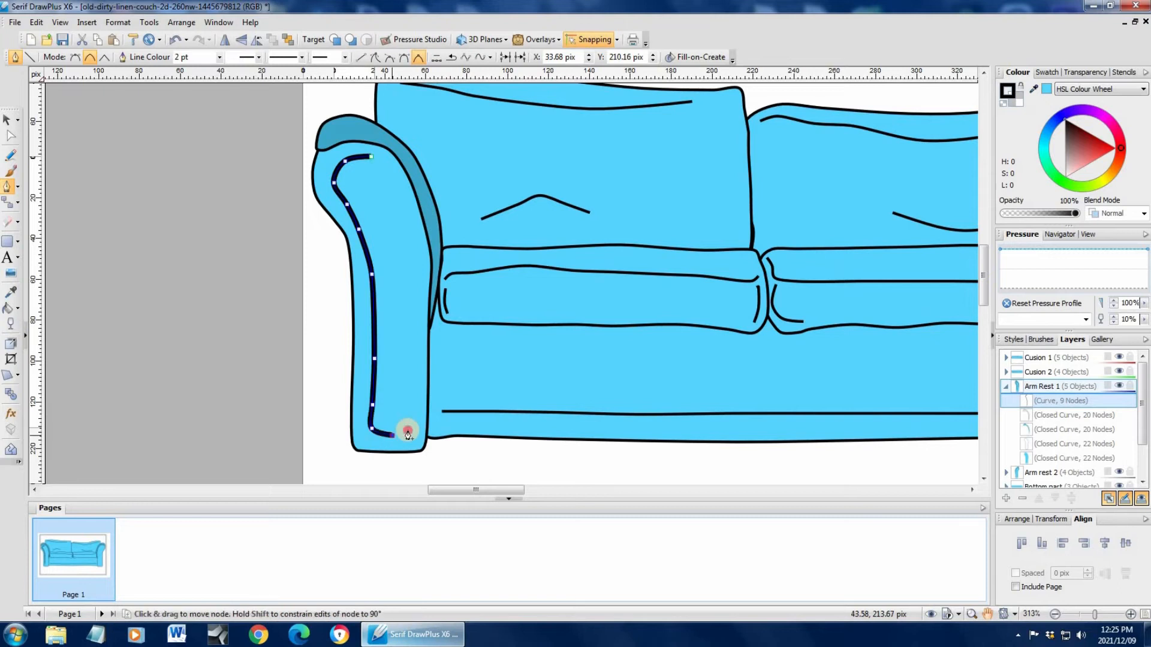
{"action": "left_click", "coordinate": [413, 403]}
{"action": "double_click", "coordinate": [417, 305]}
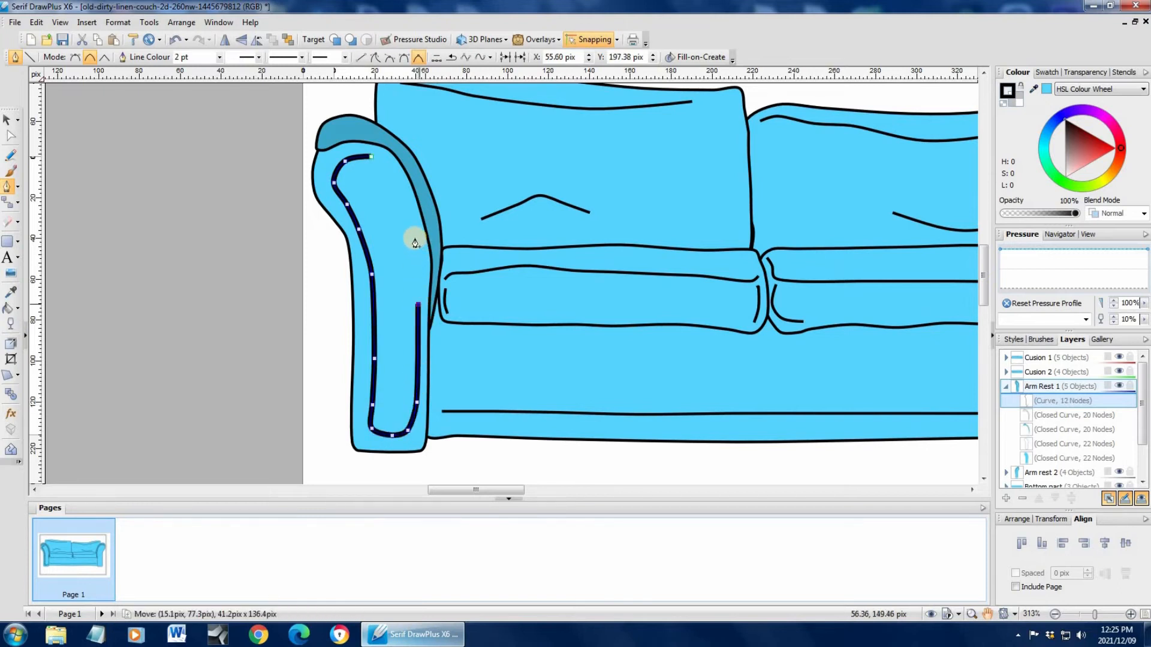
{"action": "left_click", "coordinate": [395, 189]}
{"action": "left_click", "coordinate": [372, 159]}
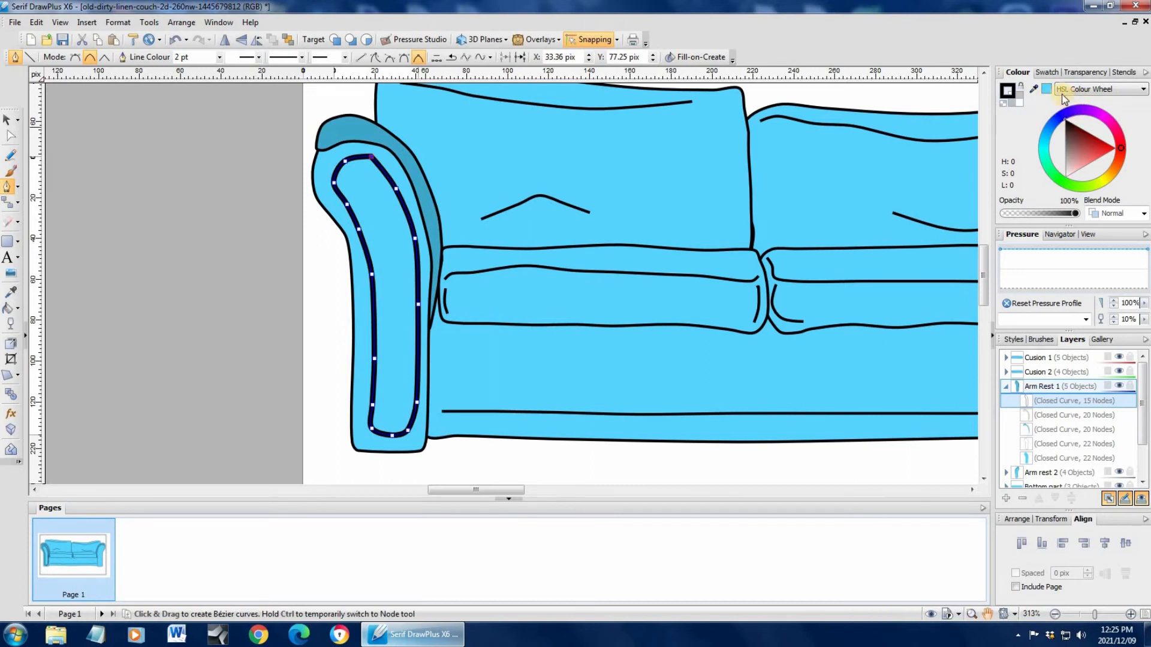
Colour the left arm's inner panel outline dark blue (H 195, S 59, L 39) and fill it with blue (H 195, S 76, L 59).
{"action": "left_click_drag", "start_coordinate": [1080, 151], "coordinate": [1076, 153]}
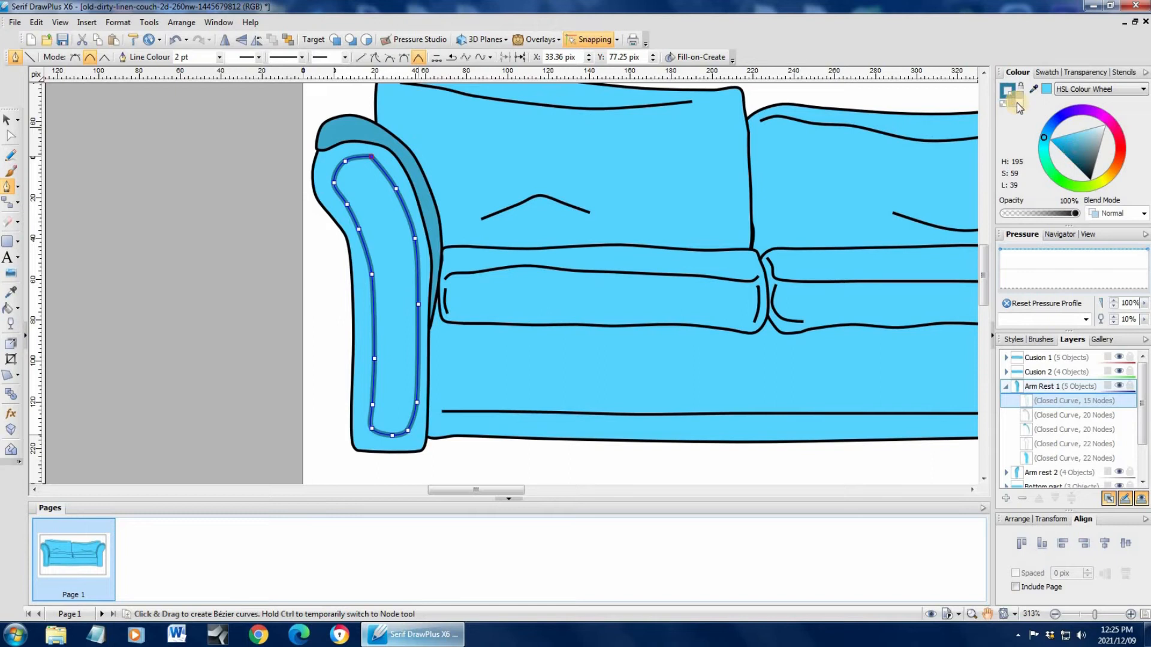
{"action": "left_click", "coordinate": [1070, 139]}
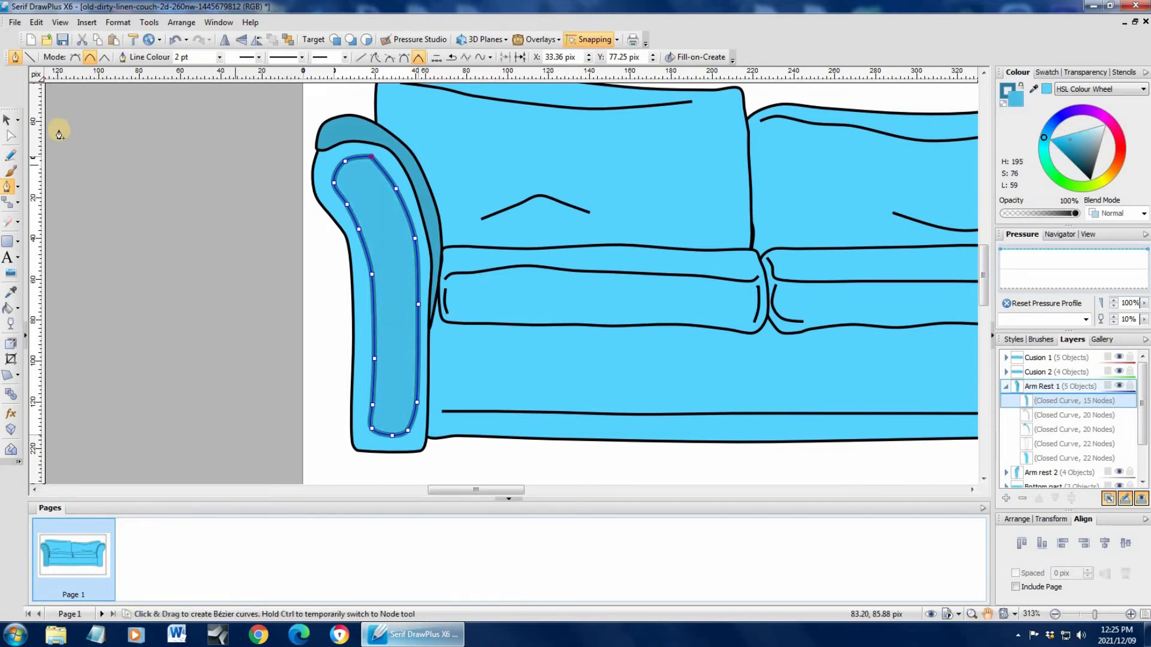
{"action": "left_click", "coordinate": [7, 121]}
{"action": "left_click", "coordinate": [1055, 615]}
{"action": "left_click", "coordinate": [1056, 615]}
{"action": "left_click", "coordinate": [1055, 614]}
{"action": "left_click", "coordinate": [1055, 615]}
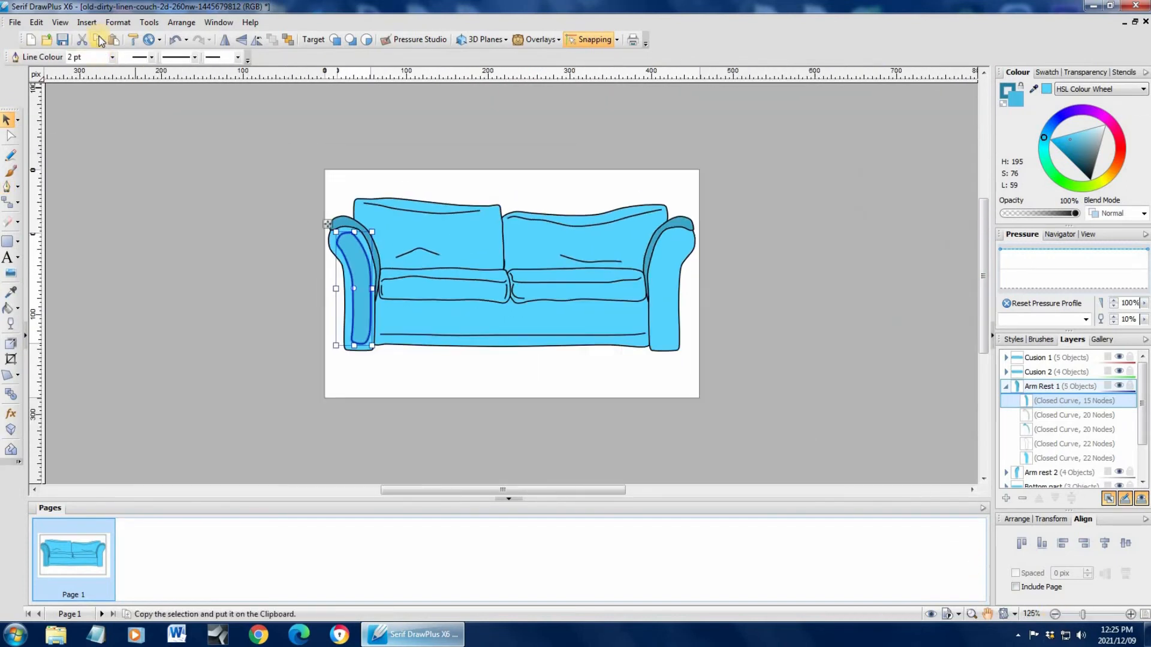
Duplicate the inner panel, move the copy into the Arm rest 2 layer, mirror it horizontally and place it on the couch's right arm.
{"action": "left_click", "coordinate": [115, 41]}
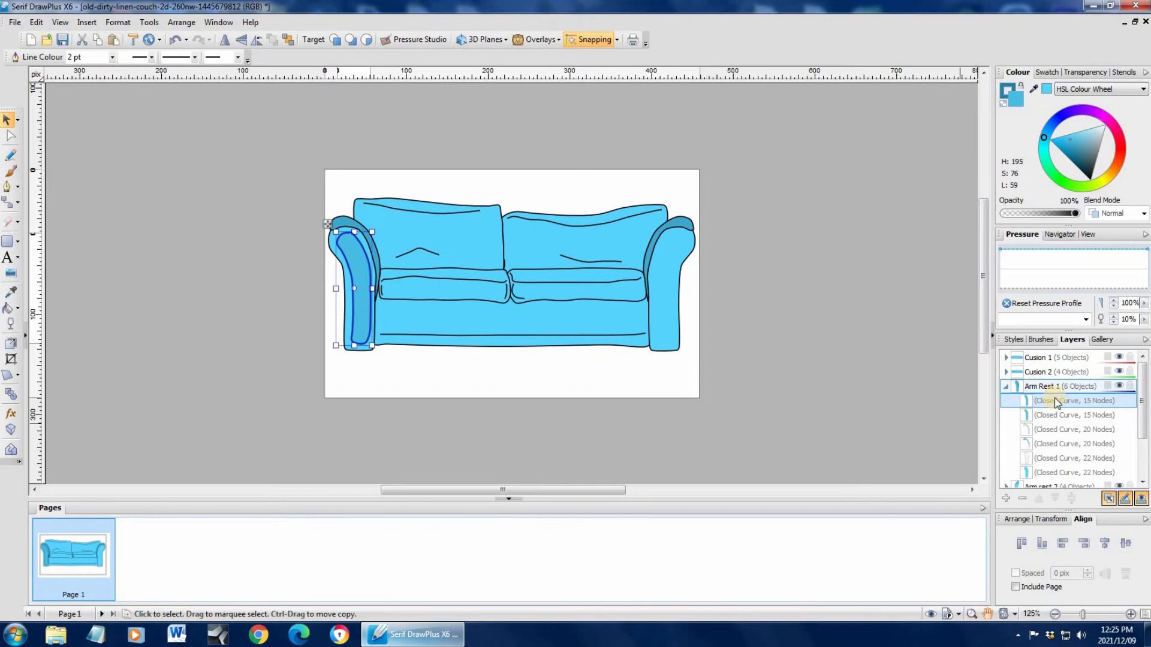
{"action": "left_click_drag", "start_coordinate": [1143, 414], "coordinate": [1144, 423]}
{"action": "left_click_drag", "start_coordinate": [1030, 478], "coordinate": [1009, 480]}
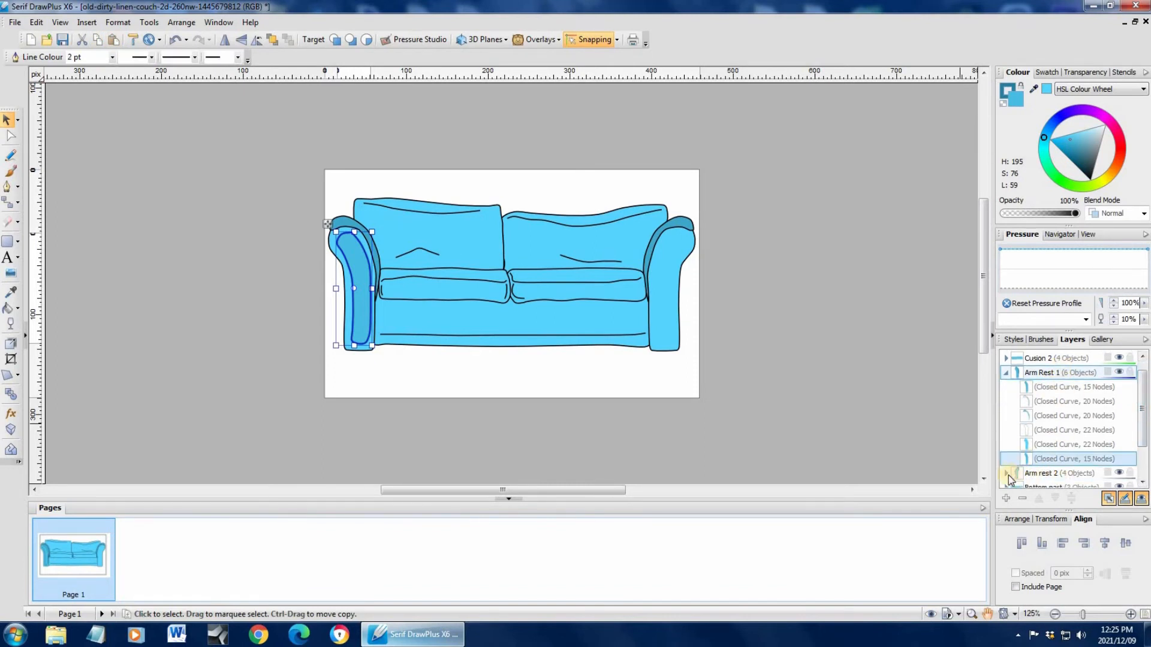
{"action": "left_click", "coordinate": [1006, 473]}
{"action": "left_click_drag", "start_coordinate": [1054, 442], "coordinate": [1055, 422]}
{"action": "left_click", "coordinate": [371, 279]}
{"action": "left_click_drag", "start_coordinate": [372, 279], "coordinate": [668, 253]}
{"action": "left_click", "coordinate": [179, 188]}
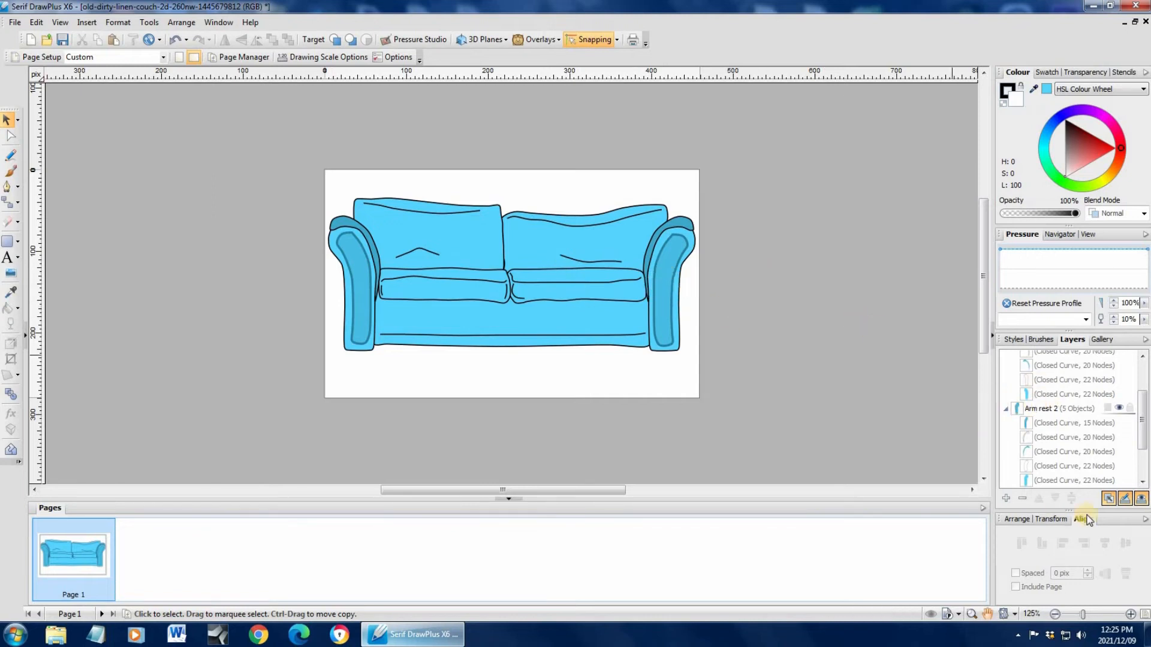
Collapse the Arm rest 2 and Arm Rest 1 layers.
{"action": "double_click", "coordinate": [1044, 414]}
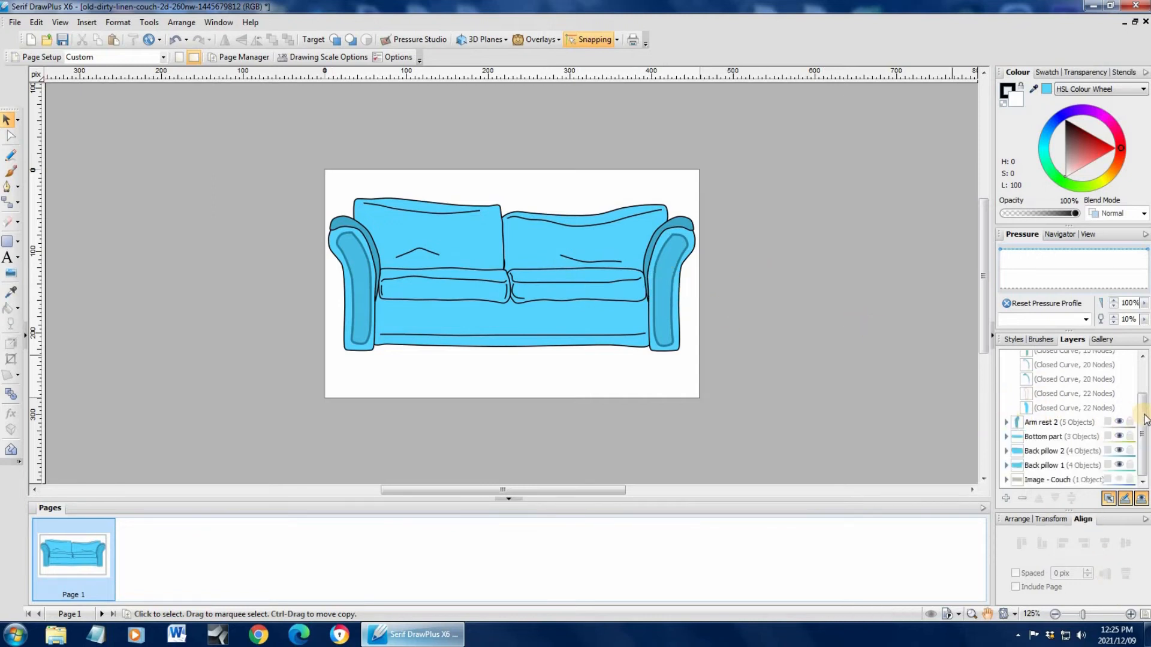
{"action": "scroll", "coordinate": [1144, 401], "scroll_direction": "up", "scroll_amount": 1}
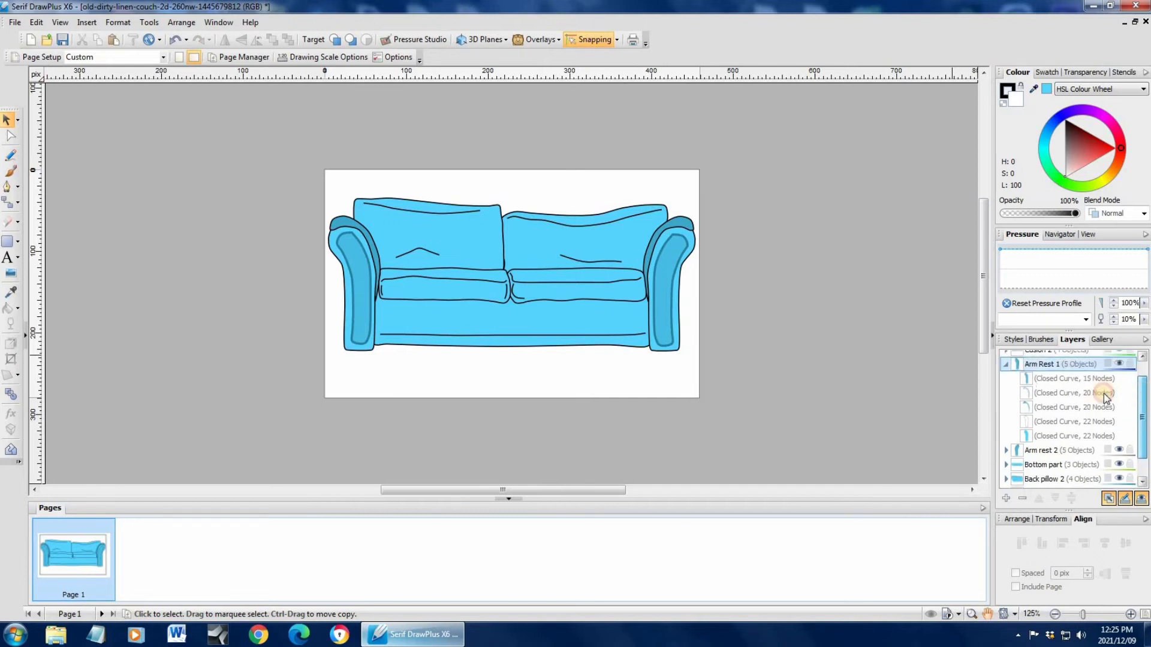
{"action": "left_click", "coordinate": [1006, 365]}
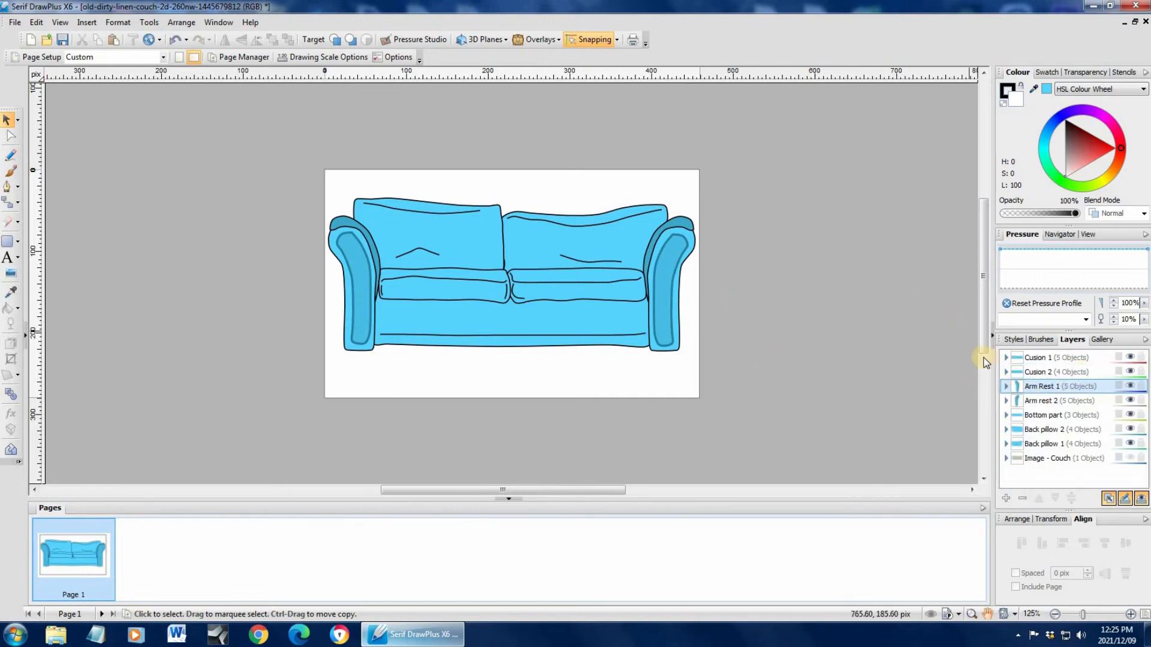
Duplicate the closed cushion outline in the Cusion 1 layer, place the copy beneath the outline, and set its line width to 0 pt.
{"action": "left_click", "coordinate": [1022, 359]}
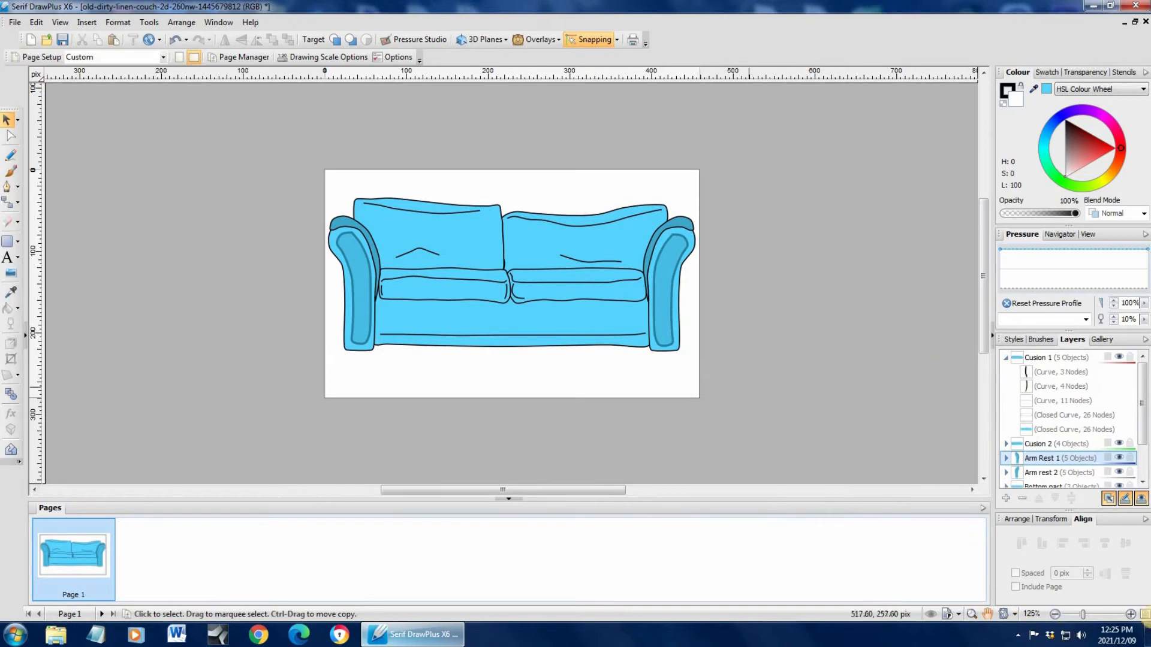
{"action": "left_click", "coordinate": [1132, 614]}
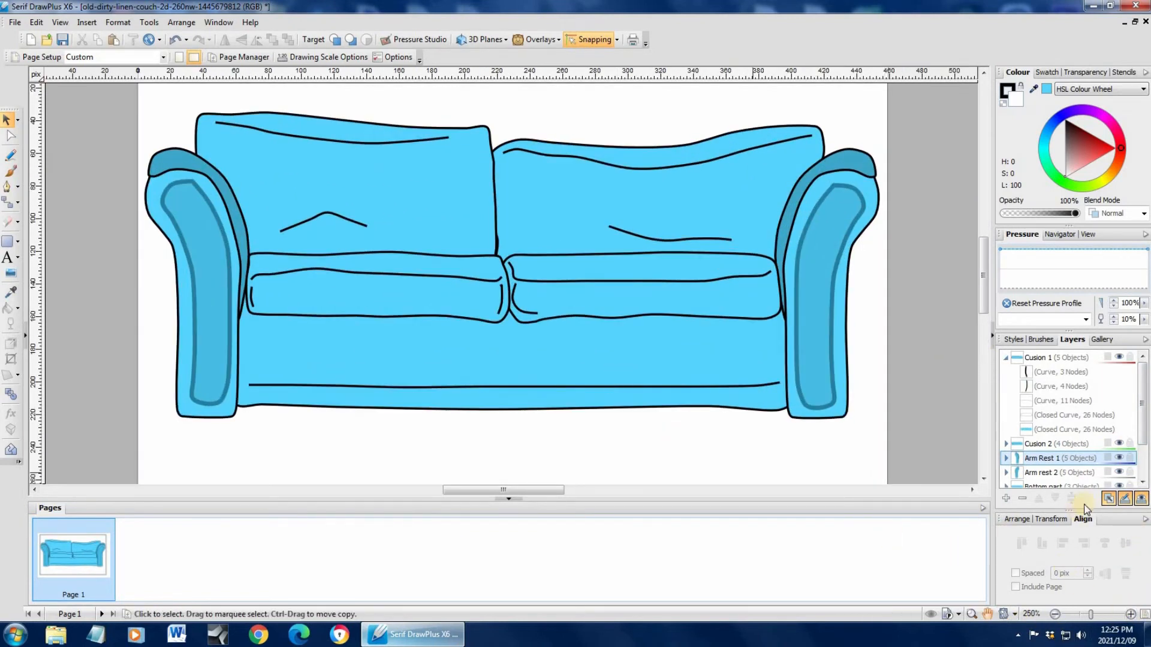
{"action": "scroll", "coordinate": [1143, 432], "scroll_direction": "down", "scroll_amount": 3}
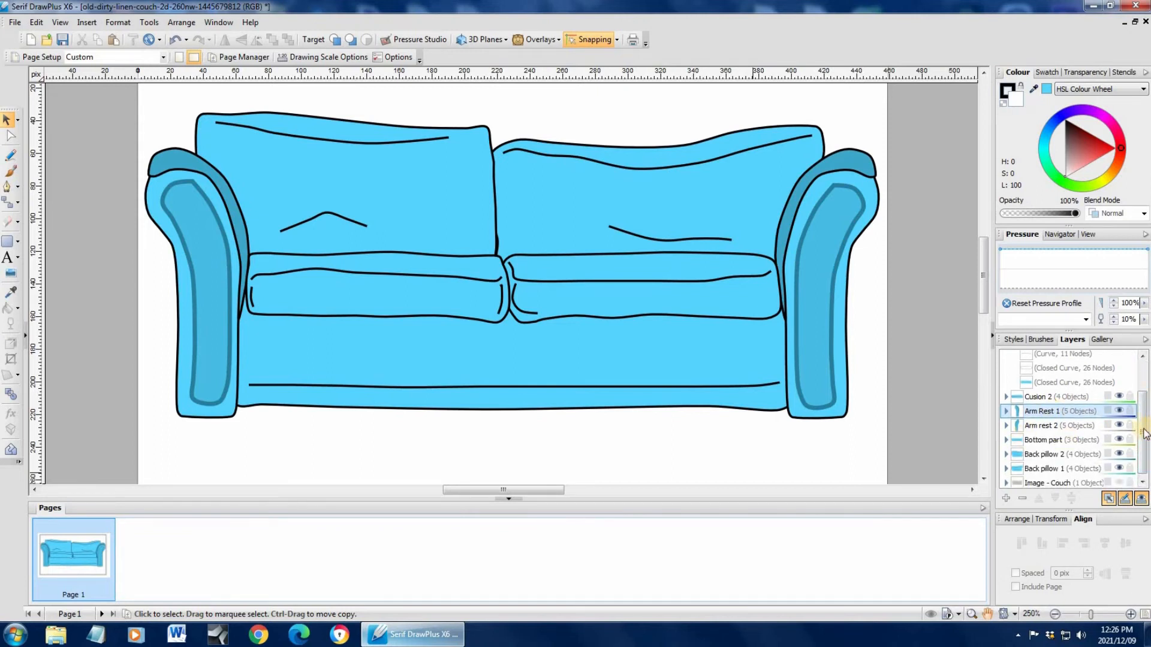
{"action": "scroll", "coordinate": [1049, 421], "scroll_direction": "up", "scroll_amount": 3}
{"action": "left_click", "coordinate": [1074, 416]}
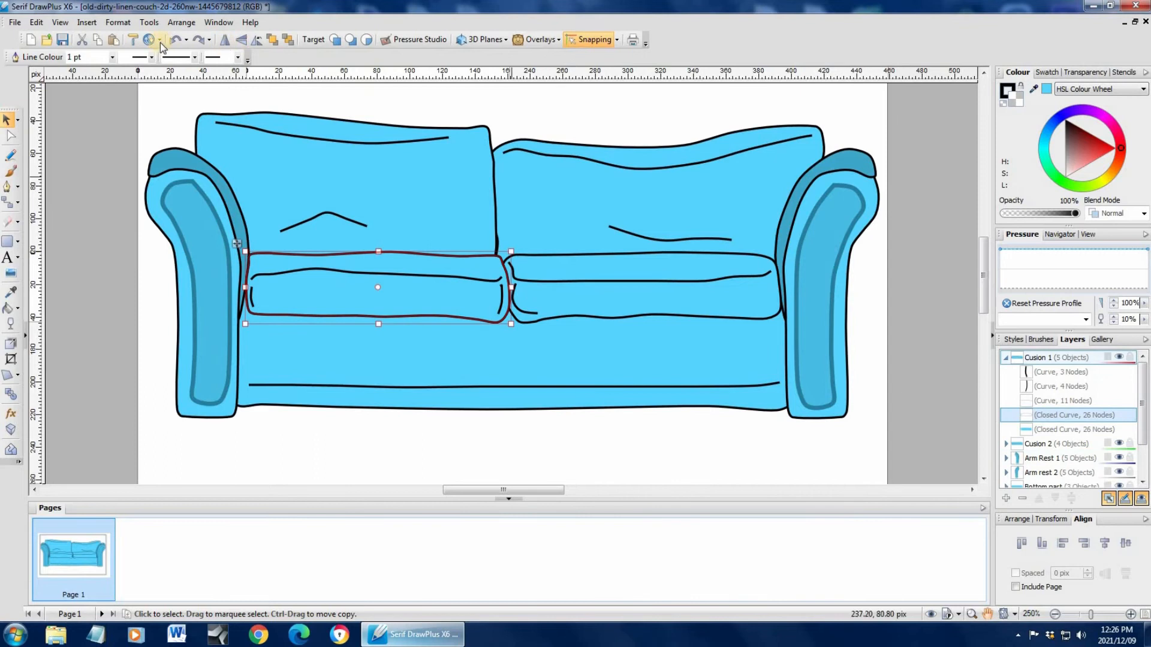
{"action": "left_click", "coordinate": [97, 40]}
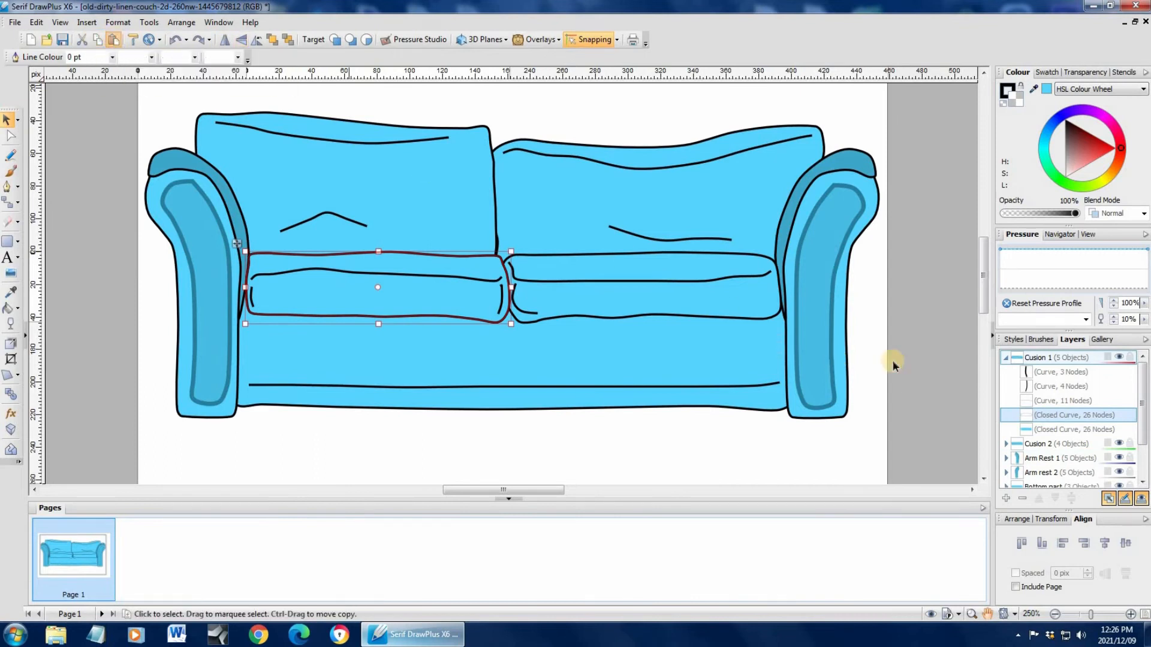
{"action": "key", "text": "ctrl+v"}
{"action": "left_click_drag", "start_coordinate": [1063, 390], "coordinate": [1039, 420]}
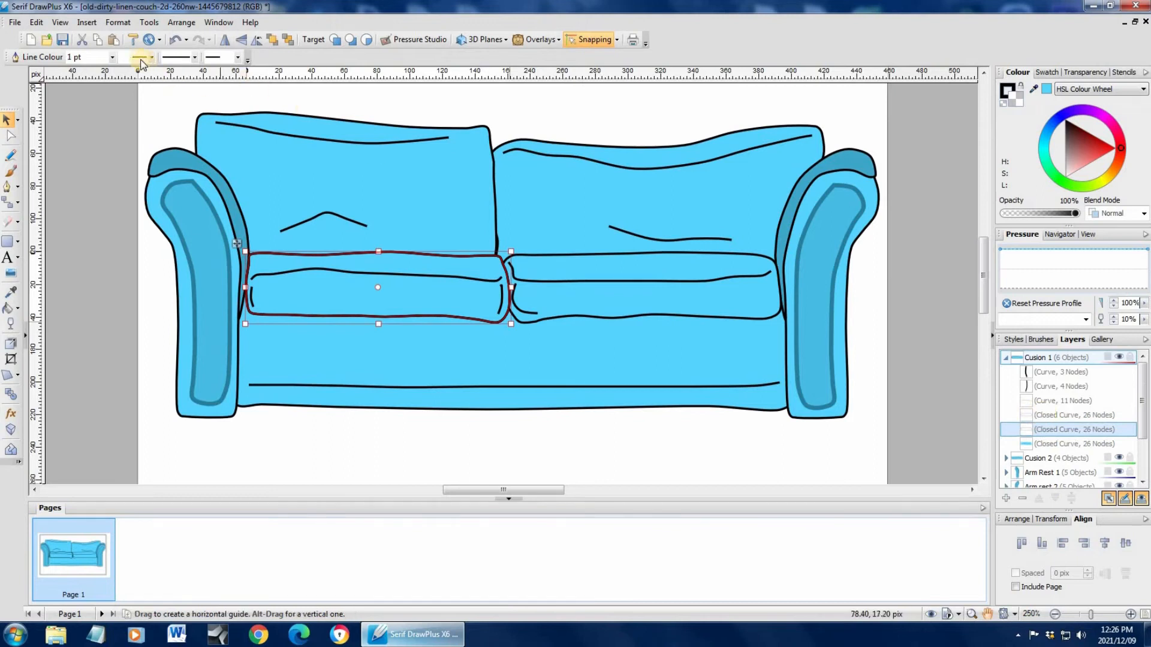
{"action": "left_click", "coordinate": [112, 57]}
Reshape the copied outline by moving its upper nodes down onto the left seat cushion's inner seam line, leaving only the front face enclosed.
{"action": "left_click", "coordinate": [11, 136]}
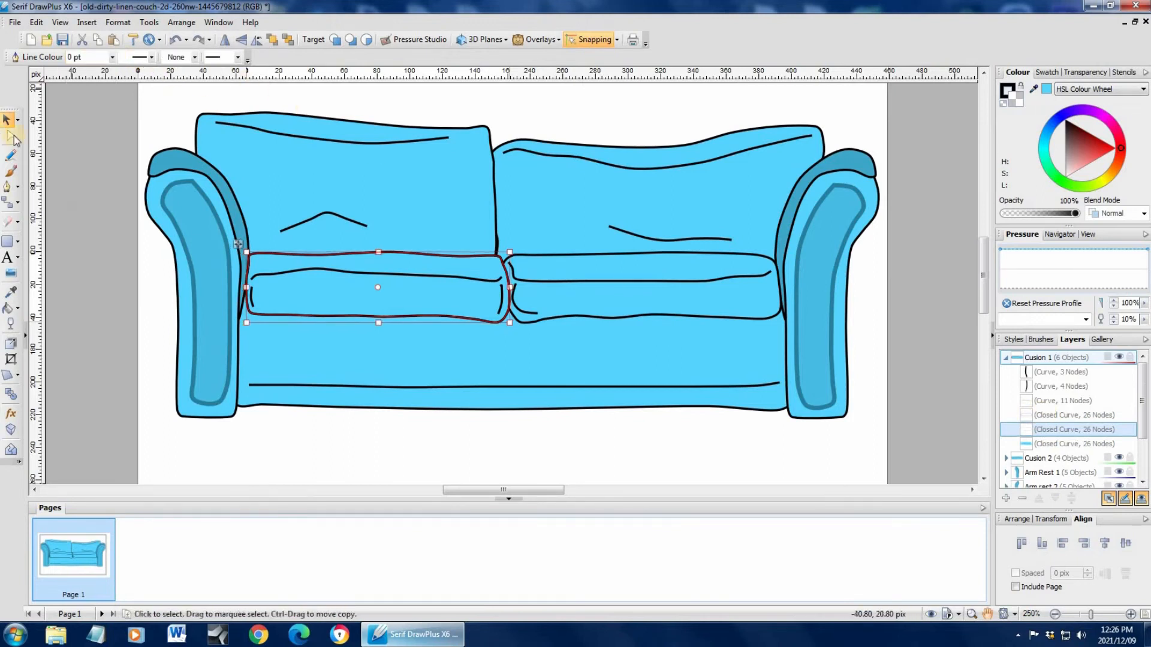
{"action": "left_click", "coordinate": [1131, 615]}
{"action": "left_click", "coordinate": [1131, 615]}
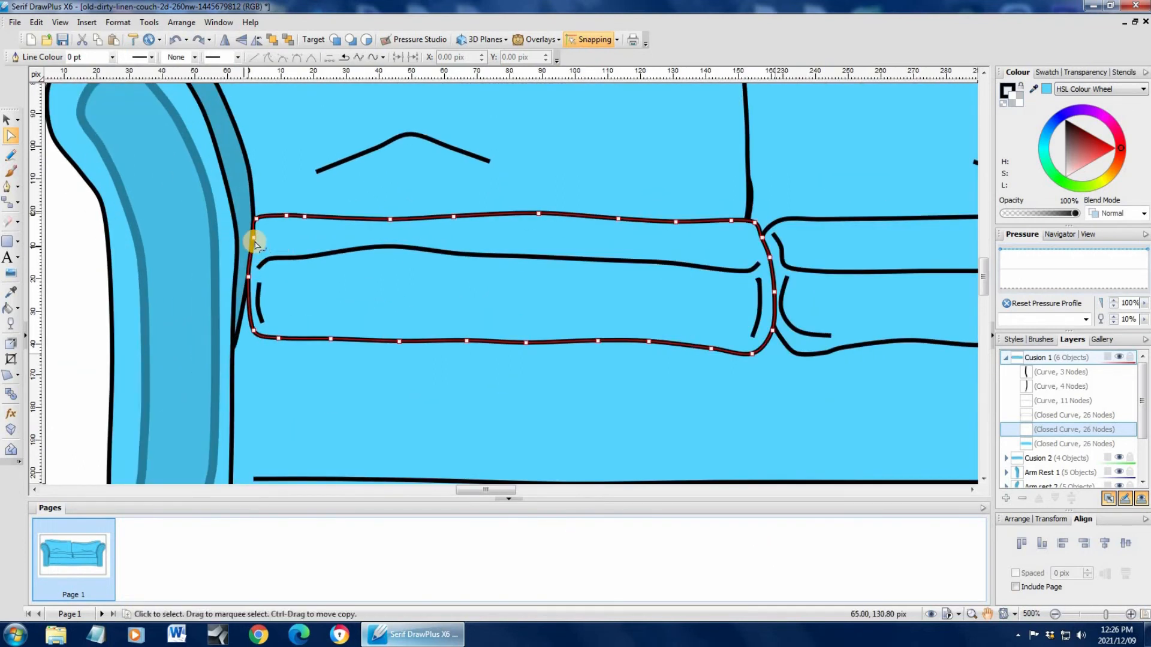
{"action": "left_click_drag", "start_coordinate": [254, 242], "coordinate": [442, 251]}
{"action": "left_click_drag", "start_coordinate": [538, 217], "coordinate": [532, 241]}
{"action": "left_click", "coordinate": [172, 41]}
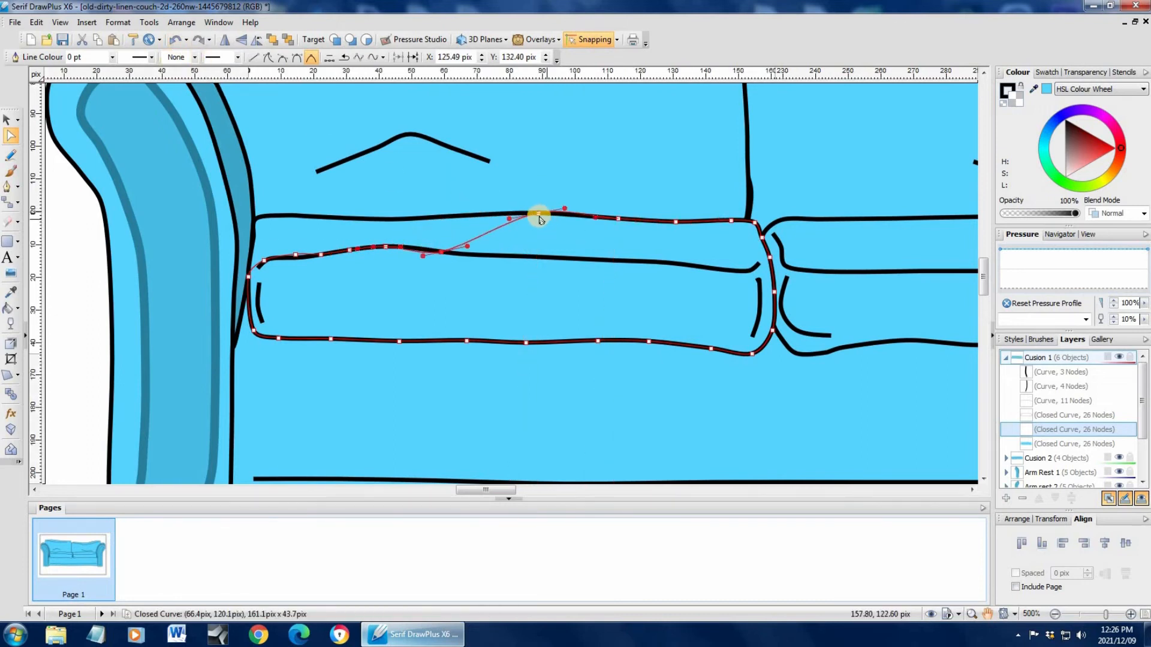
{"action": "left_click_drag", "start_coordinate": [525, 252], "coordinate": [731, 273]}
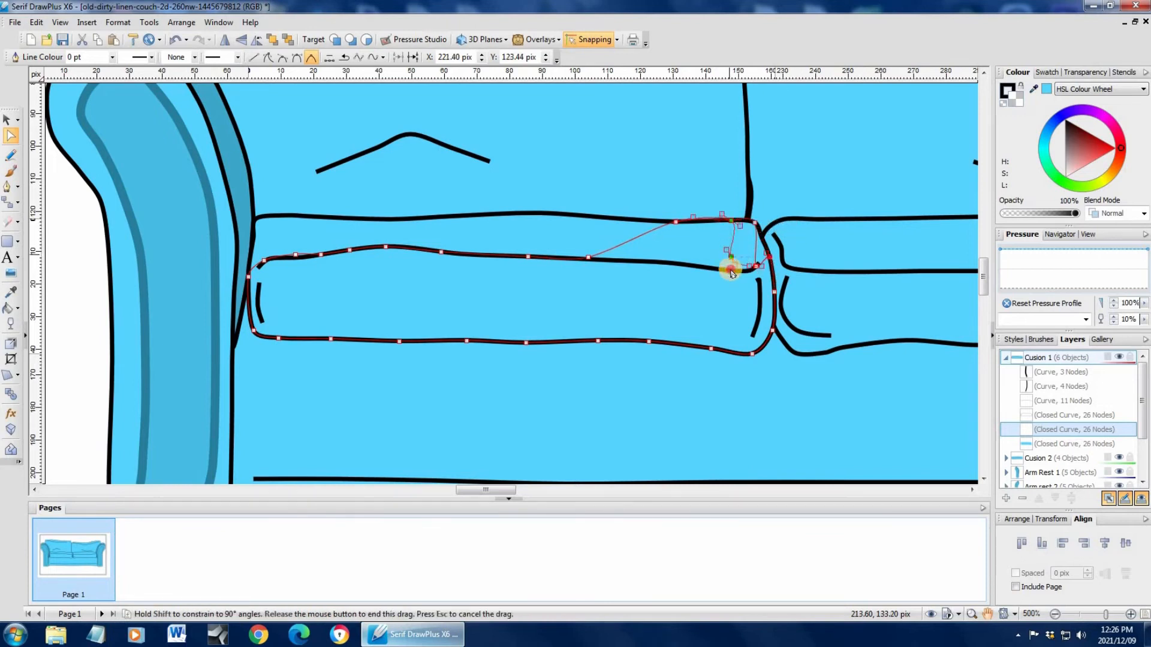
{"action": "left_click_drag", "start_coordinate": [739, 231], "coordinate": [688, 268]}
{"action": "left_click_drag", "start_coordinate": [680, 228], "coordinate": [657, 269]}
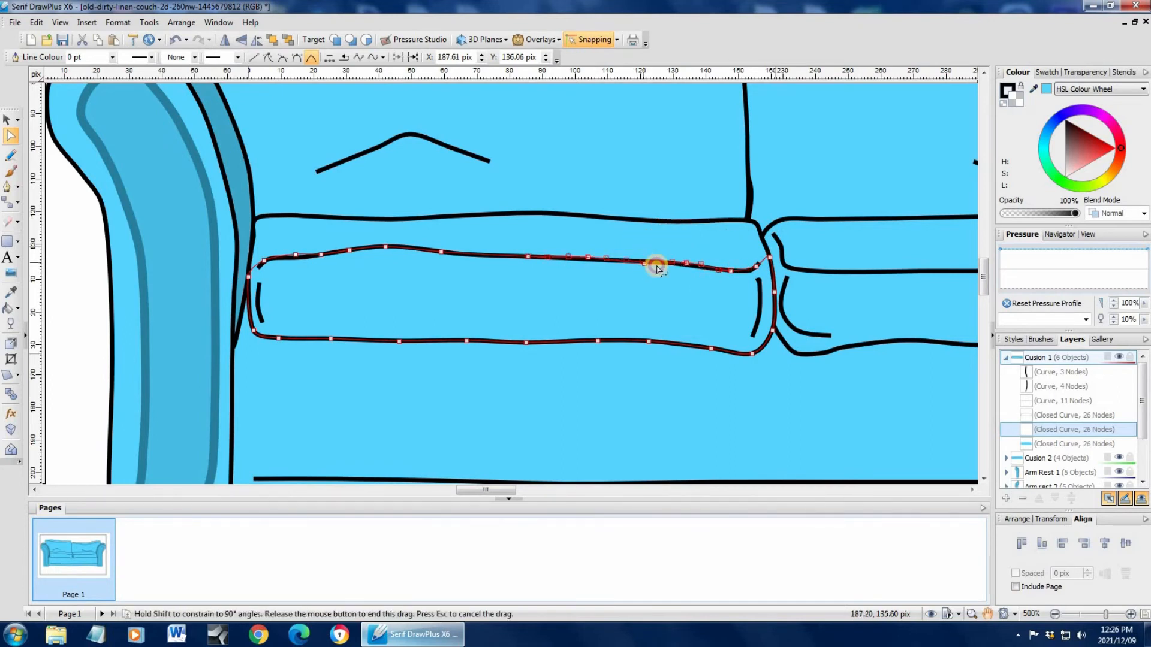
Fill the left cushion's front face shape with light blue (H 195, S 100, L 81) and deselect it.
{"action": "left_click", "coordinate": [1055, 614]}
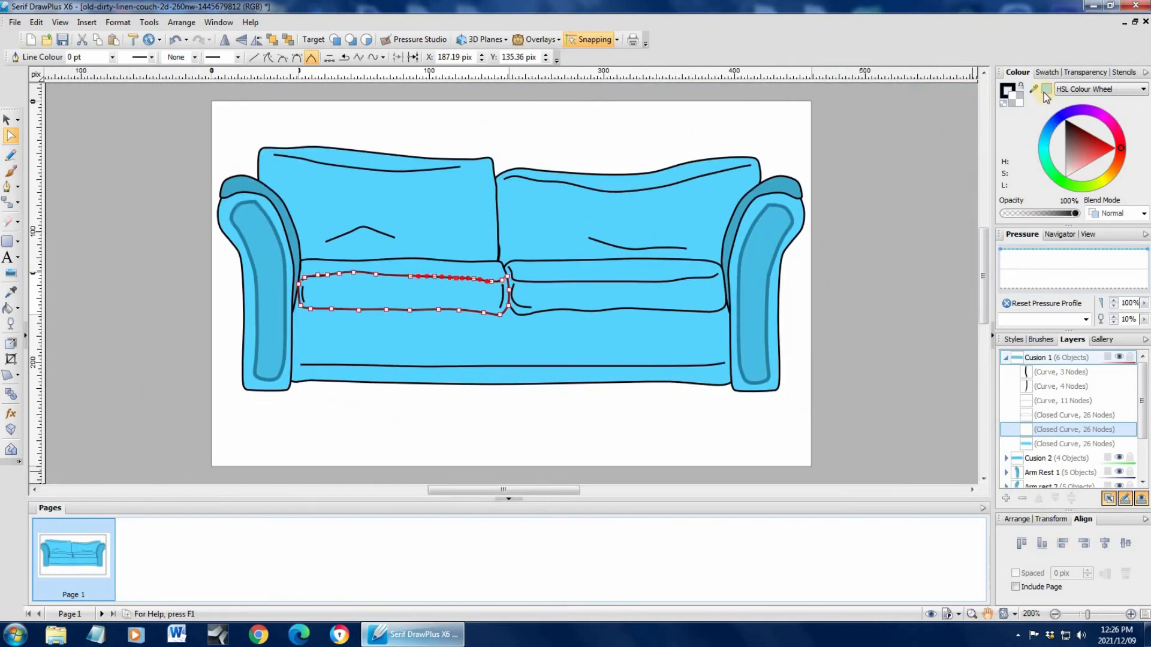
{"action": "left_click", "coordinate": [1088, 129]}
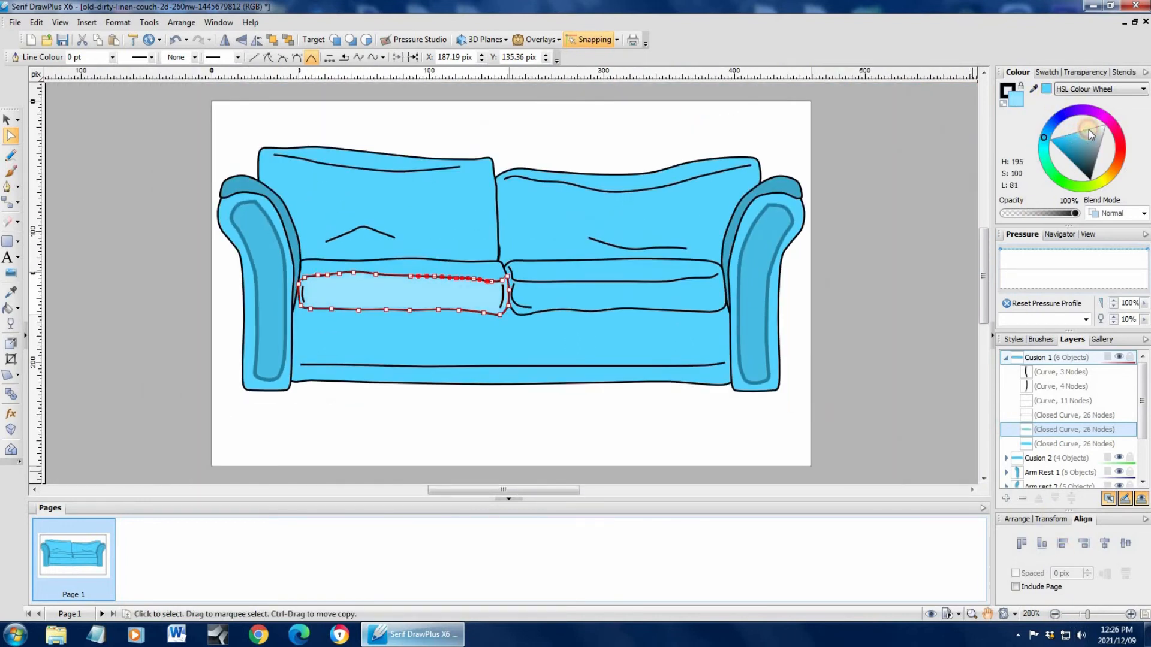
{"action": "left_click", "coordinate": [6, 120]}
{"action": "left_click", "coordinate": [96, 196]}
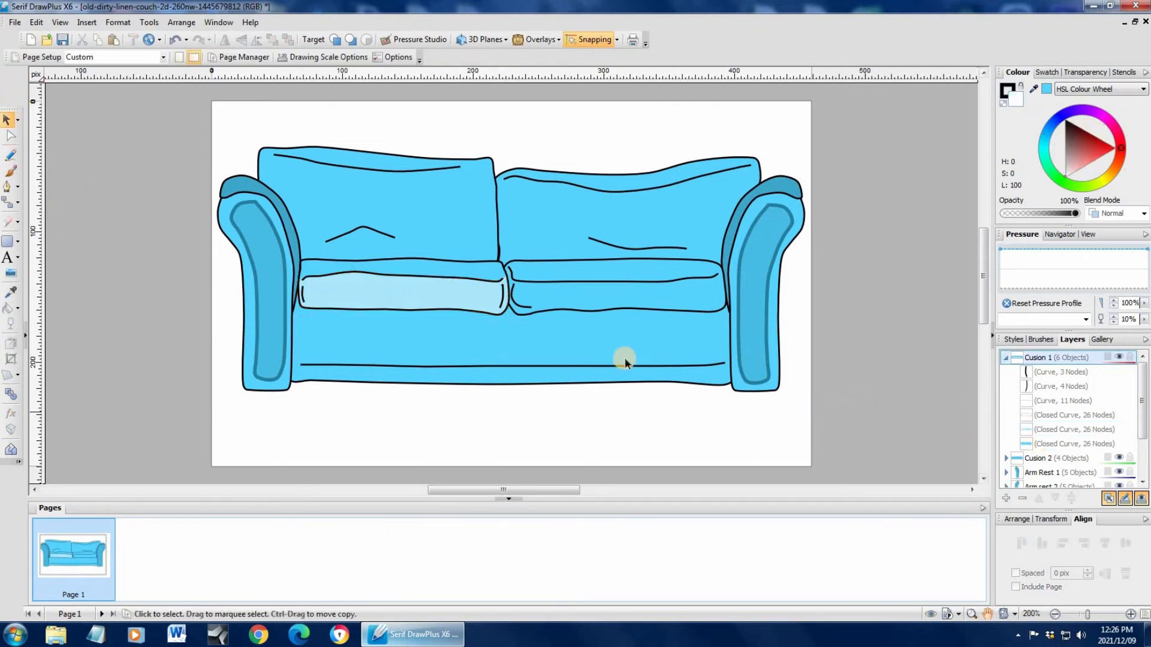
Duplicate the left cushion's base colour shape, place the copy directly above the original, and fill it with dark blue (H 195, S 100, L 38).
{"action": "left_click", "coordinate": [417, 269]}
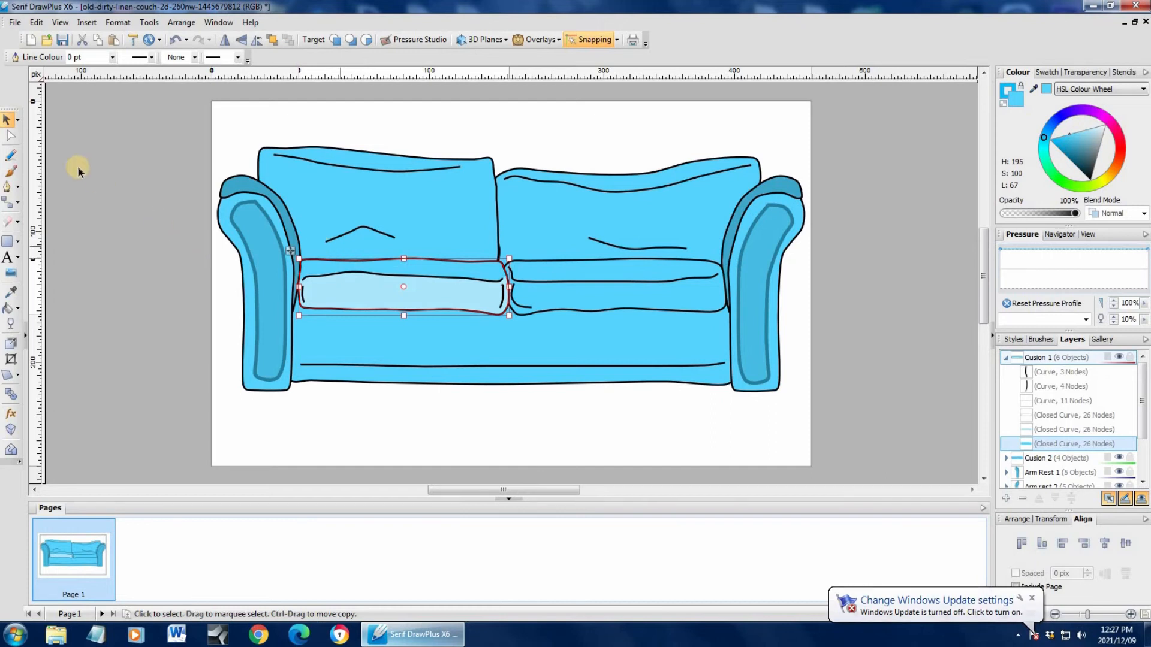
{"action": "left_click", "coordinate": [112, 44]}
{"action": "key", "text": "ctrl+v"}
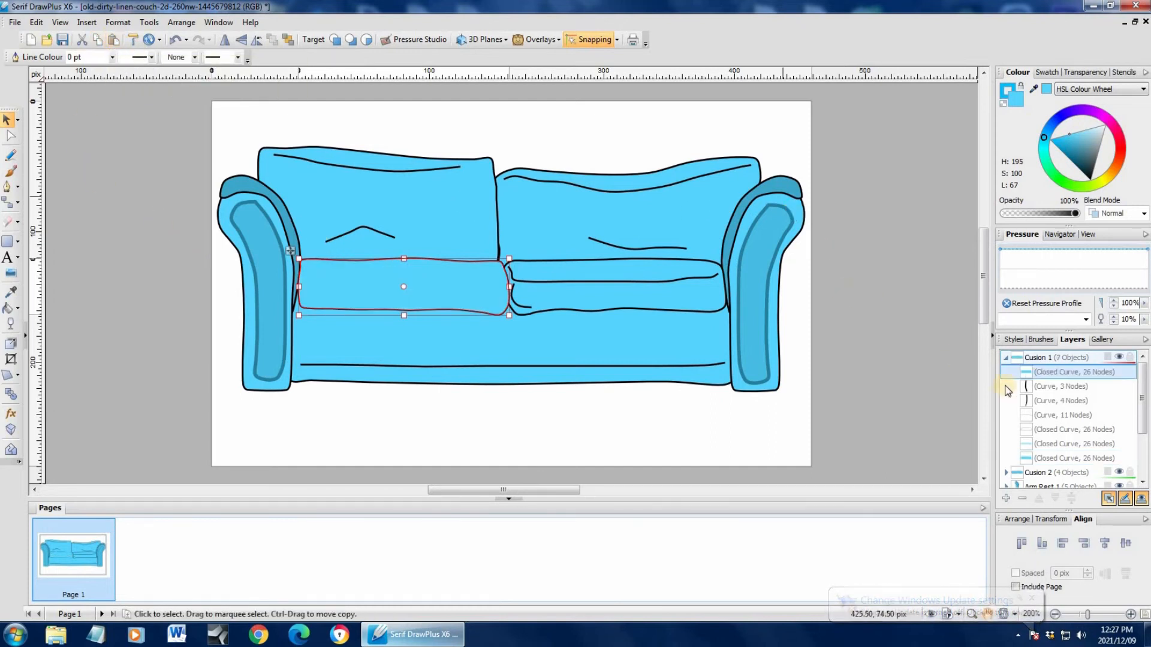
{"action": "left_click_drag", "start_coordinate": [1048, 436], "coordinate": [1052, 443]}
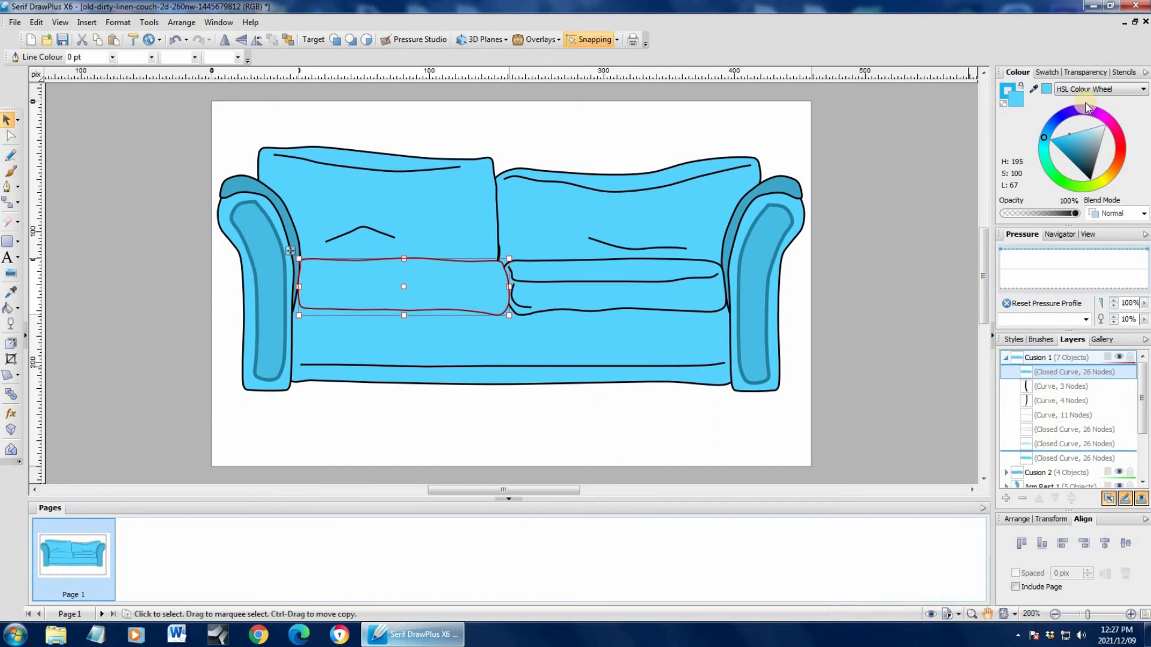
{"action": "left_click", "coordinate": [1060, 151]}
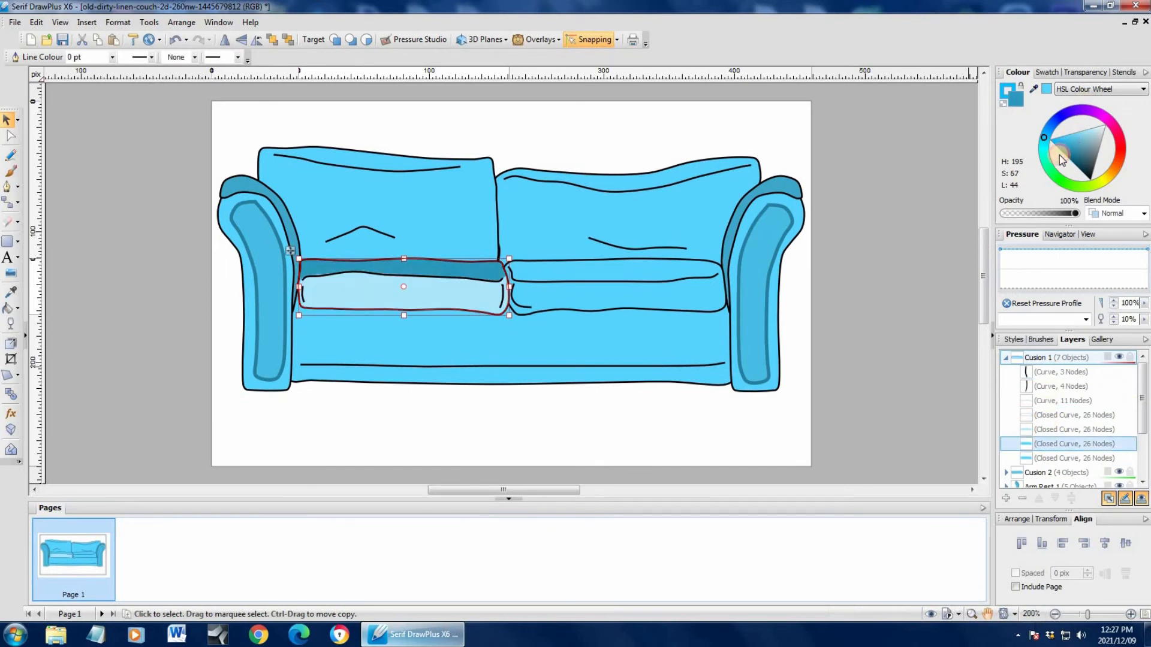
Apply a linear transparency from 100% to 0% opacity to the dark blue shape, fading downward from the cushion's back edge, and deselect it.
{"action": "left_click", "coordinate": [13, 322]}
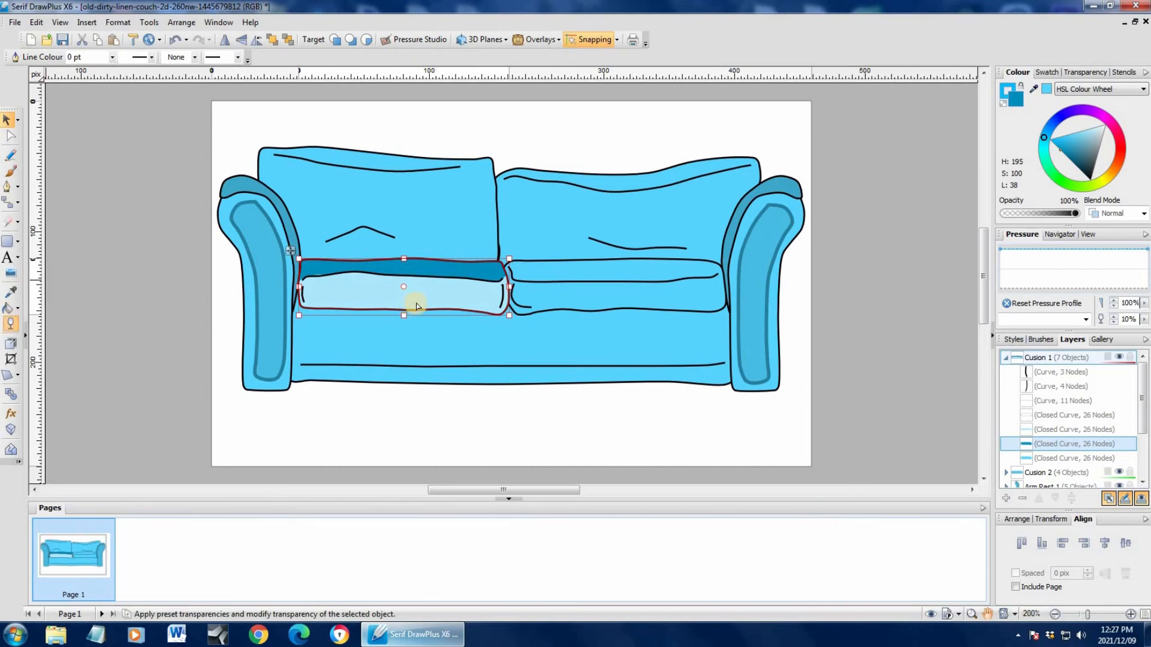
{"action": "left_click_drag", "start_coordinate": [401, 259], "coordinate": [402, 281]}
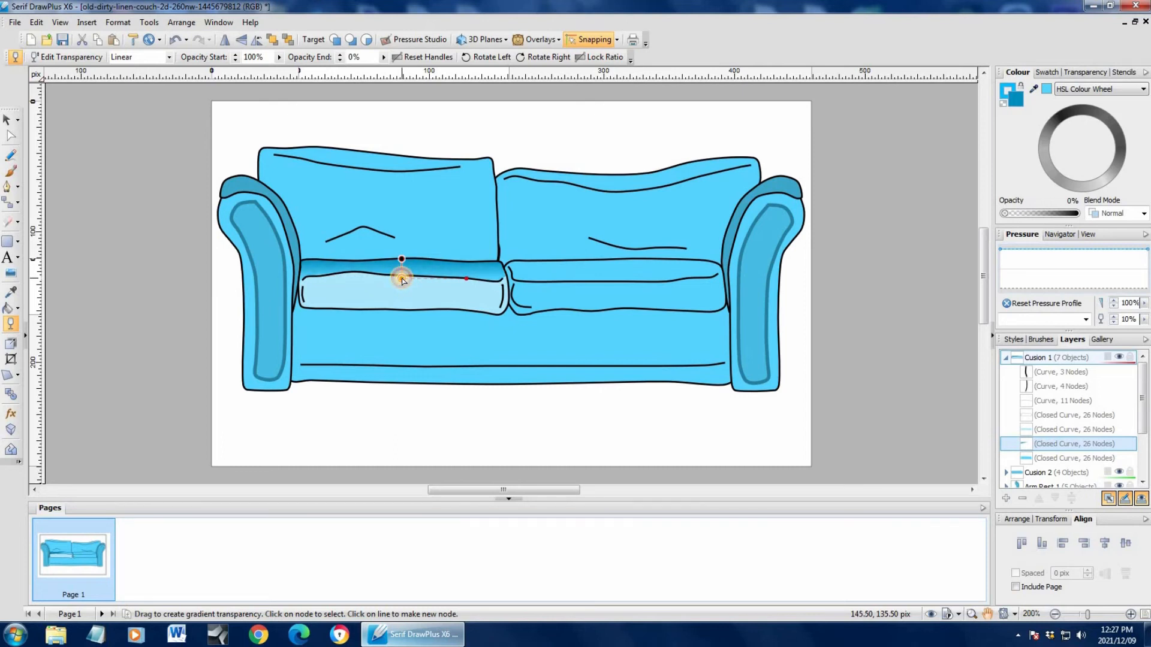
{"action": "left_click", "coordinate": [72, 139]}
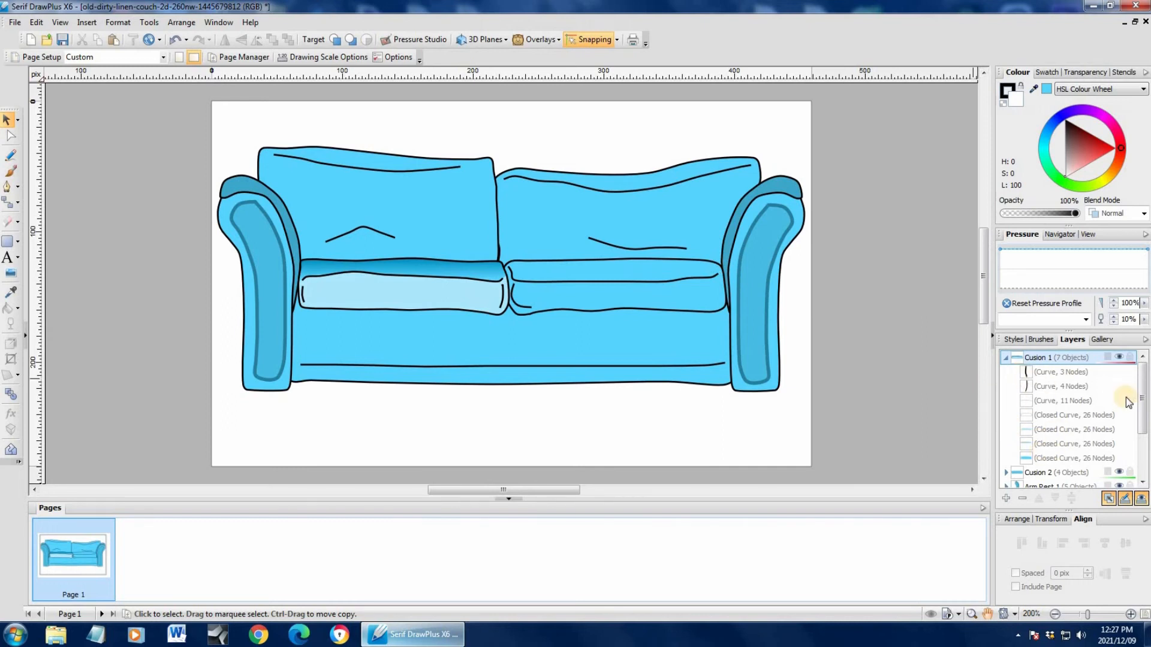
Duplicate the right seat cushion's outline curve within its layer and set the copy's line width to 0 pt.
{"action": "scroll", "coordinate": [1145, 399], "scroll_direction": "down", "scroll_amount": 3}
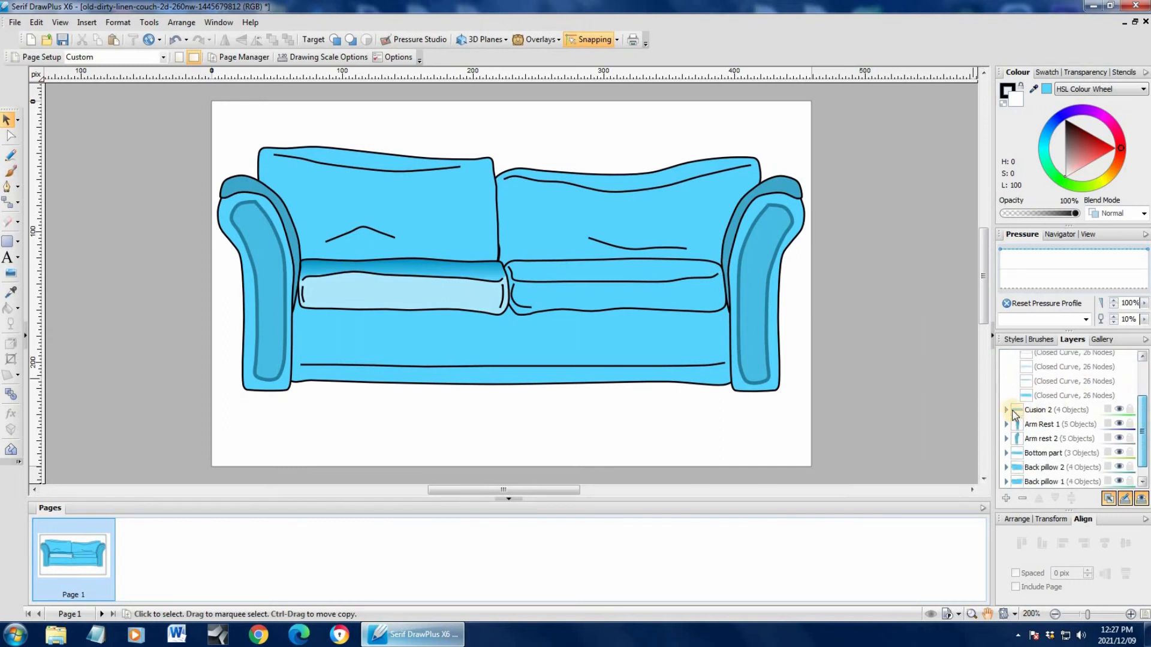
{"action": "left_click_drag", "start_coordinate": [1147, 384], "coordinate": [1145, 367]}
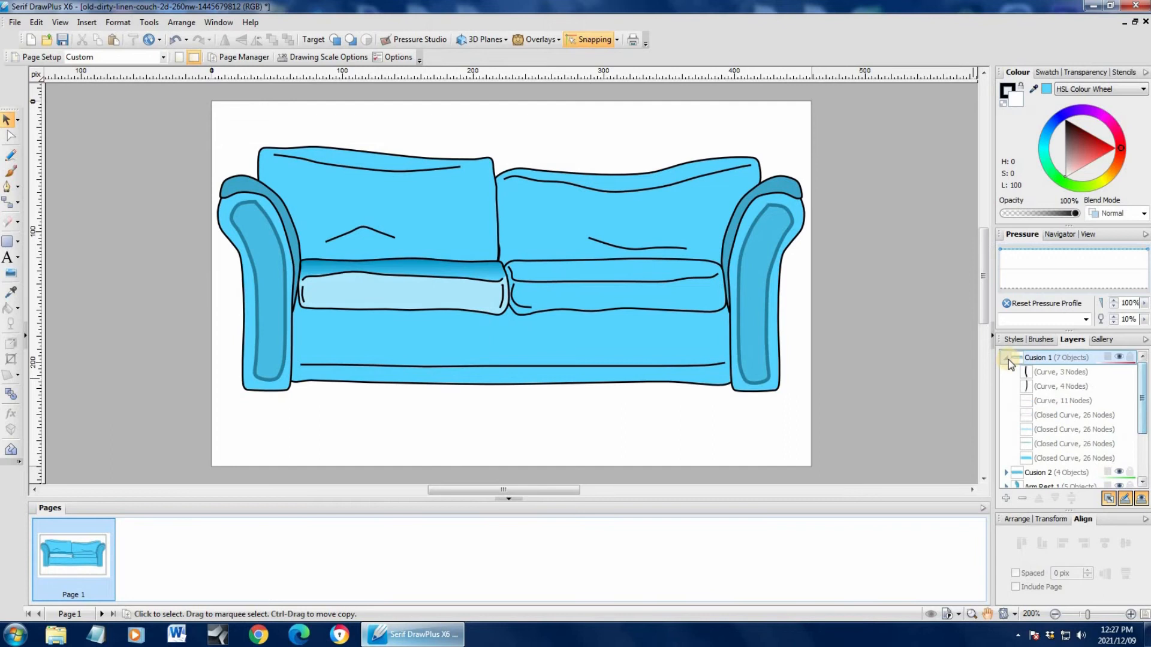
{"action": "left_click", "coordinate": [1007, 358]}
{"action": "left_click", "coordinate": [1007, 372]}
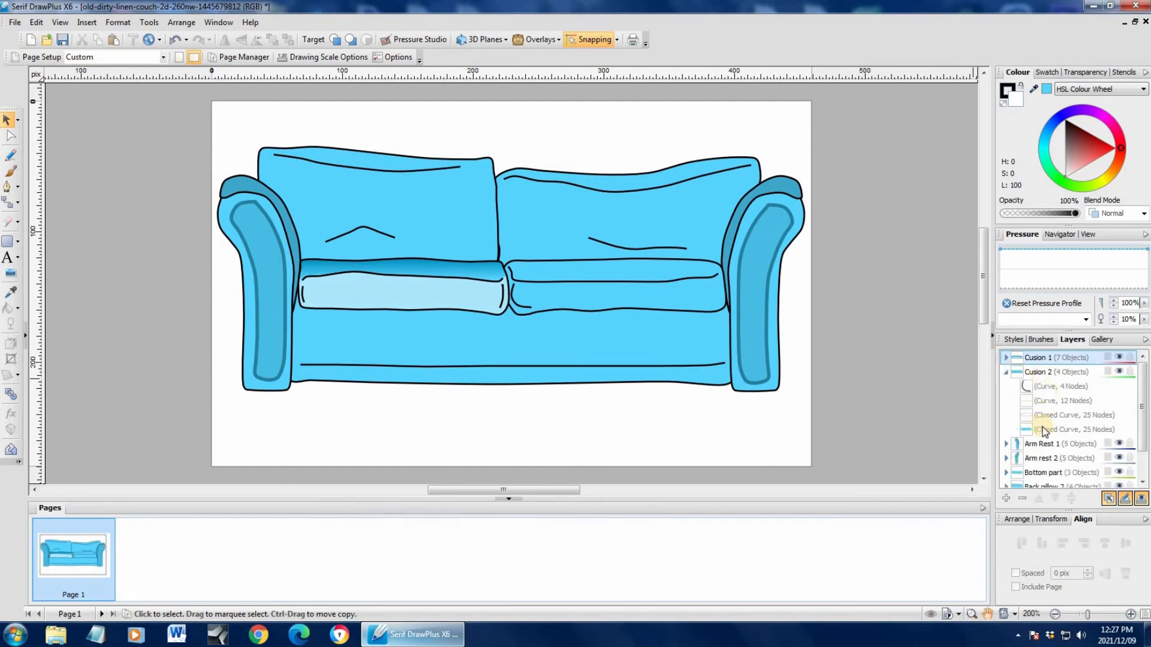
{"action": "left_click", "coordinate": [1054, 430]}
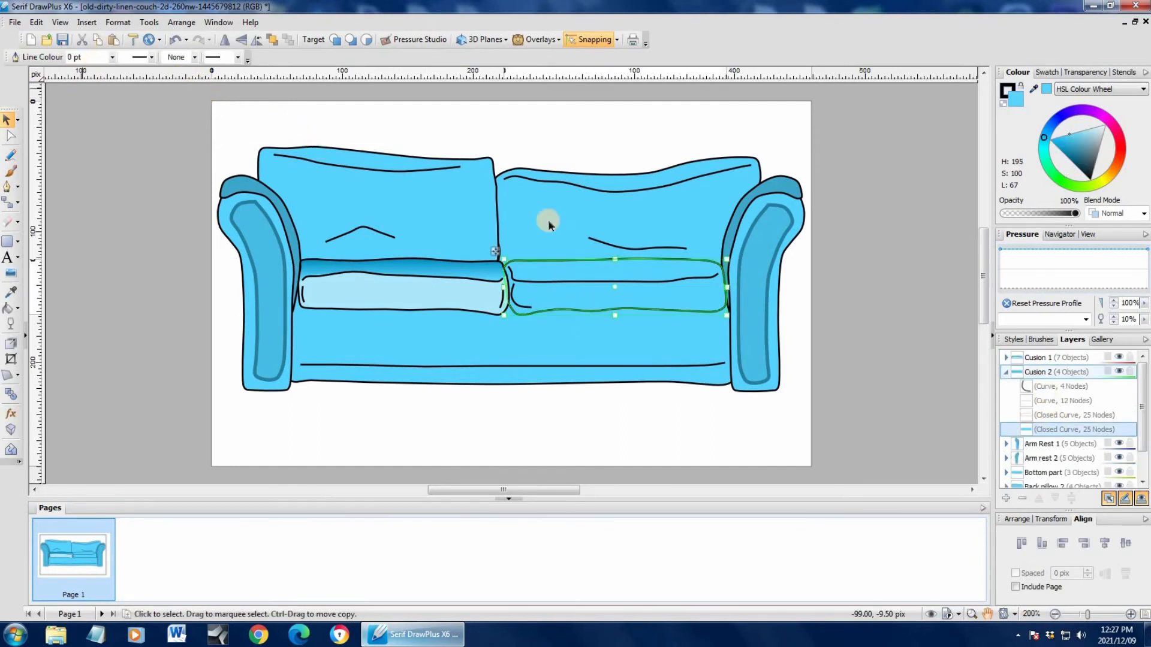
{"action": "left_click", "coordinate": [1044, 418]}
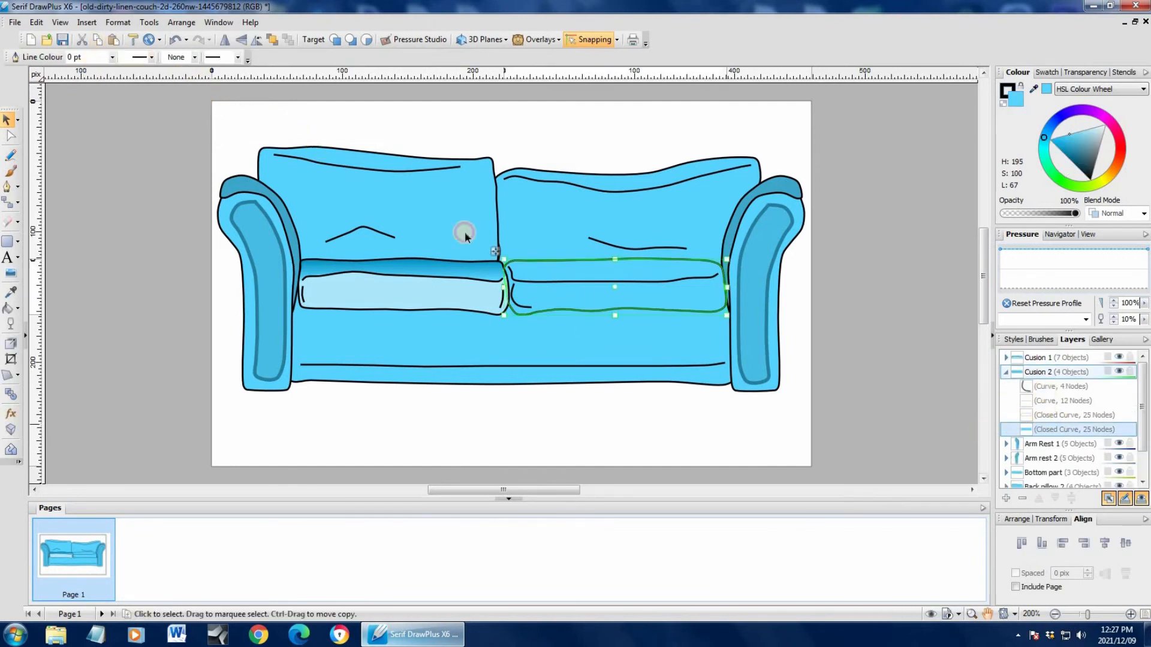
{"action": "left_click", "coordinate": [114, 40]}
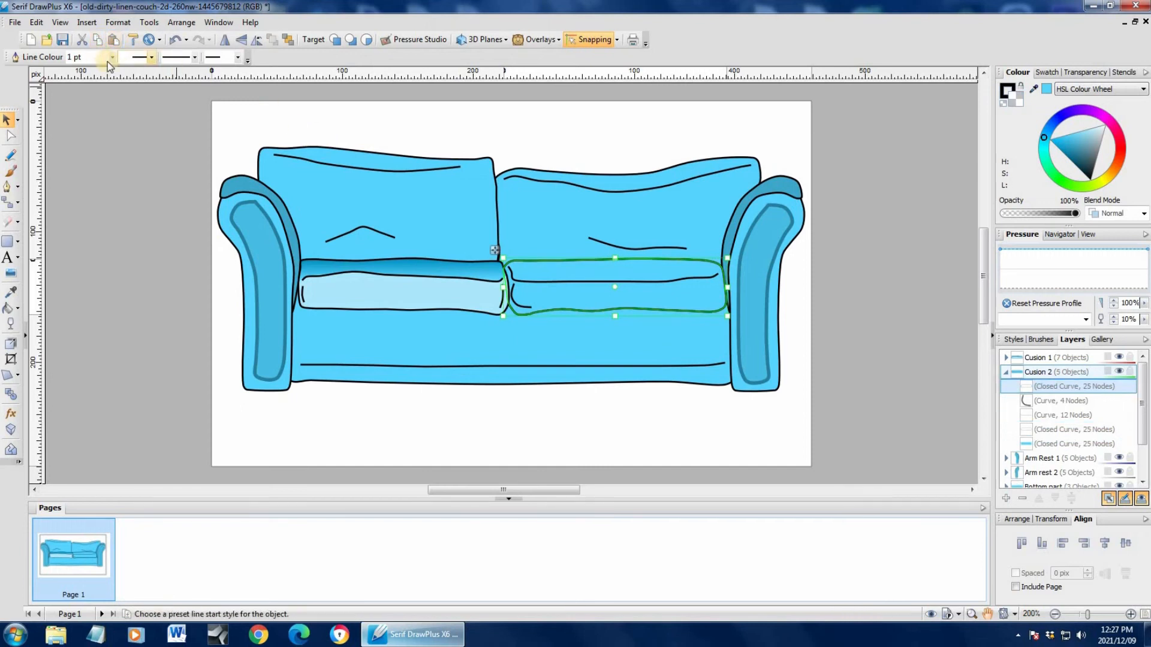
{"action": "left_click", "coordinate": [112, 59]}
{"action": "left_click", "coordinate": [96, 69]}
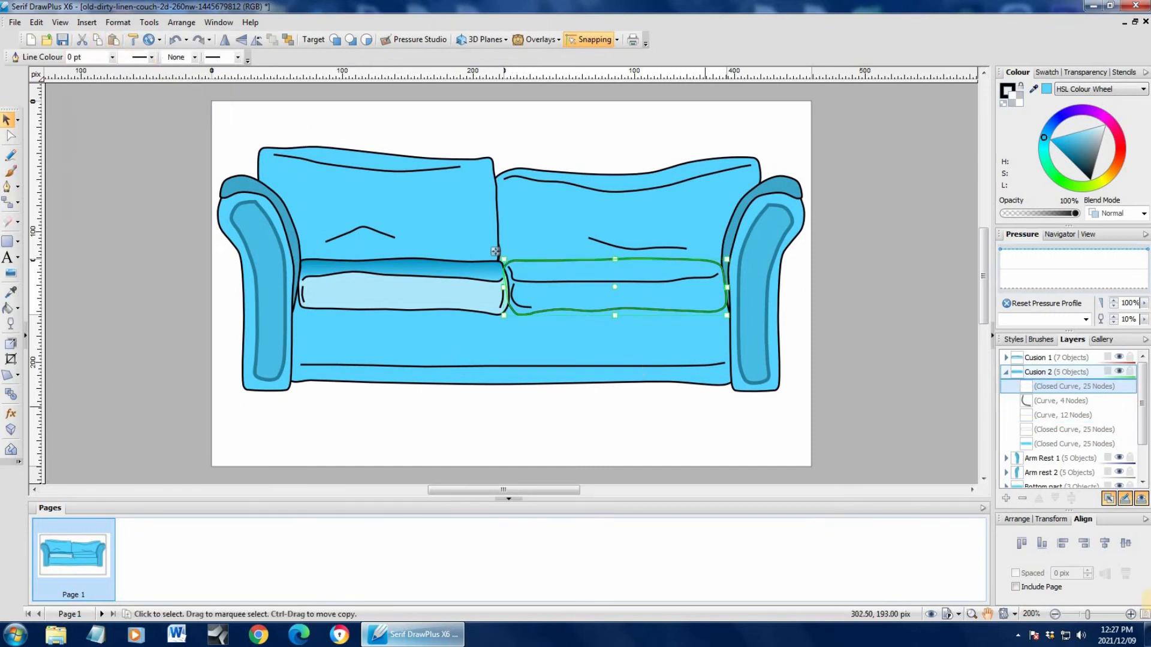
Reshape the copied outline by moving its upper nodes down onto the right seat cushion's inner seam line, enclosing only the front face.
{"action": "left_click", "coordinate": [1130, 615]}
{"action": "left_click", "coordinate": [1131, 615]}
{"action": "left_click", "coordinate": [1131, 614]}
{"action": "left_click", "coordinate": [11, 137]}
{"action": "left_click_drag", "start_coordinate": [373, 288], "coordinate": [487, 274]}
{"action": "left_click_drag", "start_coordinate": [772, 234], "coordinate": [742, 268]}
{"action": "left_click_drag", "start_coordinate": [677, 231], "coordinate": [676, 270]}
{"action": "left_click_drag", "start_coordinate": [619, 229], "coordinate": [563, 274]}
{"action": "left_click_drag", "start_coordinate": [505, 232], "coordinate": [523, 273]}
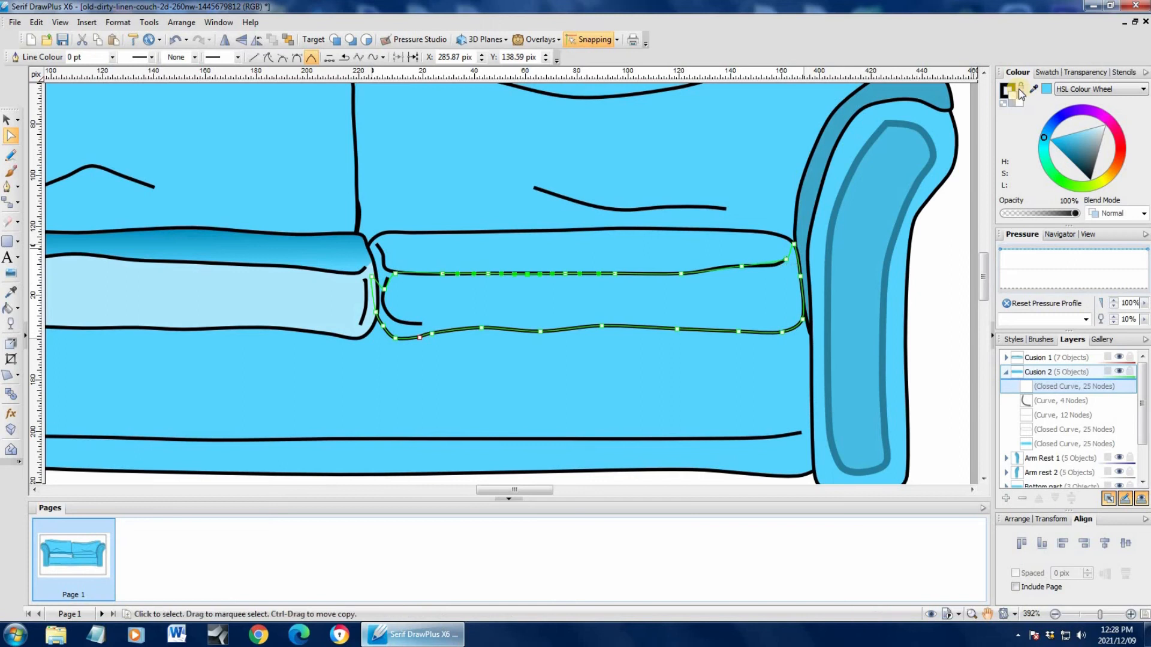
Fill the right cushion's front face shape with light blue (H 195, S 100, L 84) sampled from the left cushion, and place it beneath the line curves.
{"action": "left_click_drag", "start_coordinate": [396, 282], "coordinate": [281, 301]}
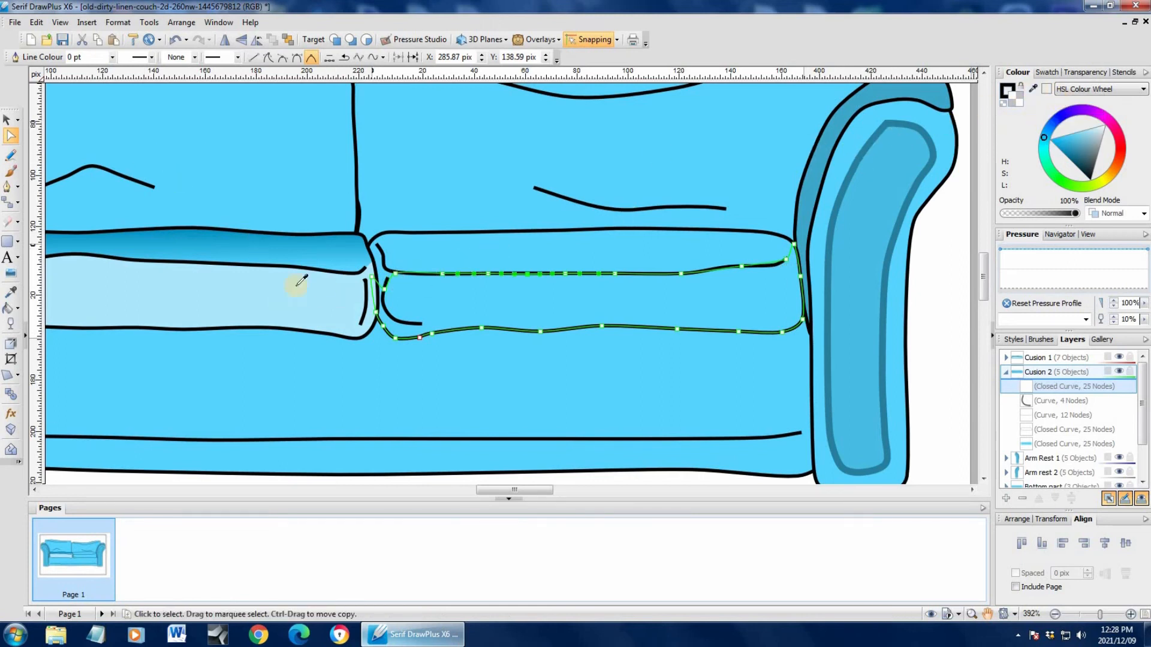
{"action": "left_click", "coordinate": [11, 292]}
{"action": "left_click", "coordinate": [322, 326]}
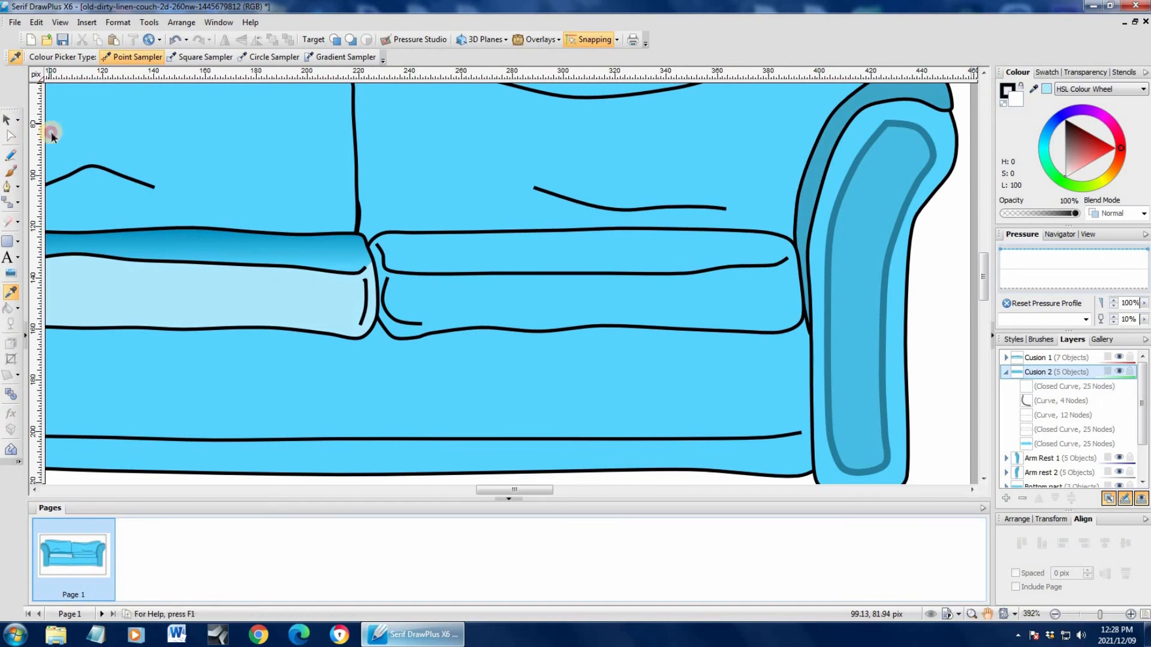
{"action": "left_click", "coordinate": [1073, 386]}
{"action": "left_click", "coordinate": [1074, 430]}
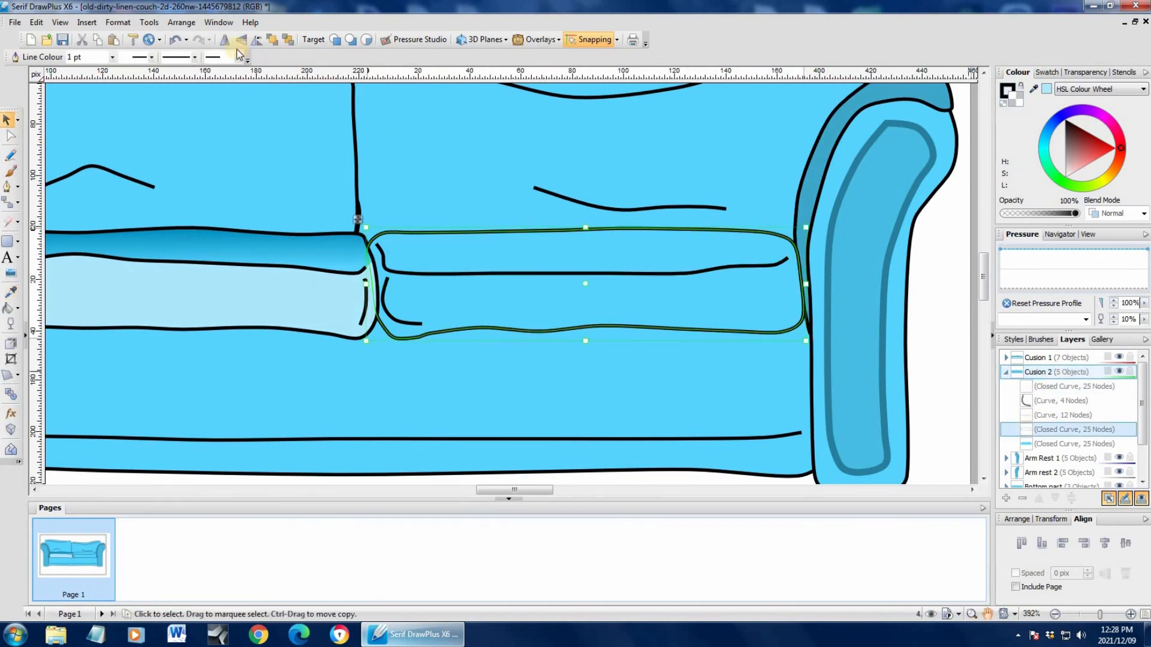
{"action": "left_click", "coordinate": [1065, 416]}
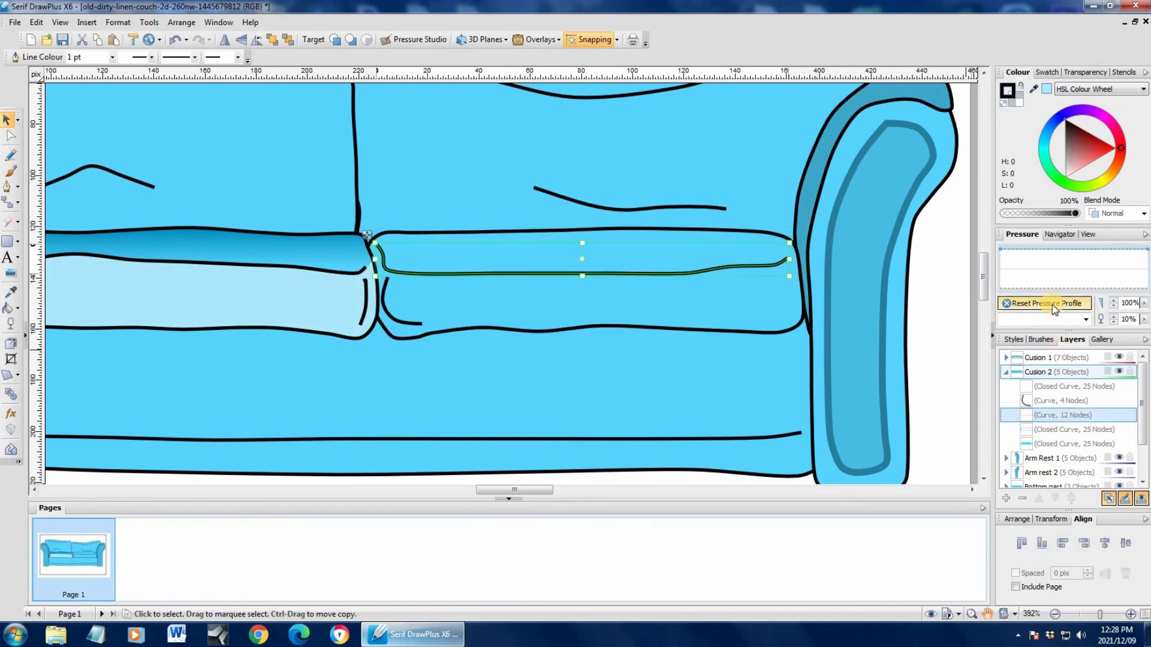
{"action": "left_click", "coordinate": [1049, 388]}
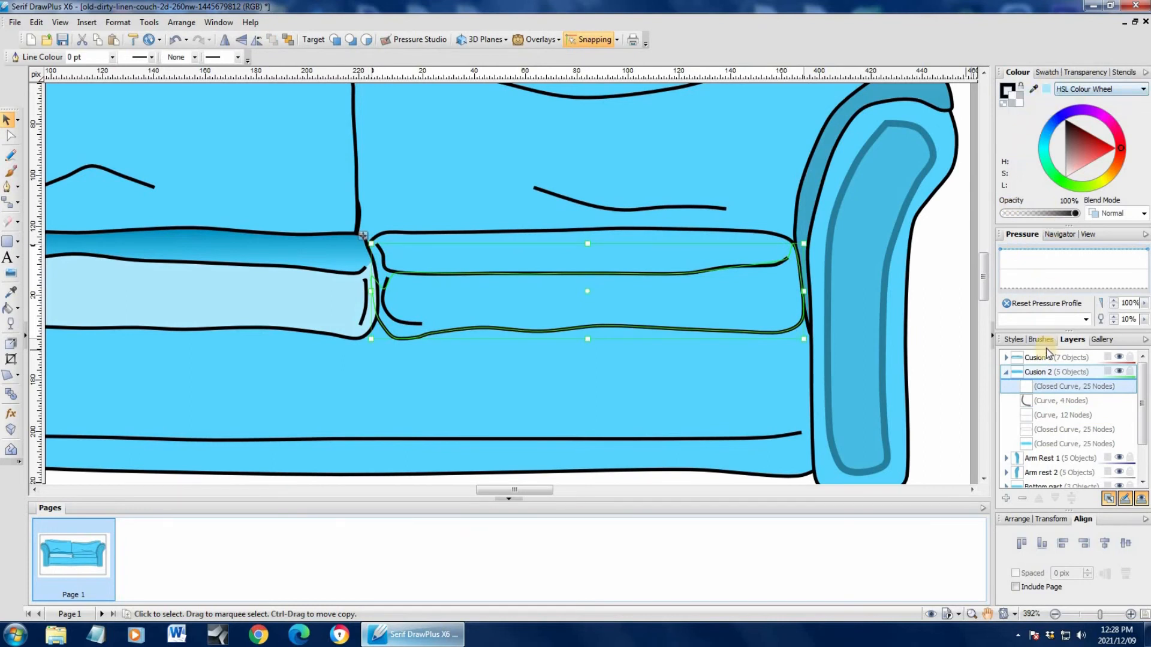
{"action": "left_click_drag", "start_coordinate": [1048, 423], "coordinate": [1050, 436]}
Duplicate the right cushion's base colour shape directly above the original and fill it with dark blue (H 195, S 91, L 41), keeping it aligned with the cushion.
{"action": "left_click", "coordinate": [1054, 446]}
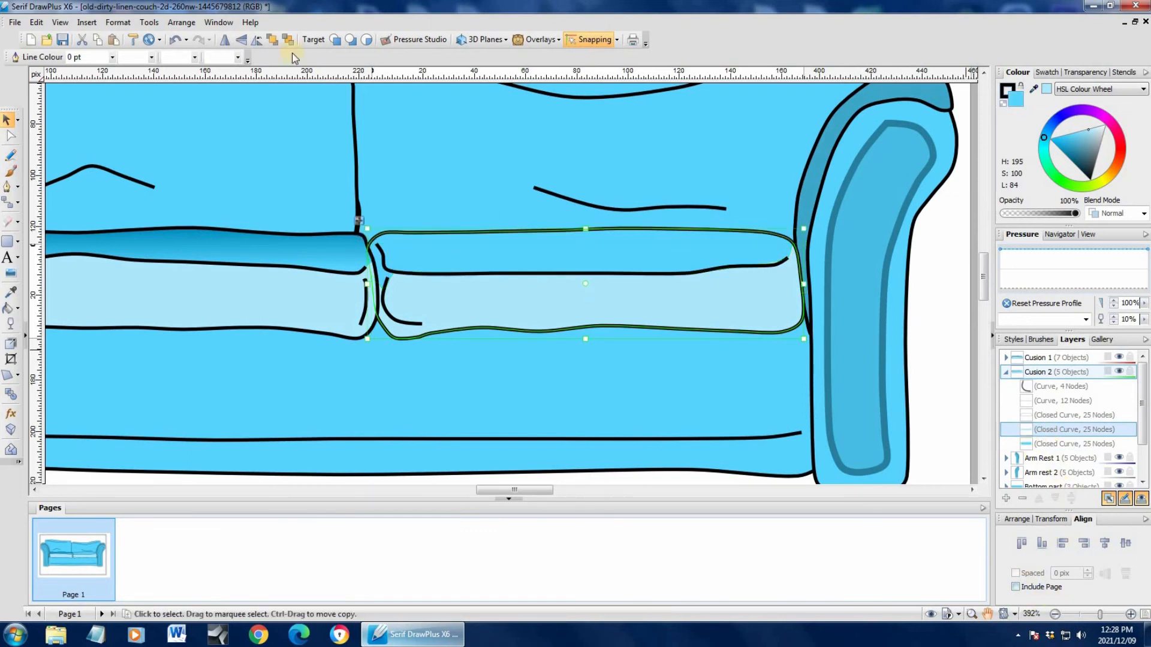
{"action": "left_click", "coordinate": [114, 40]}
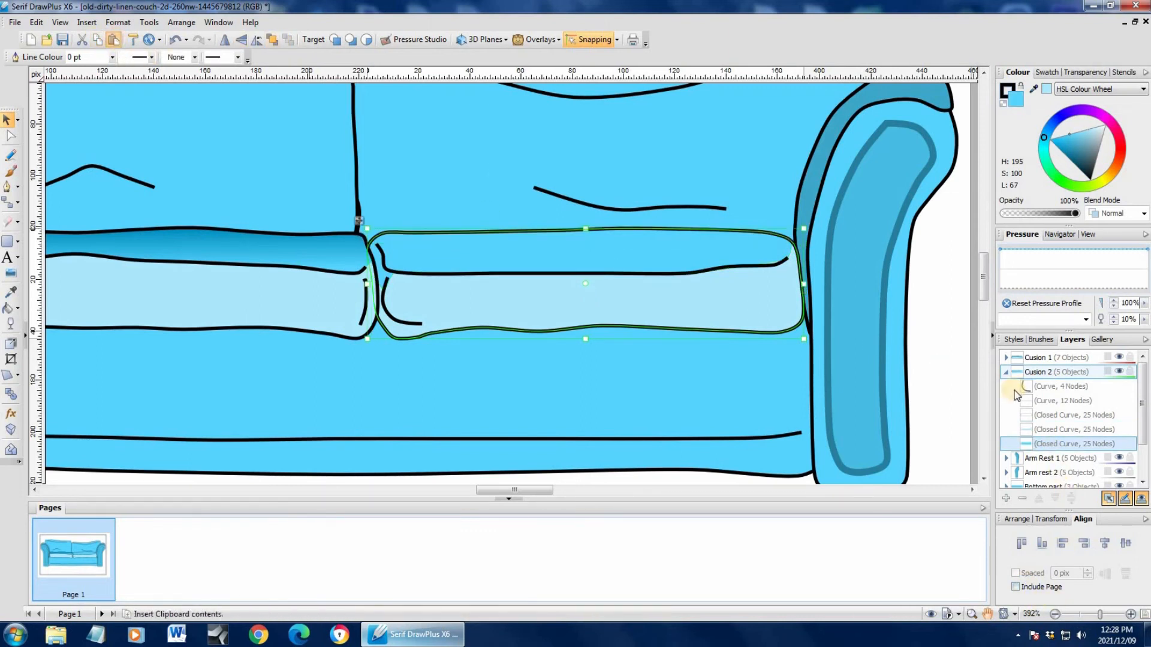
{"action": "left_click_drag", "start_coordinate": [1059, 448], "coordinate": [1057, 444]}
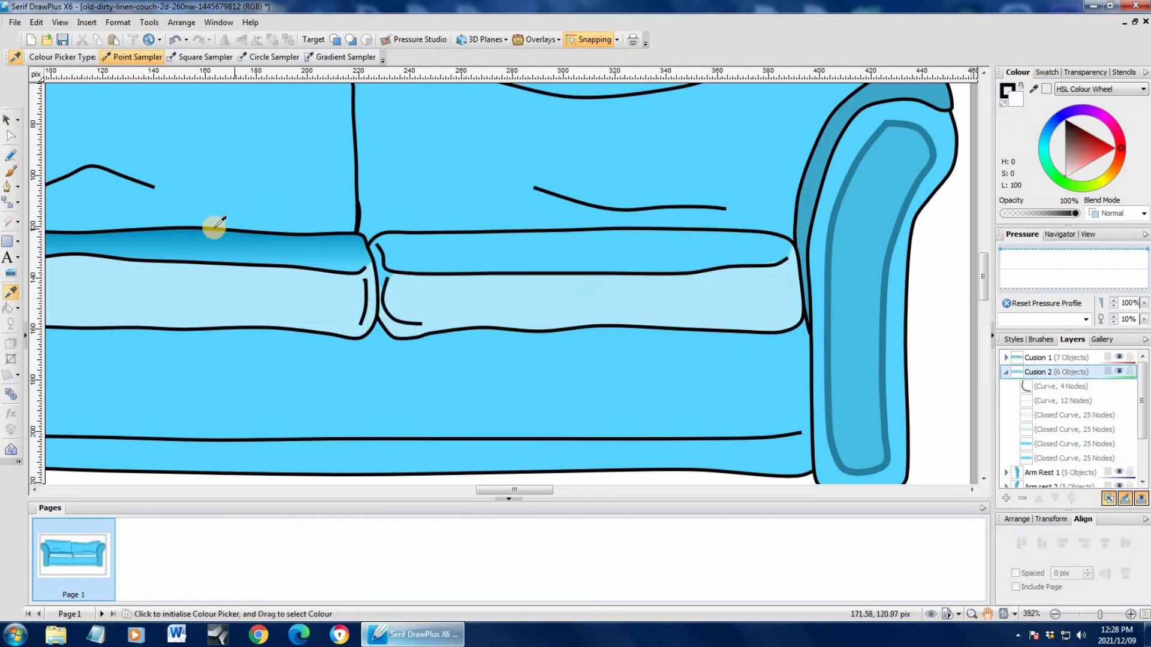
{"action": "left_click", "coordinate": [7, 120]}
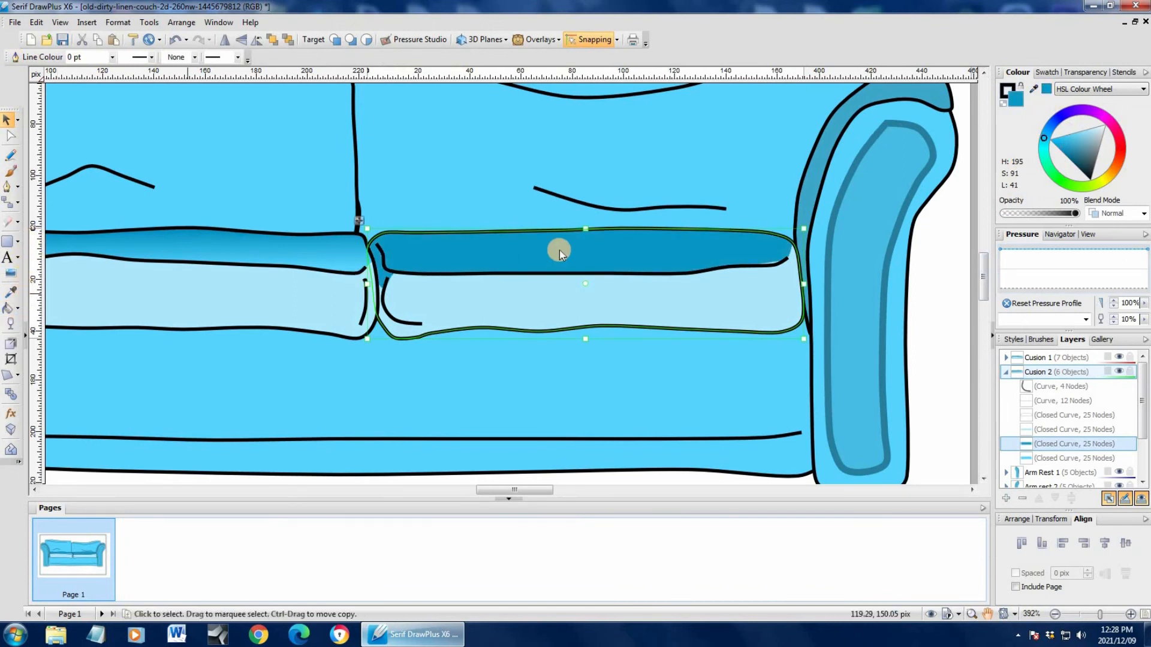
{"action": "left_click_drag", "start_coordinate": [573, 258], "coordinate": [570, 275]}
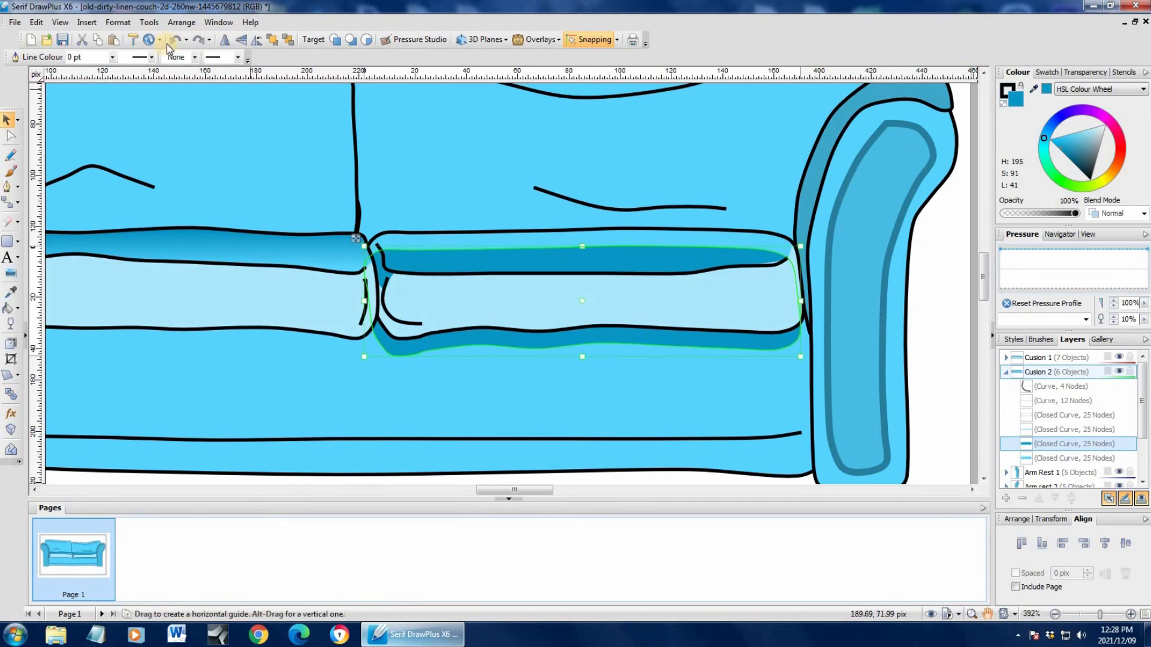
{"action": "left_click", "coordinate": [174, 40]}
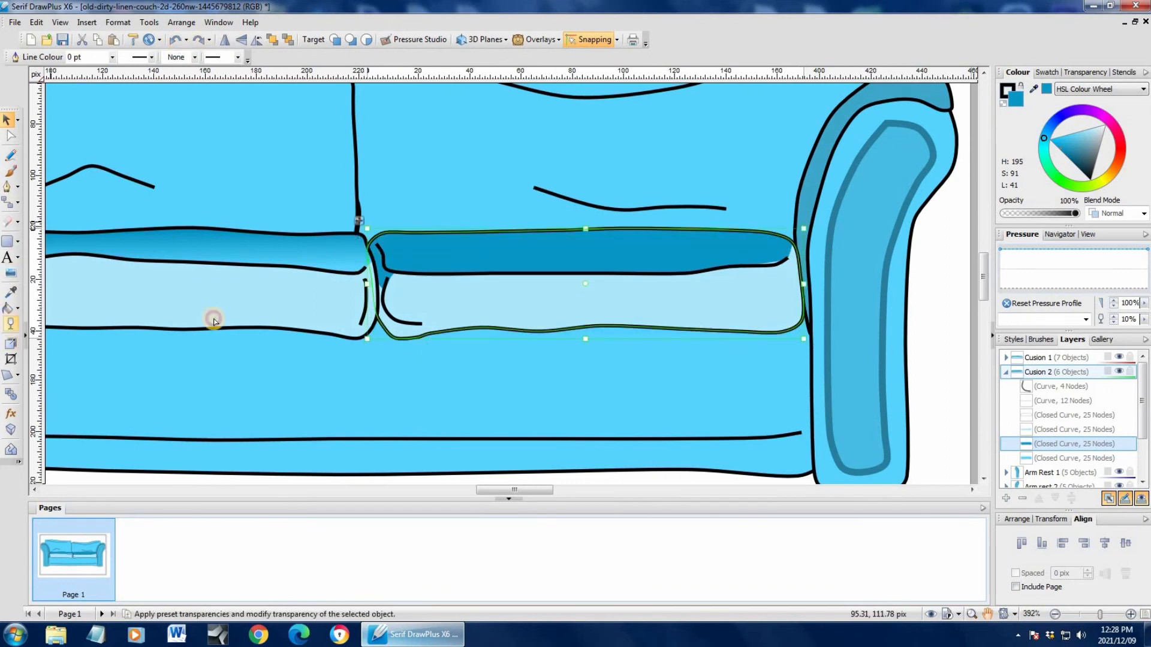
Apply a linear transparency from 100% to 0% opacity to the dark blue shape, fading downward from the right cushion's back edge, and deselect it.
{"action": "left_click", "coordinate": [11, 324]}
{"action": "left_click_drag", "start_coordinate": [569, 234], "coordinate": [569, 275]}
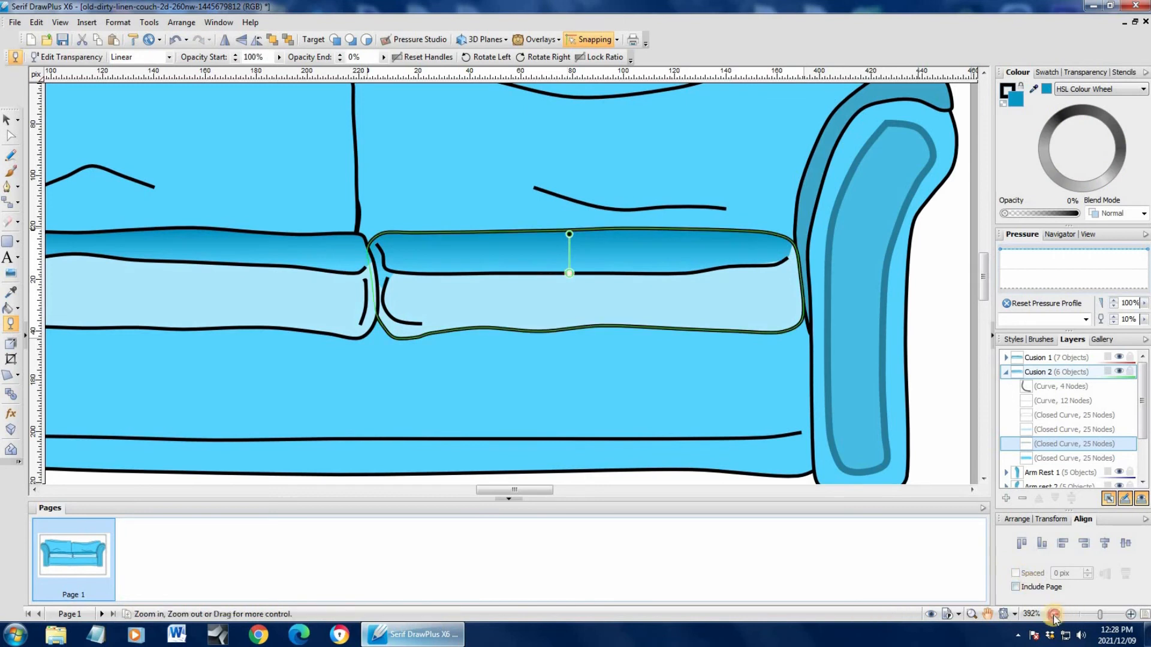
{"action": "left_click", "coordinate": [1055, 615]}
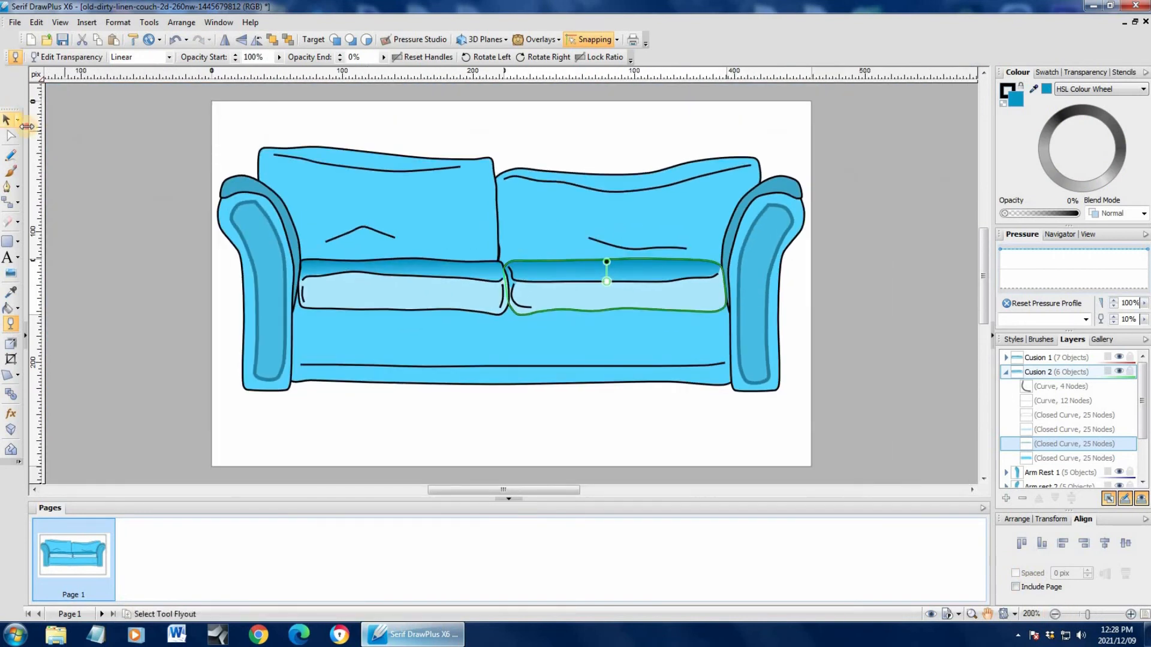
{"action": "left_click", "coordinate": [27, 126]}
{"action": "left_click", "coordinate": [868, 128]}
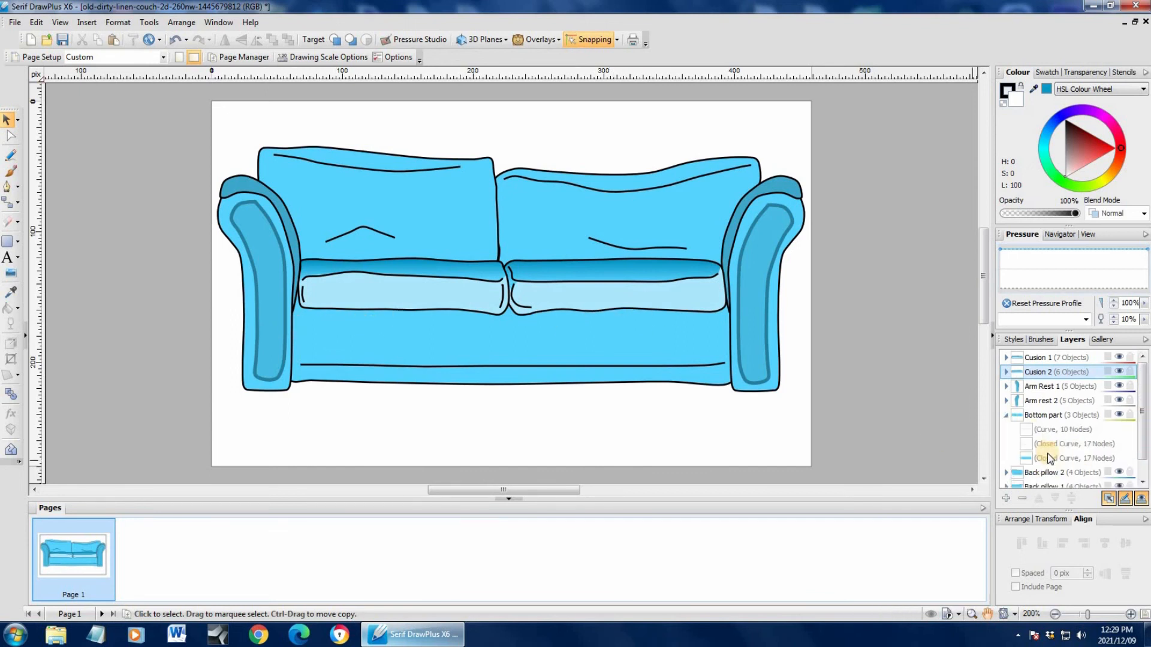
Duplicate the bottom part's base colour shape, fill the copy with black, and place it directly above the original.
{"action": "left_click", "coordinate": [427, 264]}
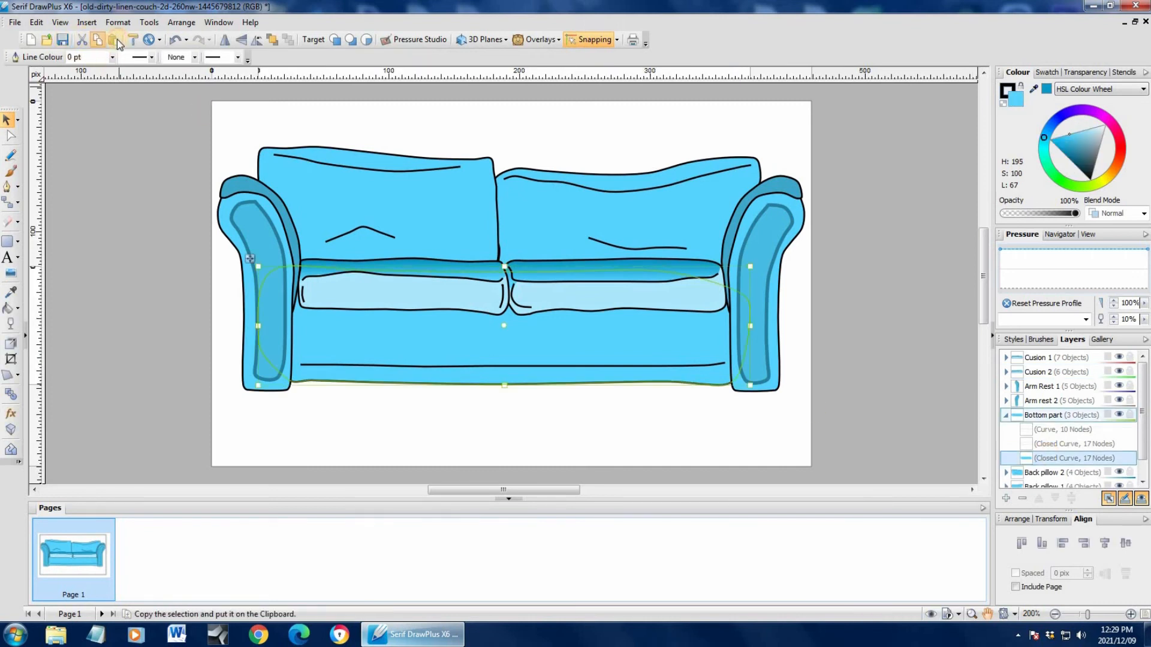
{"action": "key", "text": "ctrl+v"}
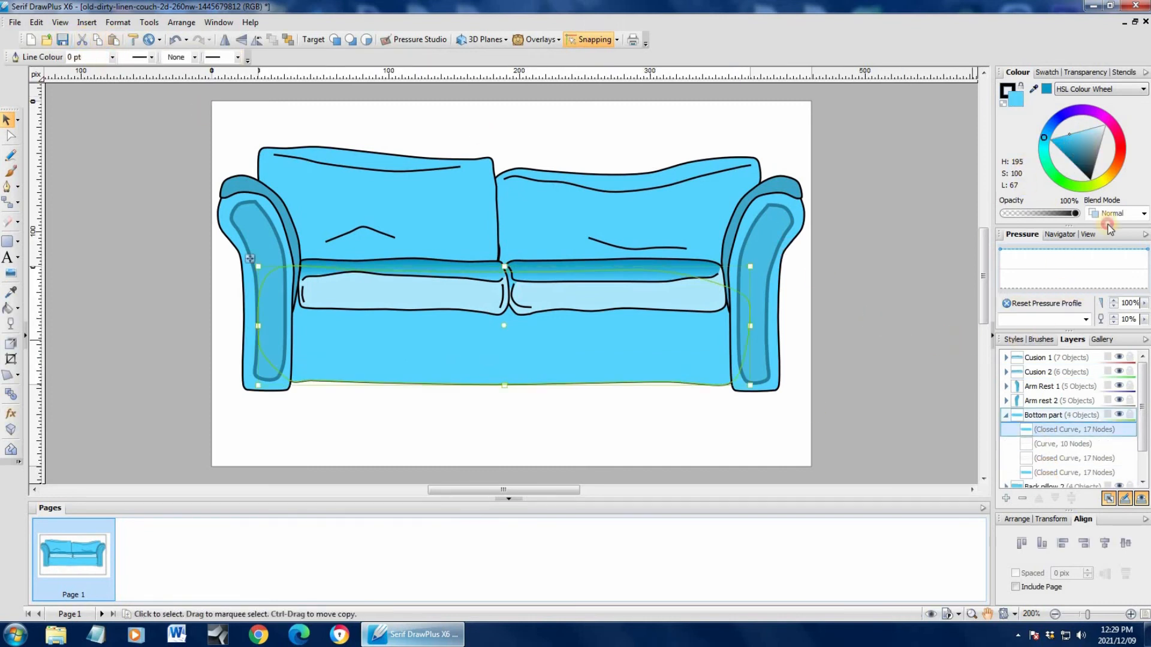
{"action": "left_click_drag", "start_coordinate": [1108, 224], "coordinate": [1114, 250]}
{"action": "left_click_drag", "start_coordinate": [1054, 464], "coordinate": [1054, 465]}
Fade the black shape downward just below the seat cushions with a 100% to 0% linear transparency, lower its overall opacity, and deselect it.
{"action": "left_click", "coordinate": [12, 324]}
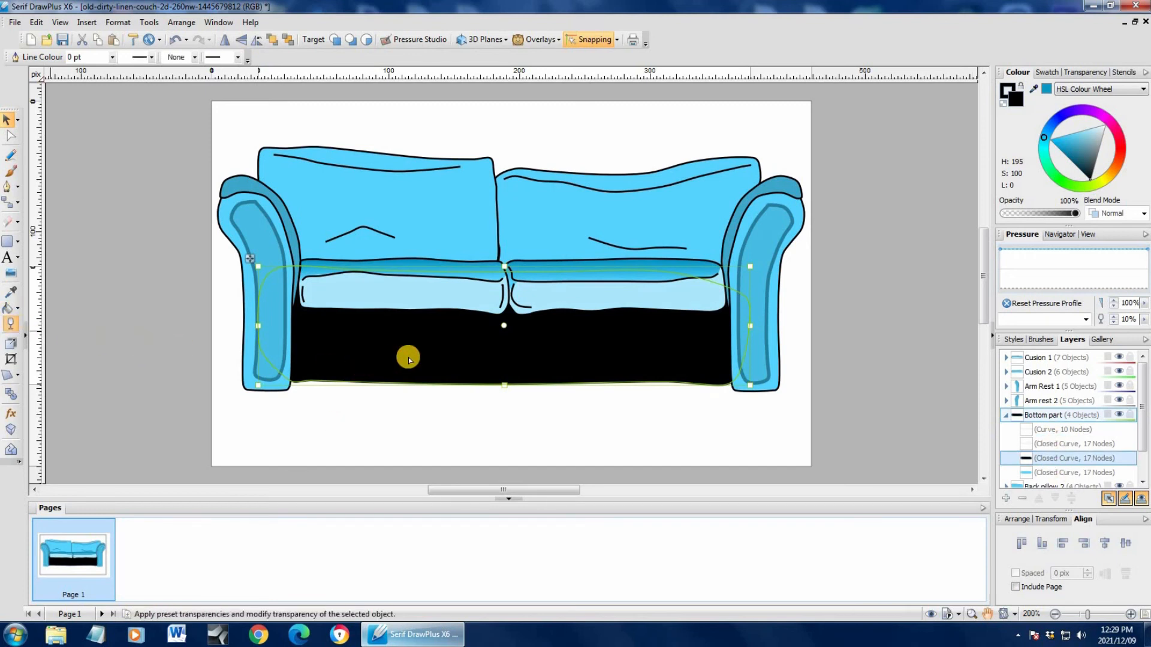
{"action": "mouse_move", "coordinate": [503, 329]}
{"action": "left_mouse_down"}
{"action": "mouse_move", "coordinate": [506, 377]}
{"action": "mouse_move", "coordinate": [504, 327]}
{"action": "left_mouse_up"}
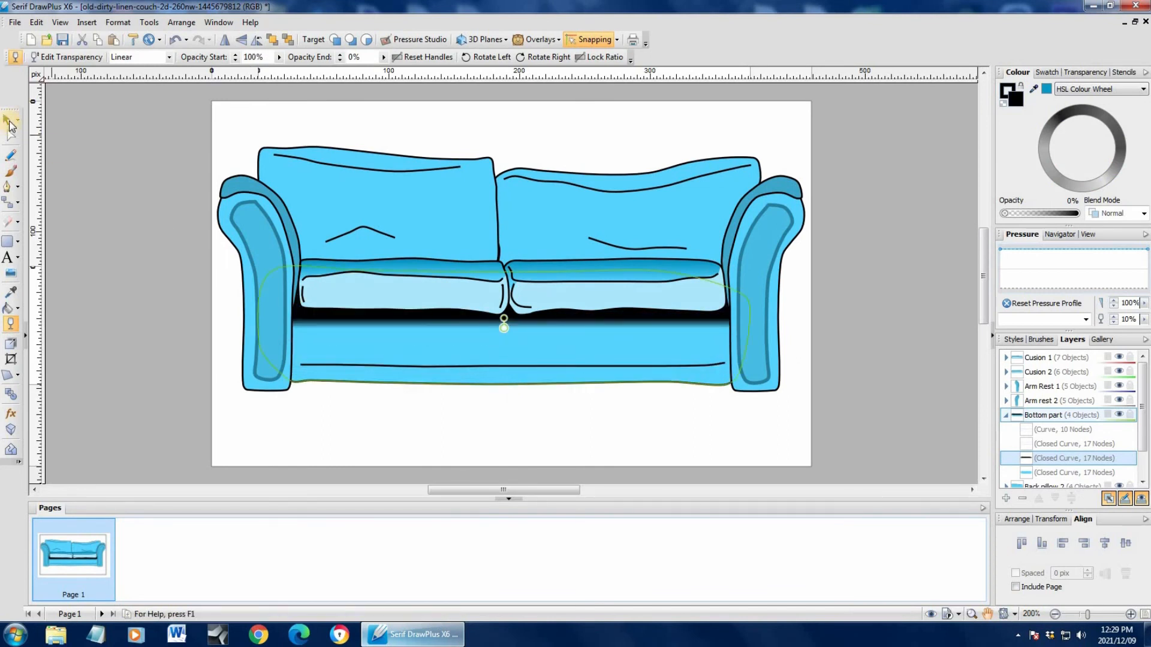
{"action": "left_click", "coordinate": [7, 121]}
{"action": "left_click_drag", "start_coordinate": [1077, 214], "coordinate": [1029, 216]}
{"action": "left_click", "coordinate": [966, 454]}
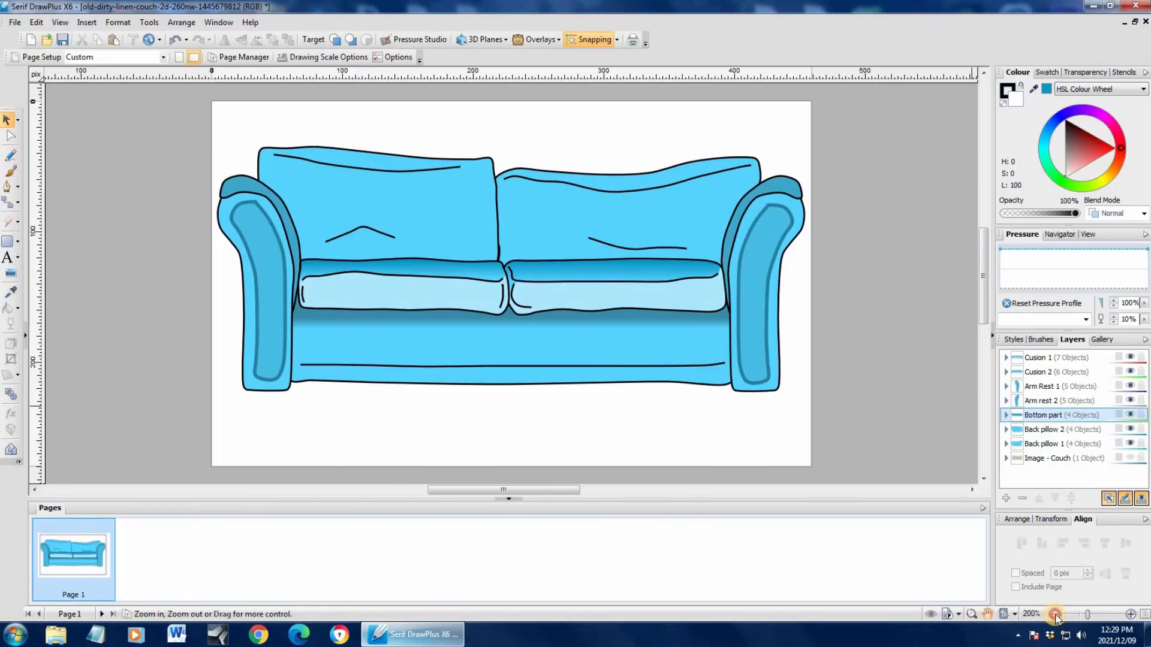
Select all the curves of the right arm rest and enlarge them together, making the arm rest taller and wider.
{"action": "scroll", "coordinate": [785, 464], "scroll_direction": "down", "scroll_amount": 3}
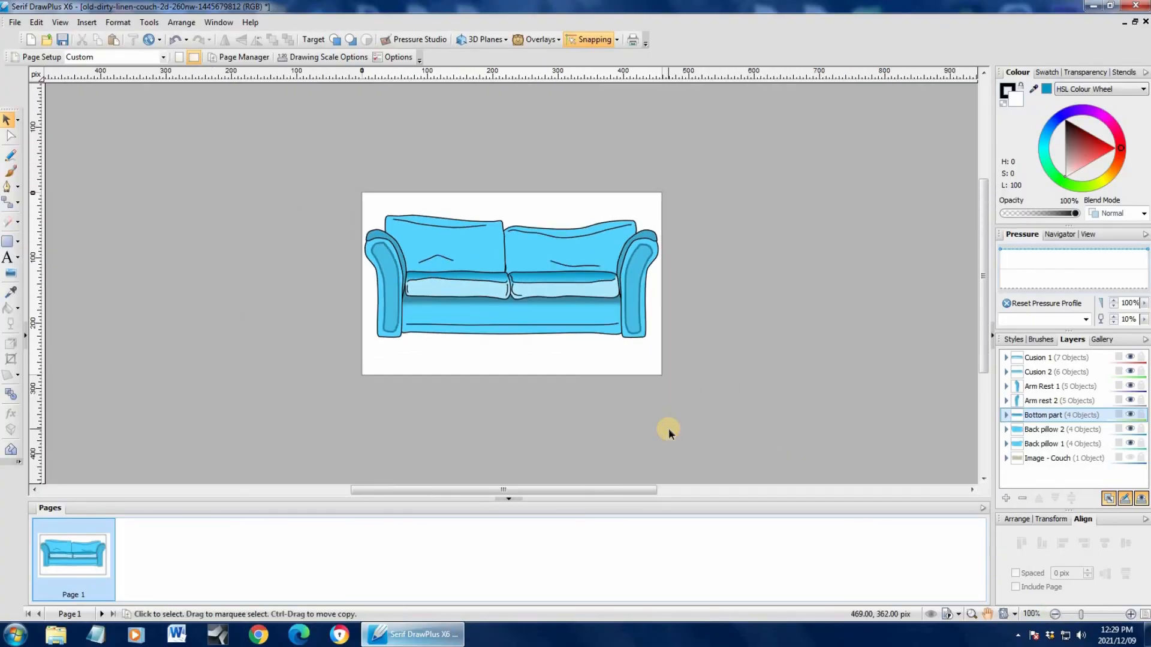
{"action": "left_click", "coordinate": [1006, 400]}
{"action": "left_click", "coordinate": [1041, 461]}
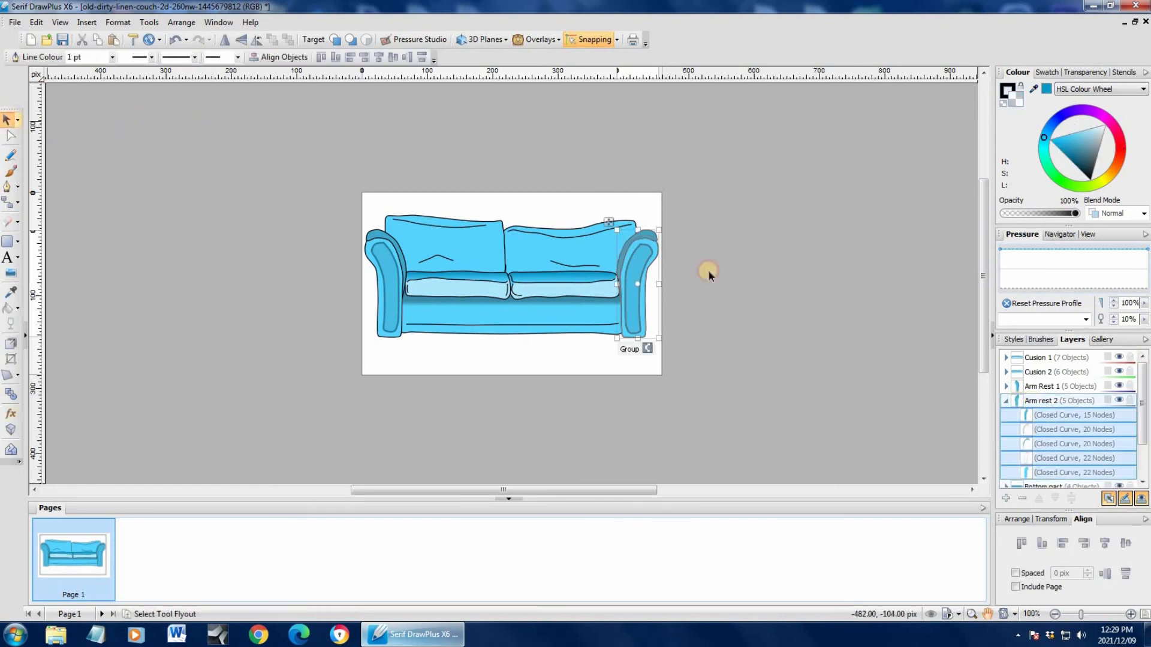
{"action": "left_click_drag", "start_coordinate": [616, 229], "coordinate": [646, 236]}
Select all the curves of the left arm rest, enlarge them to match the right arm rest's height, and align them with the couch.
{"action": "left_click", "coordinate": [1026, 389]}
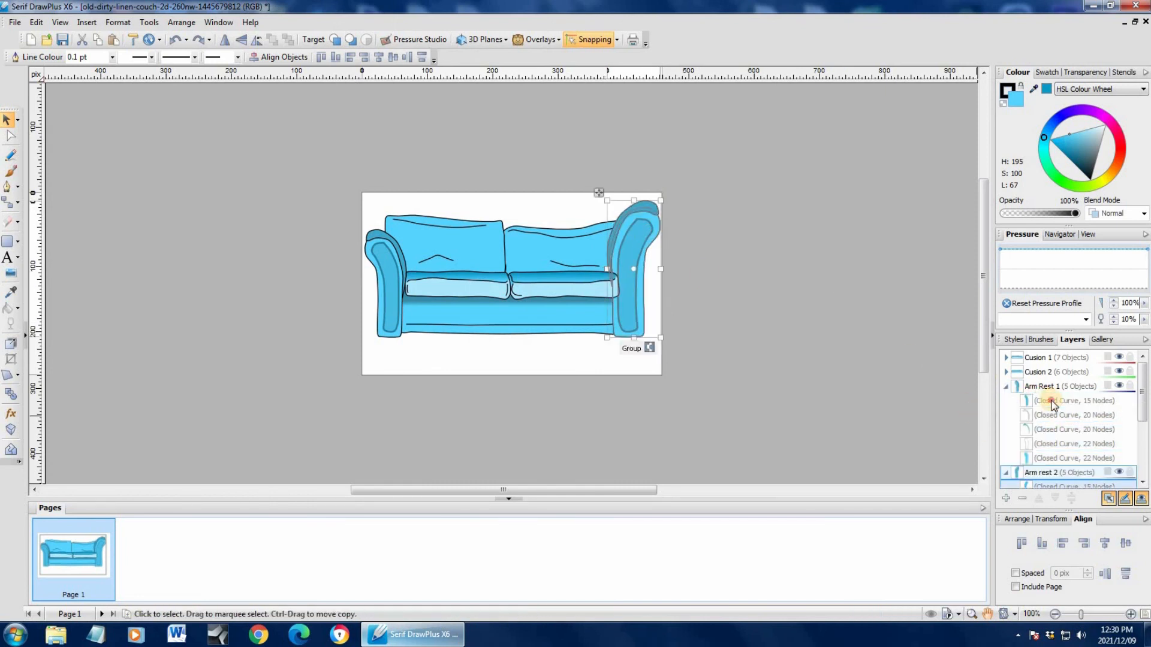
{"action": "left_click", "coordinate": [1045, 402]}
{"action": "left_click_drag", "start_coordinate": [408, 231], "coordinate": [423, 206]}
{"action": "left_click_drag", "start_coordinate": [407, 265], "coordinate": [406, 273]}
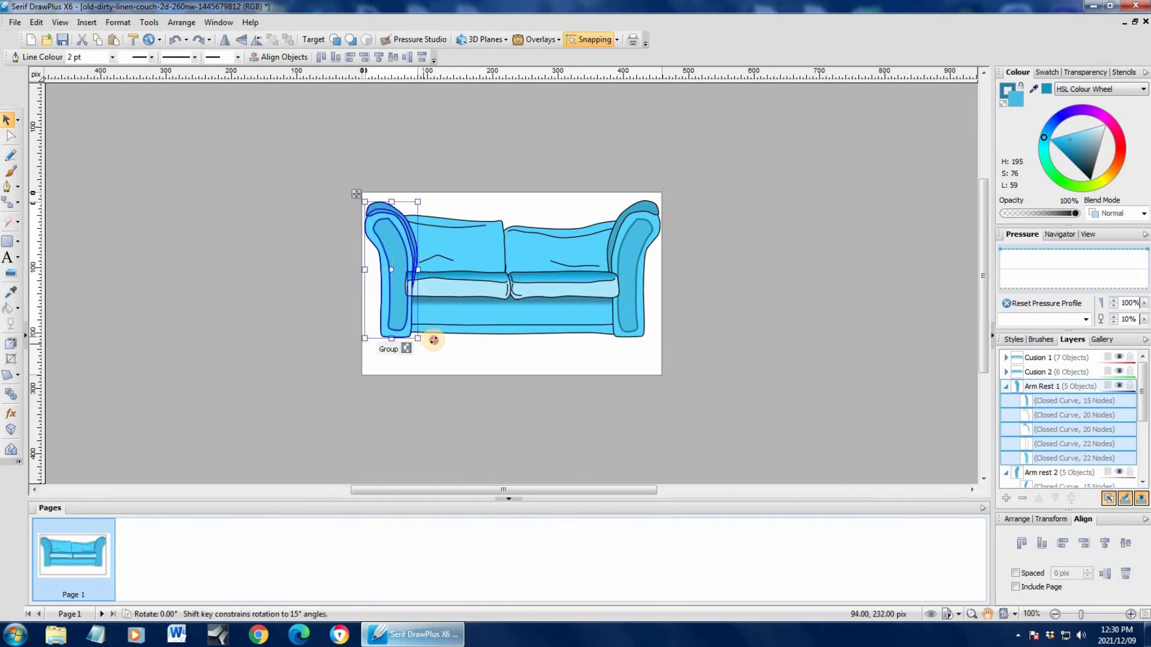
Tilt the left arm rest outward by about 6°, resize it to about 77.3 × 182.5 pix, and move it against the page's left edge.
{"action": "left_click_drag", "start_coordinate": [434, 340], "coordinate": [437, 339]}
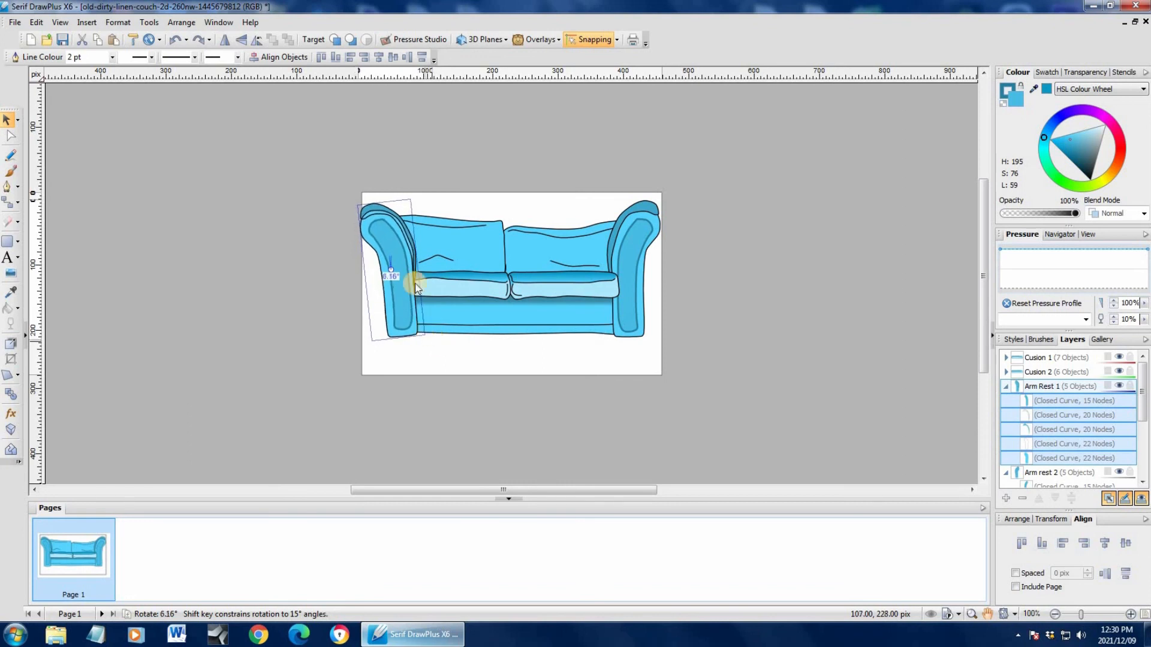
{"action": "left_click_drag", "start_coordinate": [417, 288], "coordinate": [416, 289]}
{"action": "left_click_drag", "start_coordinate": [355, 200], "coordinate": [365, 212]}
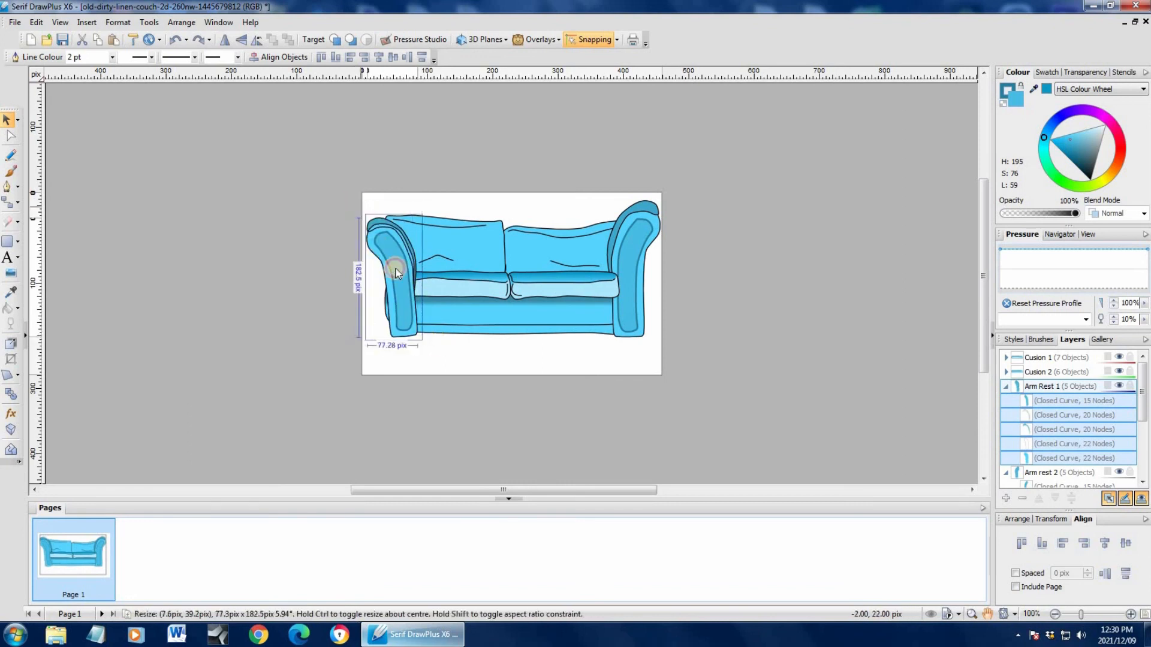
{"action": "left_click_drag", "start_coordinate": [395, 267], "coordinate": [390, 273]}
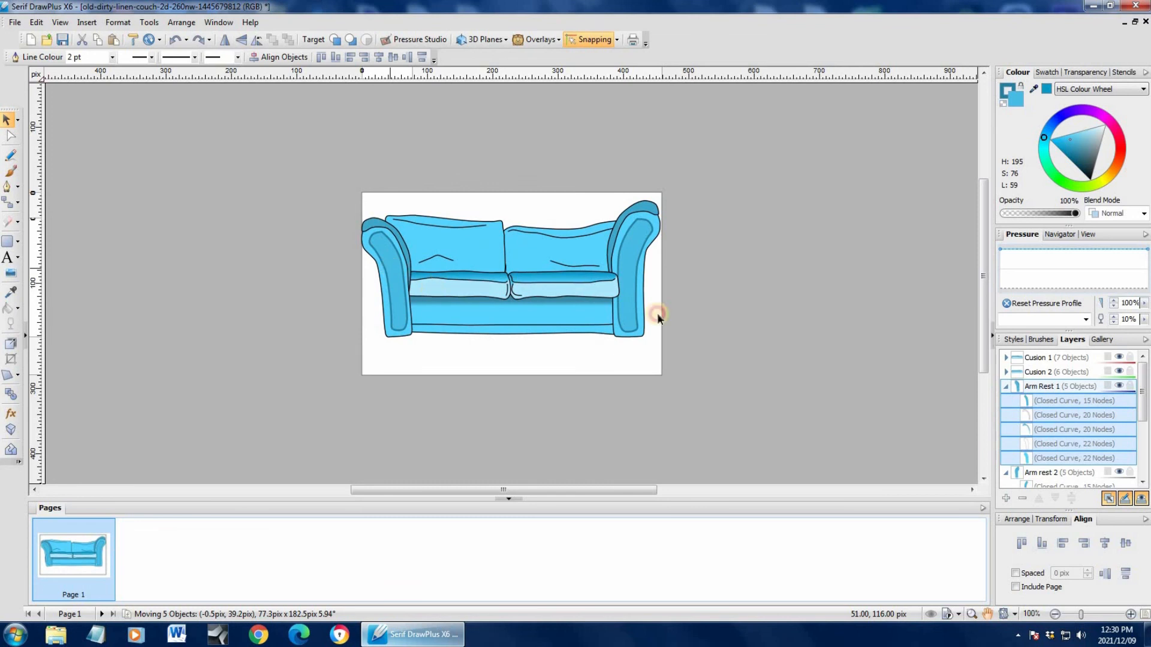
Tilt the right arm rest outward to about 350°, resize it to about 86.6 × 176.6 pix, position it at the couch's right end, and deselect it.
{"action": "left_click", "coordinate": [1040, 414]}
{"action": "left_click", "coordinate": [916, 386]}
{"action": "left_click", "coordinate": [654, 204]}
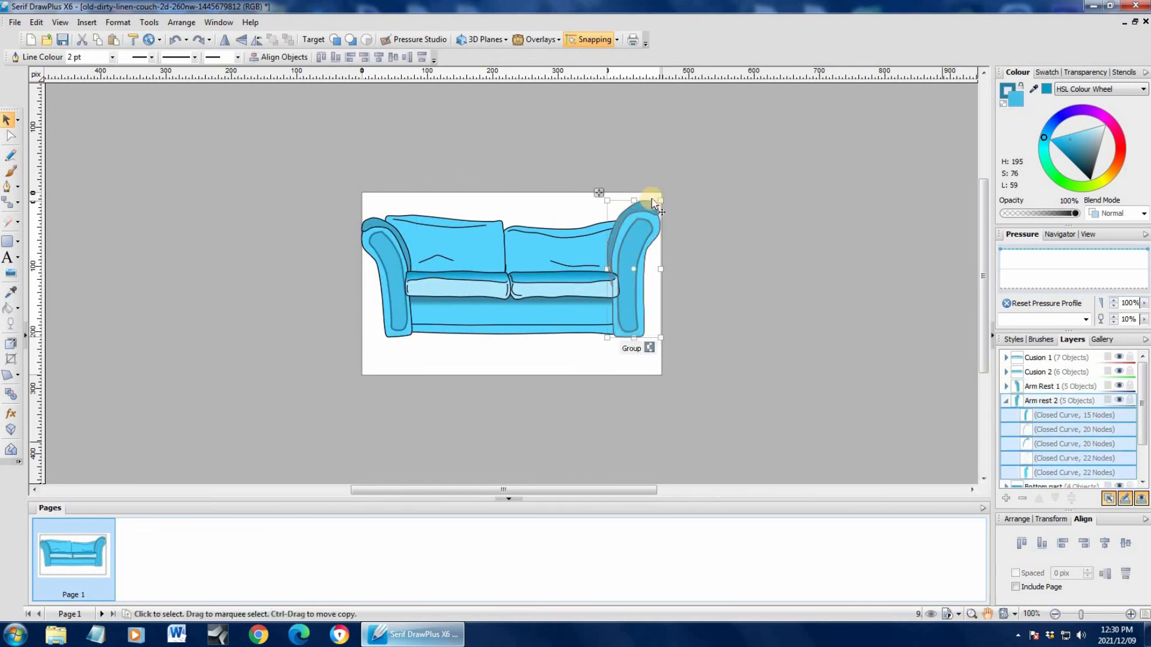
{"action": "left_click_drag", "start_coordinate": [660, 203], "coordinate": [644, 245]}
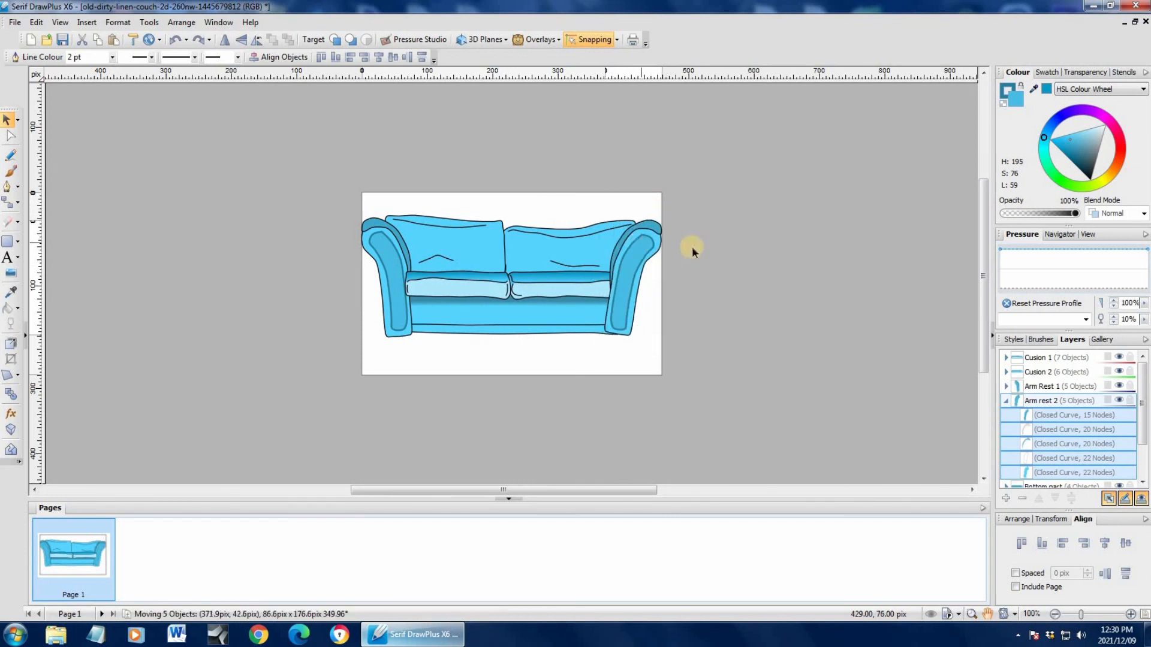
{"action": "left_click", "coordinate": [741, 191]}
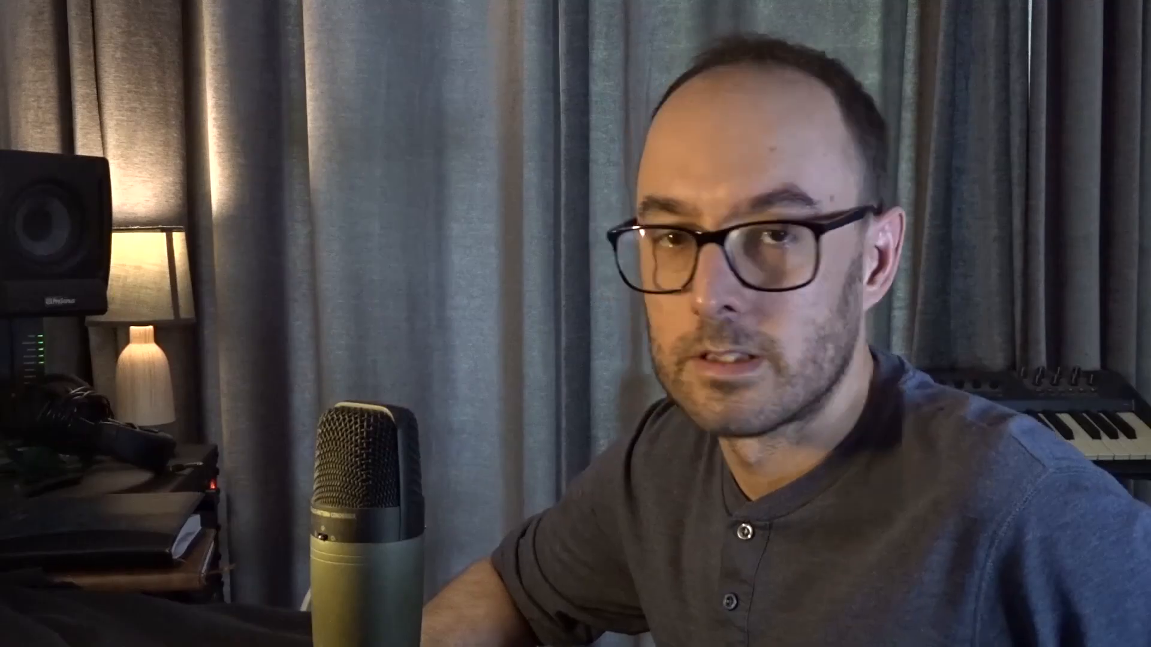